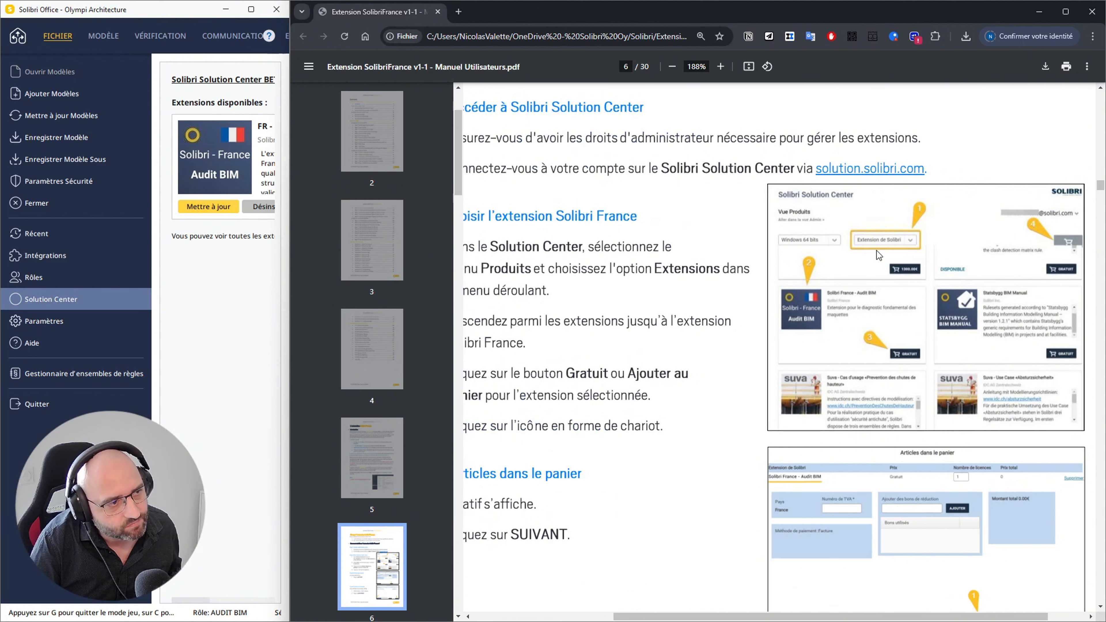
Read the manual's steps for assigning the Solibri France extension, from choosing it in the Solution Center to attributing it to users
scroll(878, 255, "down", 2, "ctrl")
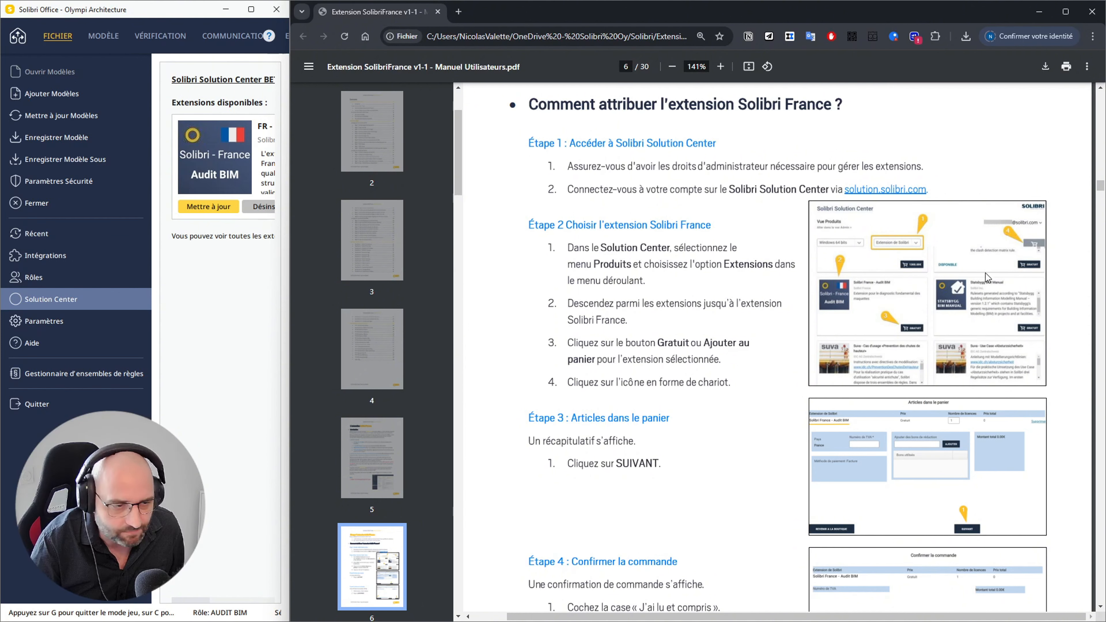
scroll(964, 305, "down", 4)
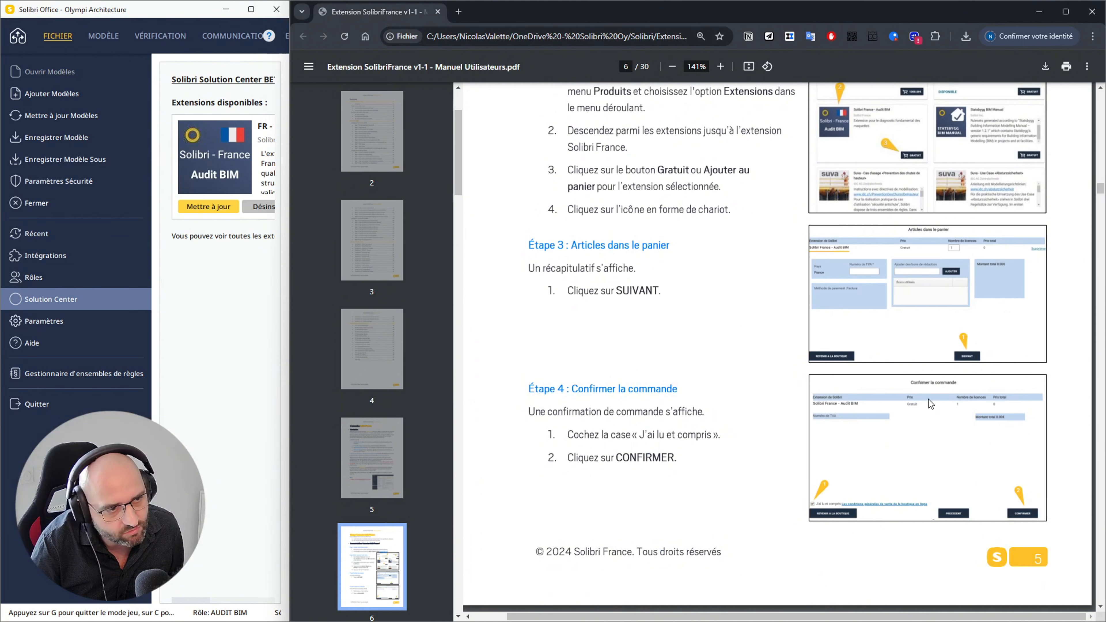
scroll(972, 464, "down", 3)
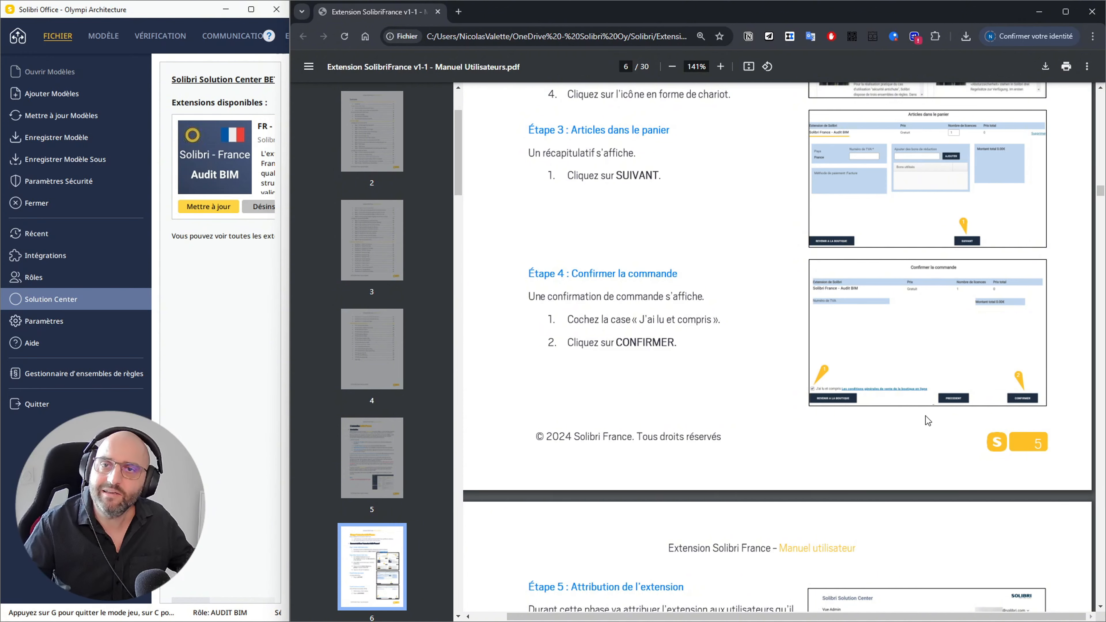
scroll(917, 409, "down", 6)
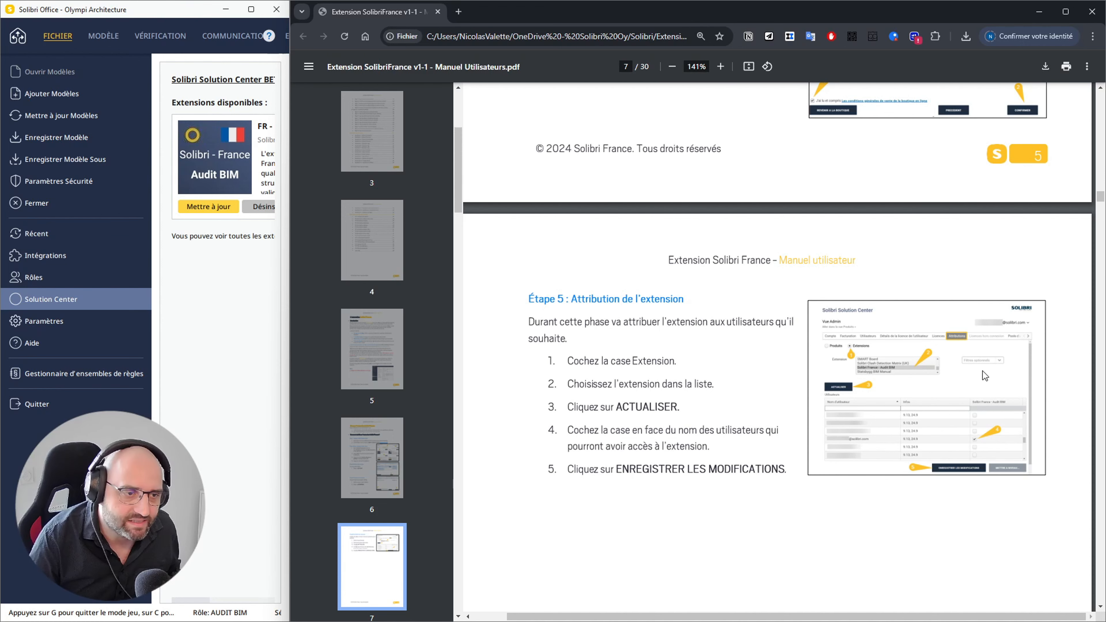
scroll(999, 374, "up", 2, "ctrl")
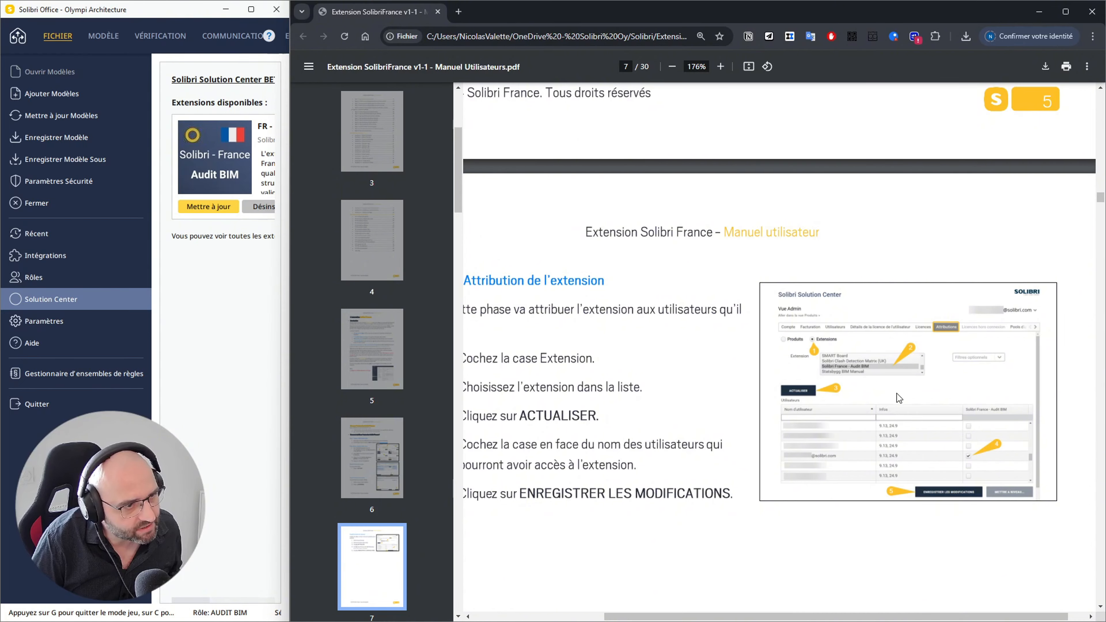
scroll(897, 393, "down", 2, "ctrl")
Examine the steps on page 8 of the manual for installing the extension and loading the AUDIT BIM role
scroll(815, 395, "down", 10)
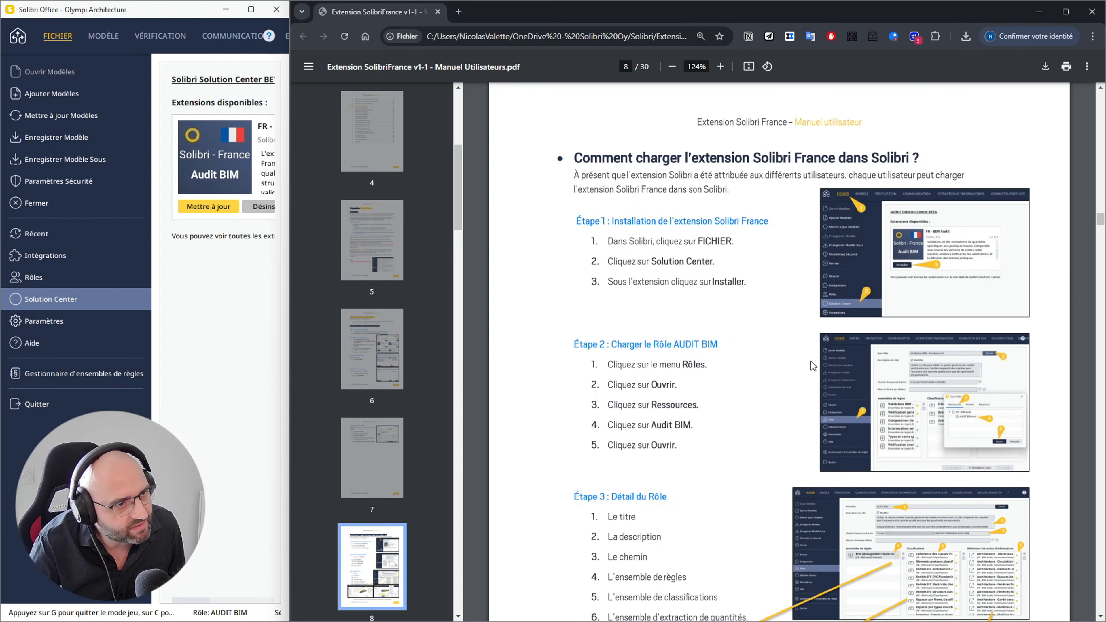
scroll(821, 340, "up", 3, "ctrl")
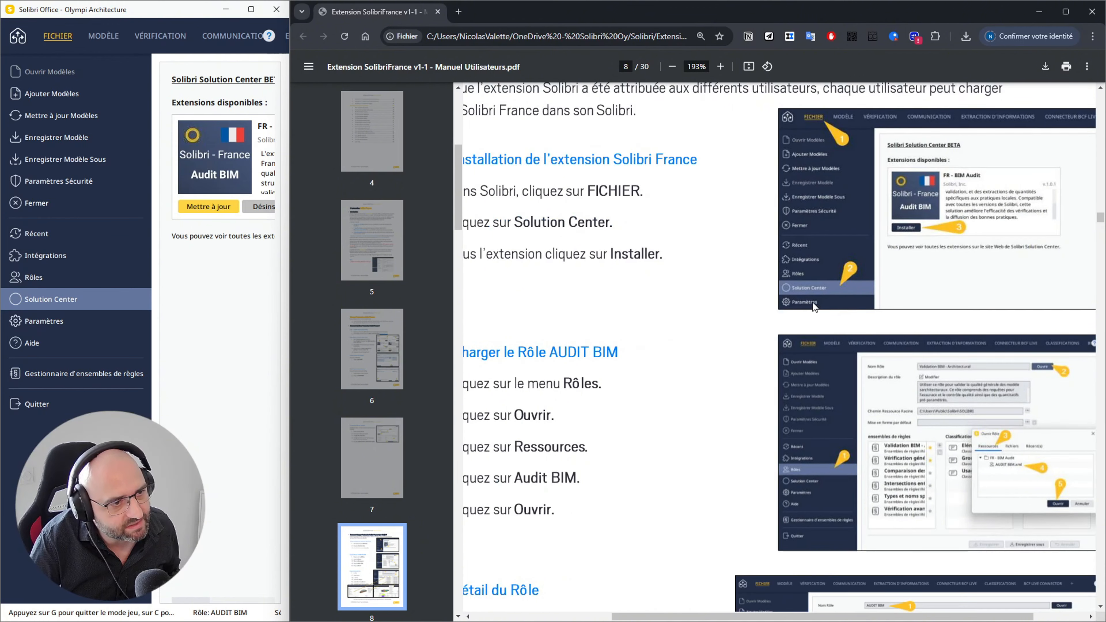
scroll(826, 300, "down", 2, "ctrl")
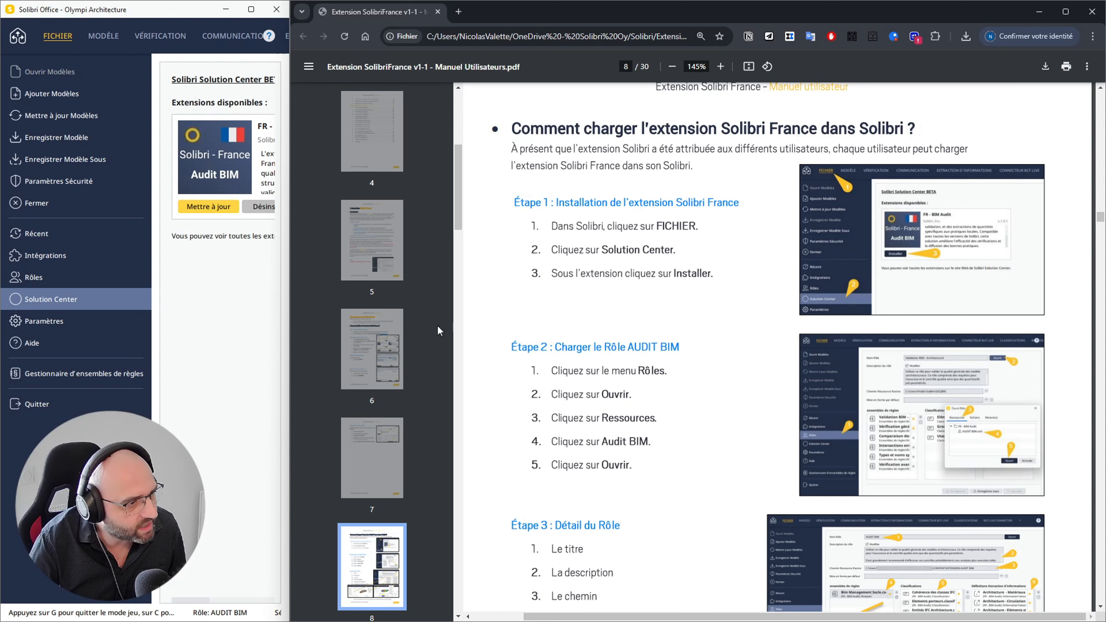
Widen the Solibri window to about half the screen beside the PDF manual, revealing the full extension card
mouse_move(289, 321)
left_click_drag(289, 321, 297, 351)
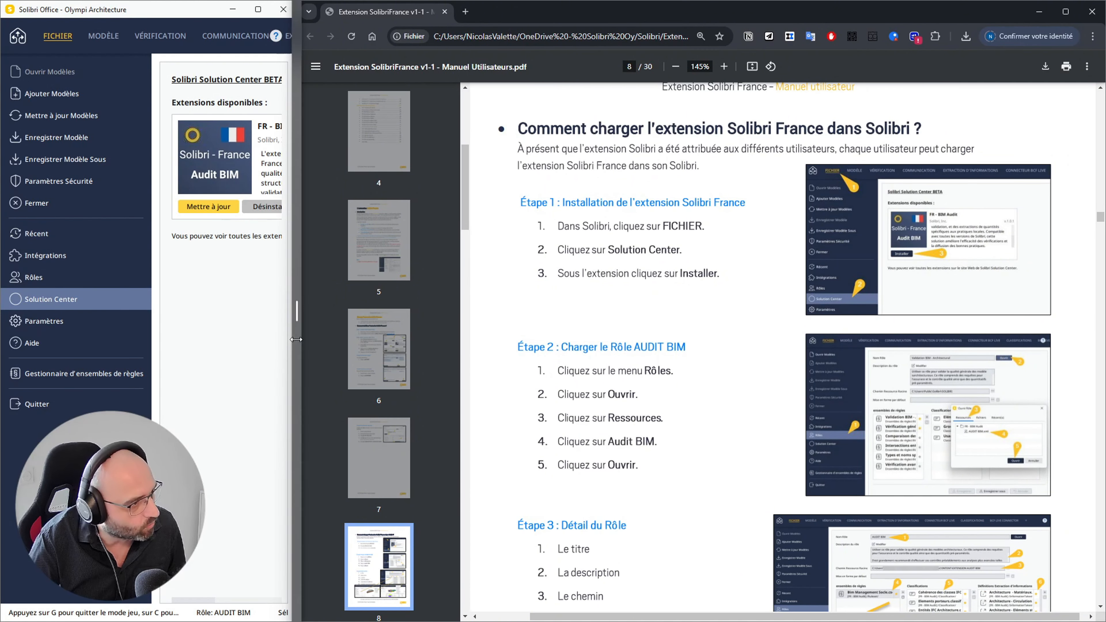
left_click_drag(297, 342, 531, 339)
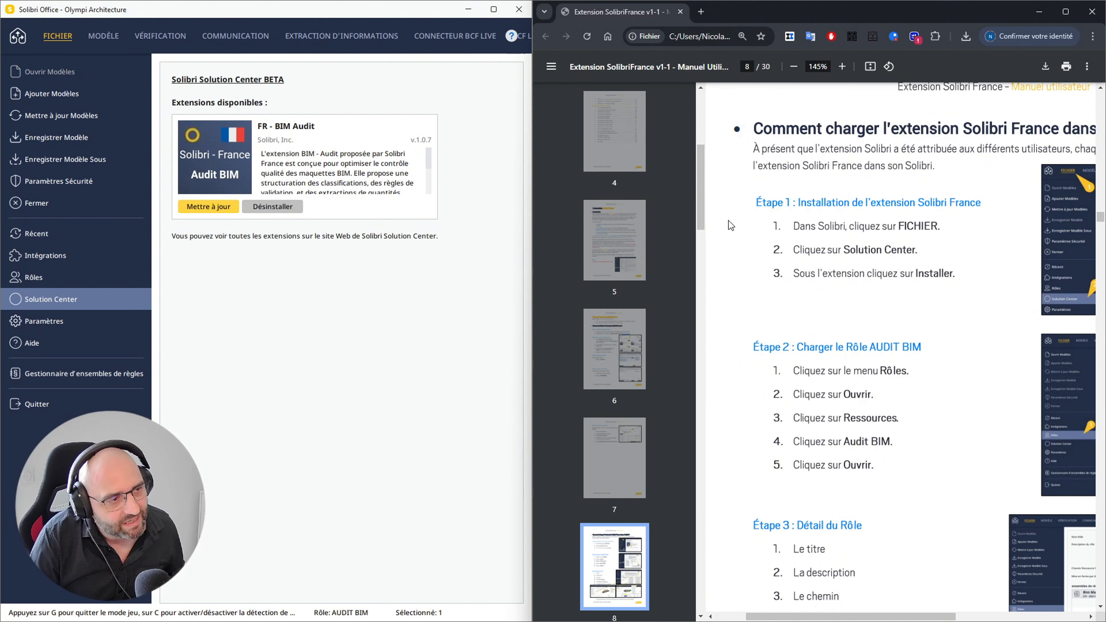
View the useful links on the manual's last page, page 30, and return to page 6
left_click_drag(701, 207, 699, 614)
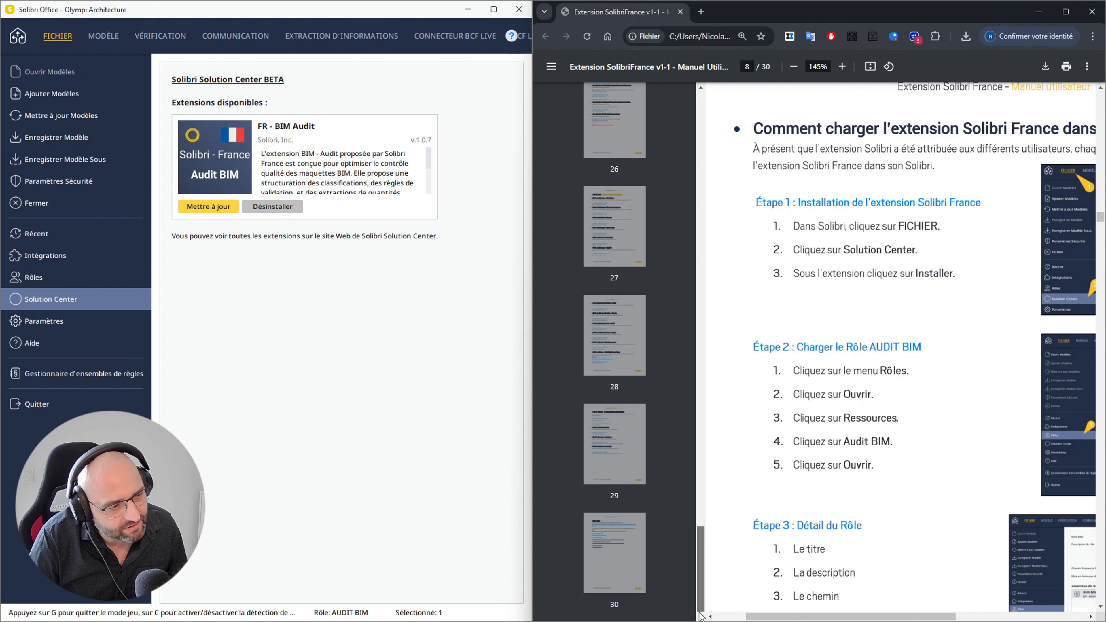
left_click(615, 575)
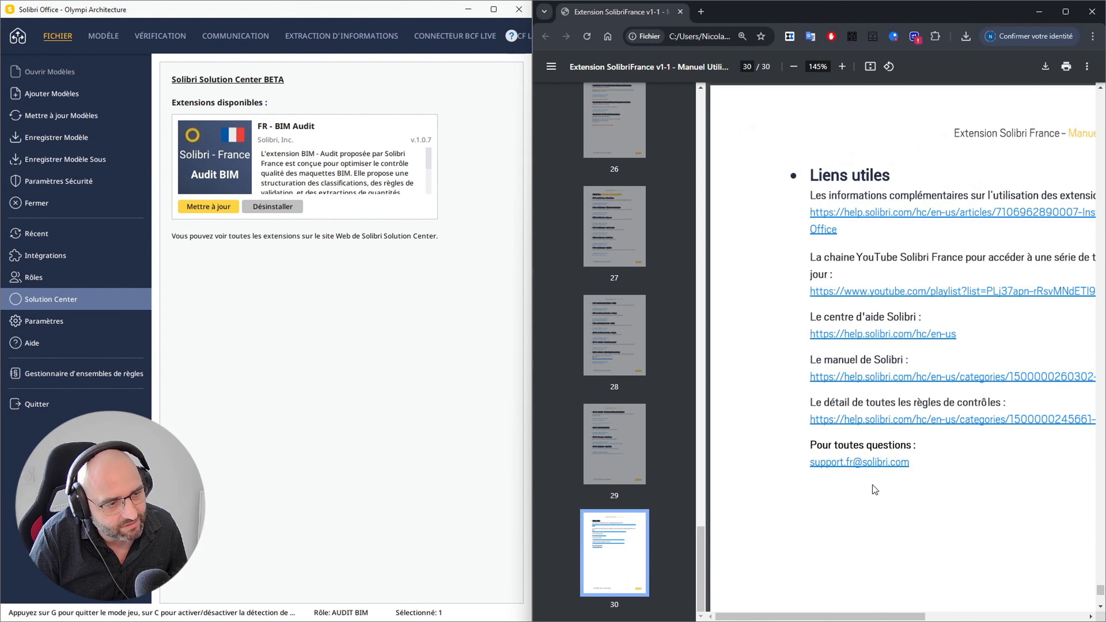
left_click_drag(700, 569, 707, 100)
scroll(648, 436, "down", 5)
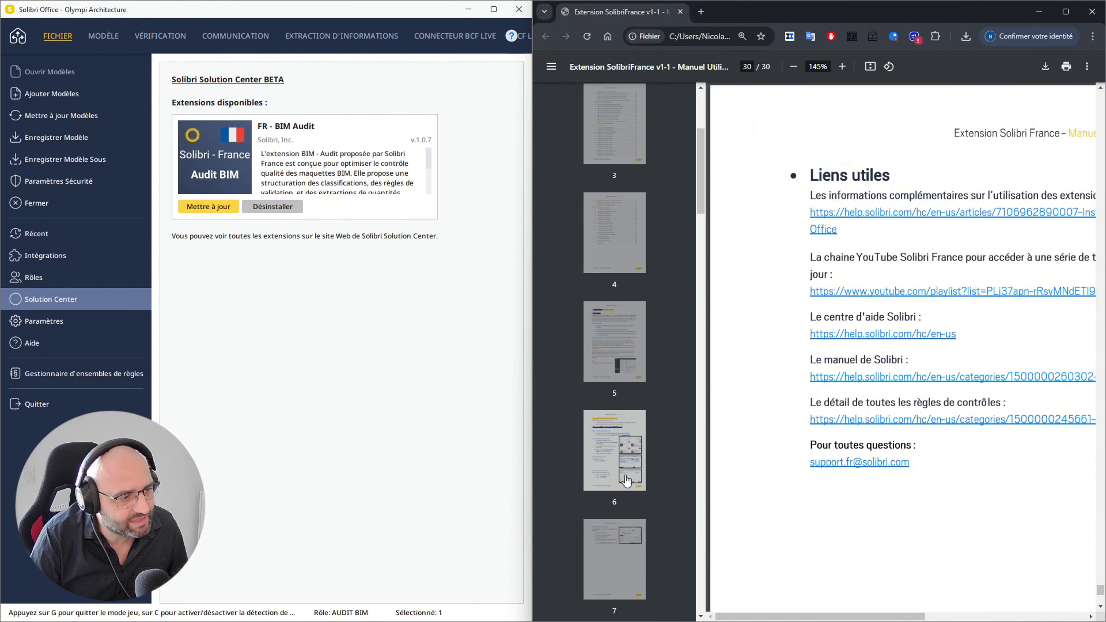
left_click(648, 444)
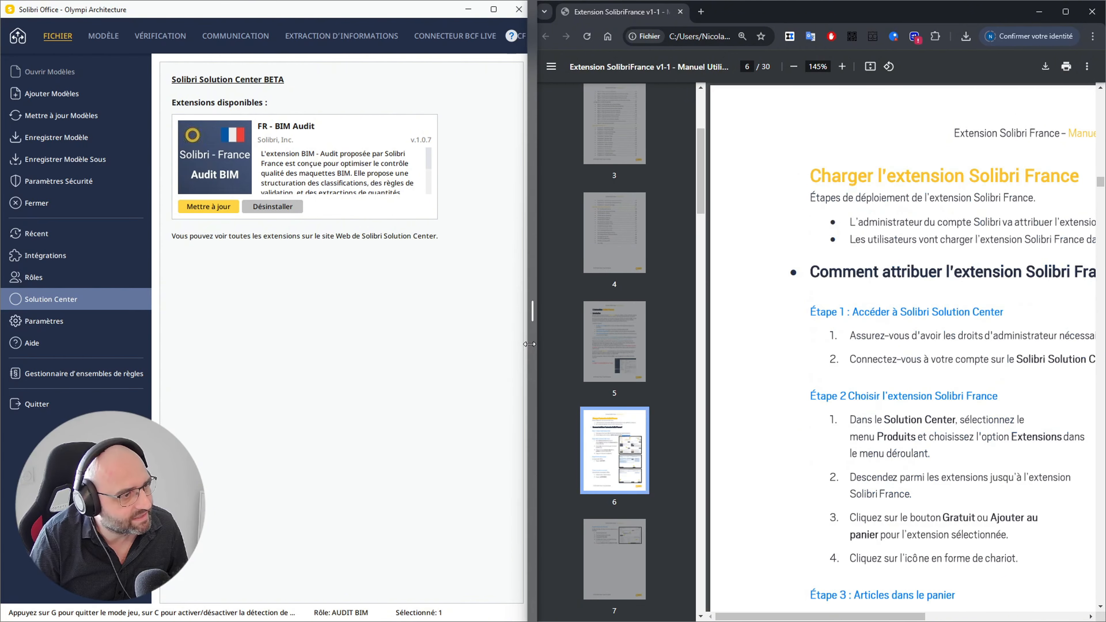
Resize the side-by-side windows and view the end of the FR - BIM Audit description with its documentation link
left_click_drag(536, 344, 401, 359)
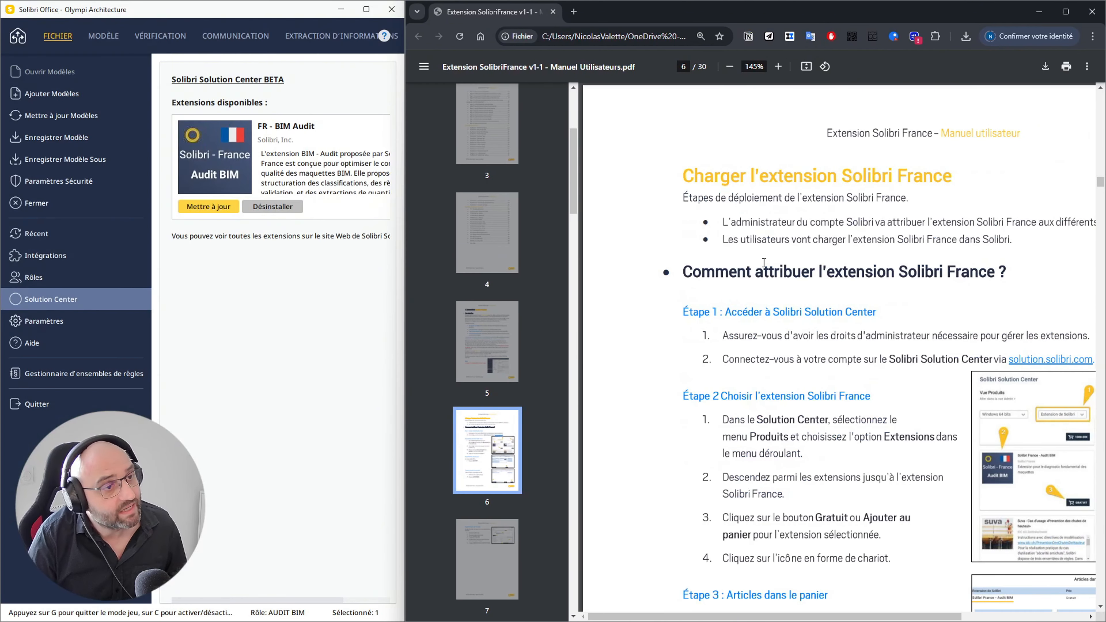
left_click_drag(401, 262, 541, 266)
left_click_drag(428, 164, 430, 194)
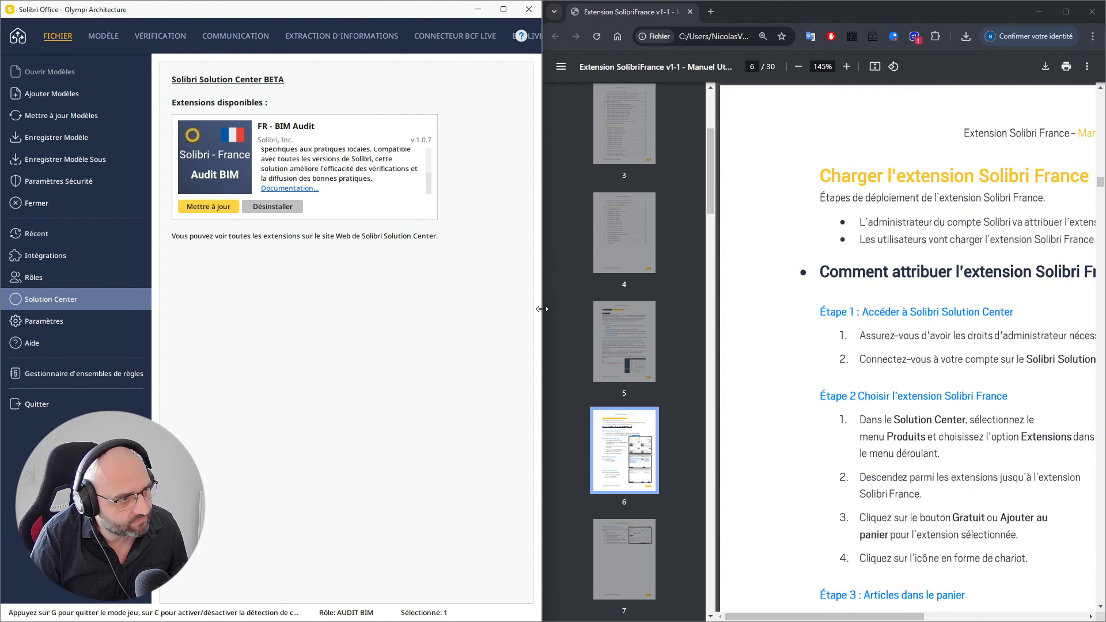
left_click_drag(541, 310, 449, 308)
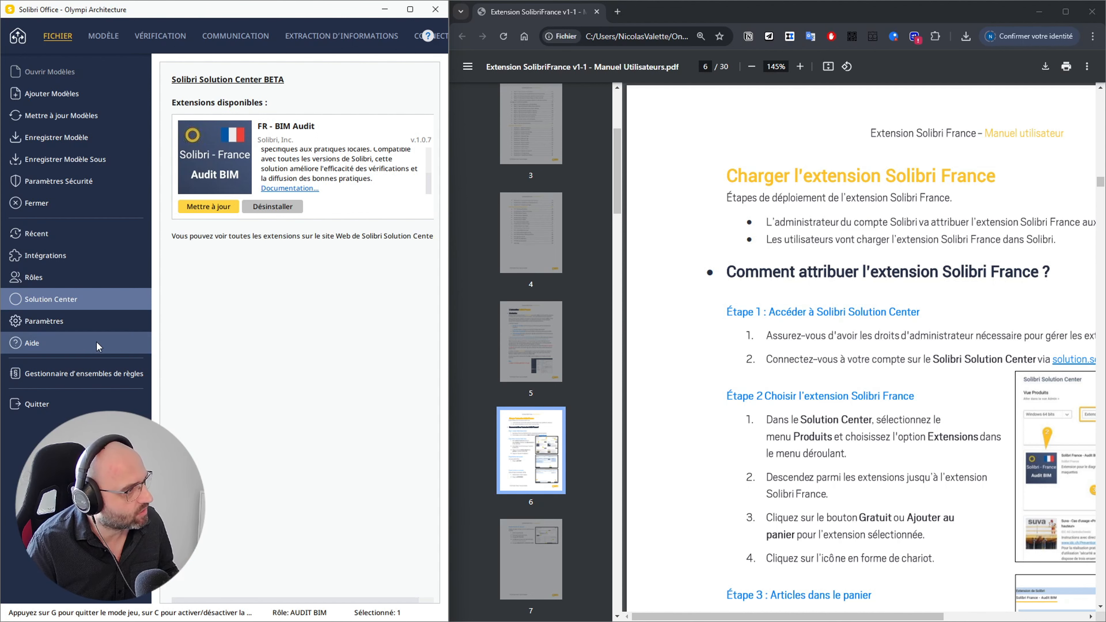
Show the role settings in Solibri and maximize its window
left_click(60, 278)
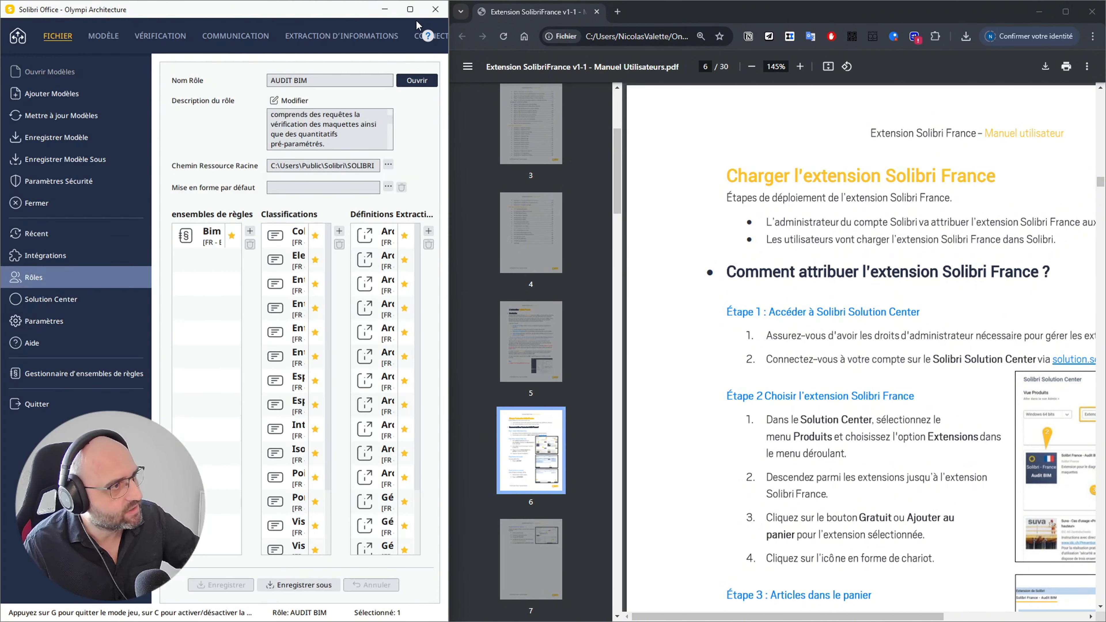
left_click(410, 9)
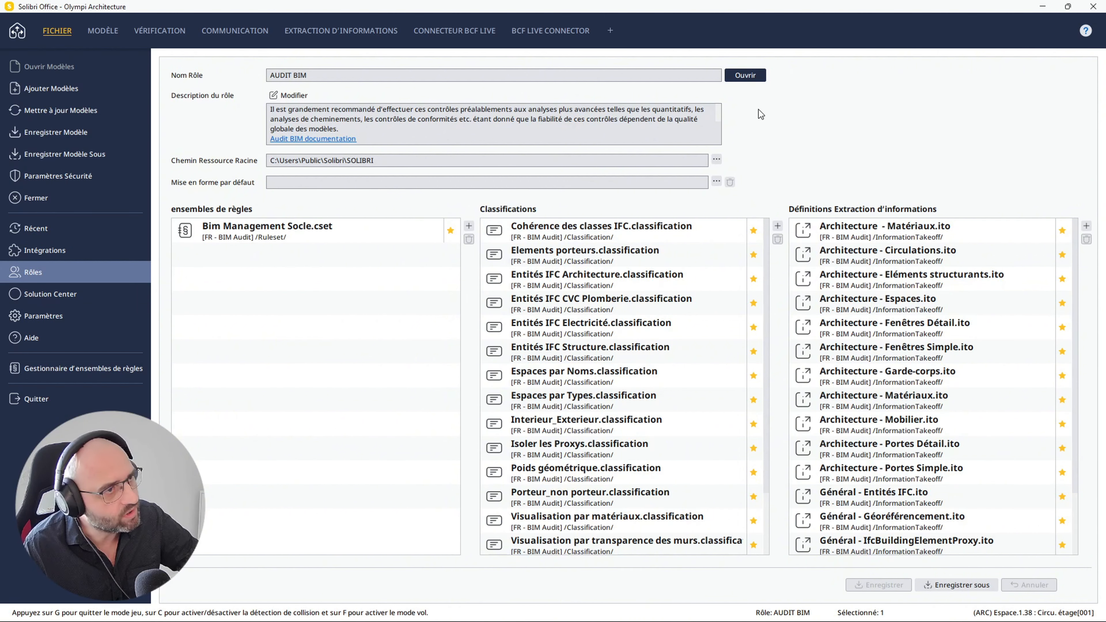
Locate AUDIT BIM.xml under the FR - BIM Audit resources for opening a role, and leave the dialog without loading it
left_click(746, 76)
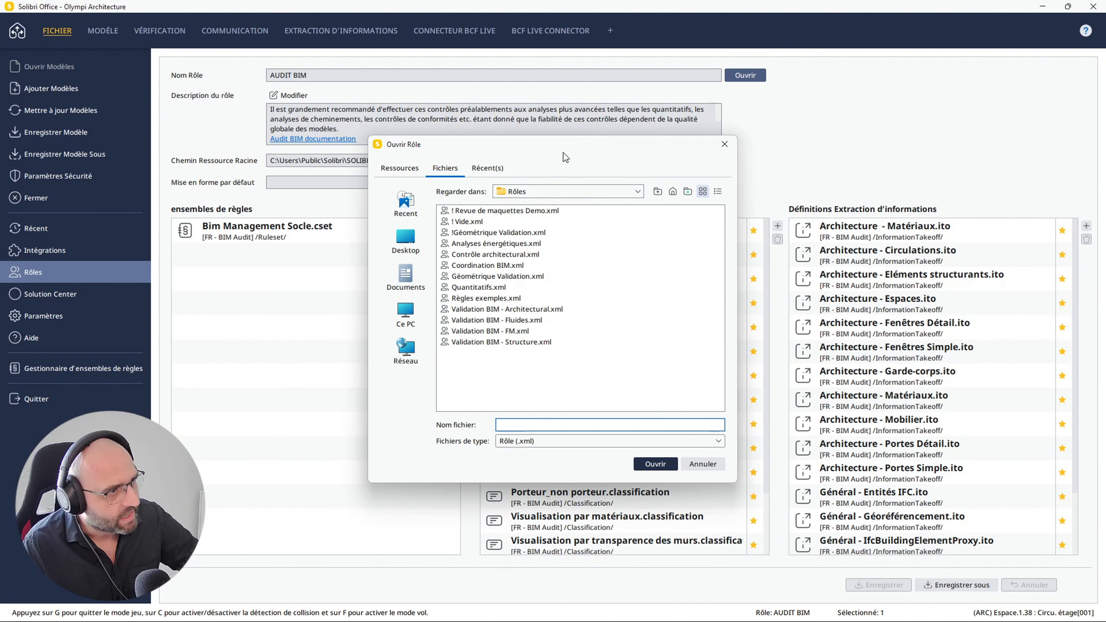
left_click_drag(562, 149, 568, 140)
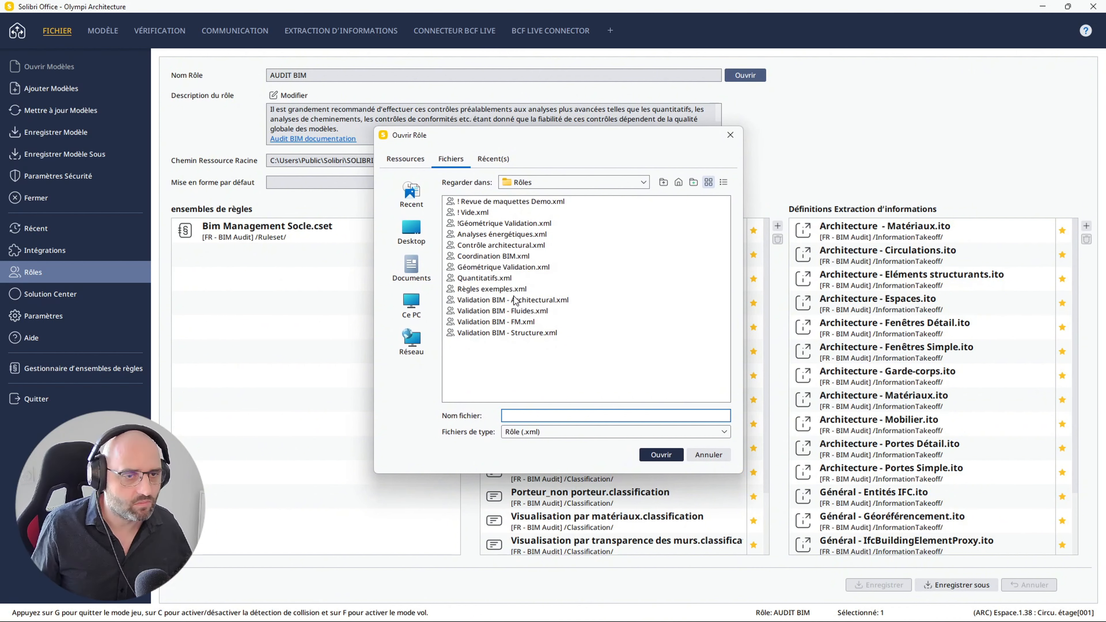
left_click_drag(555, 134, 381, 327)
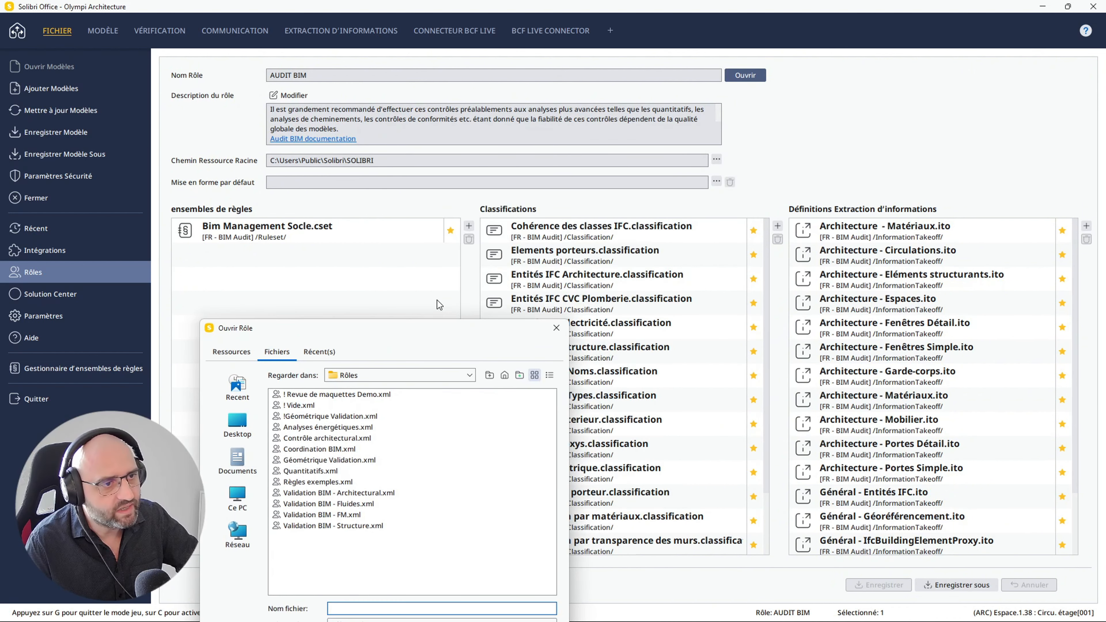
left_click_drag(389, 331, 562, 99)
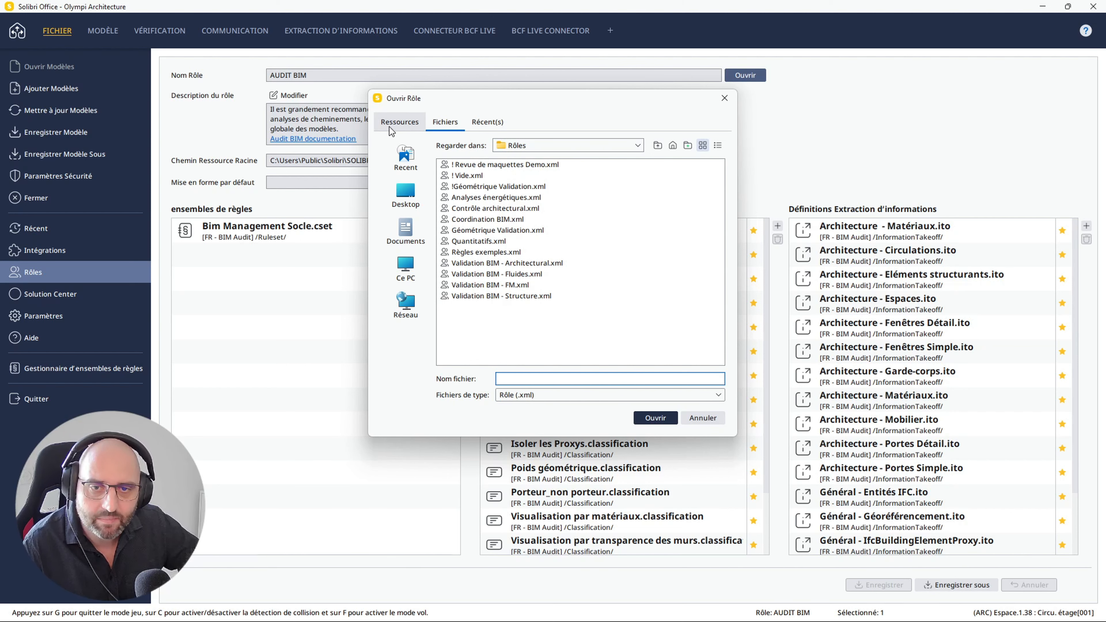
left_click(398, 122)
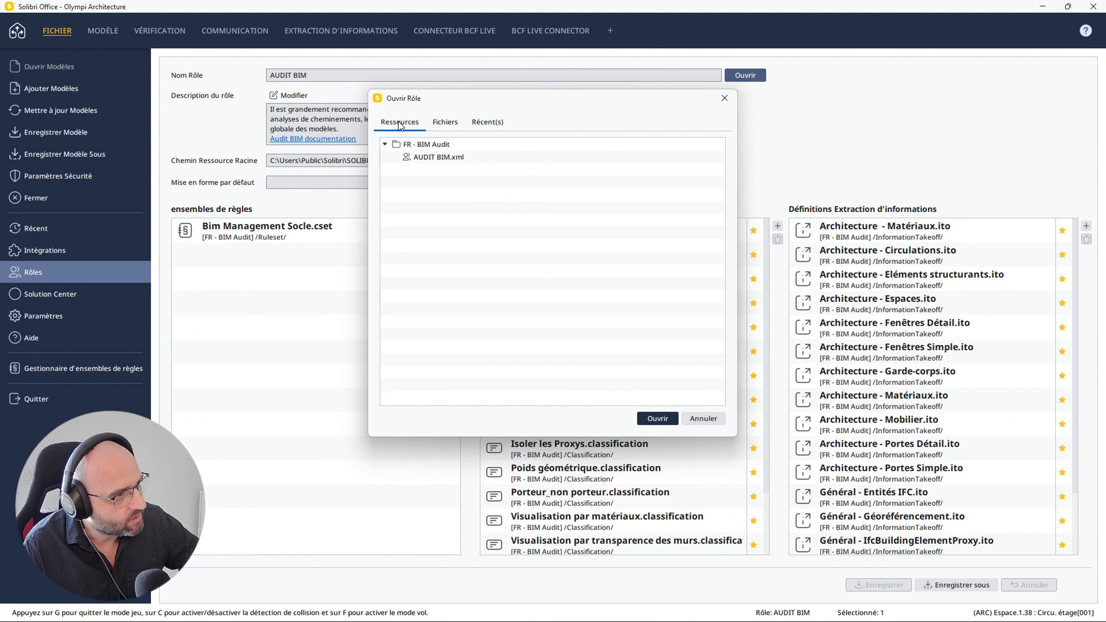
left_click(452, 158)
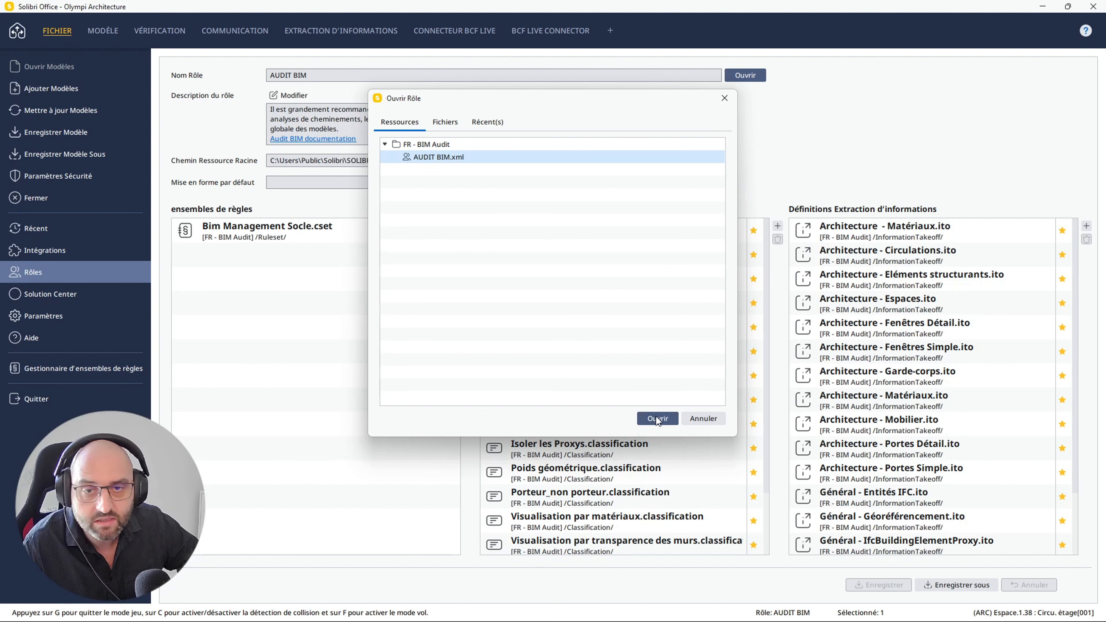
left_click(725, 98)
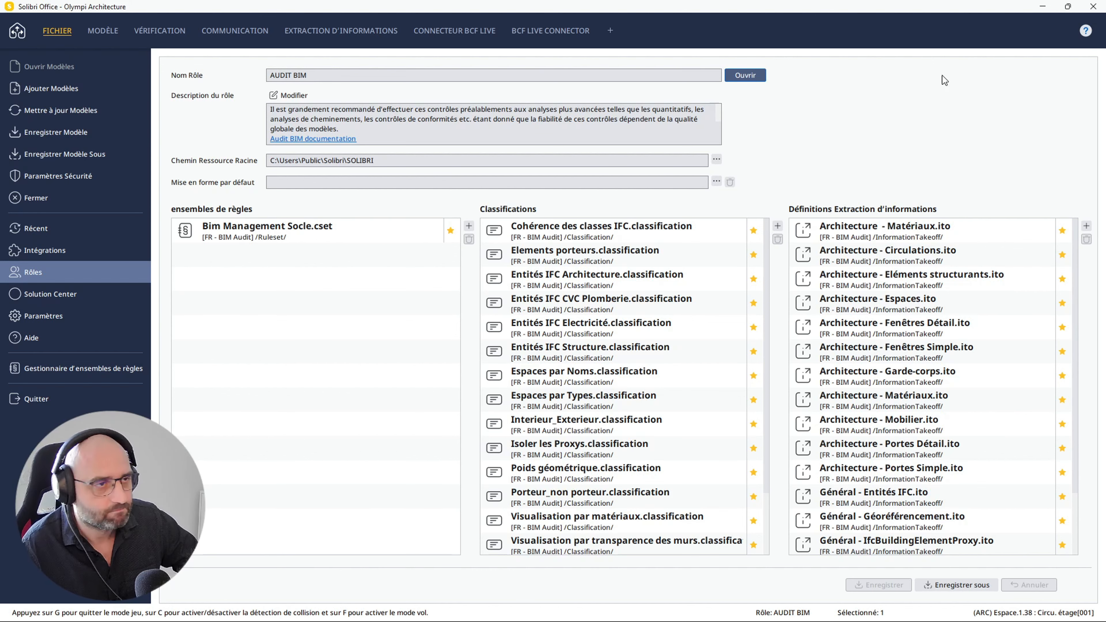
Restore the Solibri window to a smaller size and arrange a wider browser window with the PDF manual over it
left_click_drag(891, 7, 216, 28)
left_click_drag(930, 14, 748, 14)
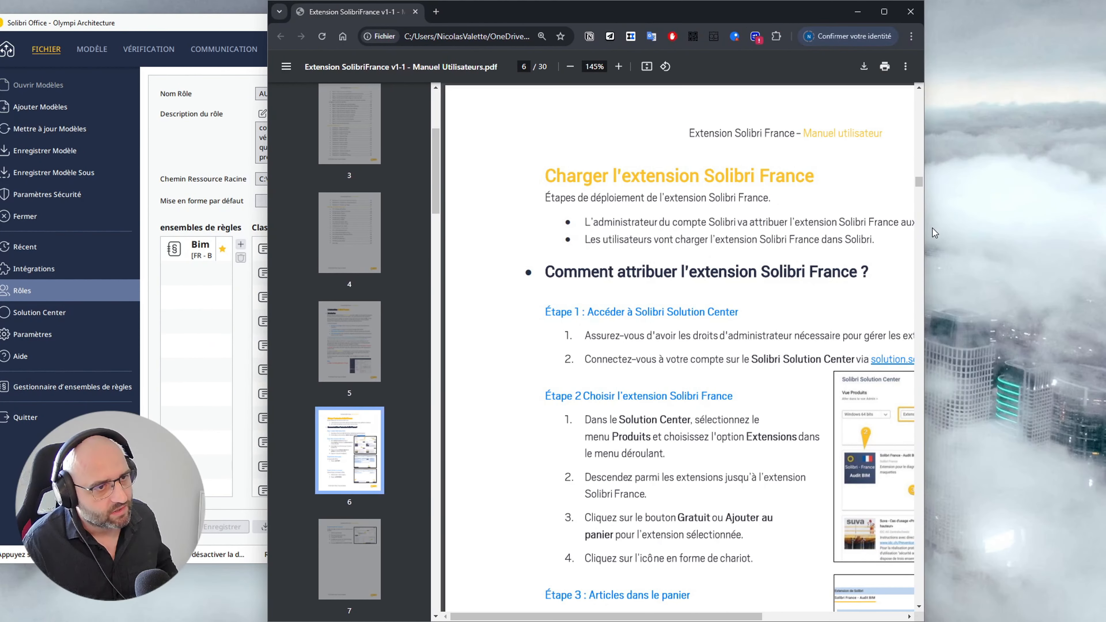
left_click_drag(932, 229, 1069, 231)
Go through the manual from page 6 to the section on loading the Solibri France extension on page 8
scroll(767, 313, "down", 5, "ctrl")
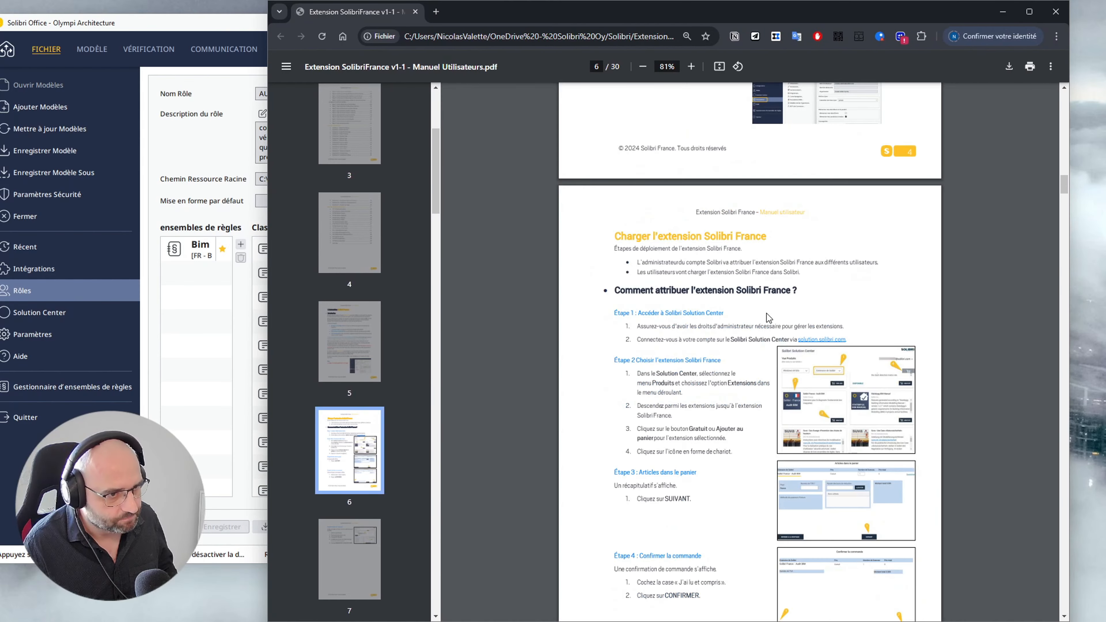
scroll(769, 312, "down", 5)
scroll(773, 308, "down", 5)
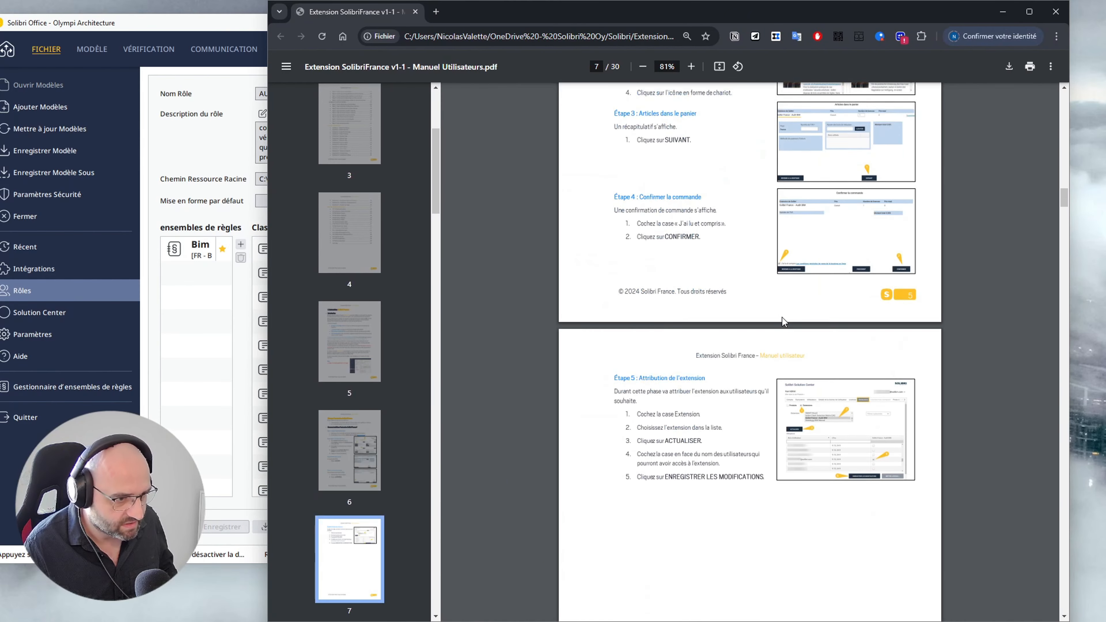
scroll(720, 345, "down", 10)
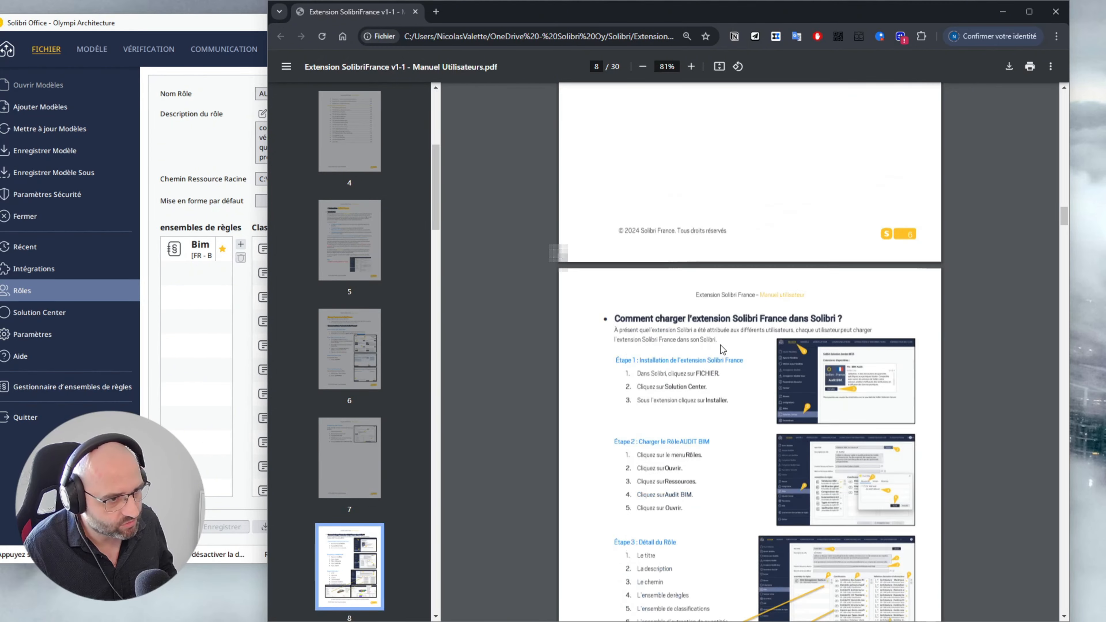
scroll(732, 379, "up", 2, "ctrl")
scroll(735, 304, "up", 1)
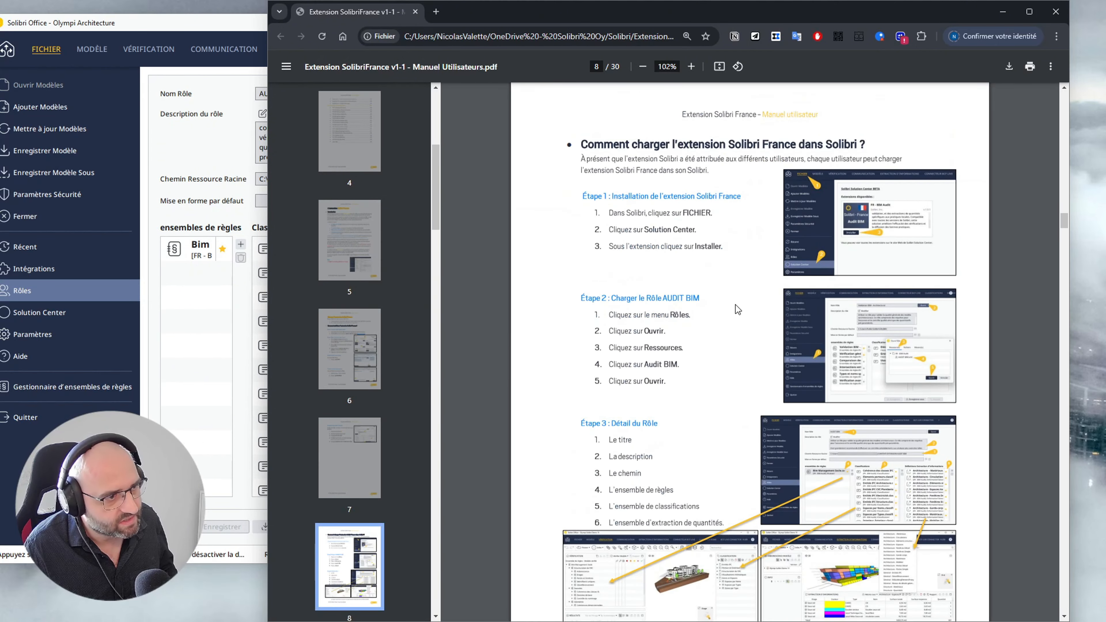
Examine the role details in step 3 on page 8, including the illustrations of rule sets, classifications and quantity takeoffs
scroll(727, 344, "down", 4)
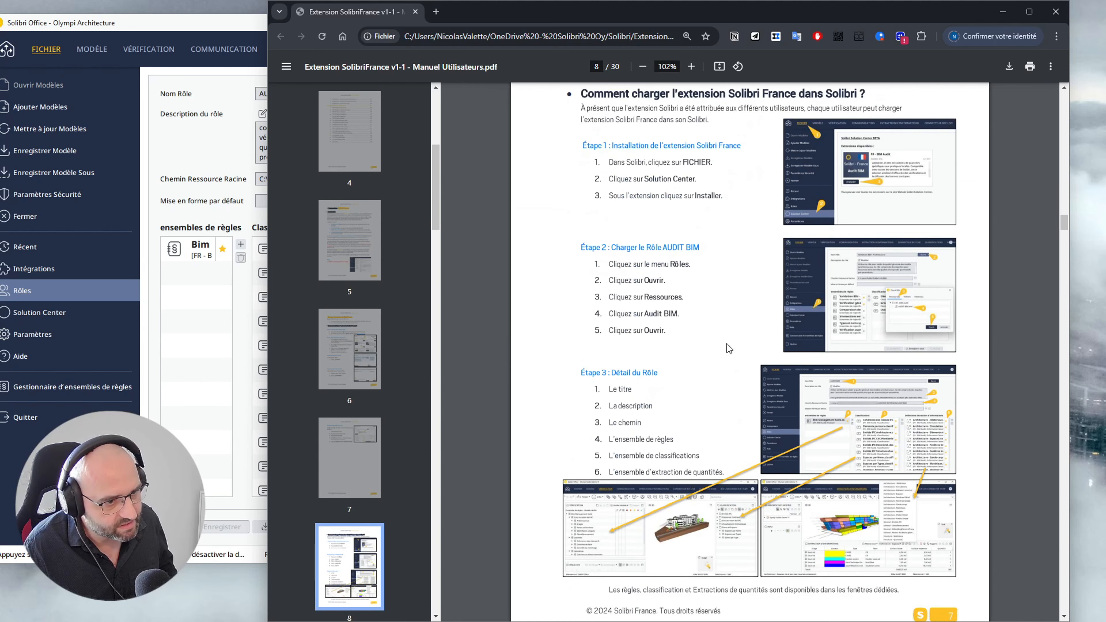
scroll(805, 500, "up", 4, "ctrl")
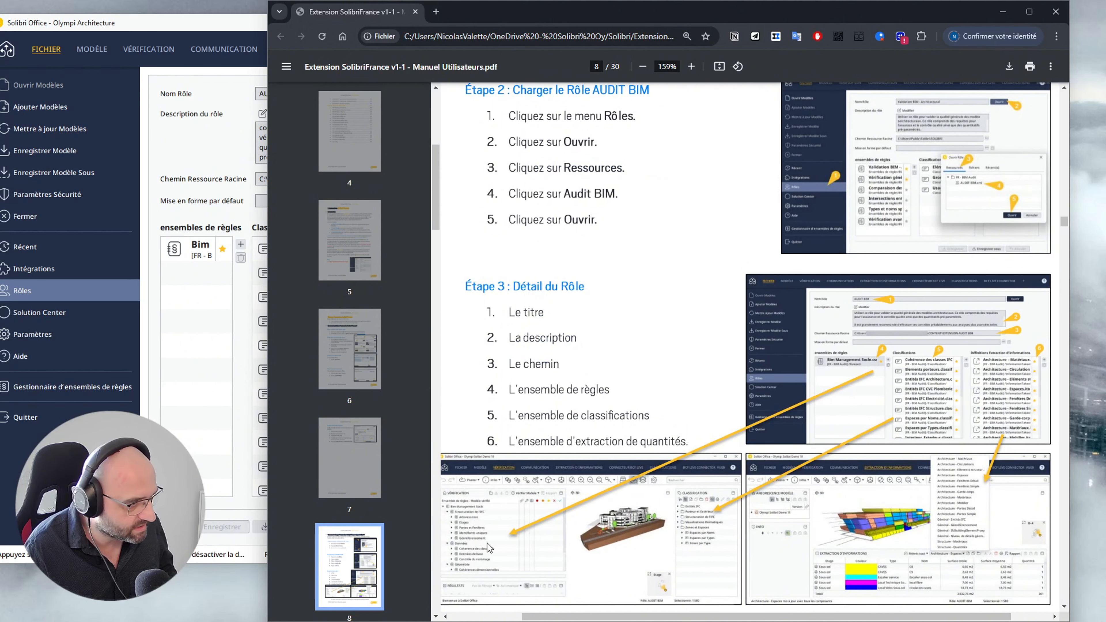
scroll(496, 542, "down", 1)
scroll(510, 512, "up", 2, "ctrl")
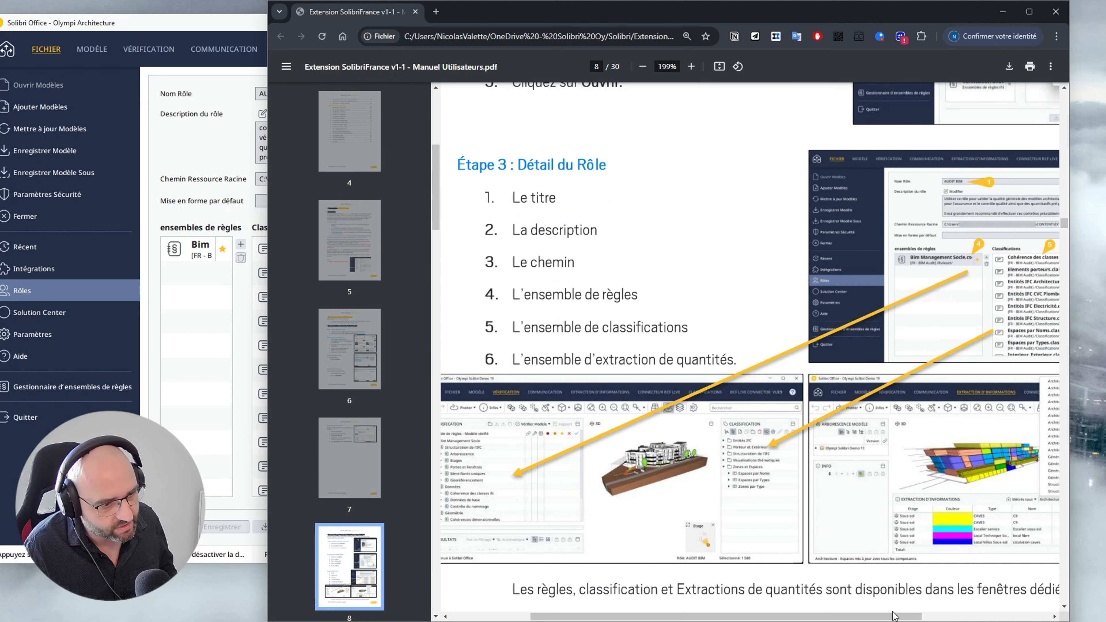
left_click_drag(893, 615, 971, 616)
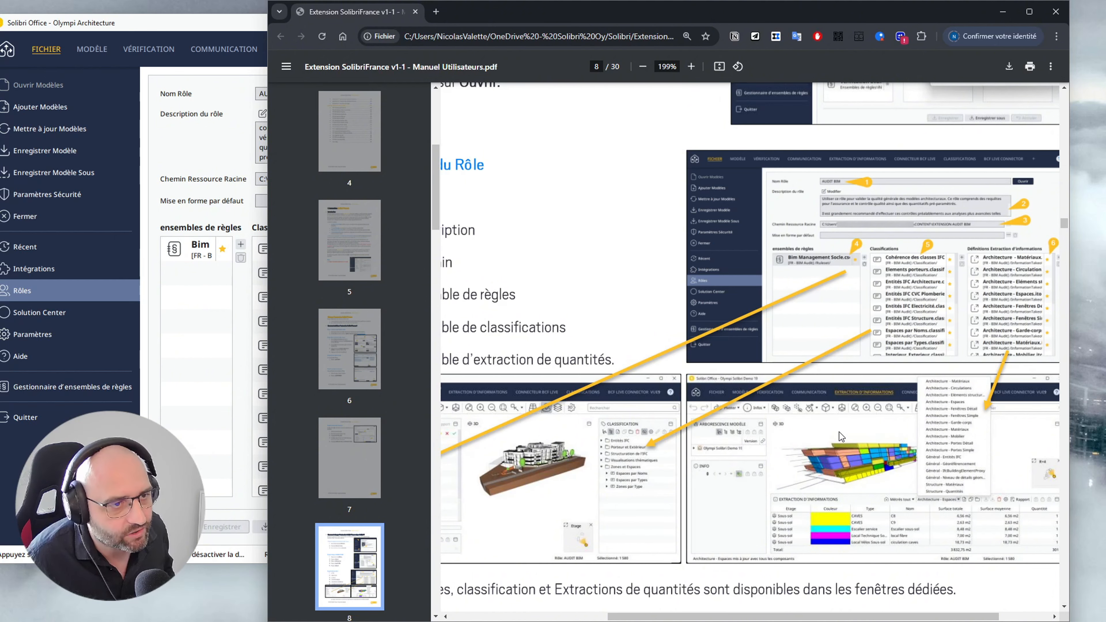
Go through the manual from the role details on page 8 to the detailed rules section on page 11
scroll(839, 432, "down", 2, "ctrl")
scroll(886, 426, "down", 10)
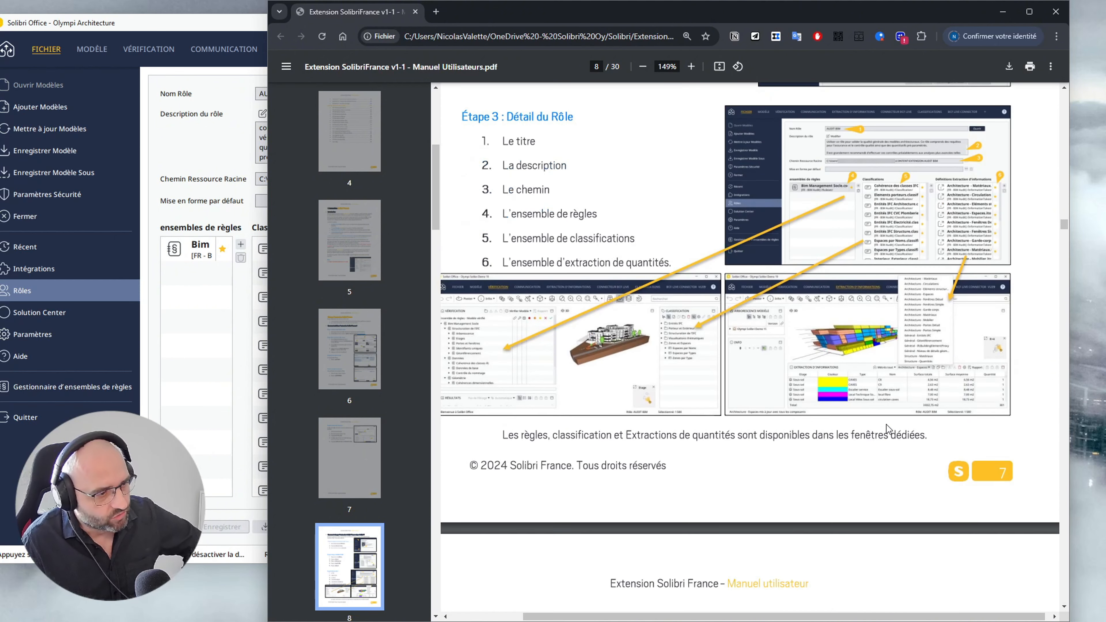
scroll(989, 424, "down", 3)
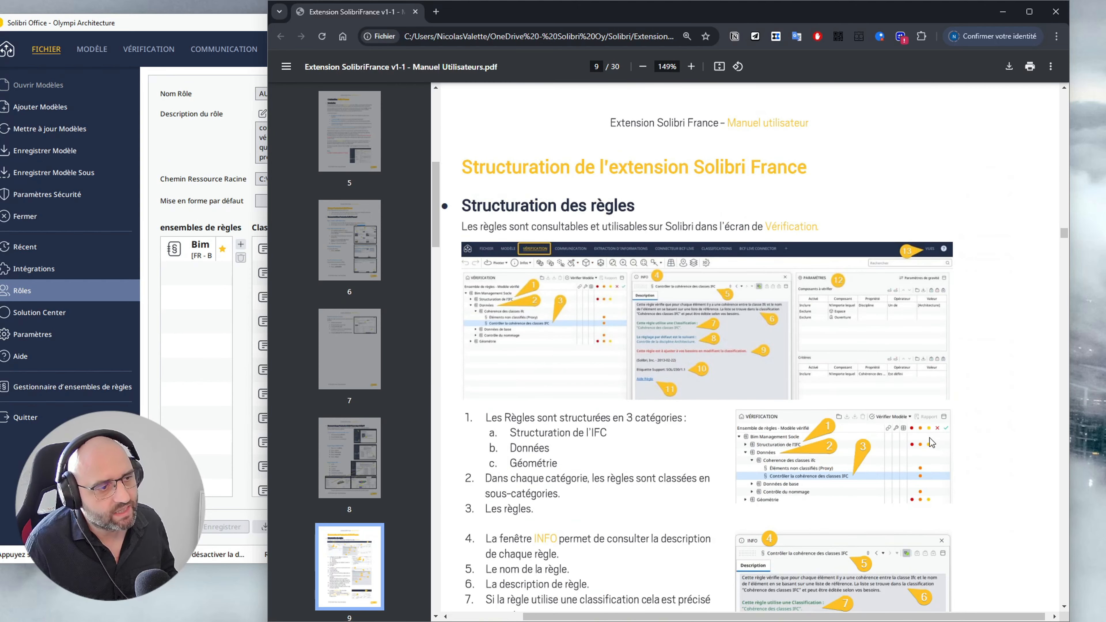
scroll(997, 435, "down", 5)
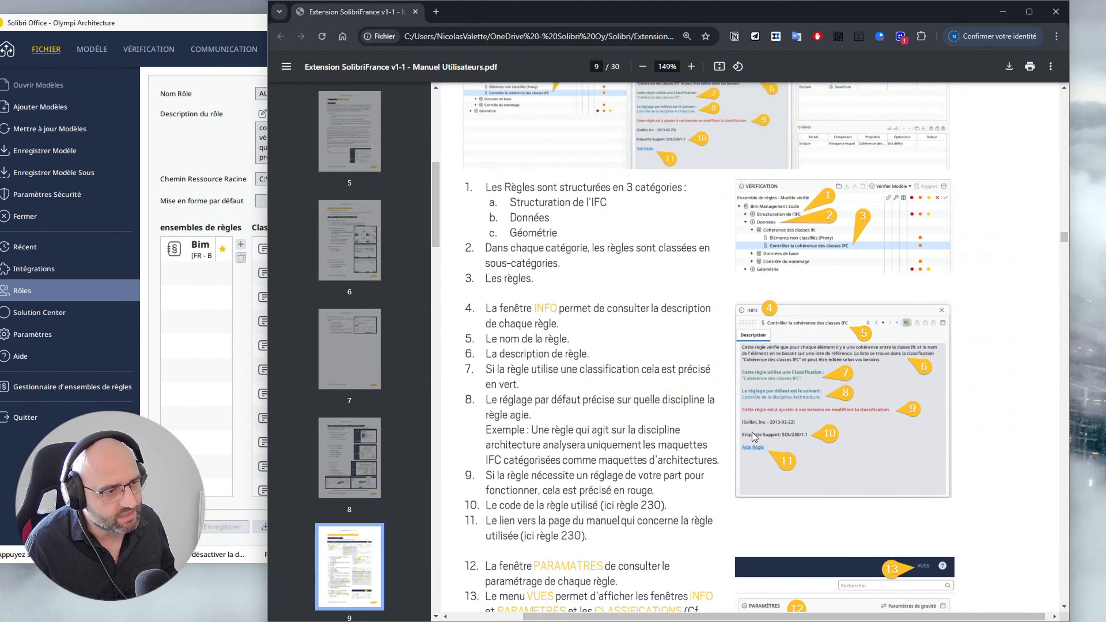
scroll(991, 412, "down", 10)
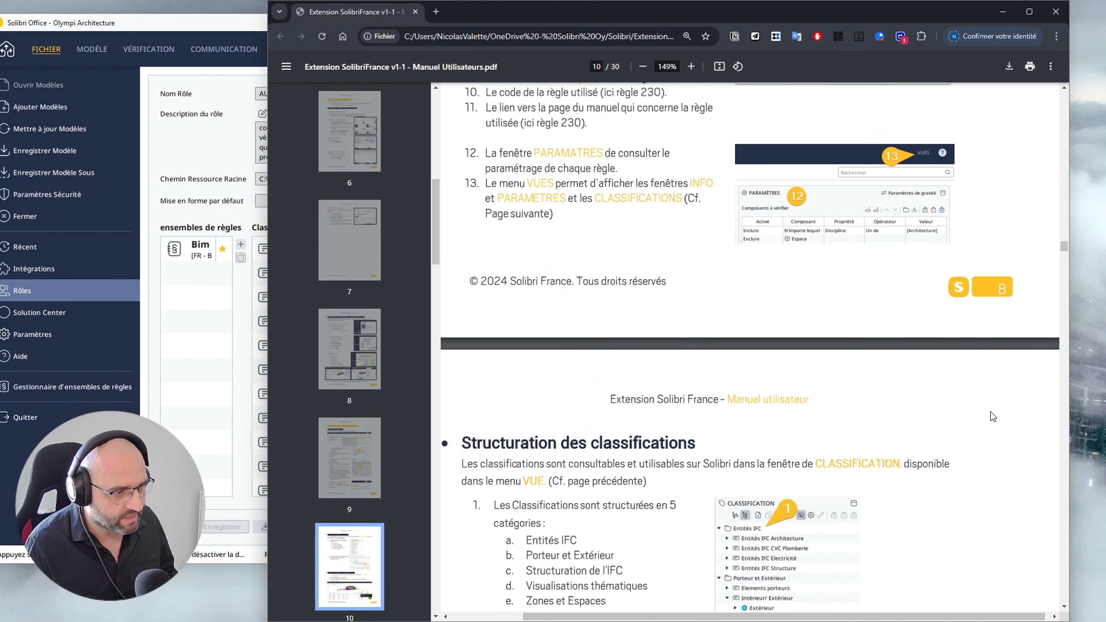
scroll(990, 411, "down", 20)
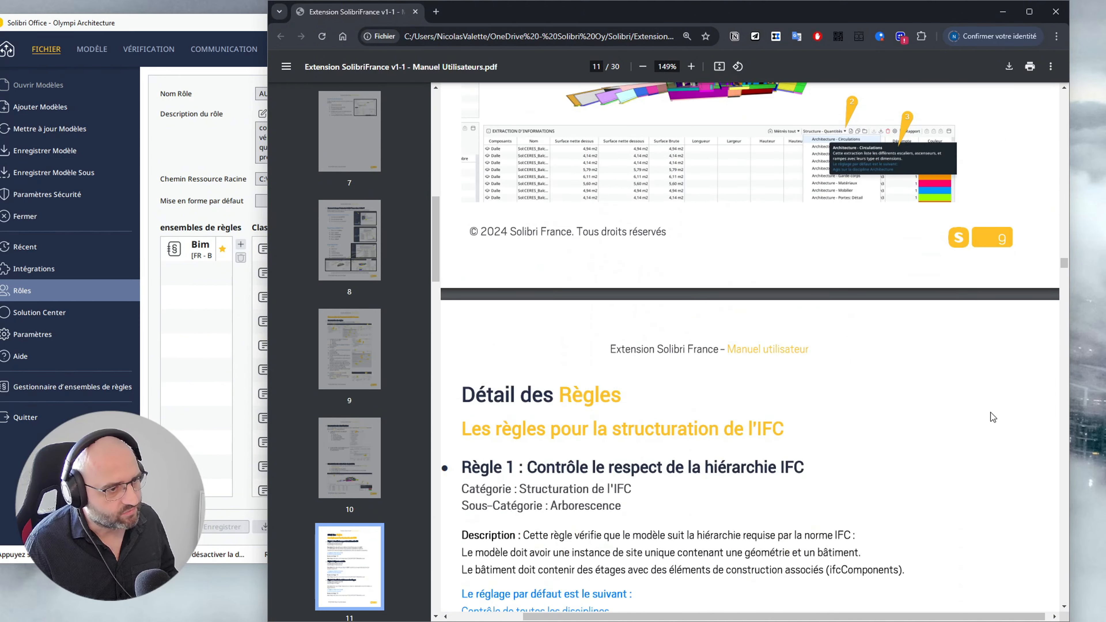
Examine the IFC structuring rules on page 11, highlighting the title of Règle 1 on respecting the IFC hierarchy
scroll(990, 417, "down", 1)
scroll(983, 413, "down", 2, "ctrl")
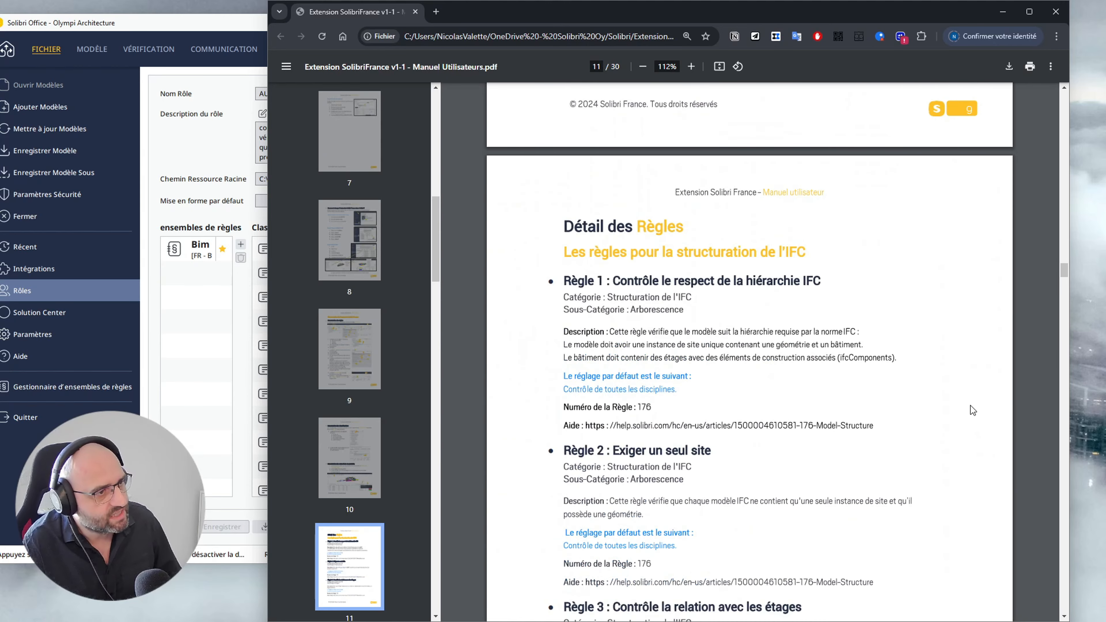
scroll(963, 399, "down", 2)
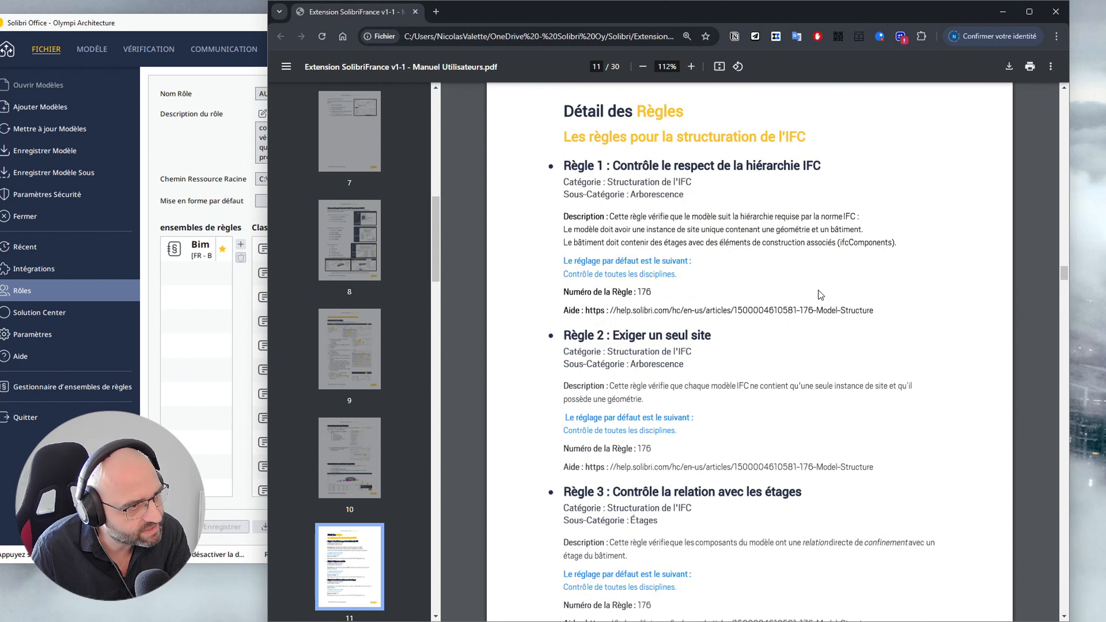
scroll(740, 339, "up", 1)
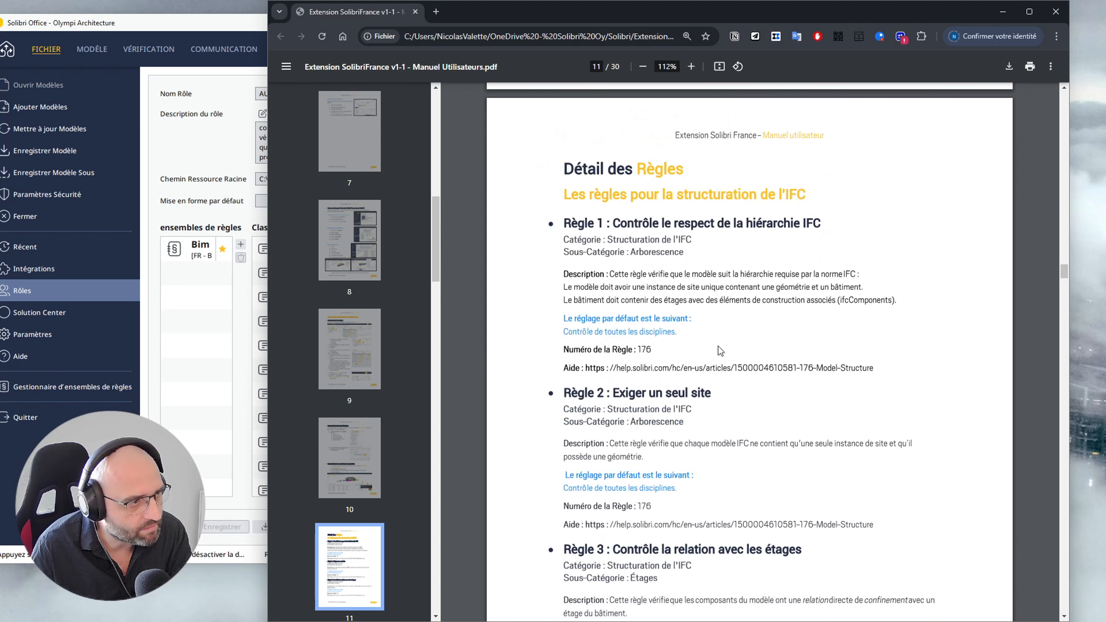
double_click(596, 220)
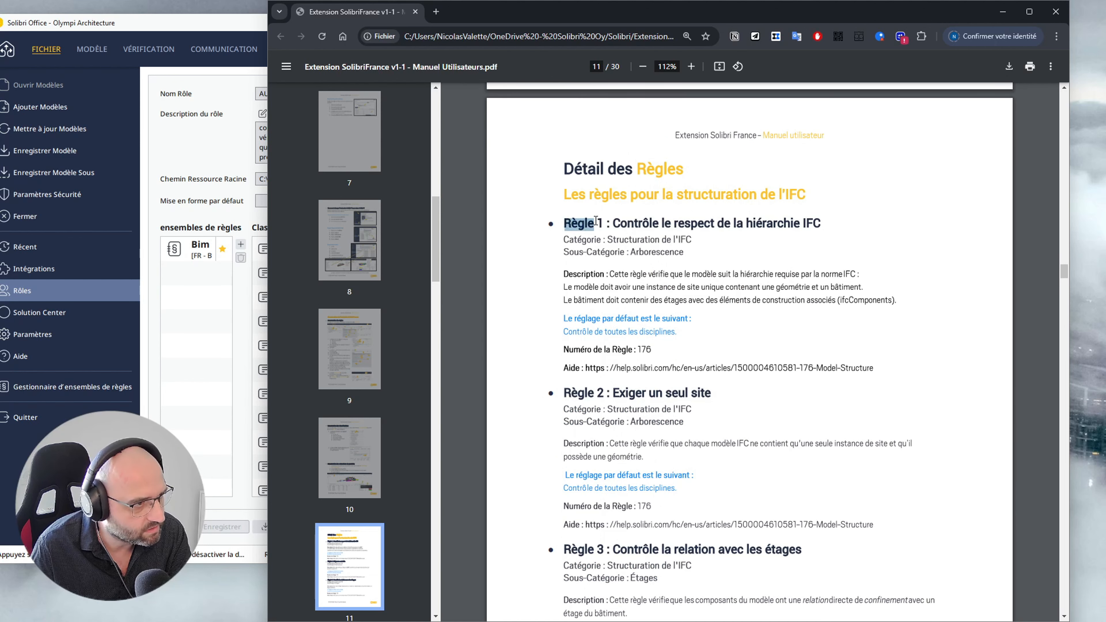
left_click_drag(614, 222, 814, 224)
left_click(692, 256)
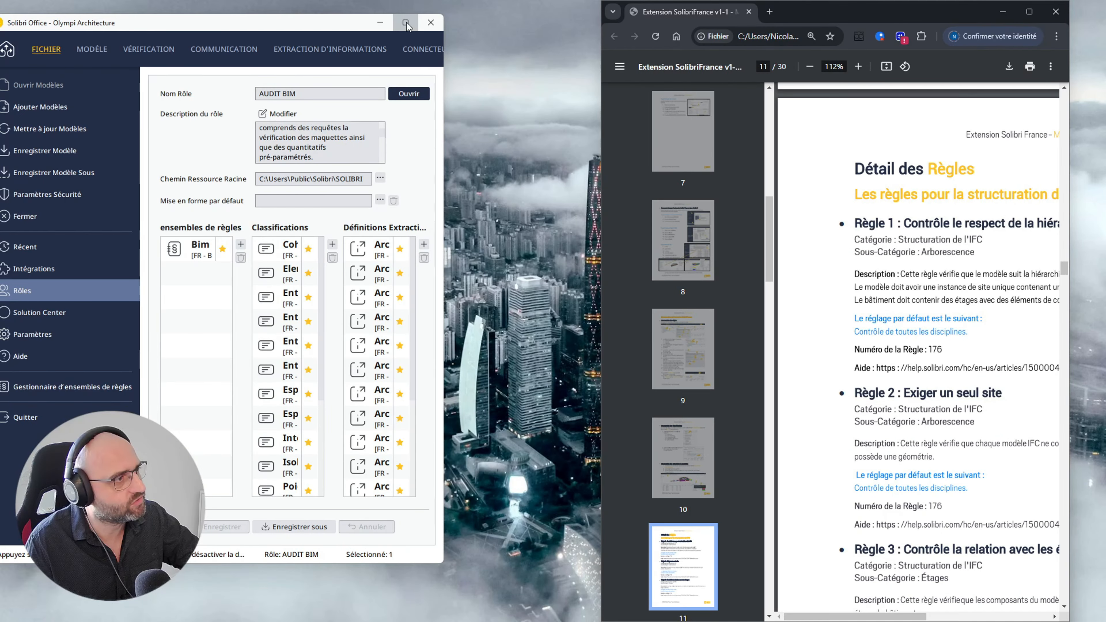
Switch to Solibri, show the model view, and arrange a wide window that leaves Olympi Structure.ifc accessible on the desktop
left_click(405, 22)
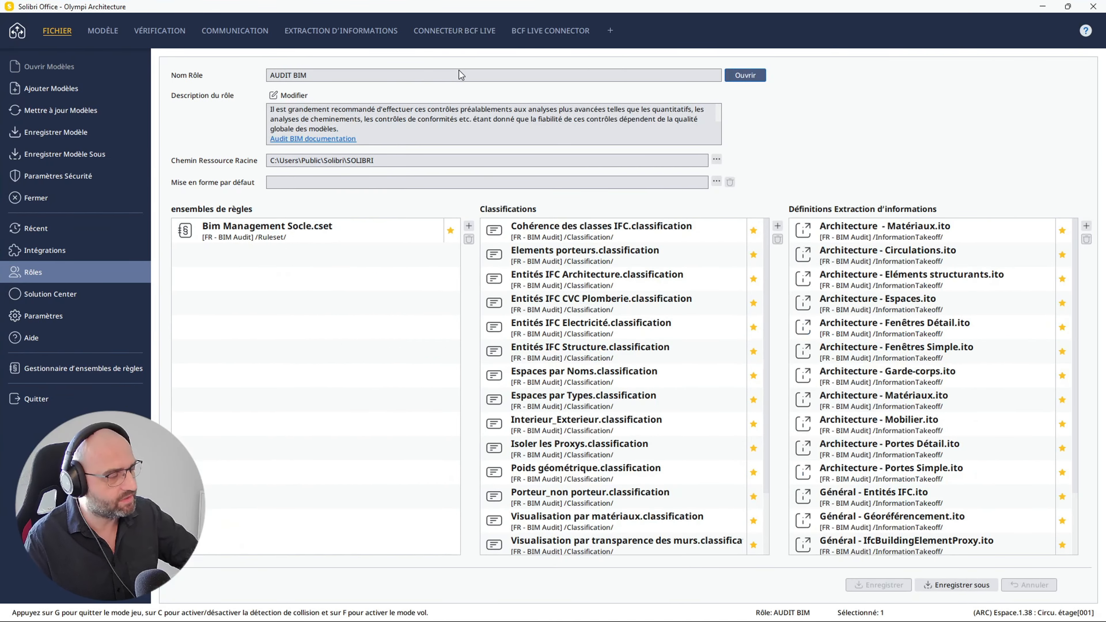
left_click(99, 30)
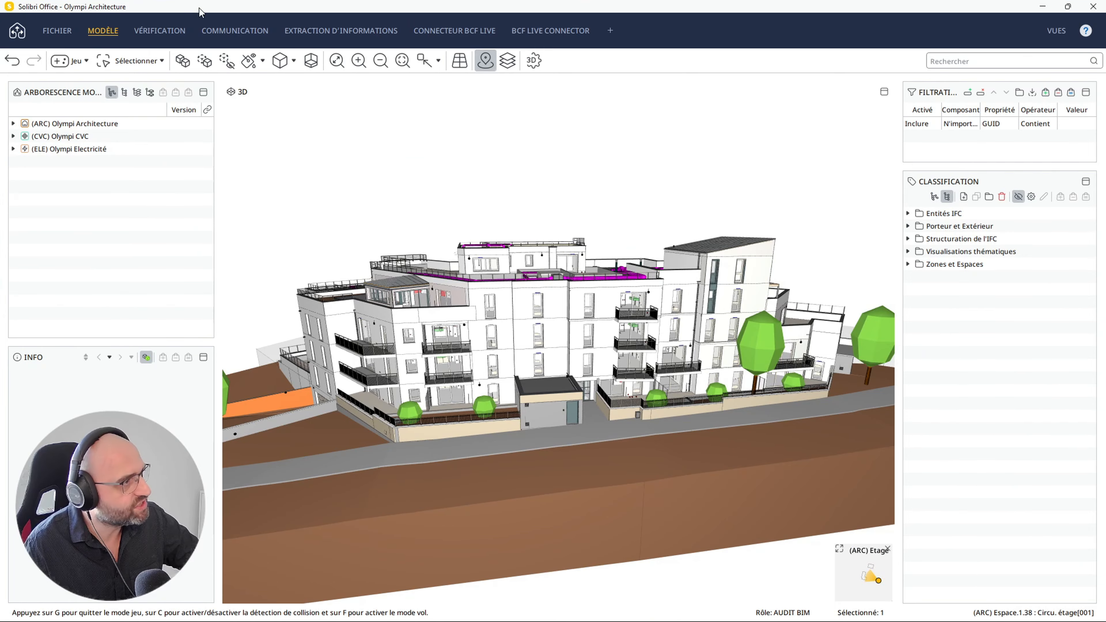
left_click_drag(201, 7, 319, 43)
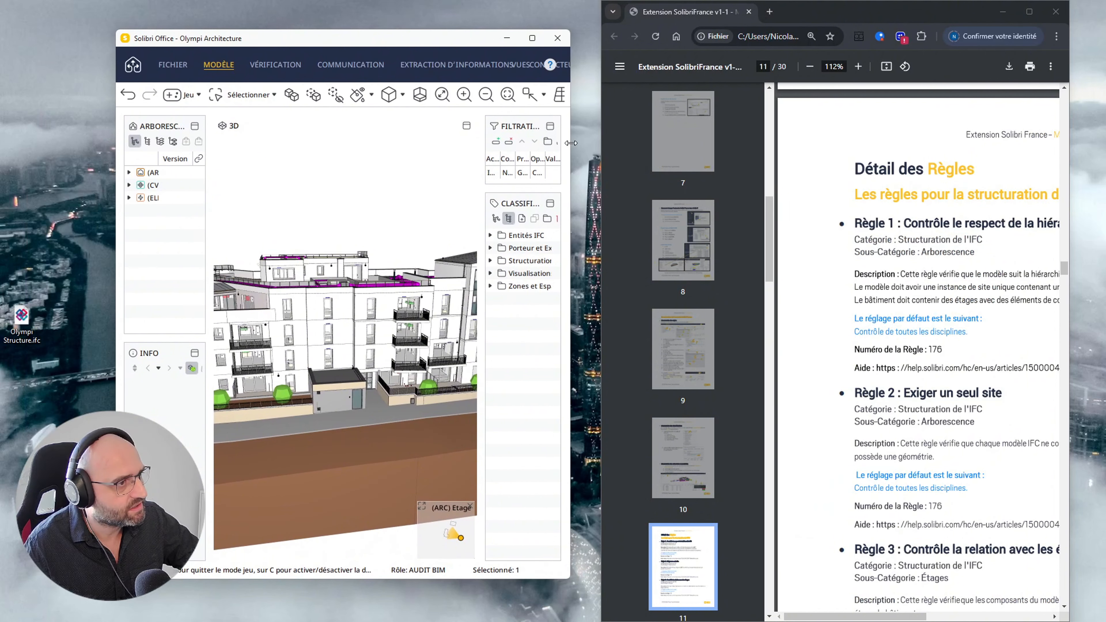
left_click_drag(571, 143, 1087, 144)
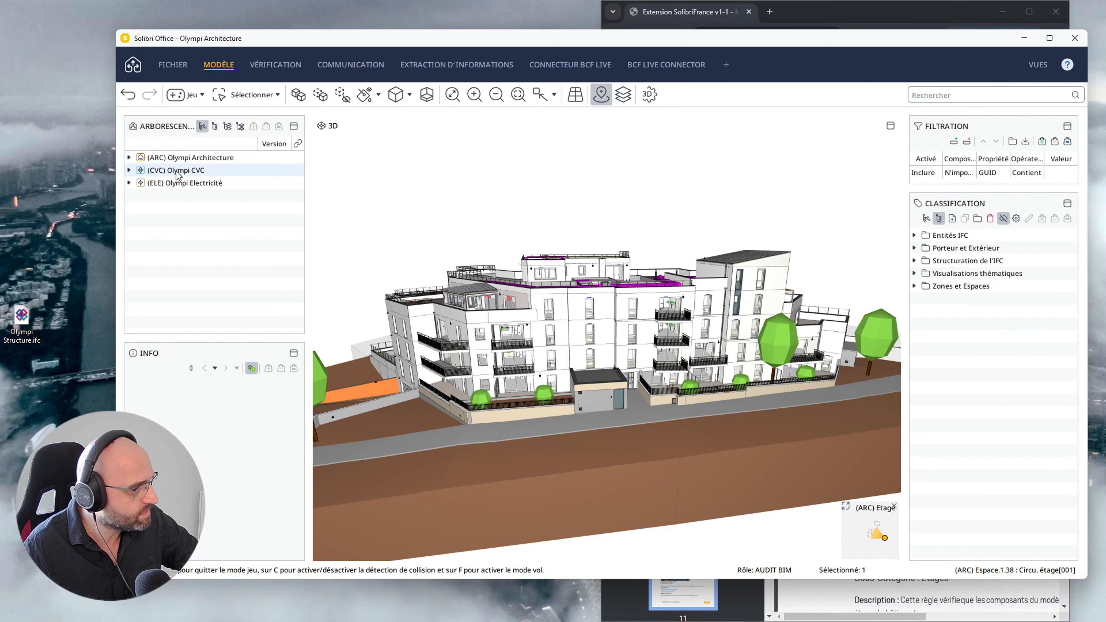
Add Olympi Structure.ifc from the desktop to the open project, then reposition and widen the discipline verification dialog
left_click_drag(22, 322, 212, 266)
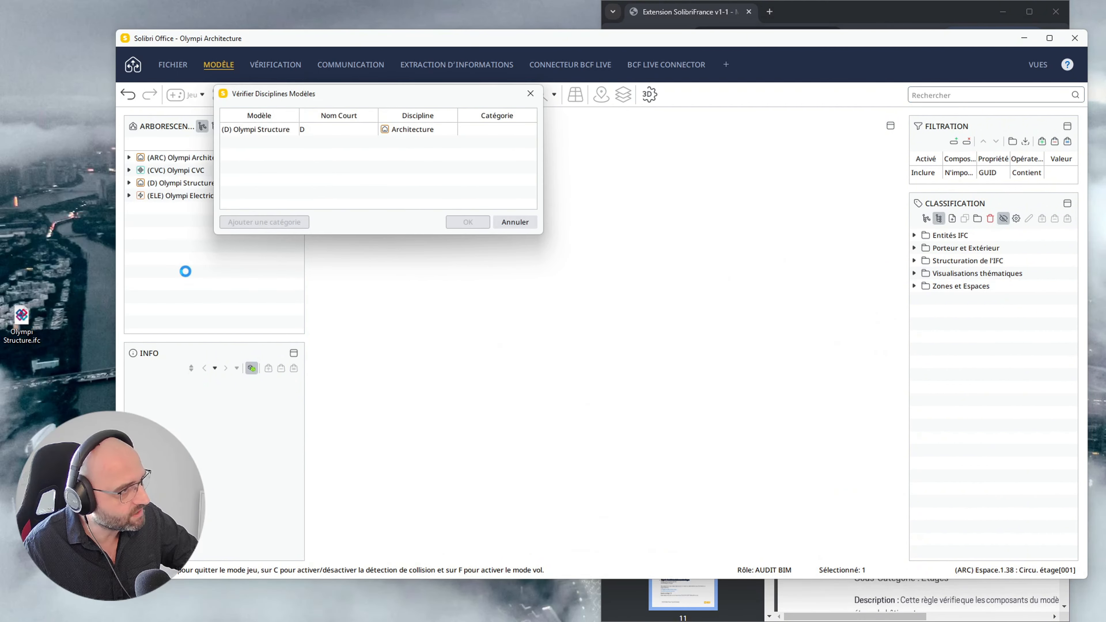
left_click_drag(392, 97, 388, 194)
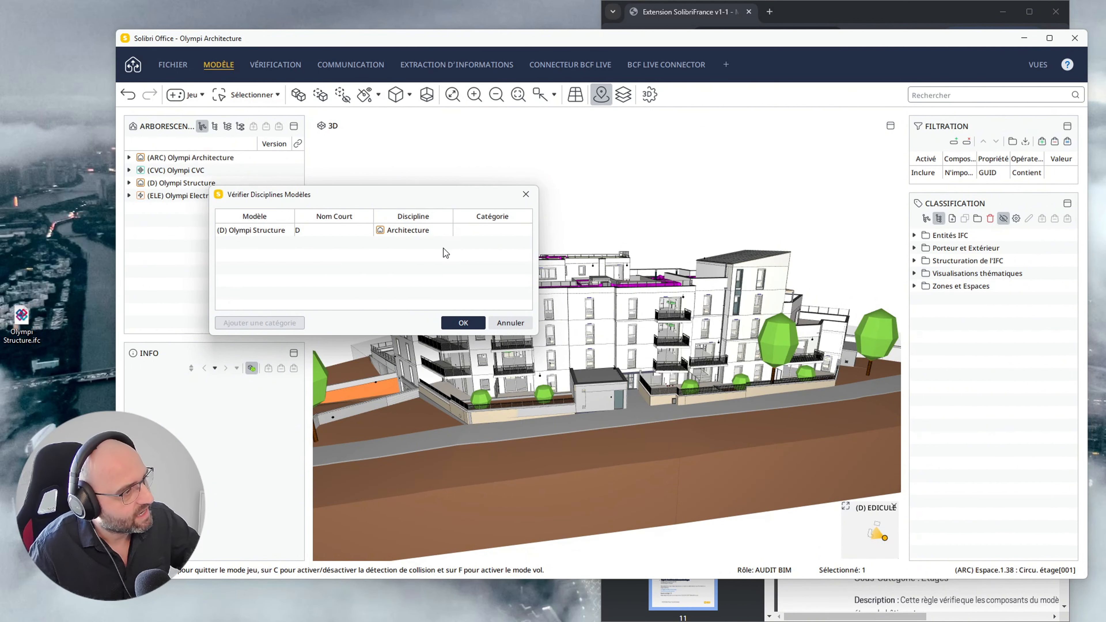
left_click_drag(441, 195, 483, 200)
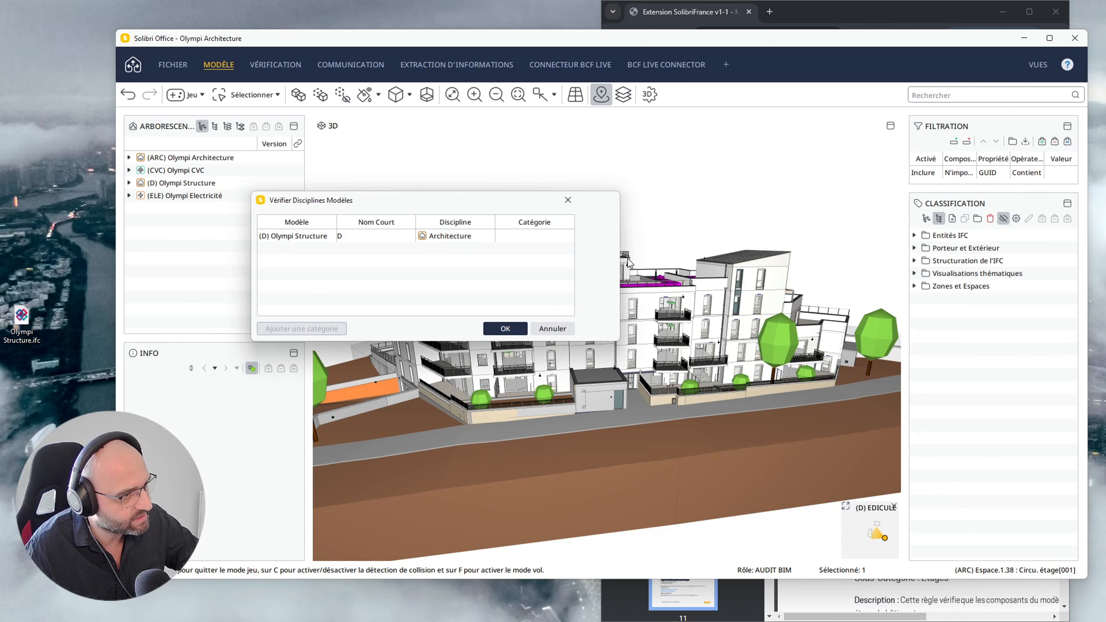
left_click_drag(583, 261, 767, 260)
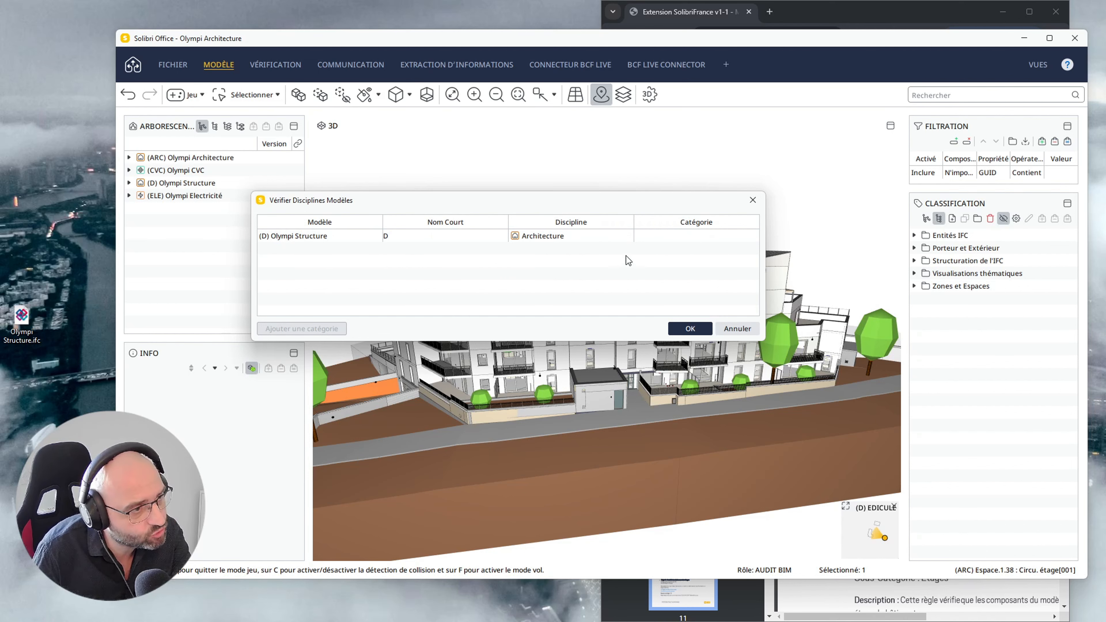
Assign the Structure discipline and the short name STR to the Olympi Structure model and confirm
left_click(629, 235)
left_click_drag(629, 253, 623, 279)
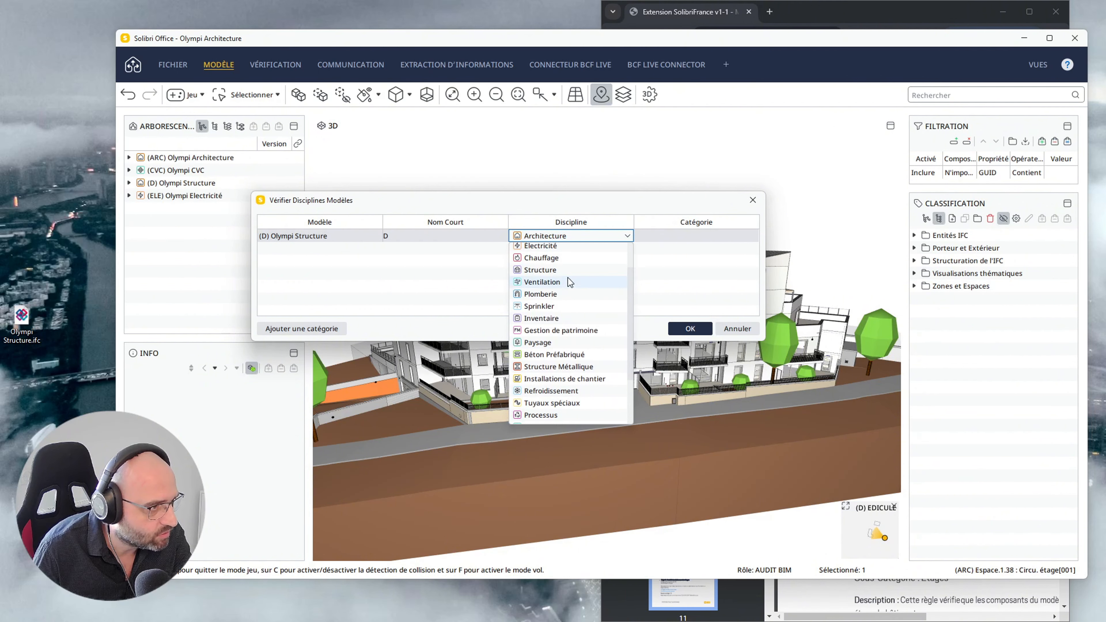
left_click(542, 270)
double_click(405, 235)
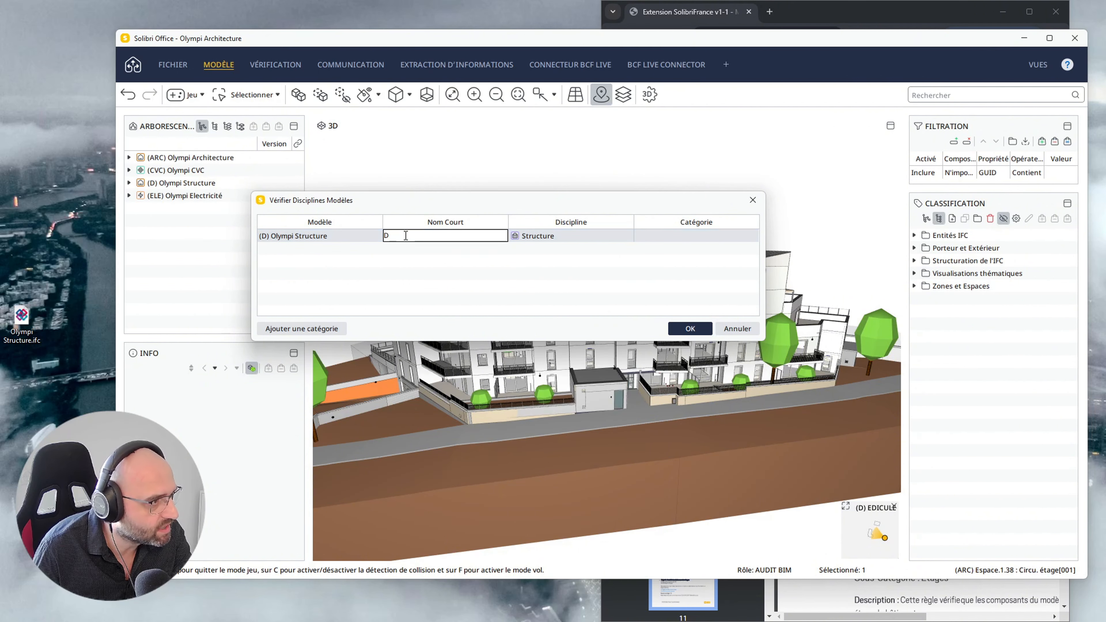
left_click_drag(405, 236, 378, 237)
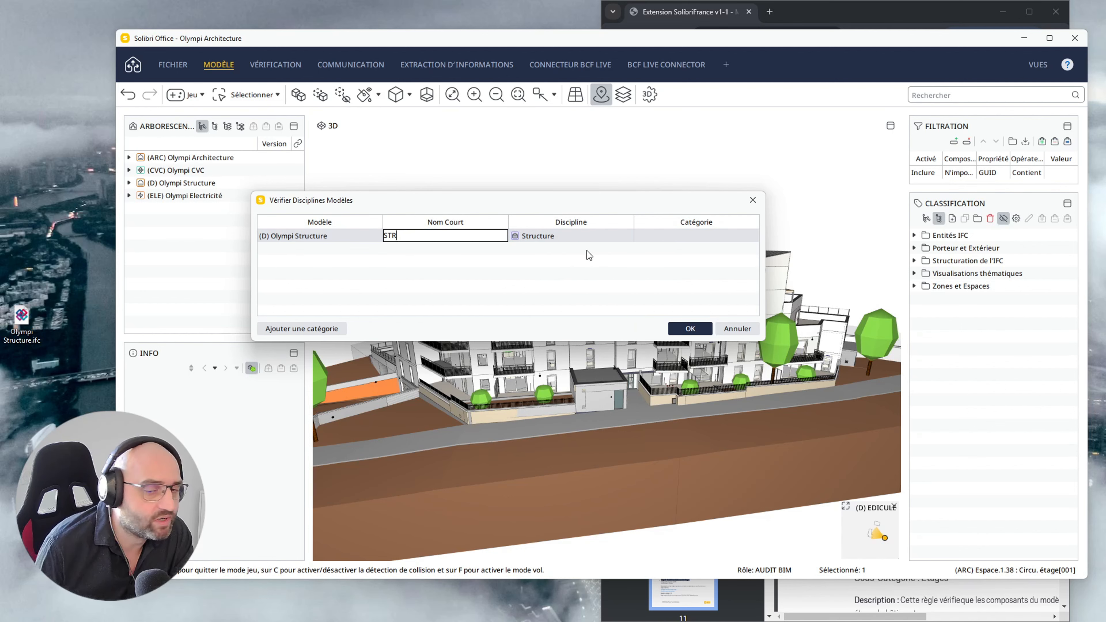
left_click(690, 329)
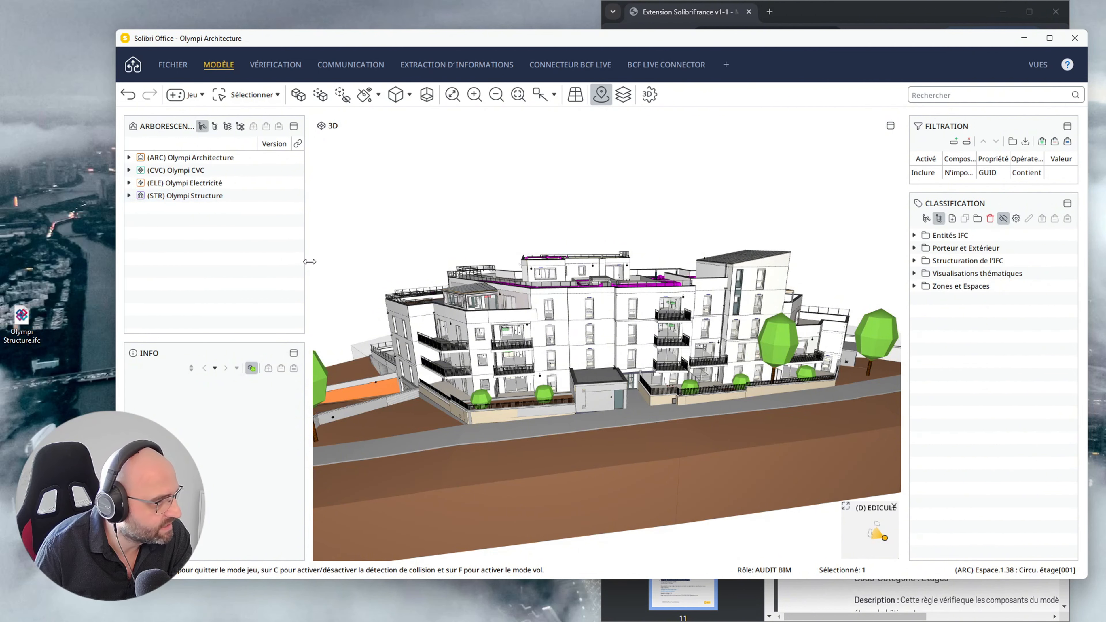
Examine the discipline options available for the Olympi Structure model in the model tree, leaving its discipline unchanged
left_click_drag(299, 262, 292, 263)
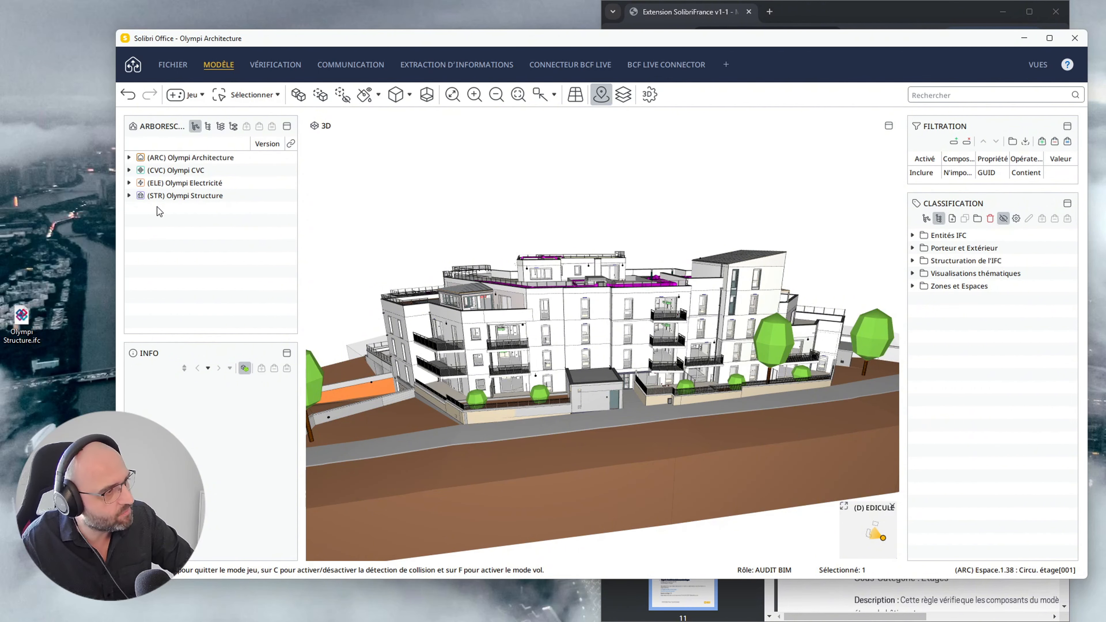
right_click(235, 195)
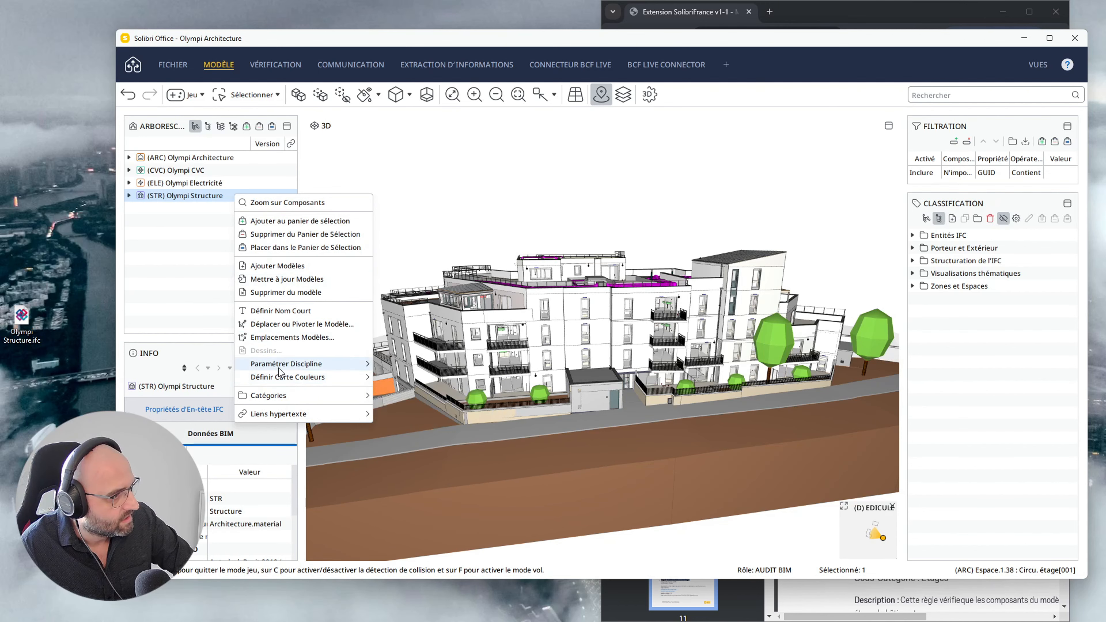
mouse_move(281, 365)
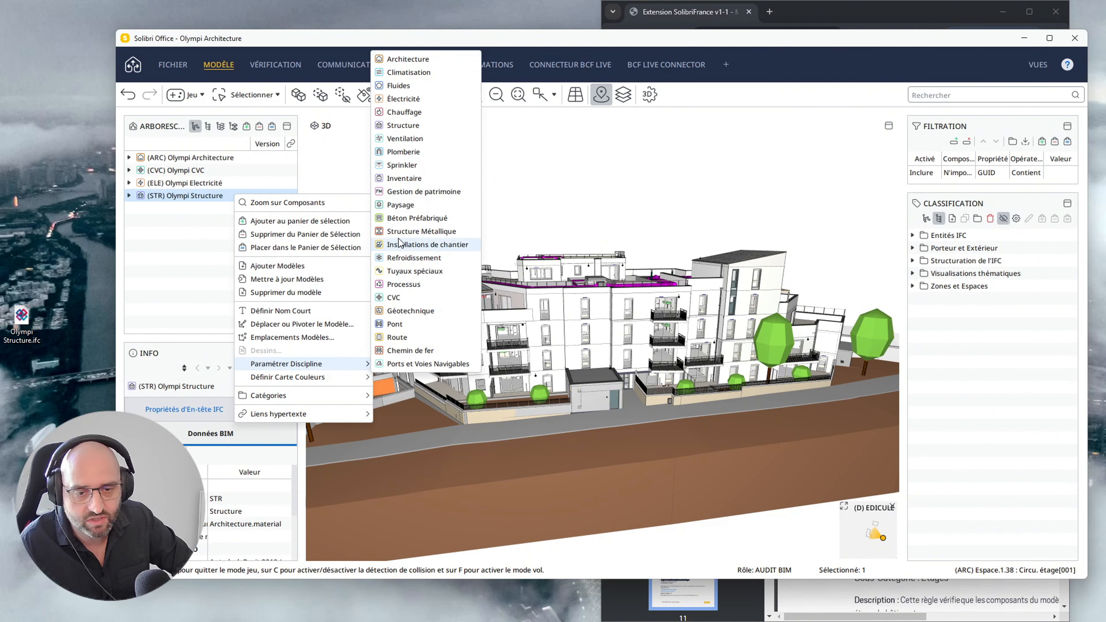
left_click(173, 277)
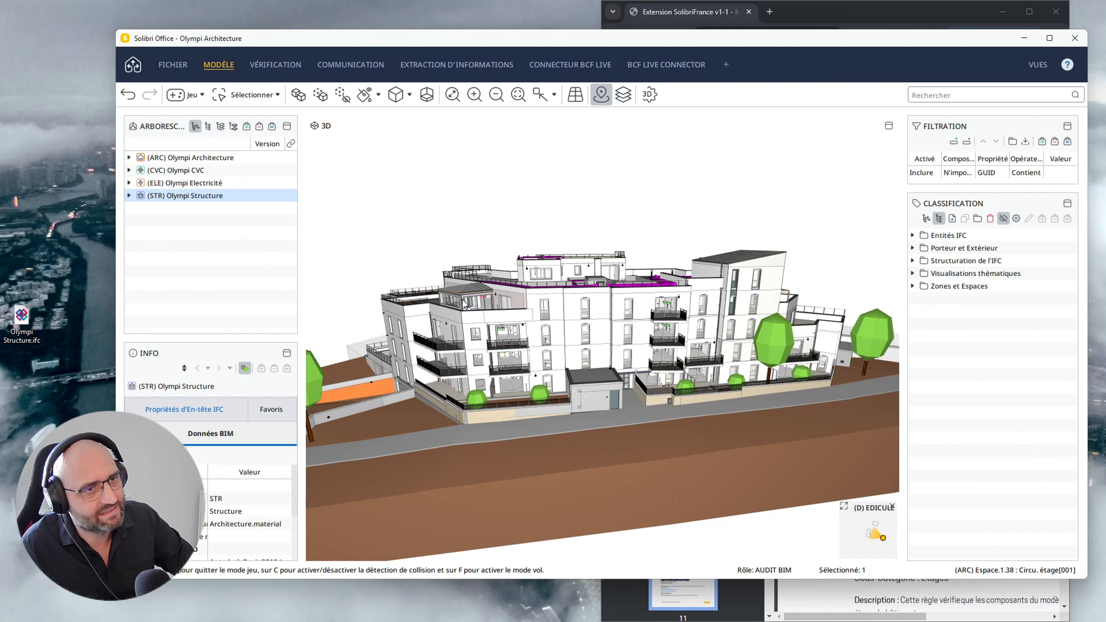
Maximize Solibri, visualize the model with the Entités IFC Architecture classification, and expand its list of IFC classes
left_click(1051, 44)
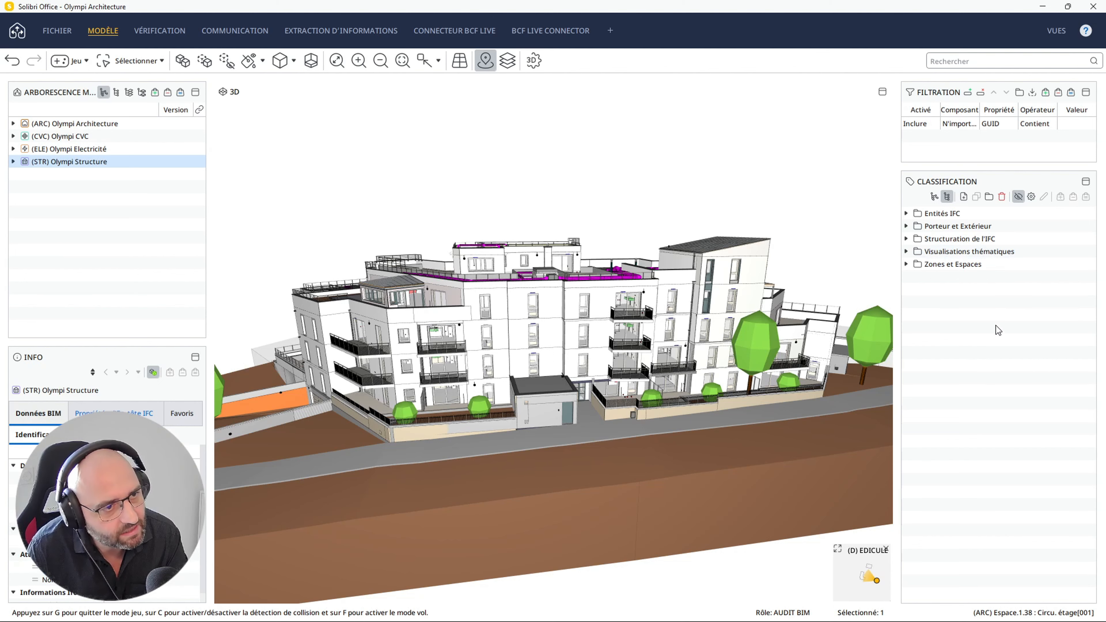
left_click(906, 213)
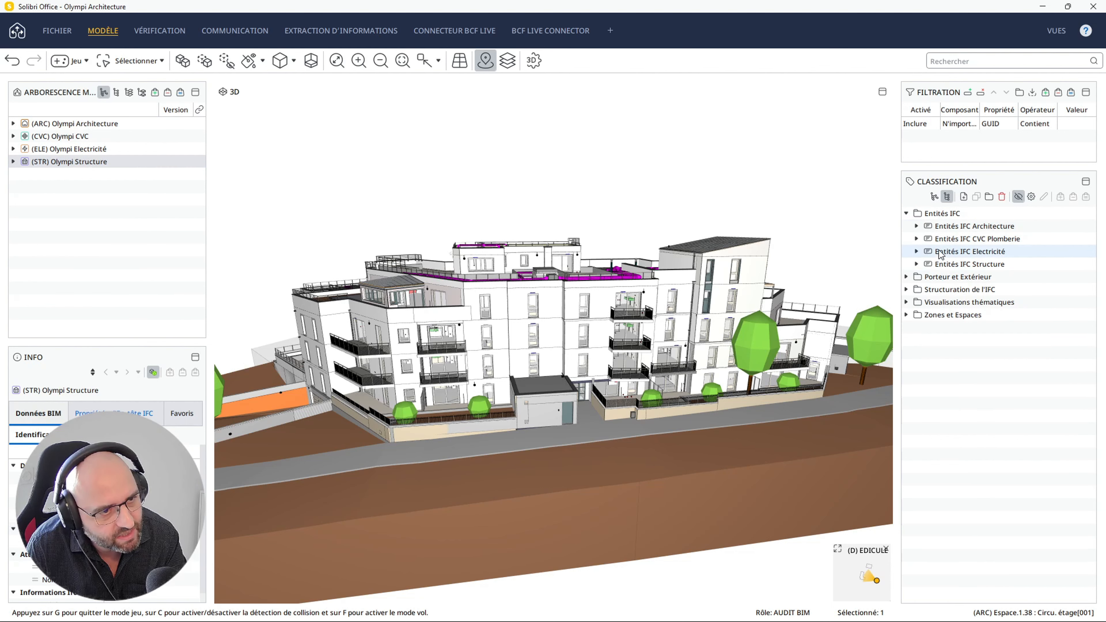
left_click(937, 226)
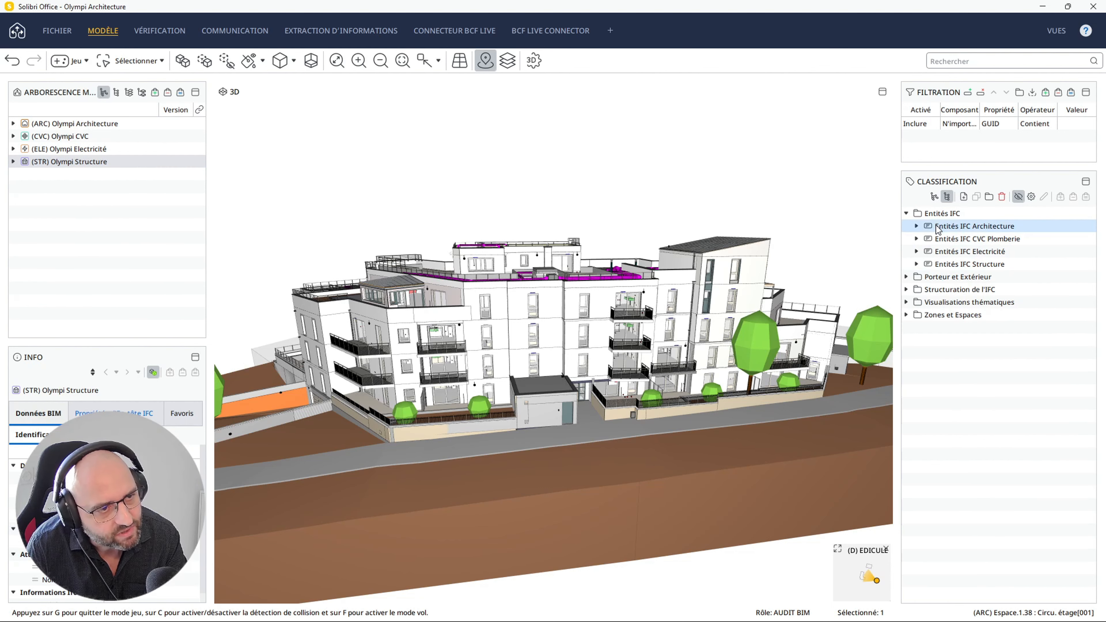
double_click(936, 226)
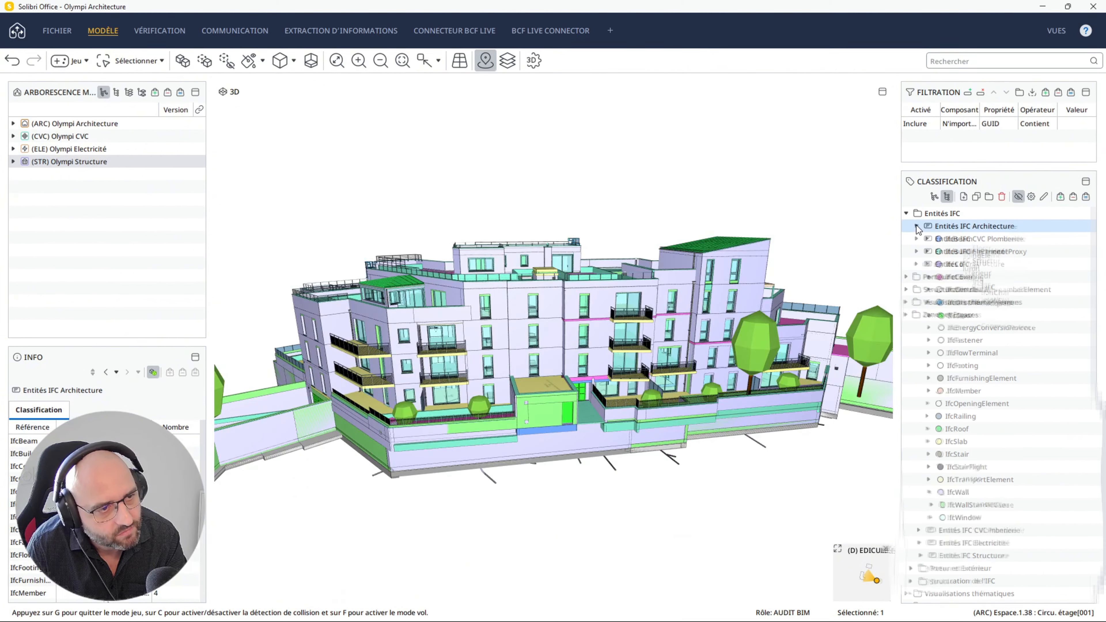
Isolate the IFC classes of the Entités IFC Architecture classification one after another in 3D, from IfcBeam to IfcWallStandardCase
left_click(958, 240)
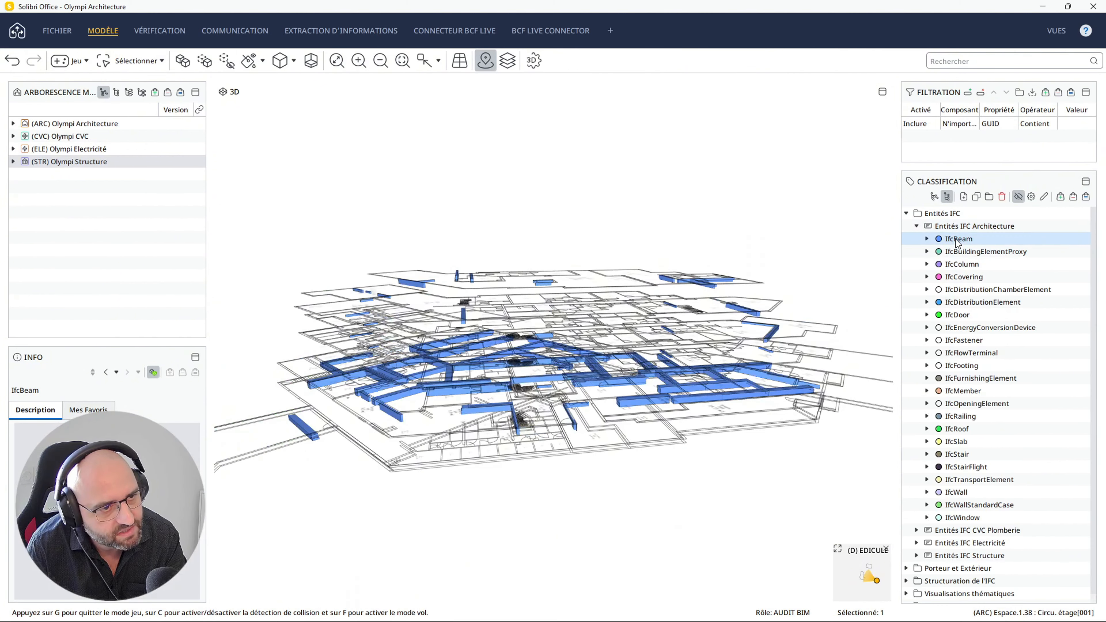
left_click(960, 252)
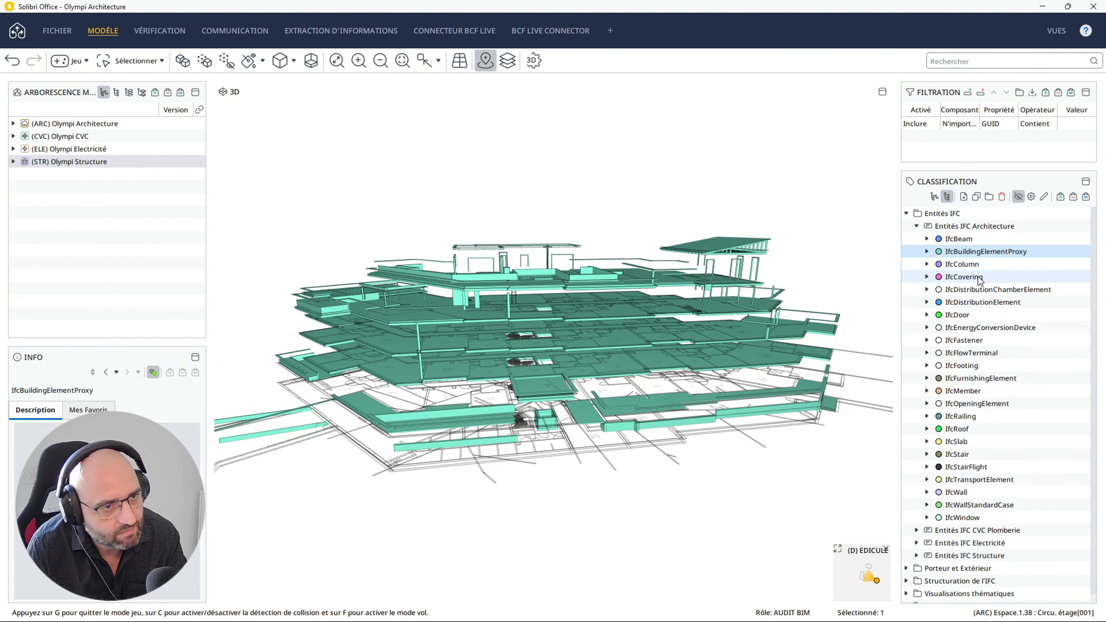
left_click(963, 264)
left_click(967, 277)
left_click(969, 289)
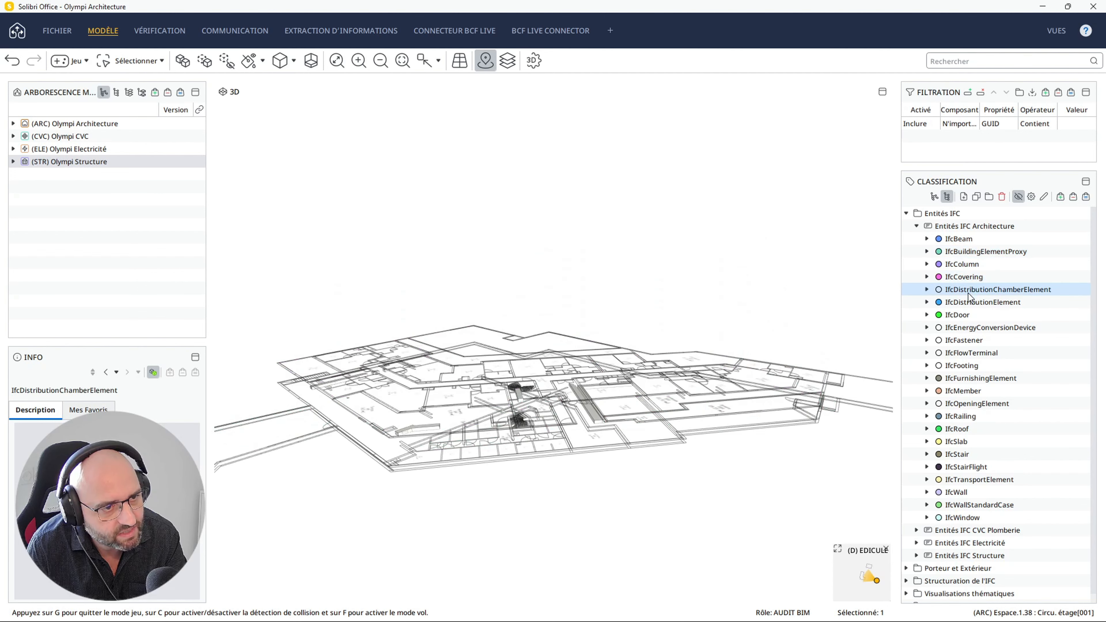
left_click(966, 302)
left_click(961, 378)
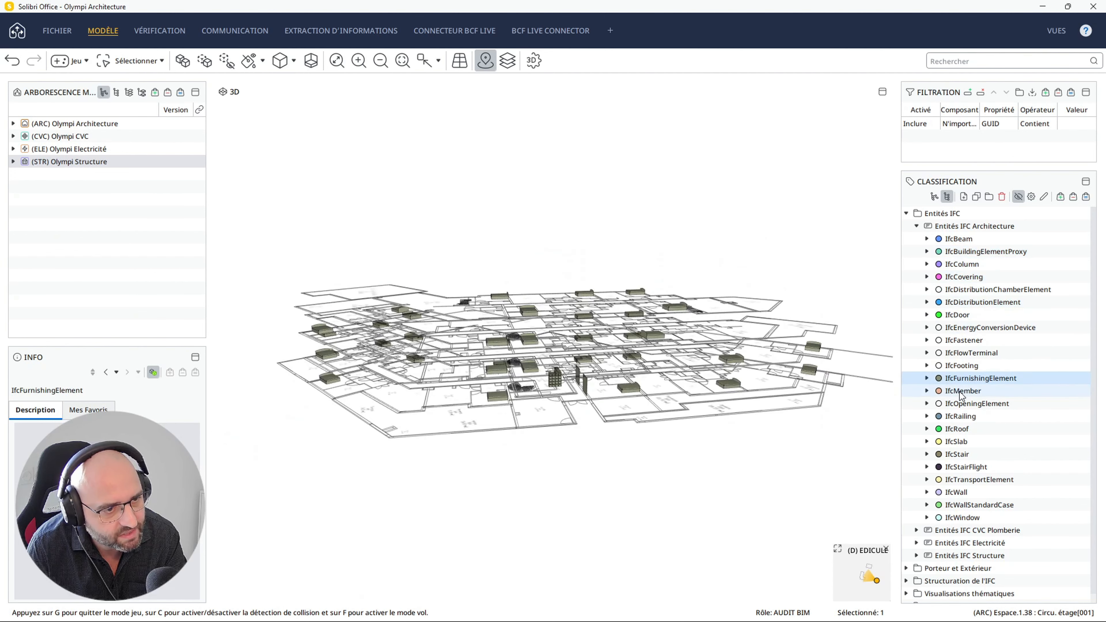
left_click(963, 390)
left_click(964, 403)
left_click(962, 429)
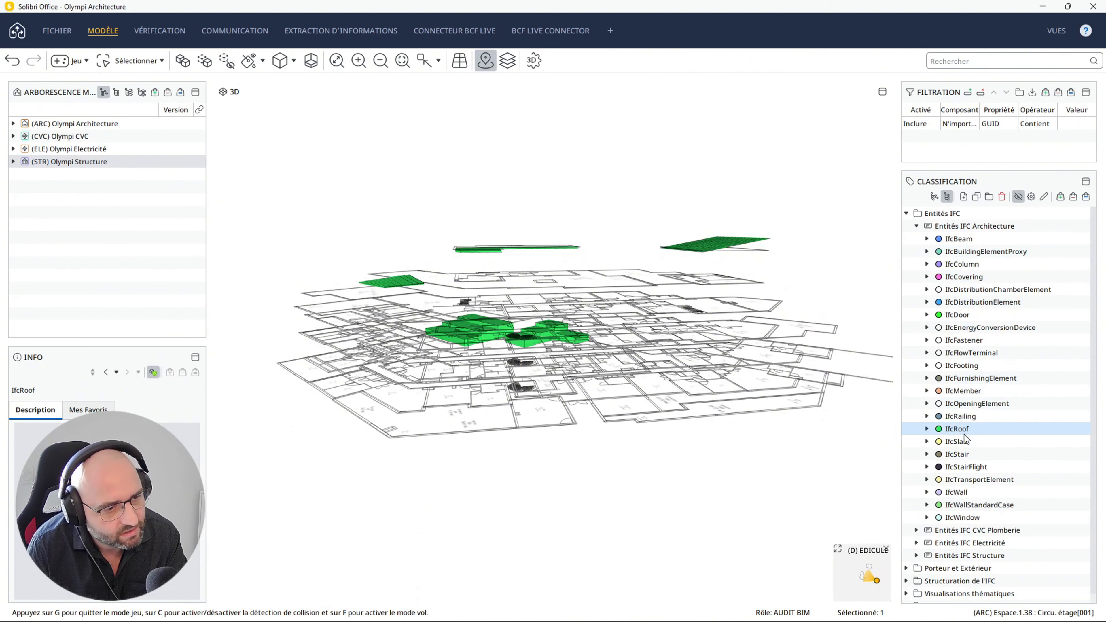
left_click(958, 442)
left_click(958, 454)
left_click(959, 467)
left_click(961, 480)
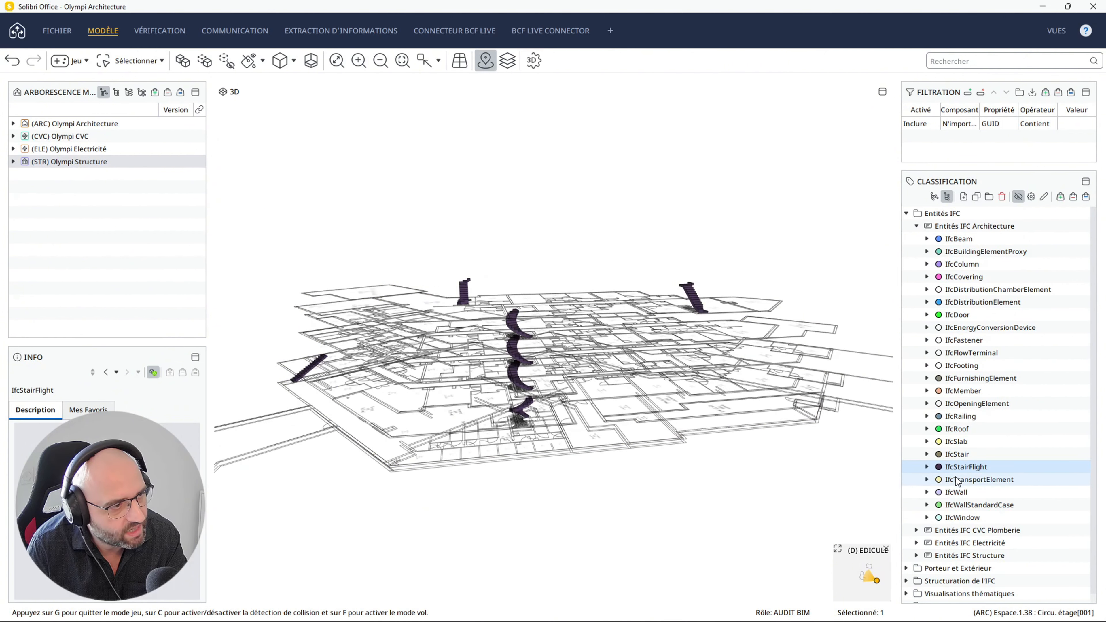
left_click(958, 492)
left_click(971, 504)
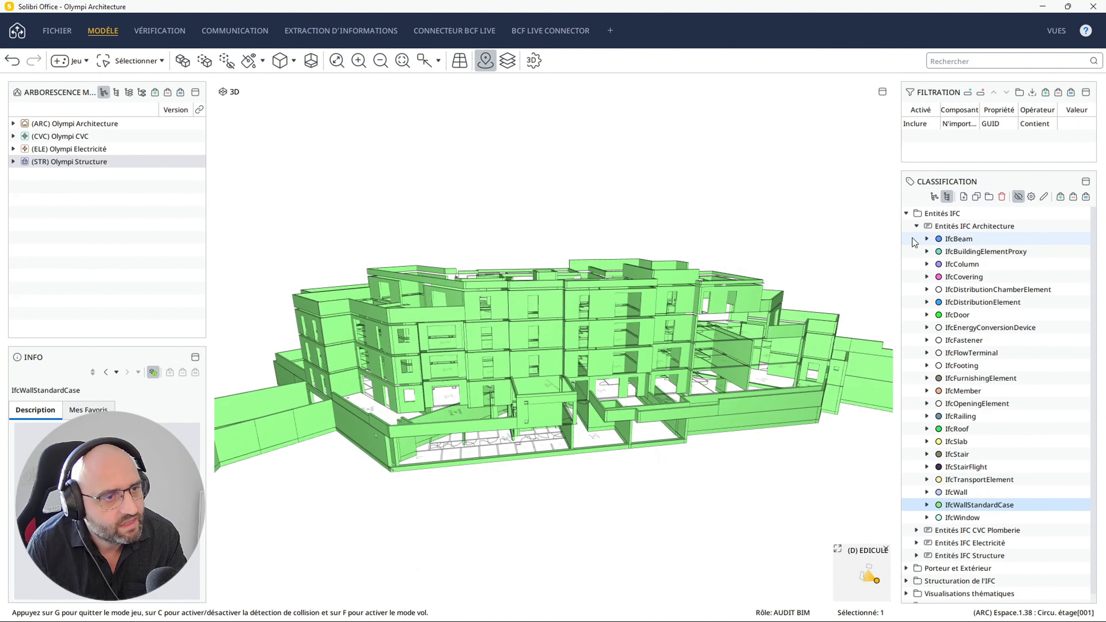
Collapse Entités IFC Architecture and visualize the model with the CVC Plomberie, Electricité and Structure IFC entity classifications in turn
left_click(916, 226)
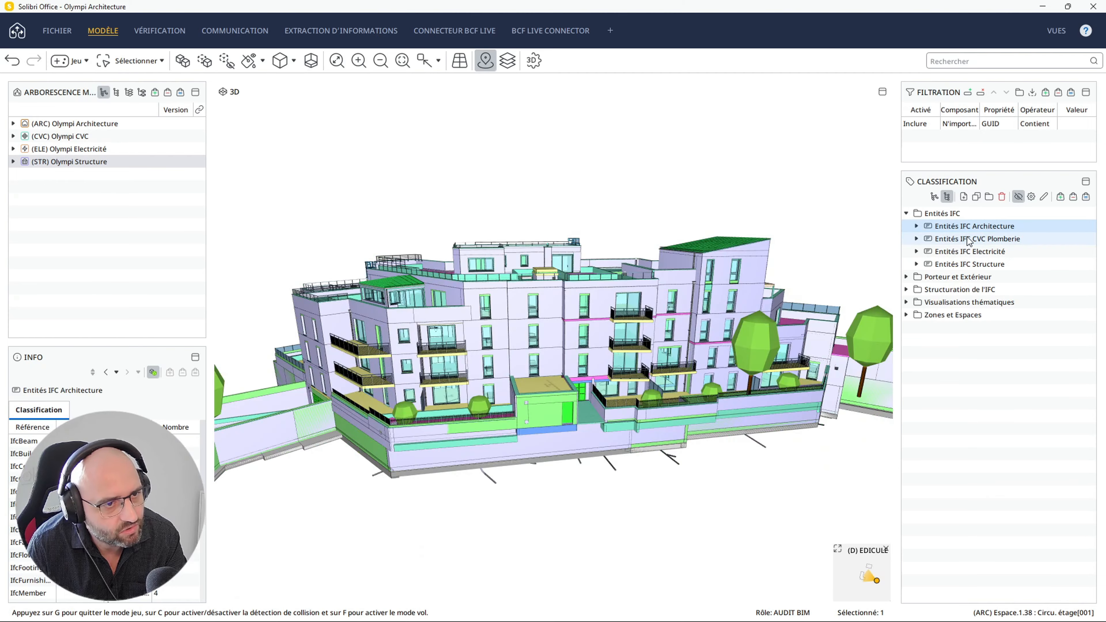
left_click(944, 241)
left_click(936, 252)
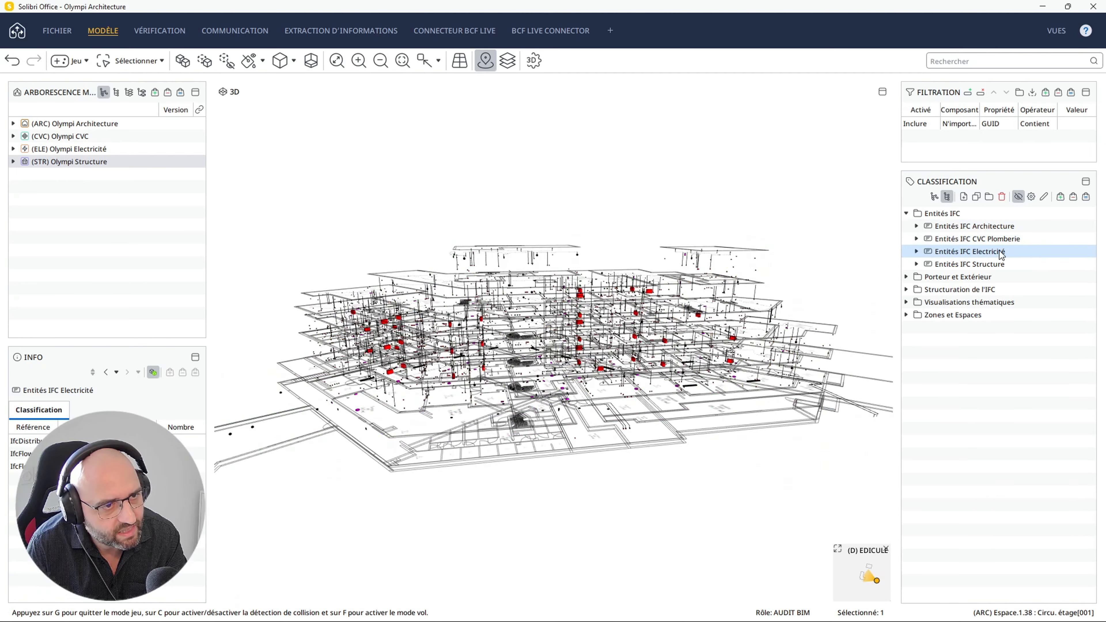
left_click(969, 264)
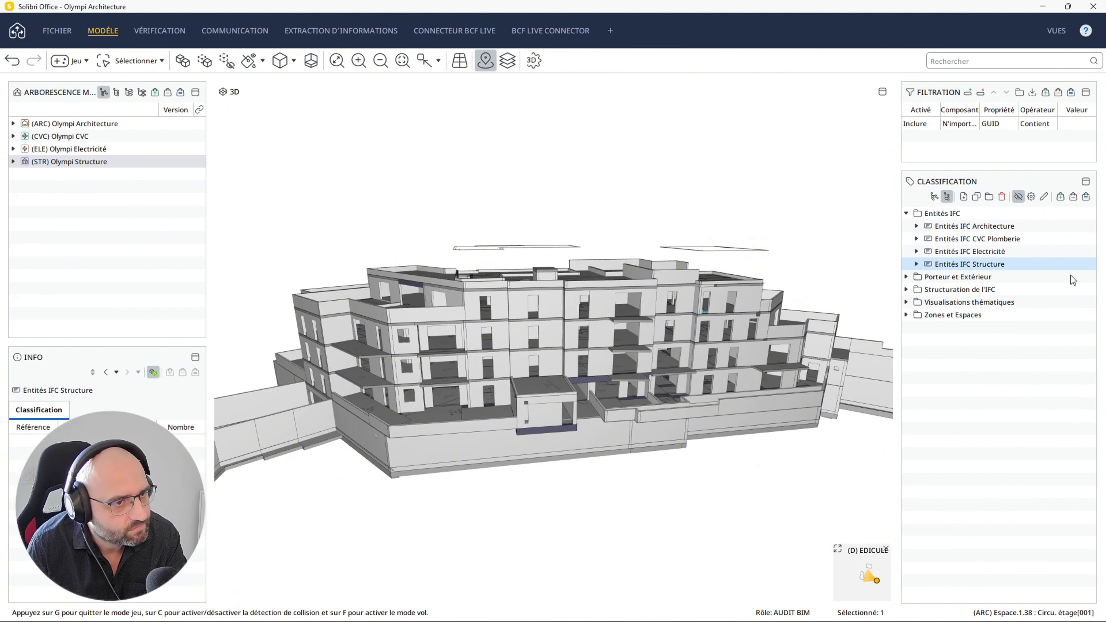
Review the description and discipline filter in the Entités IFC Architecture classification settings, widening the dialog, and close it without saving
left_click(967, 226)
right_click(967, 226)
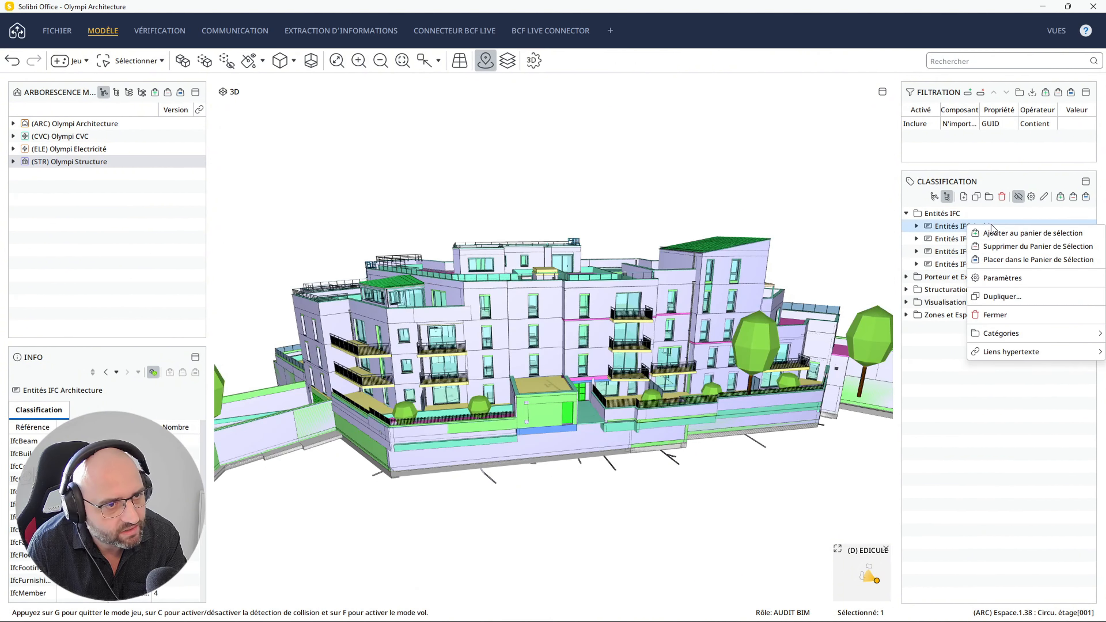
left_click(1042, 283)
left_click(340, 166)
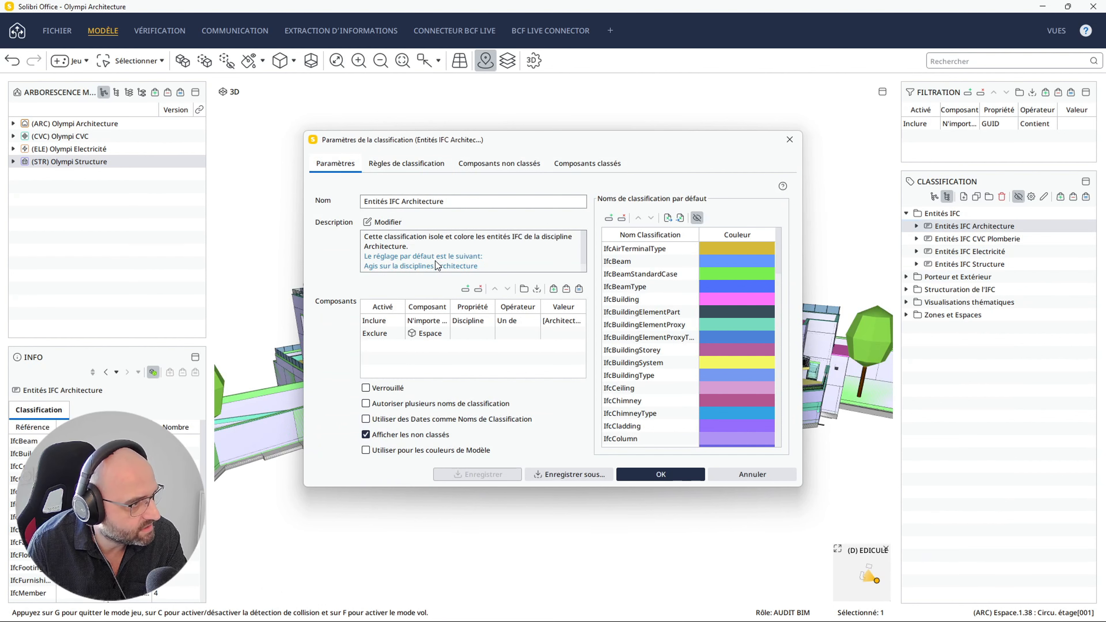
left_click_drag(584, 254, 587, 232)
left_click_drag(806, 304, 933, 308)
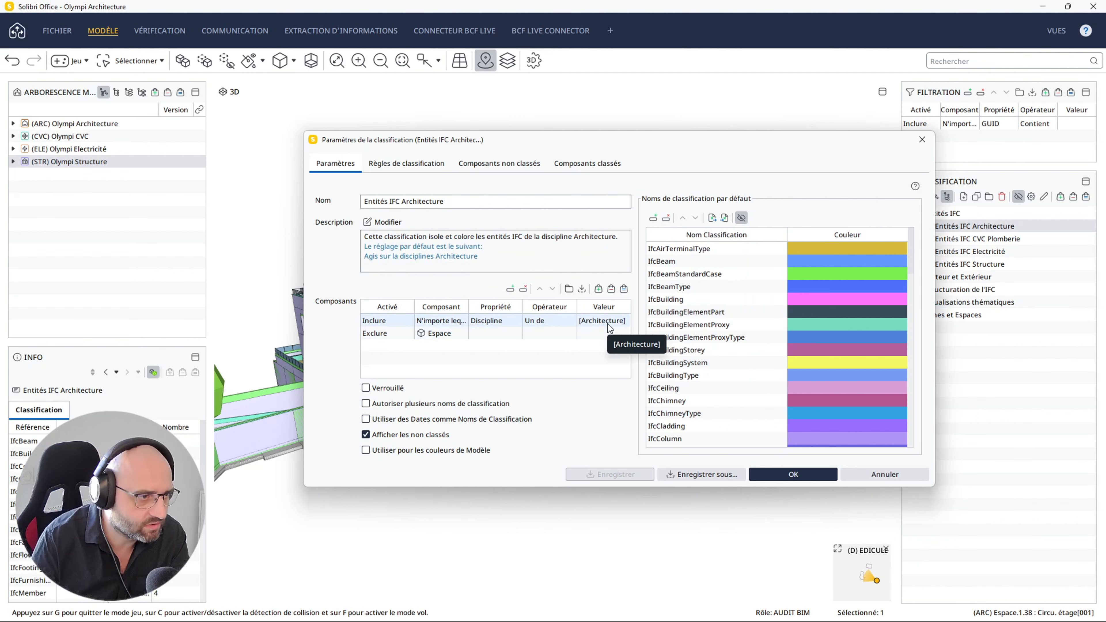
left_click(893, 477)
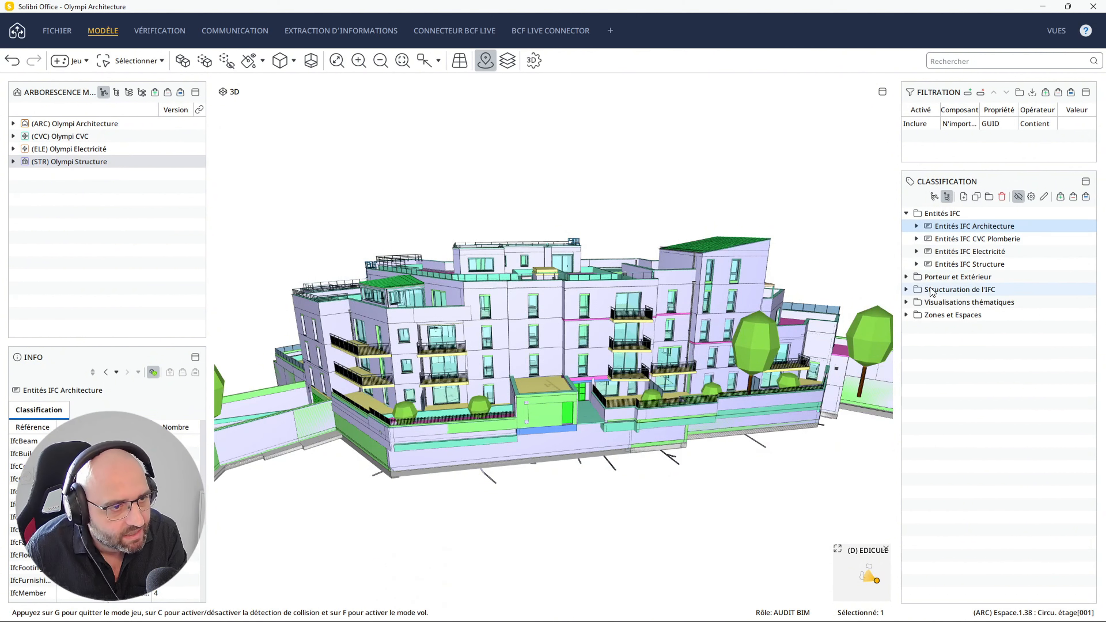
Visualize the model with the Porteur/ non porteur classification and isolate its Non Porteur and Porteur components
left_click(906, 278)
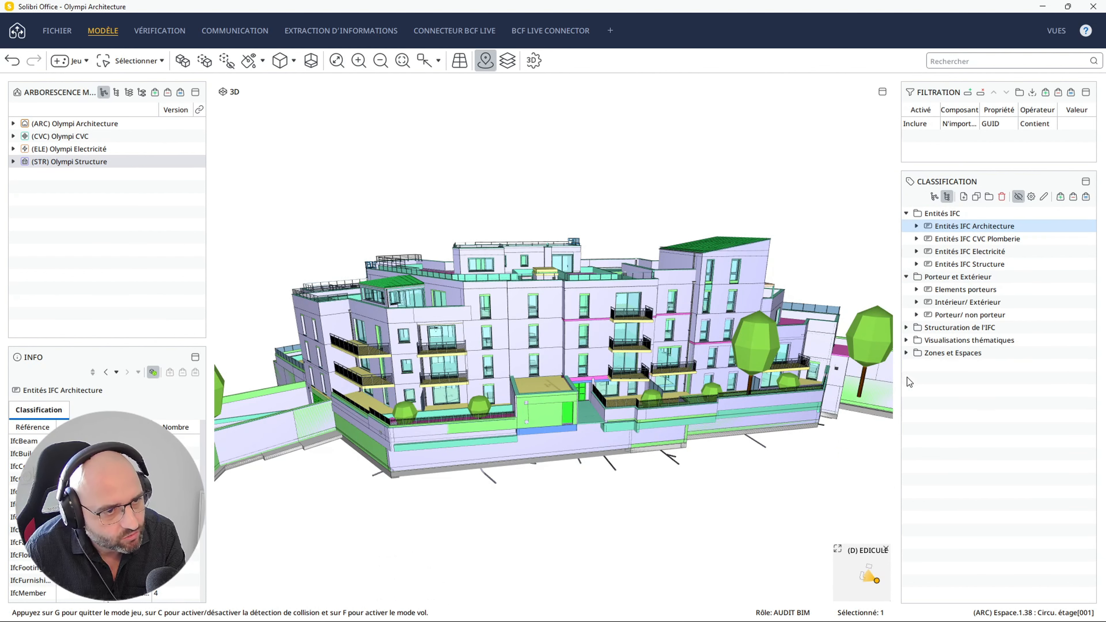
left_click(944, 316)
scroll(716, 348, "down", 2)
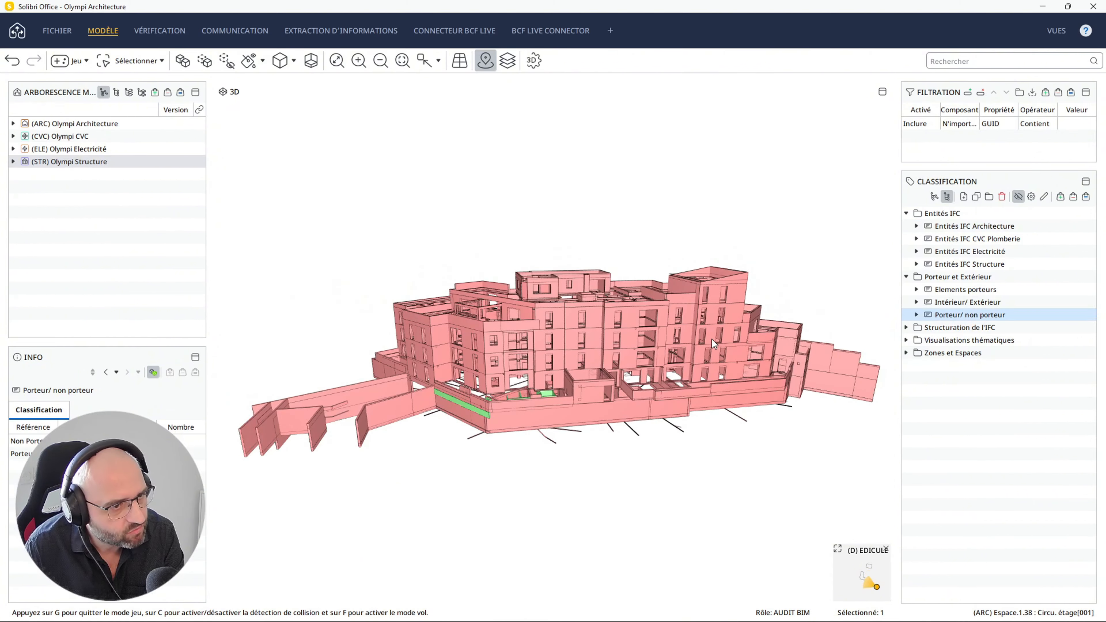
left_click_drag(671, 313, 717, 377)
left_click(916, 314)
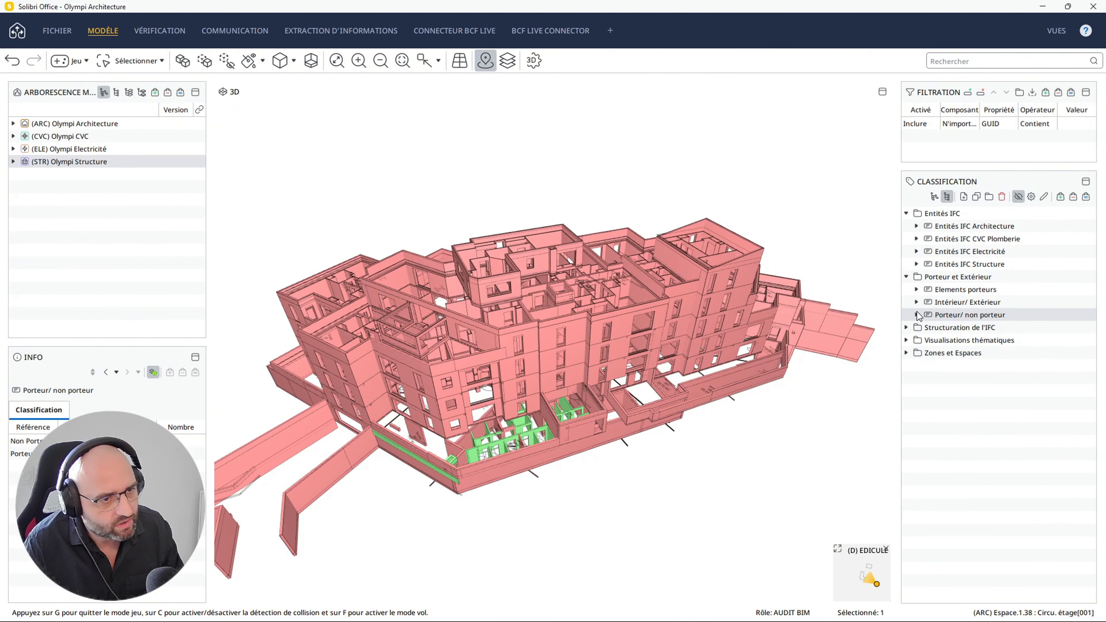
left_click(966, 327)
left_click(961, 340)
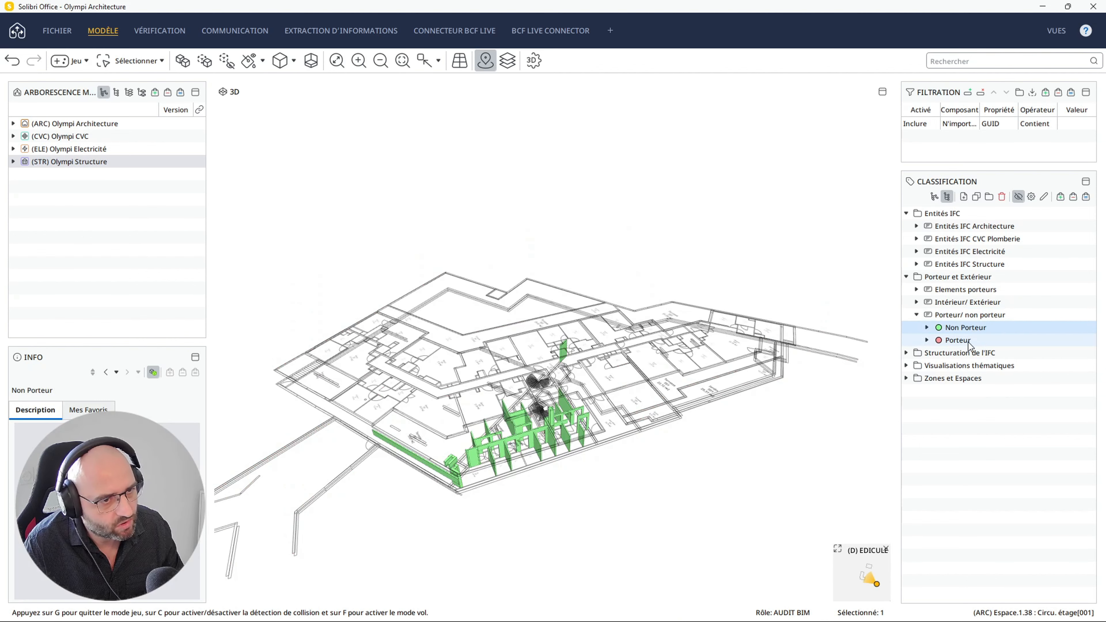
left_click(967, 316)
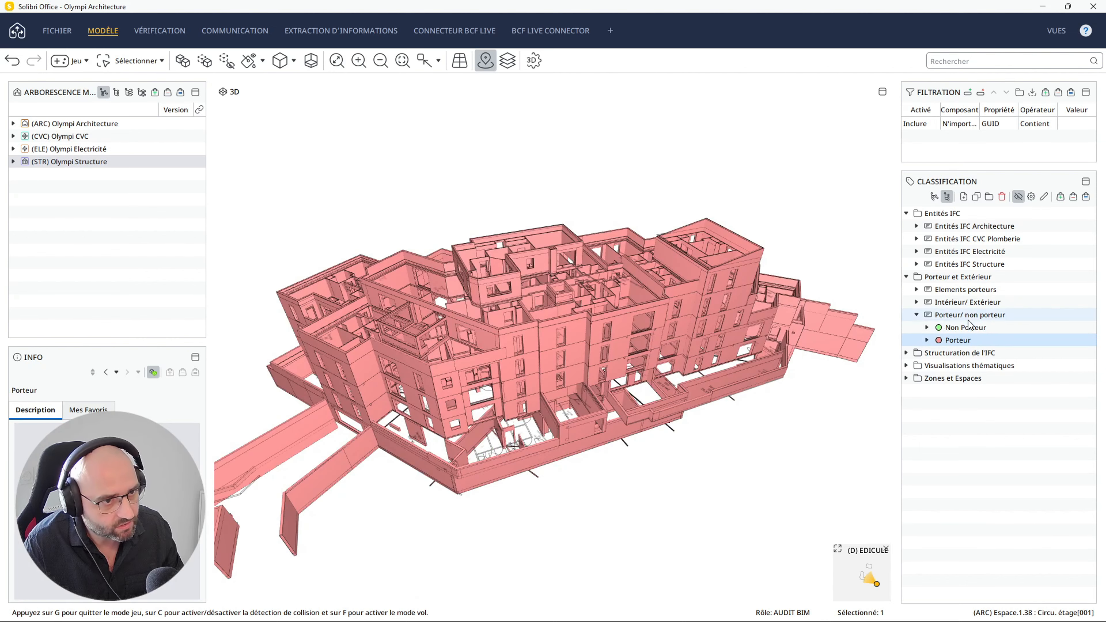
Review the classification rules and description in the Porteur/ non porteur settings, and close them without saving
right_click(970, 318)
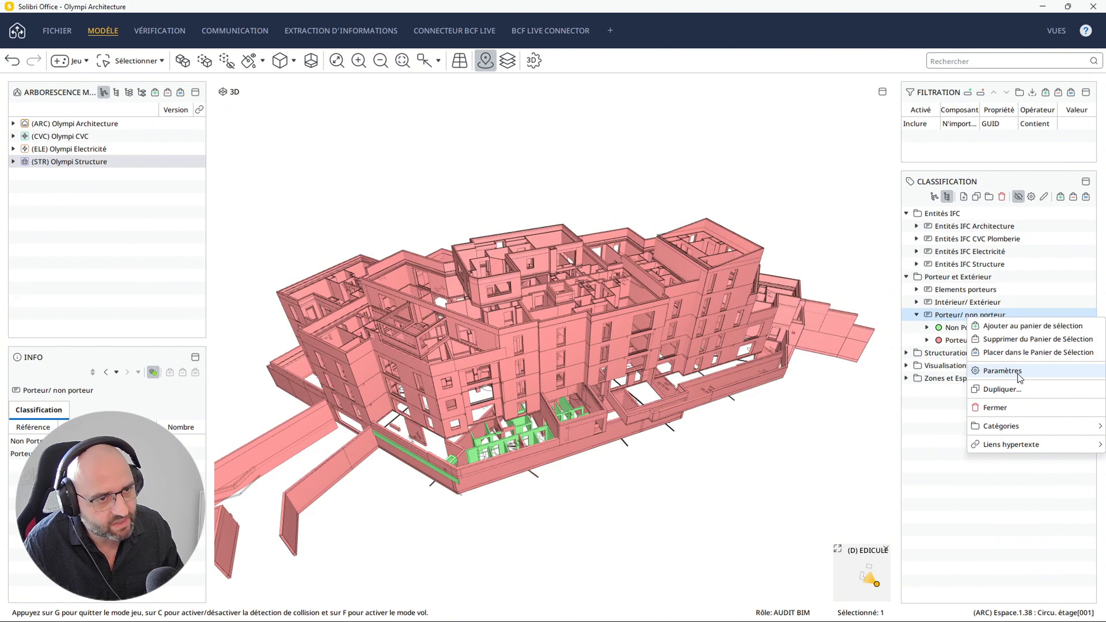
left_click(1019, 373)
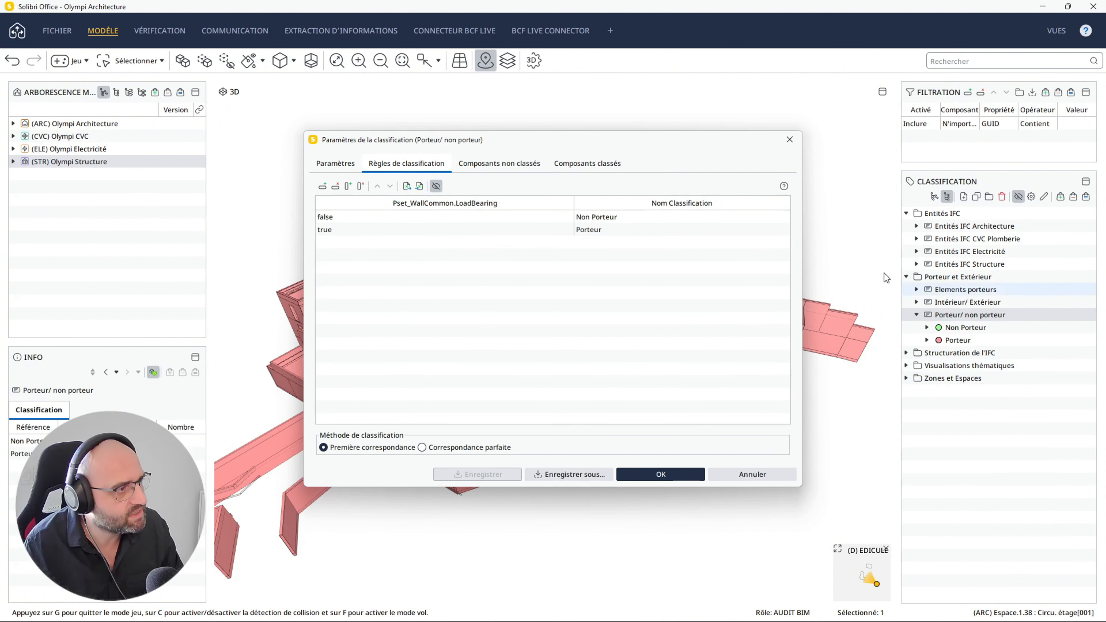
left_click(335, 164)
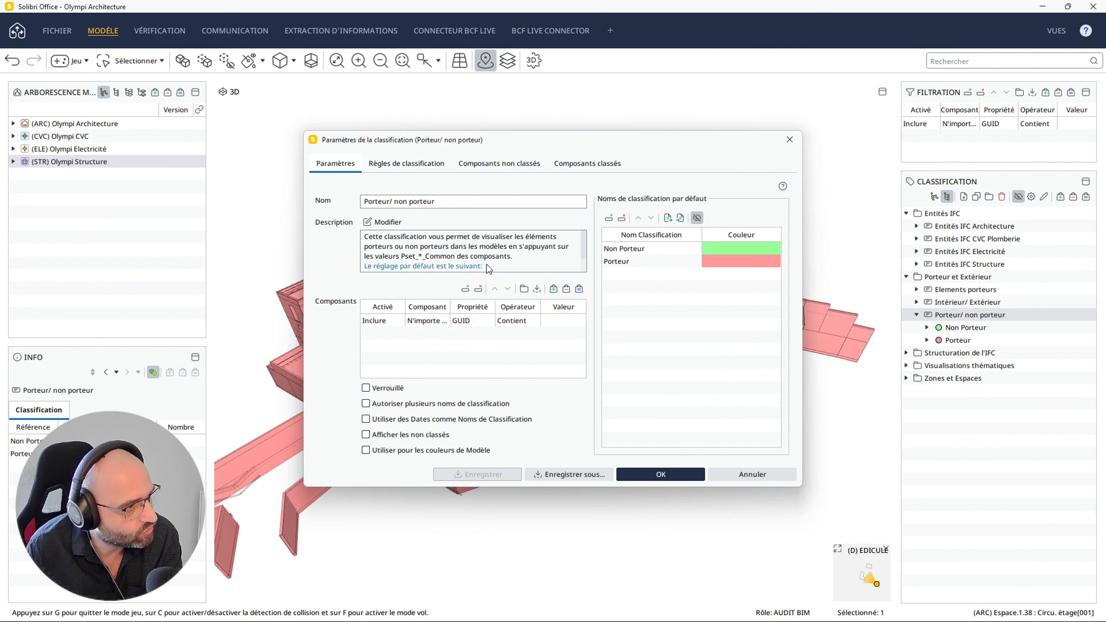
scroll(486, 265, "down", 1)
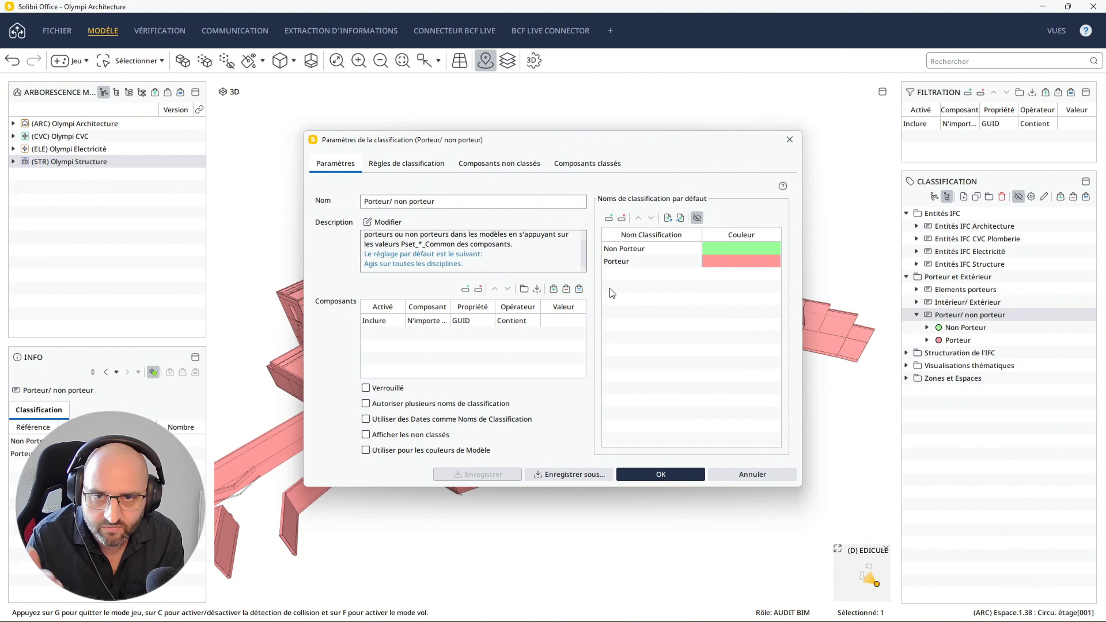
left_click(763, 480)
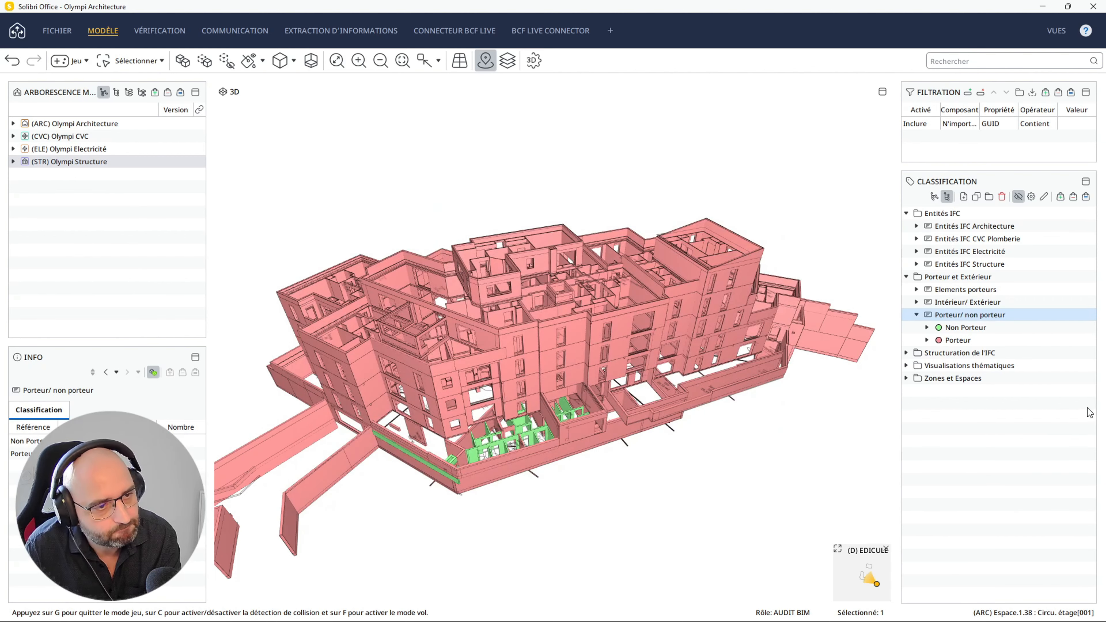
Visualize the Elements porteurs classification, isolate its IFC classes from IfcBeam to IfcWallStandardCase, and collapse the expanded classifications
left_click(958, 340)
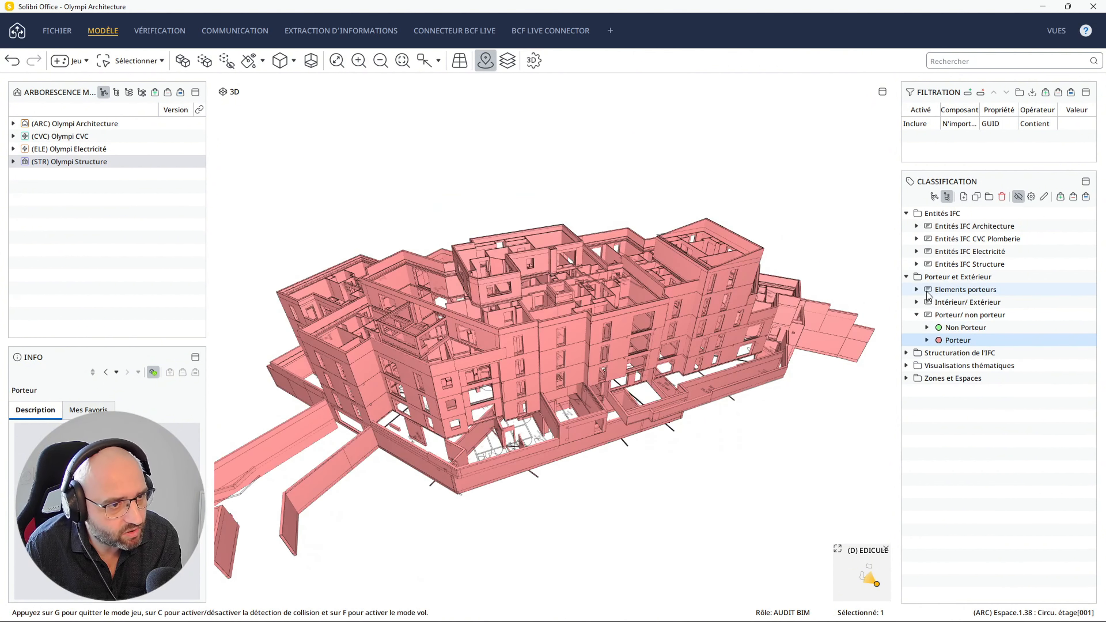
left_click(949, 290)
left_click(917, 290)
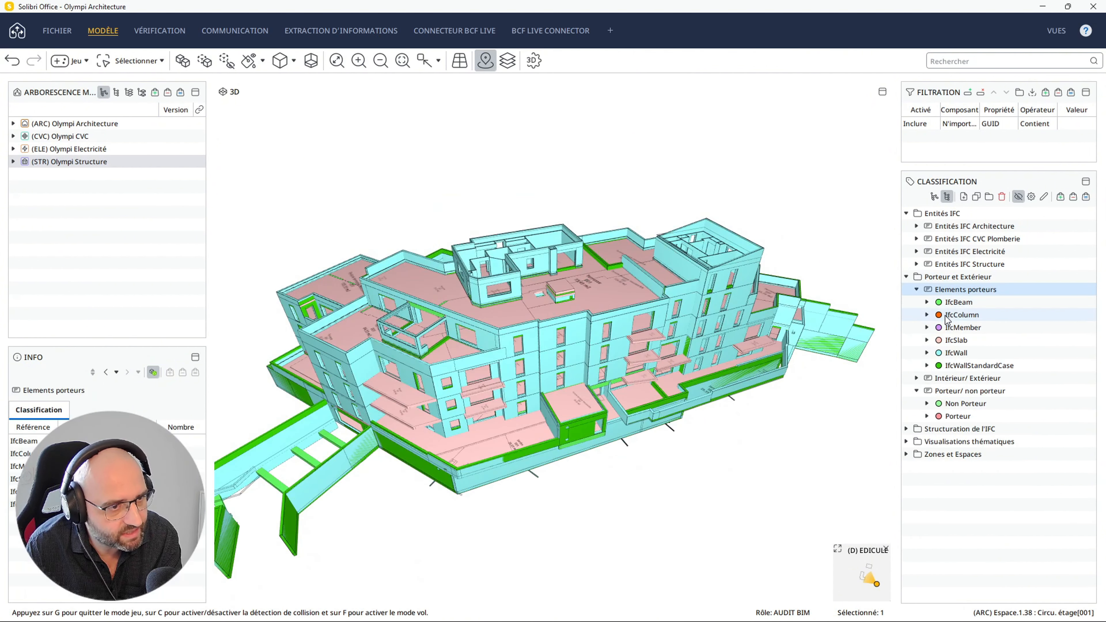
left_click(961, 304)
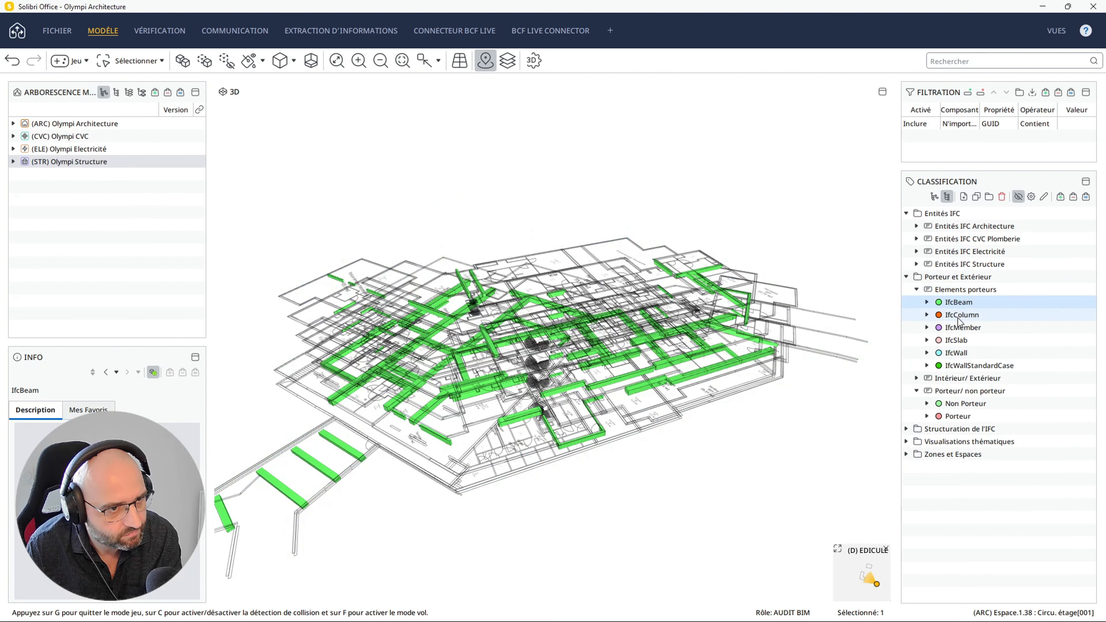
left_click(962, 315)
left_click(961, 328)
left_click(957, 342)
left_click(957, 354)
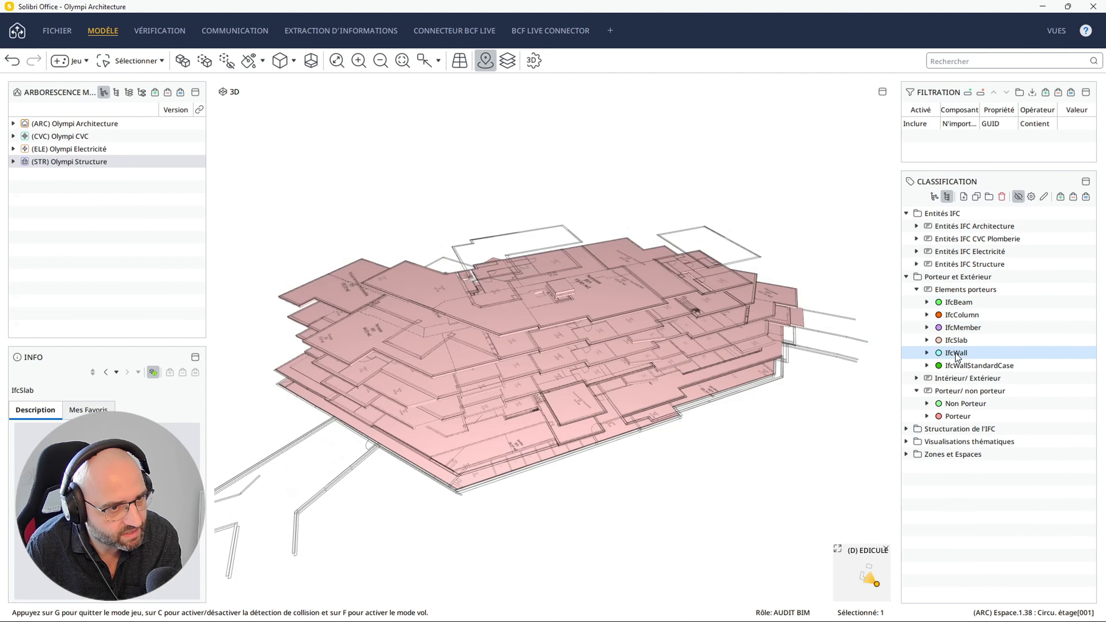
left_click(957, 367)
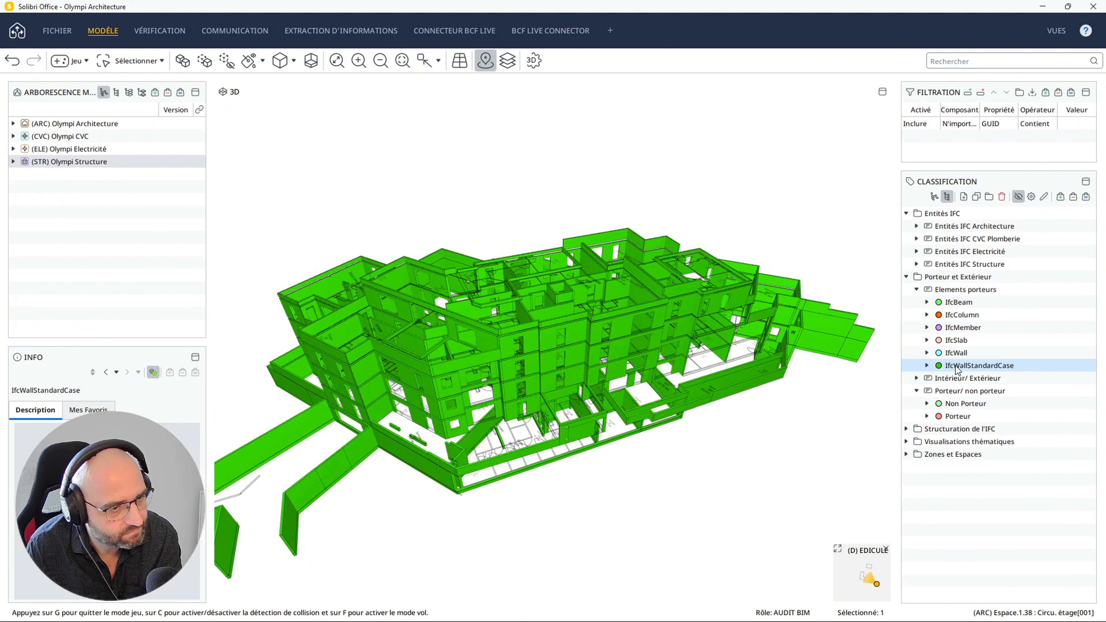
left_click(917, 289)
left_click(917, 314)
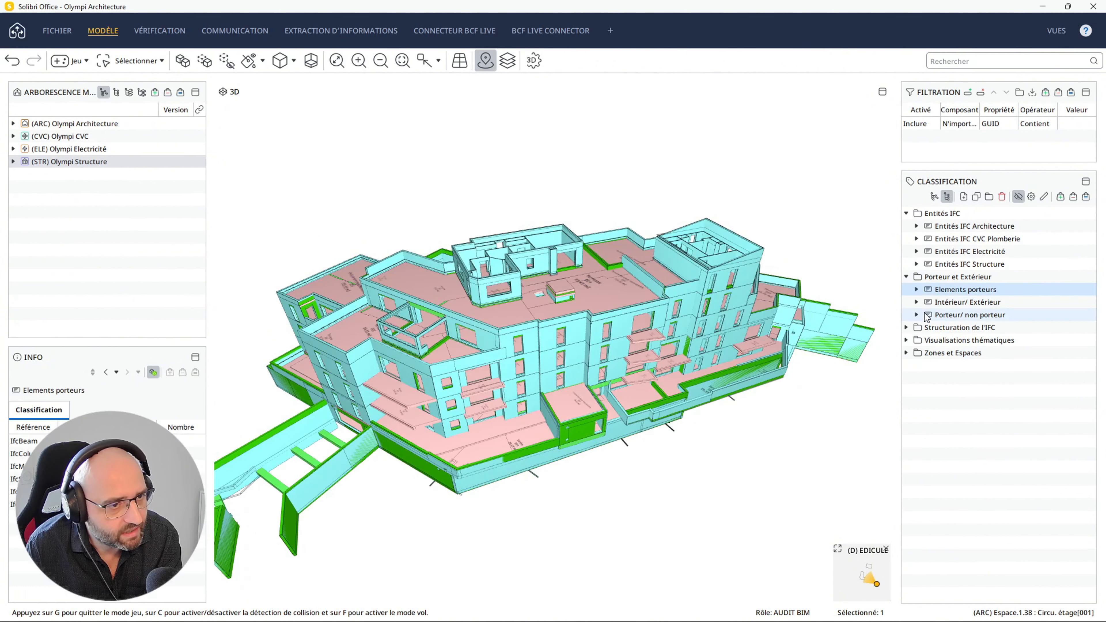
Visualize the Intérieur/ Extérieur classification, compare its Extérieur and Intérieur components in isolation, and return to the combined view
left_click(958, 302)
left_click(917, 302)
left_click(961, 315)
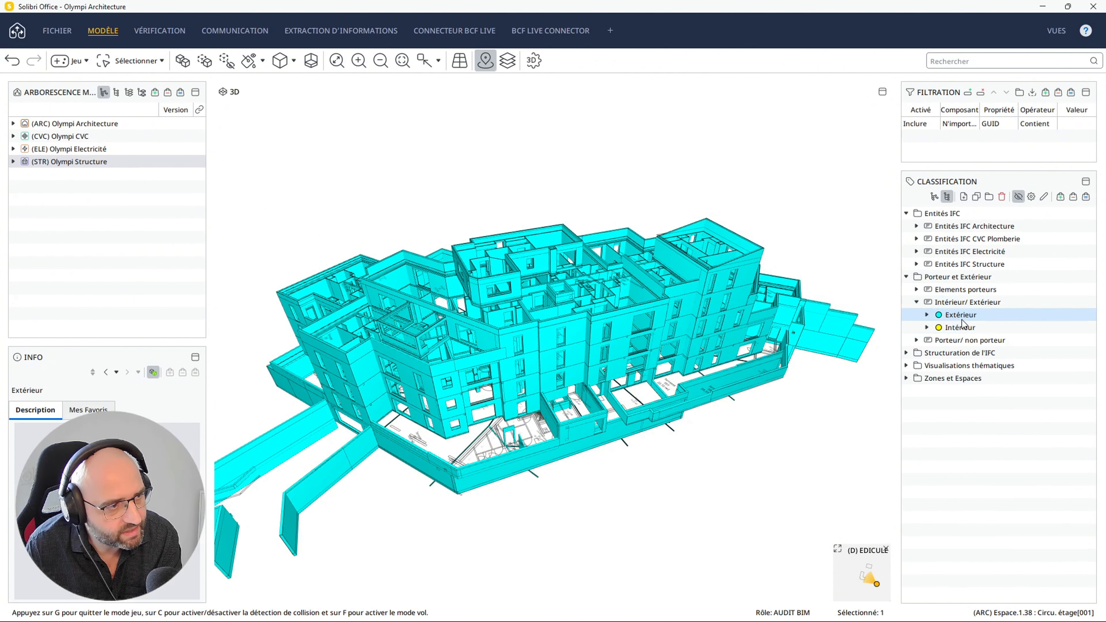
left_click(961, 327)
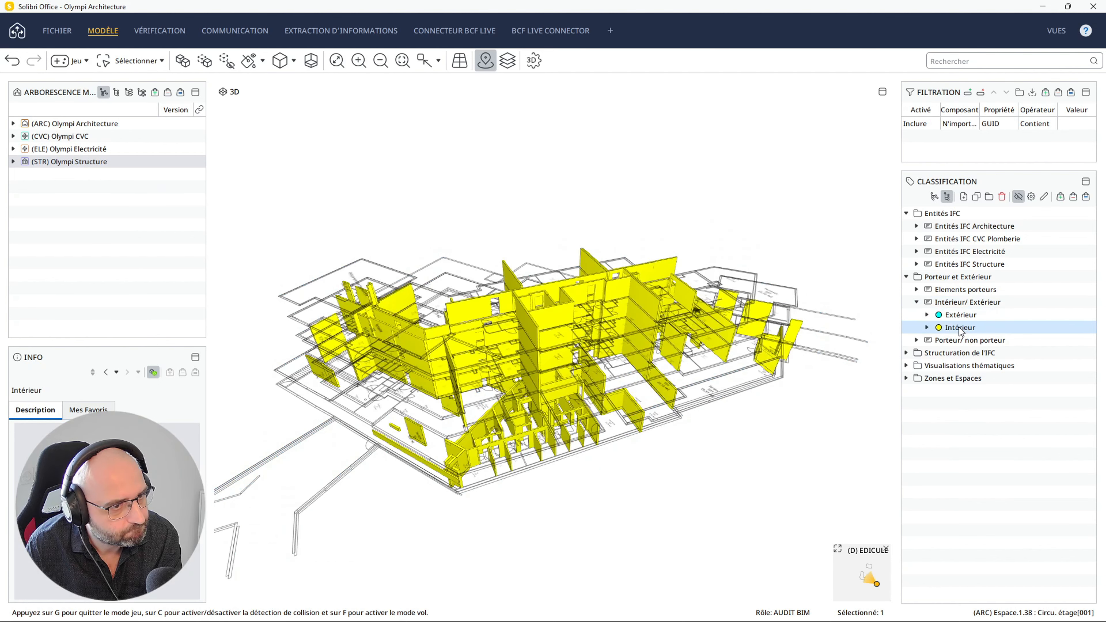
left_click(960, 314)
left_click(959, 331)
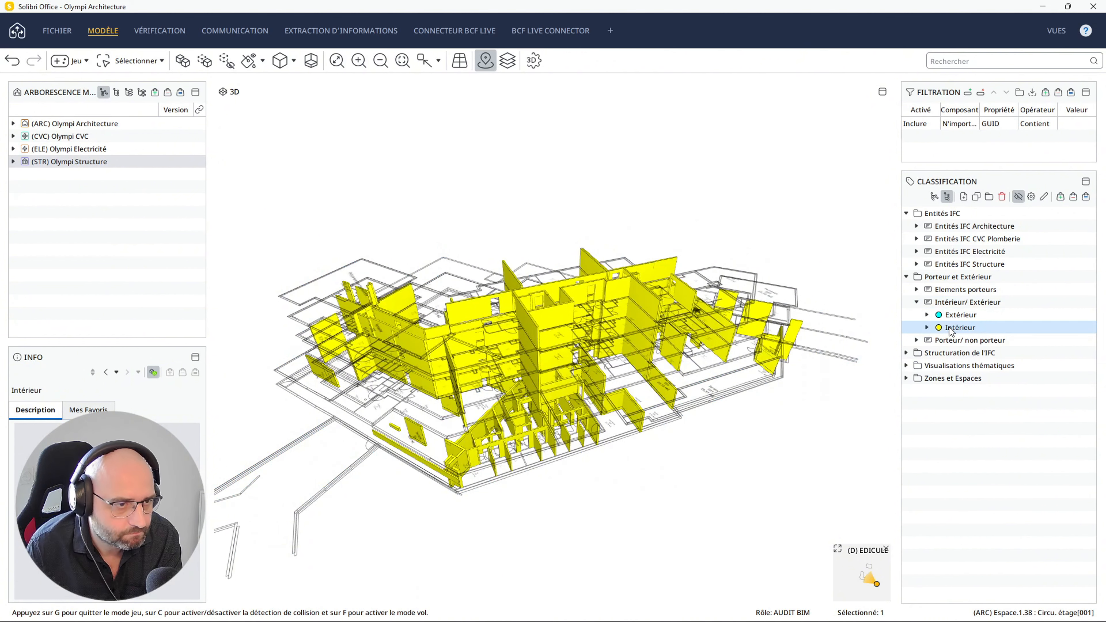
double_click(966, 305)
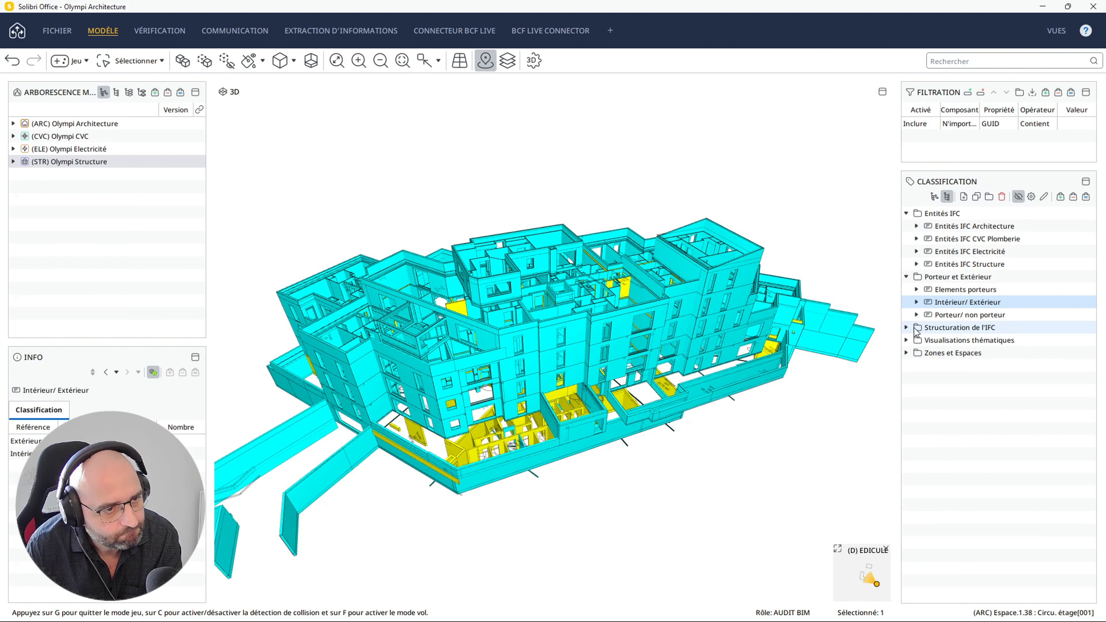
Expand the Structuration de l'IFC classification folder and visualize the model with Cohérence des classes IFC
left_click(907, 328)
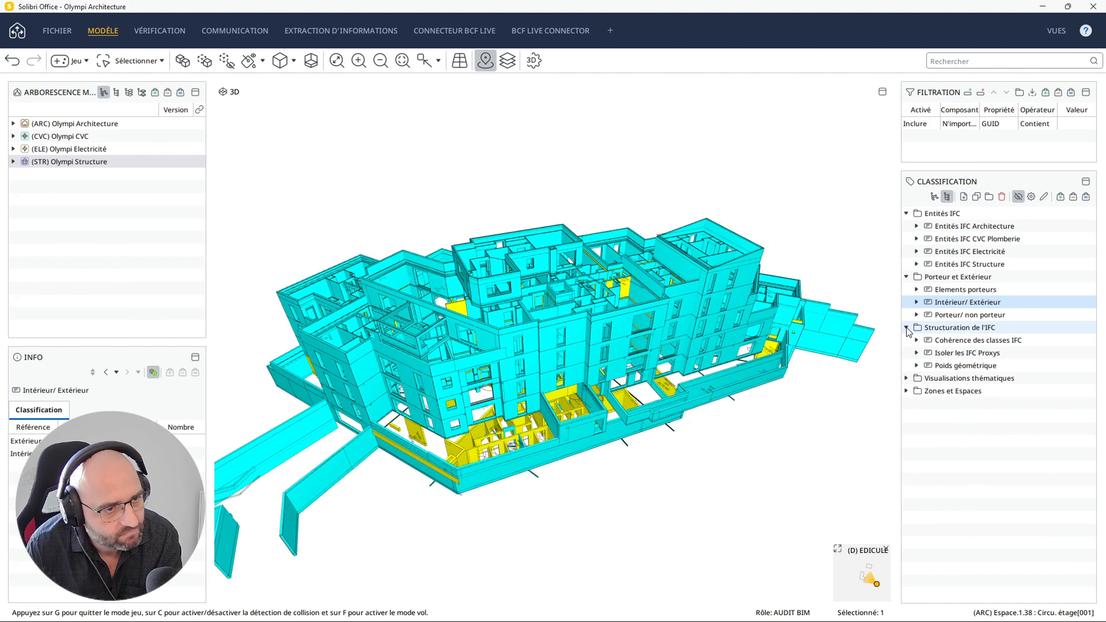
left_click(958, 330)
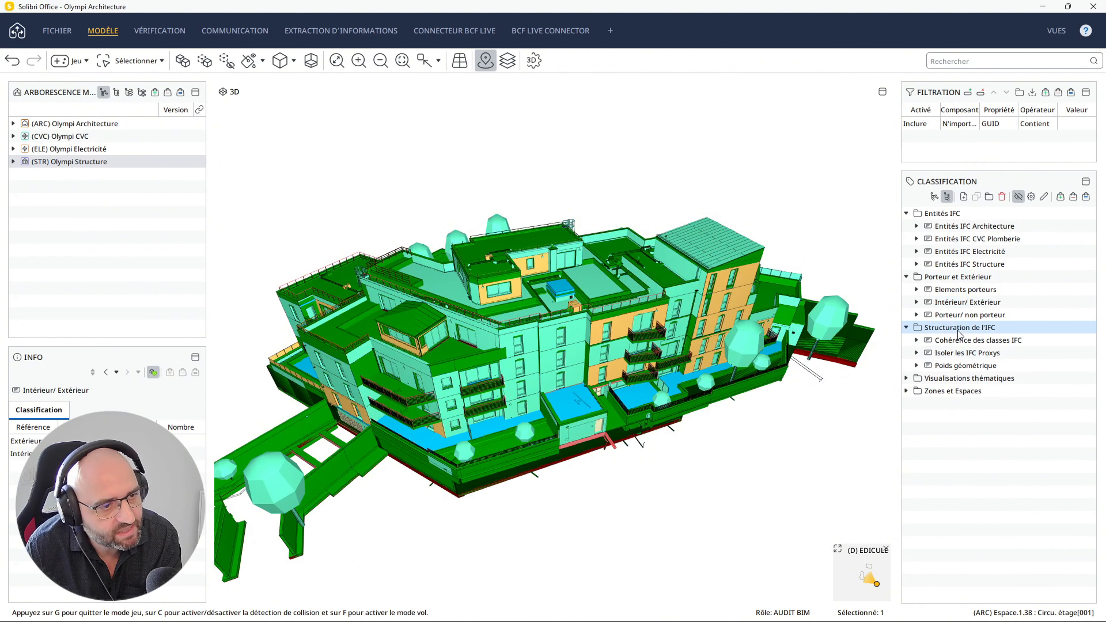
left_click(959, 343)
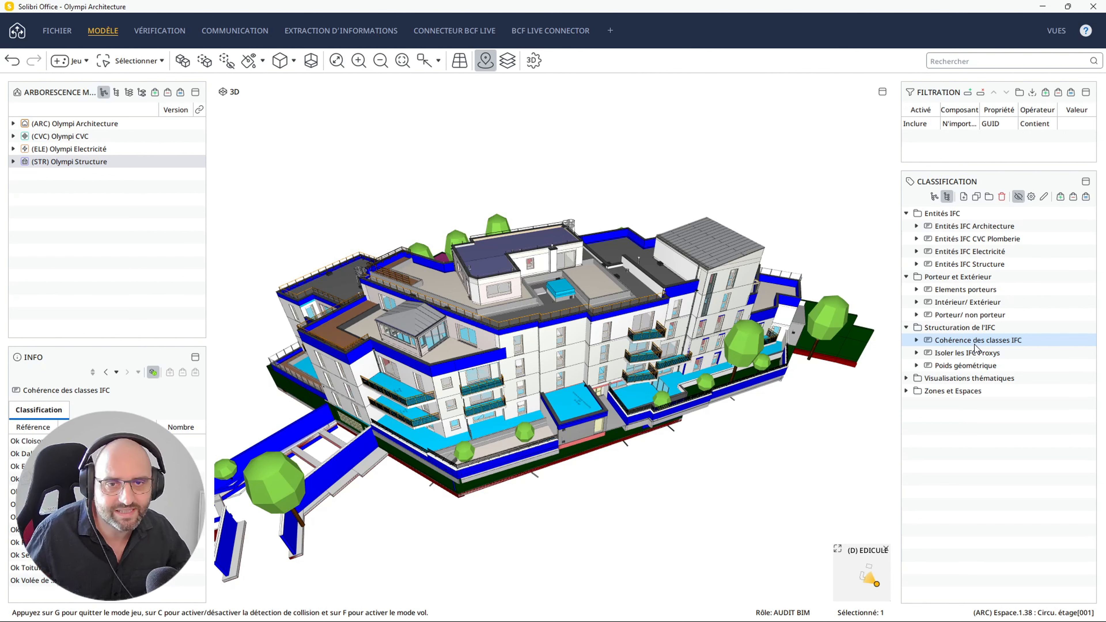
Open the Cohérence des classes IFC settings in an enlarged window and review the classification rules linking names to IFC entities
right_click(971, 342)
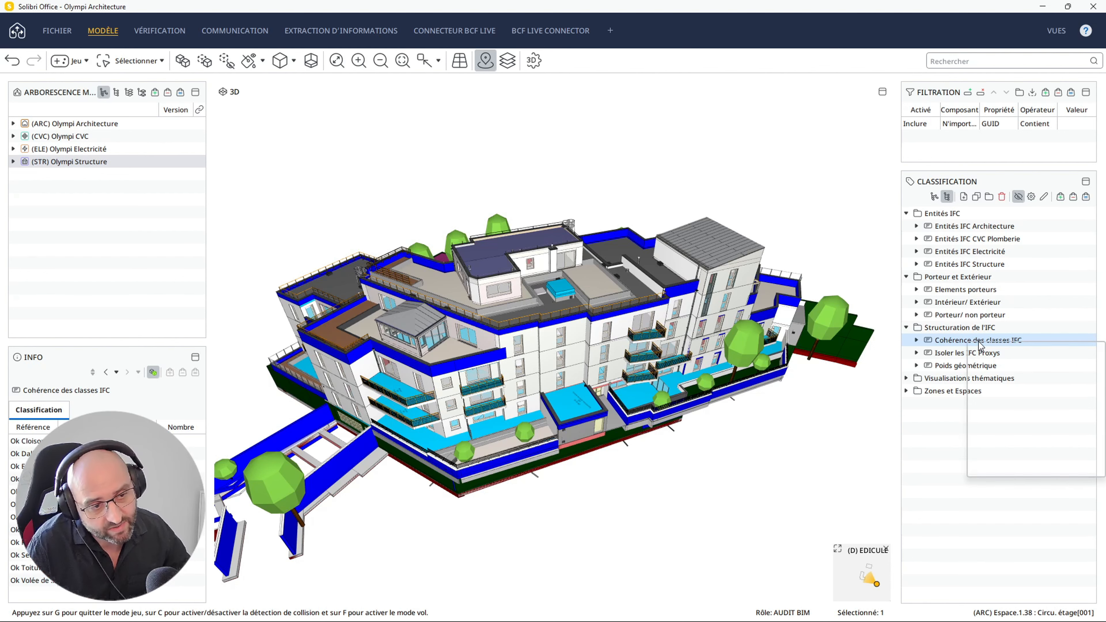
left_click(1018, 394)
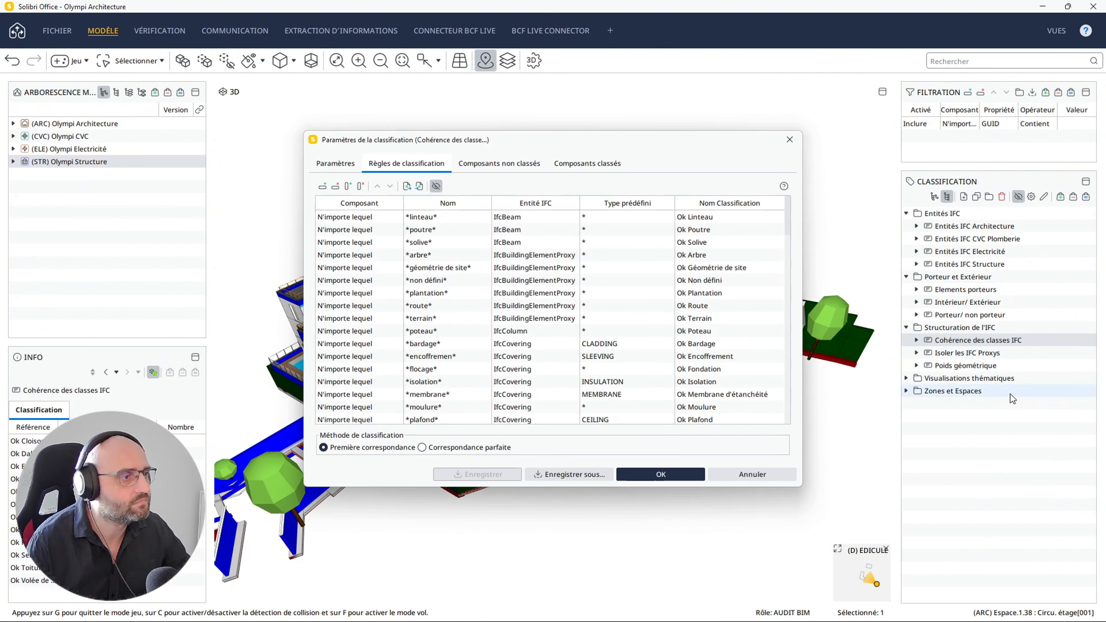
left_click_drag(621, 123, 588, 110)
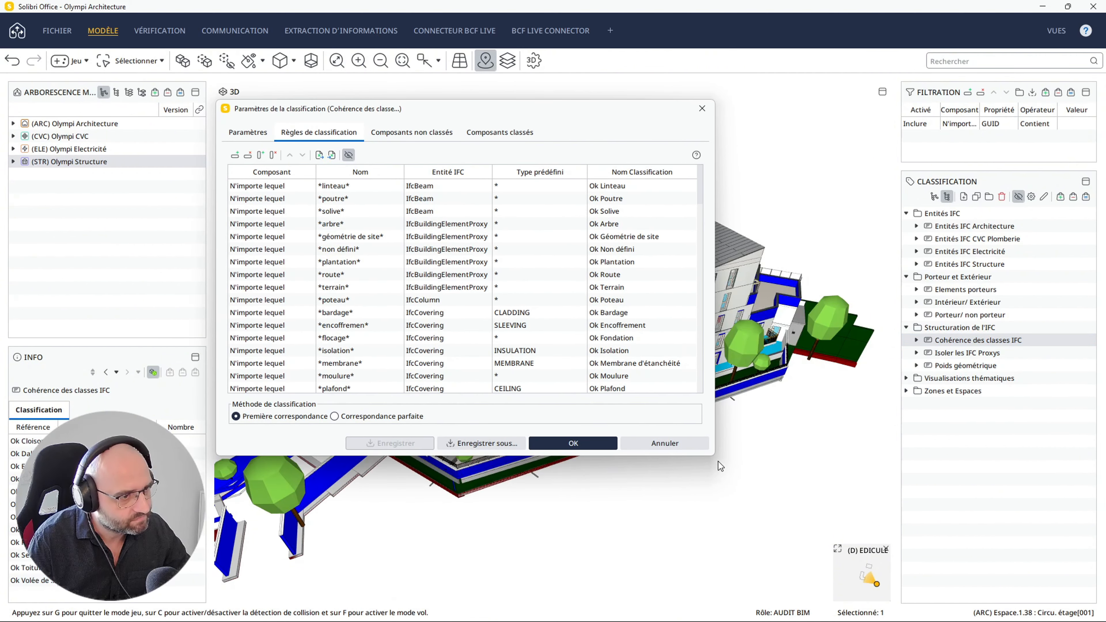
left_click_drag(717, 456, 912, 502)
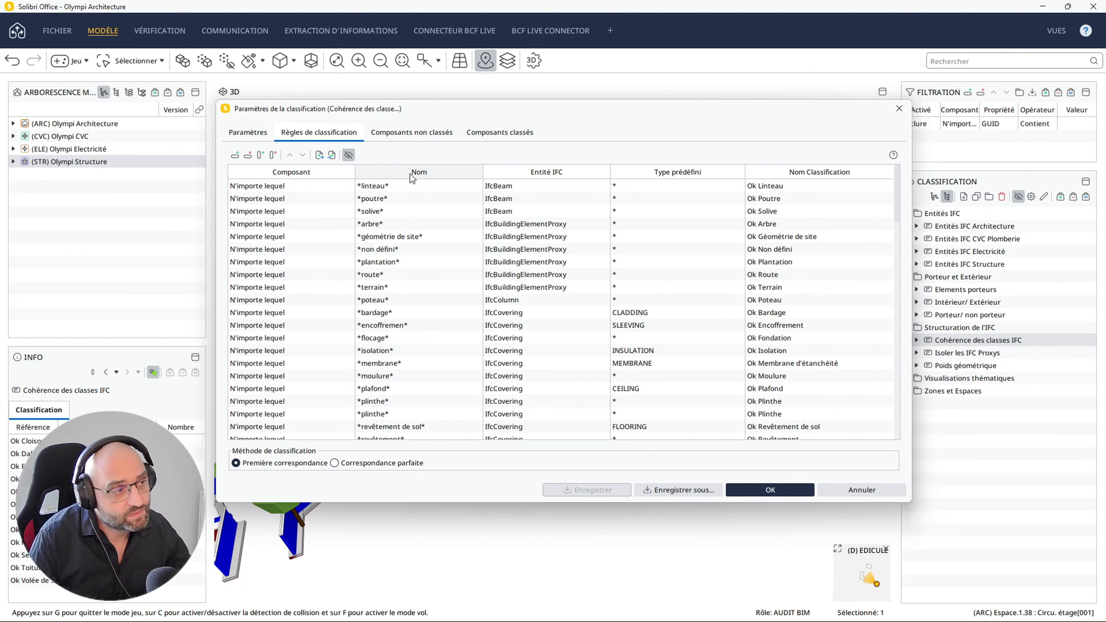
scroll(416, 325, "down", 15)
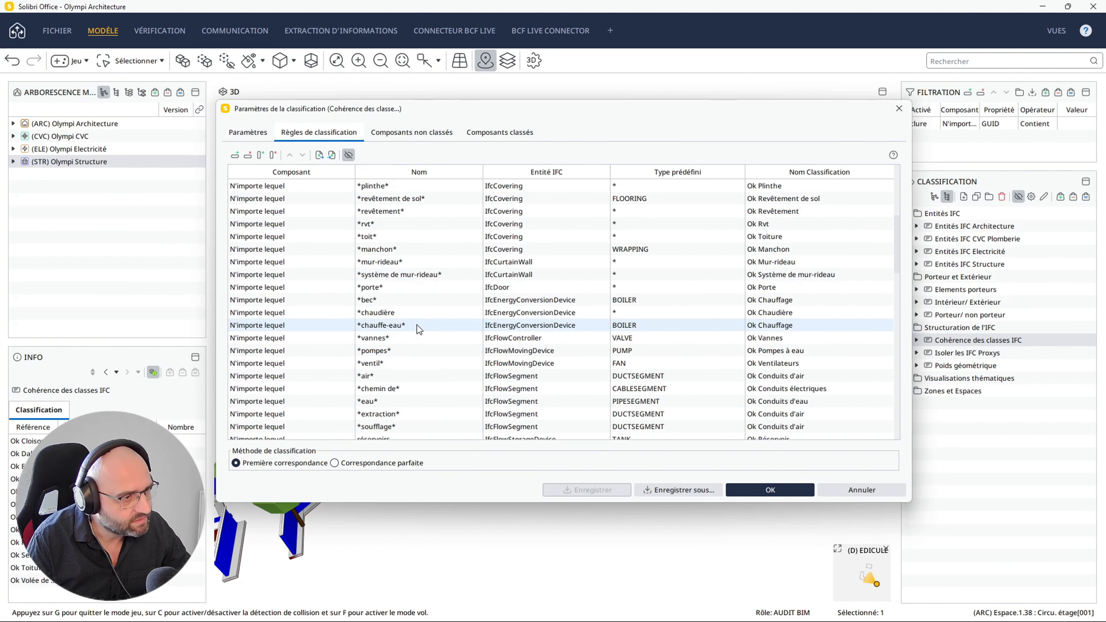
scroll(417, 325, "down", 5)
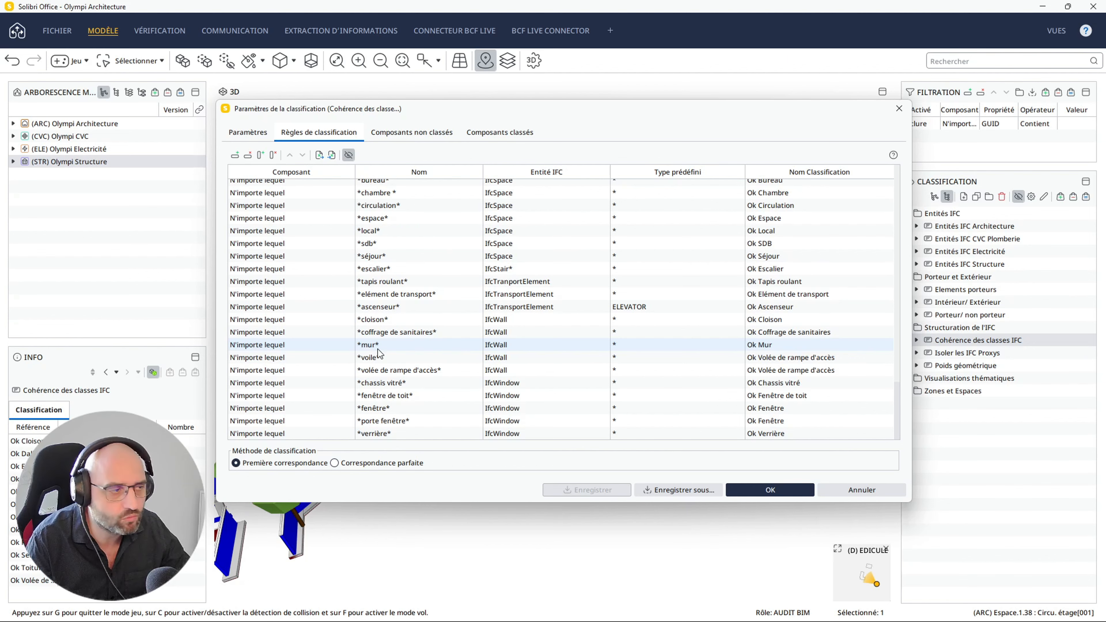
scroll(378, 350, "up", 15)
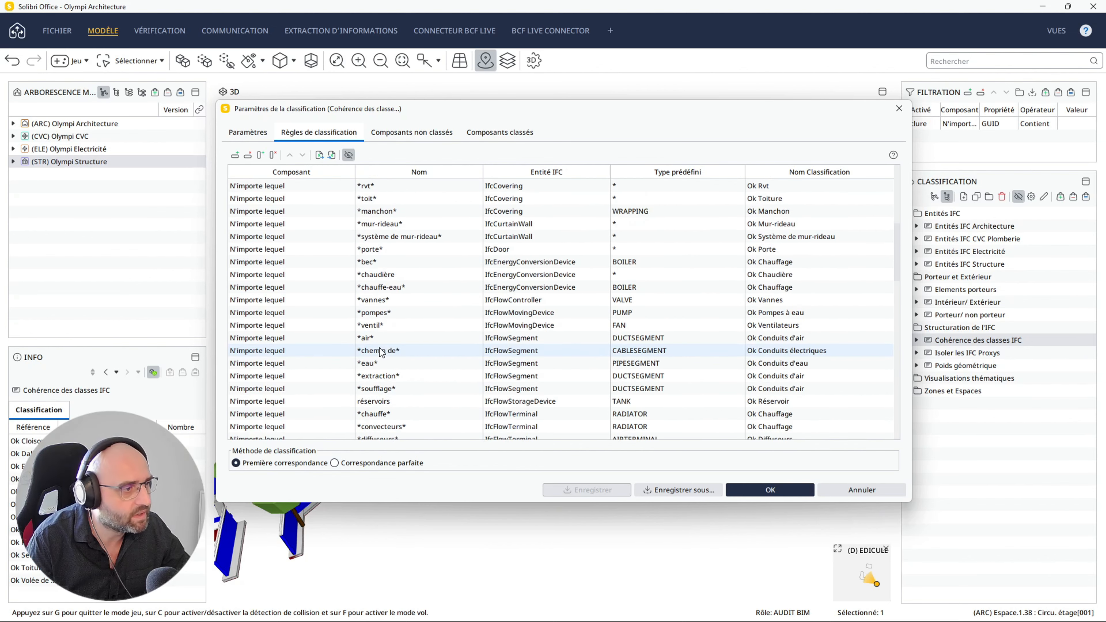
scroll(378, 350, "up", 8)
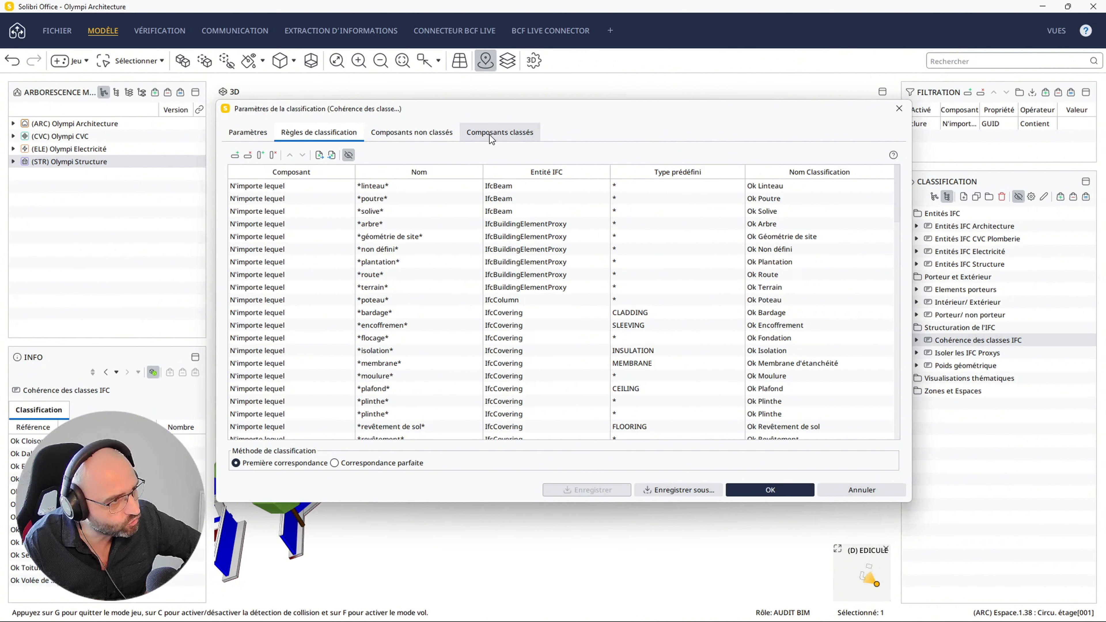
Compare the classified and unclassified components of Cohérence des classes IFC with its classification rules
left_click(499, 131)
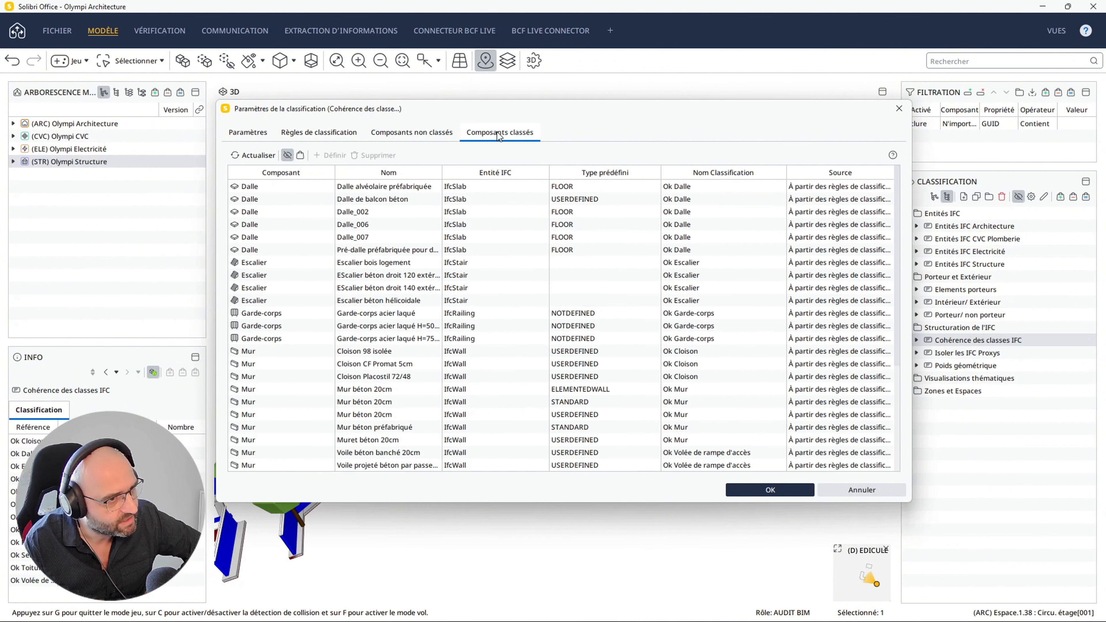
left_click(412, 130)
left_click(344, 130)
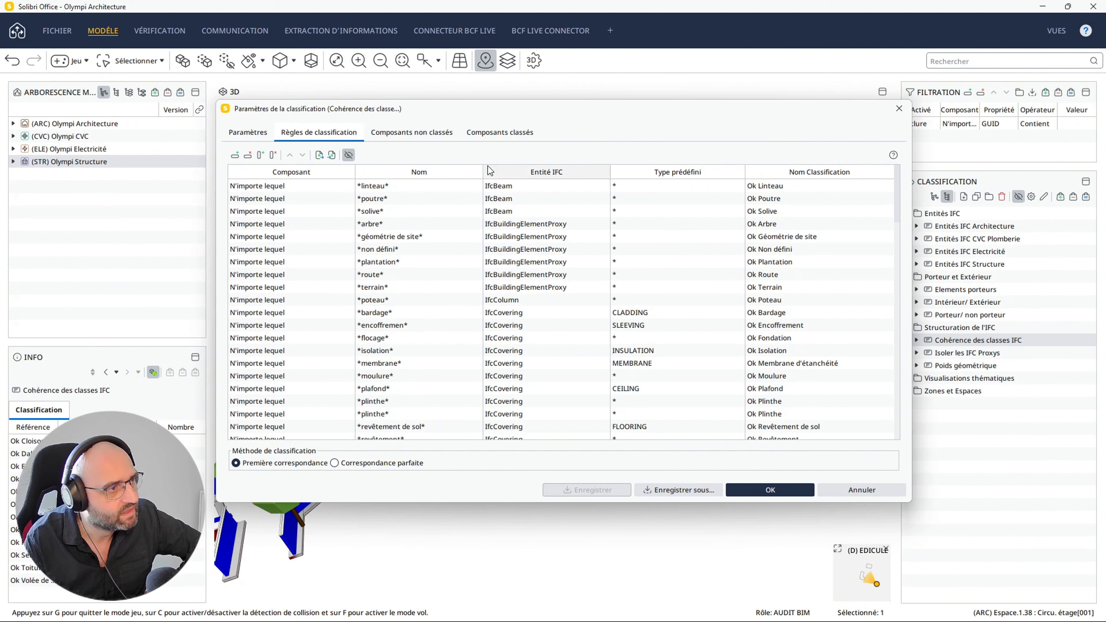
left_click(494, 133)
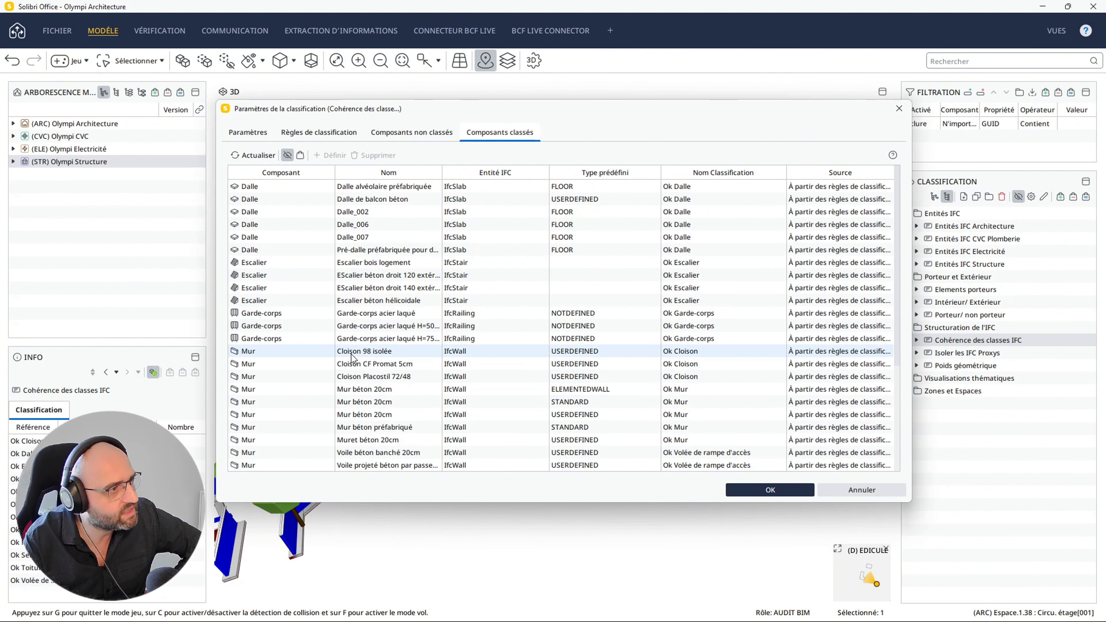
left_click(422, 132)
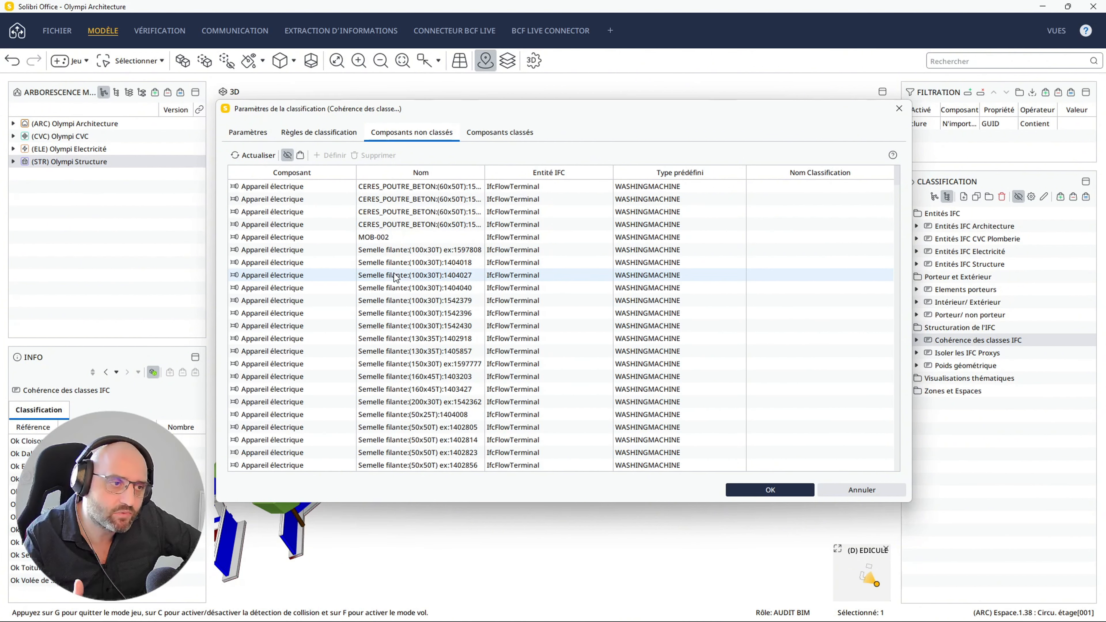
Read the description and parameters of Cohérence des classes IFC, recheck its rules, and close the settings without saving
left_click(304, 132)
left_click(248, 132)
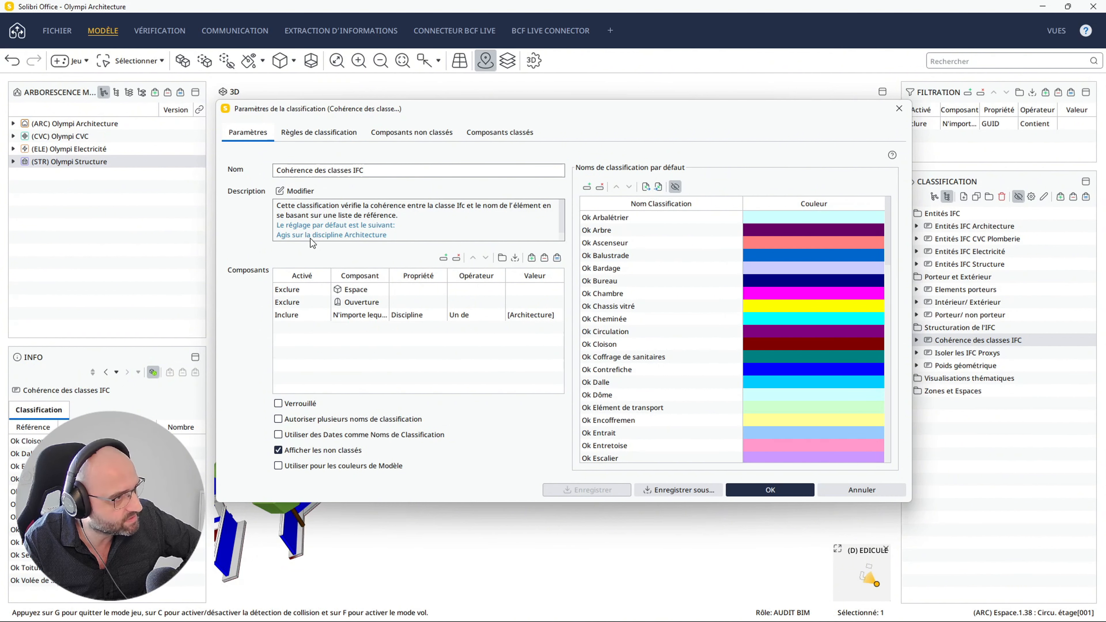
scroll(557, 221, "down", 1)
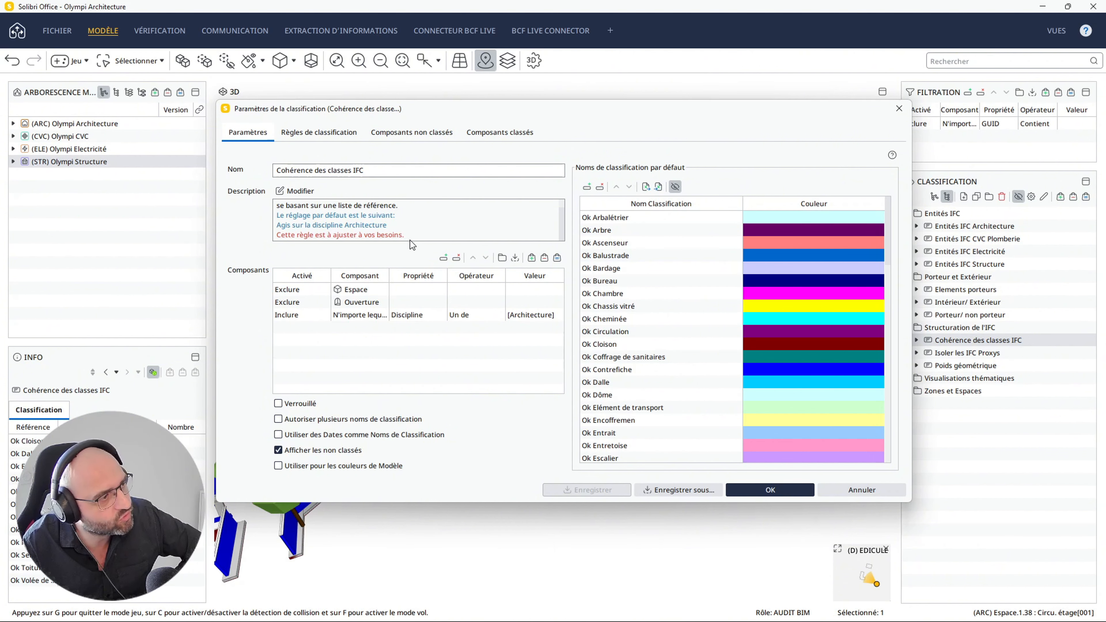
left_click(318, 130)
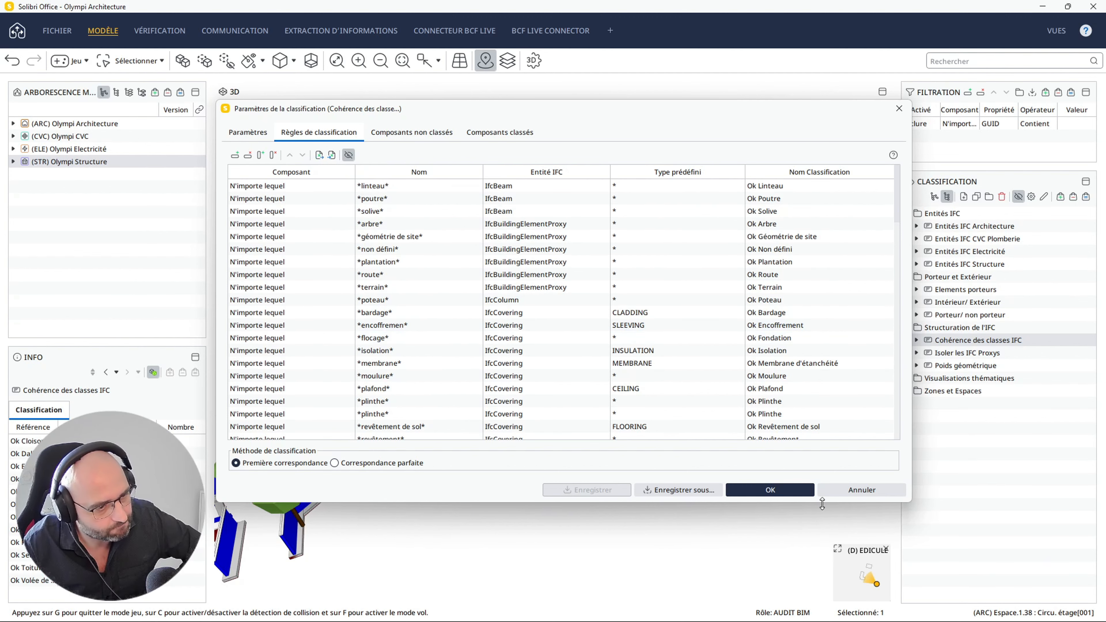
left_click(862, 490)
Isolate the Non classé, Ok Escalier, Ok Mur, Ok Poteau and Ok Semelle filante components, and collapse Cohérence des classes IFC
left_click(916, 340)
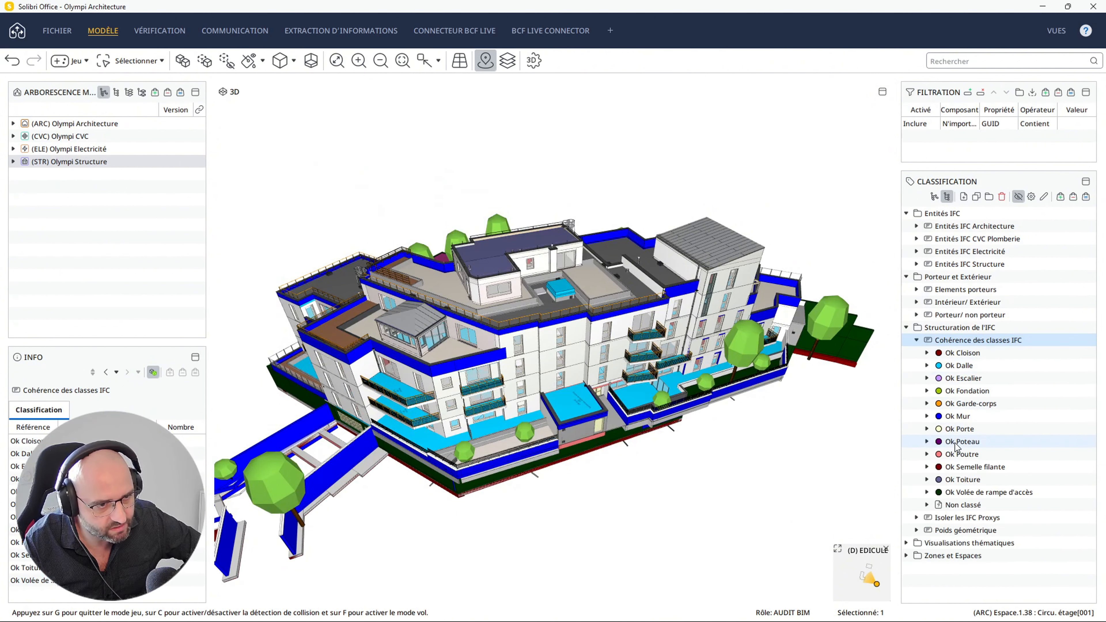
left_click(954, 507)
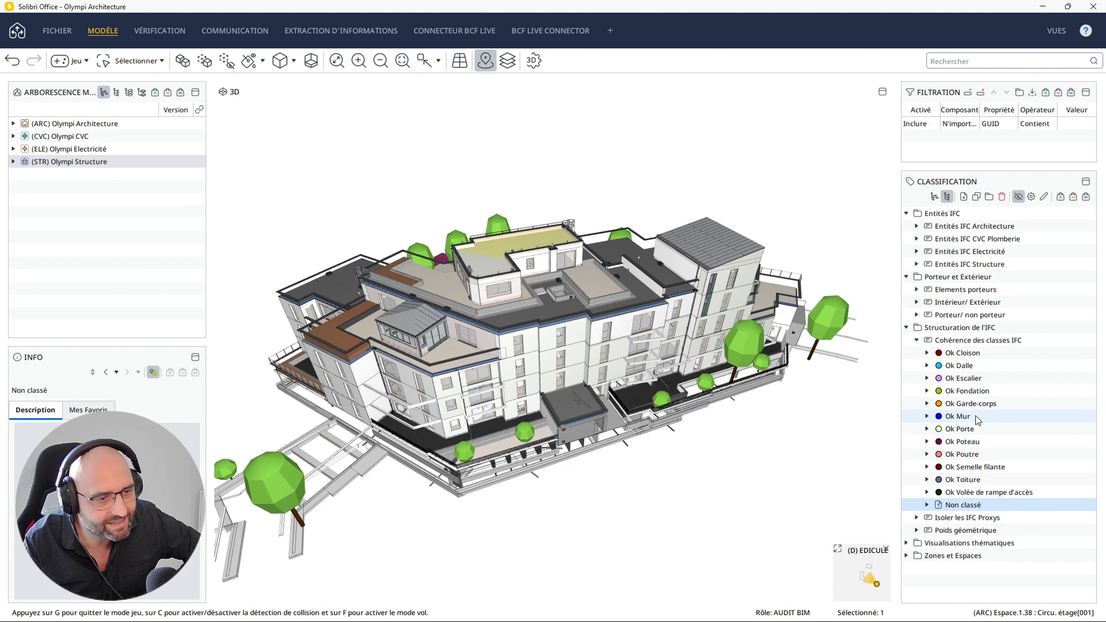
left_click(956, 381)
left_click(957, 419)
left_click(958, 444)
left_click(960, 468)
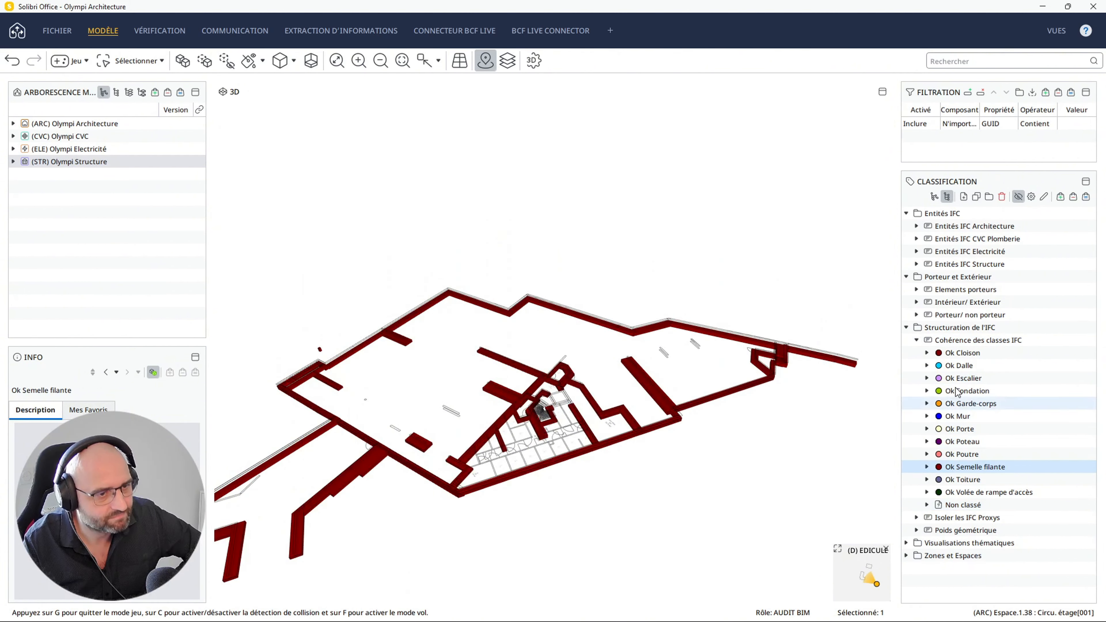
left_click(915, 341)
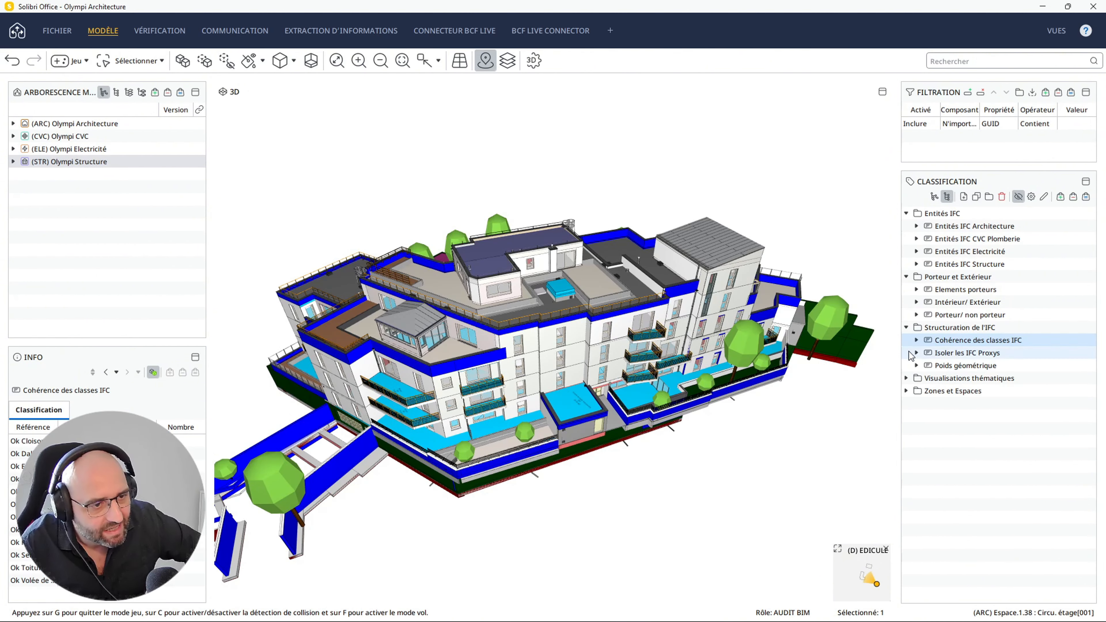
Visualize the Isoler les IFC Proxys classification and examine its isolated components in the 3D model
left_click(964, 353)
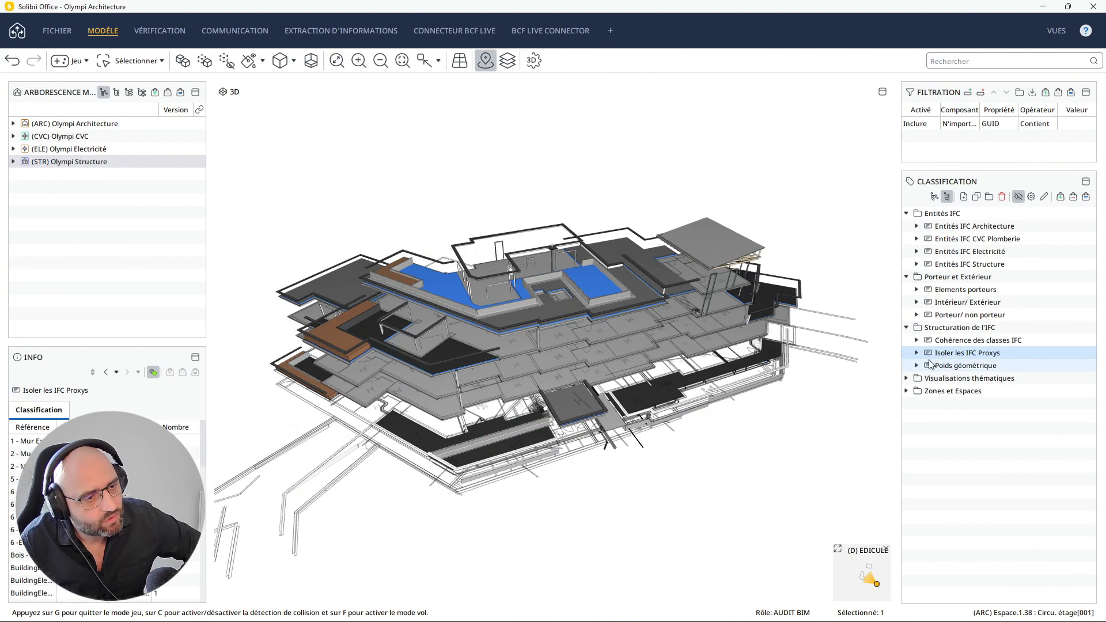
left_click(917, 353)
left_click(917, 352)
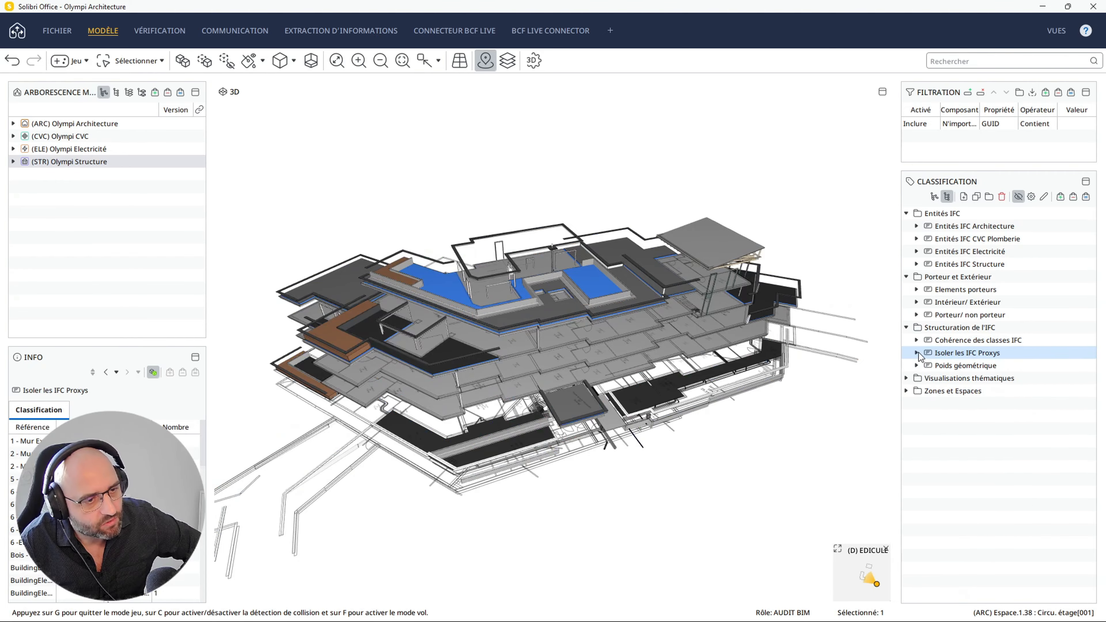
left_click_drag(696, 448, 706, 456)
scroll(703, 451, "up", 3)
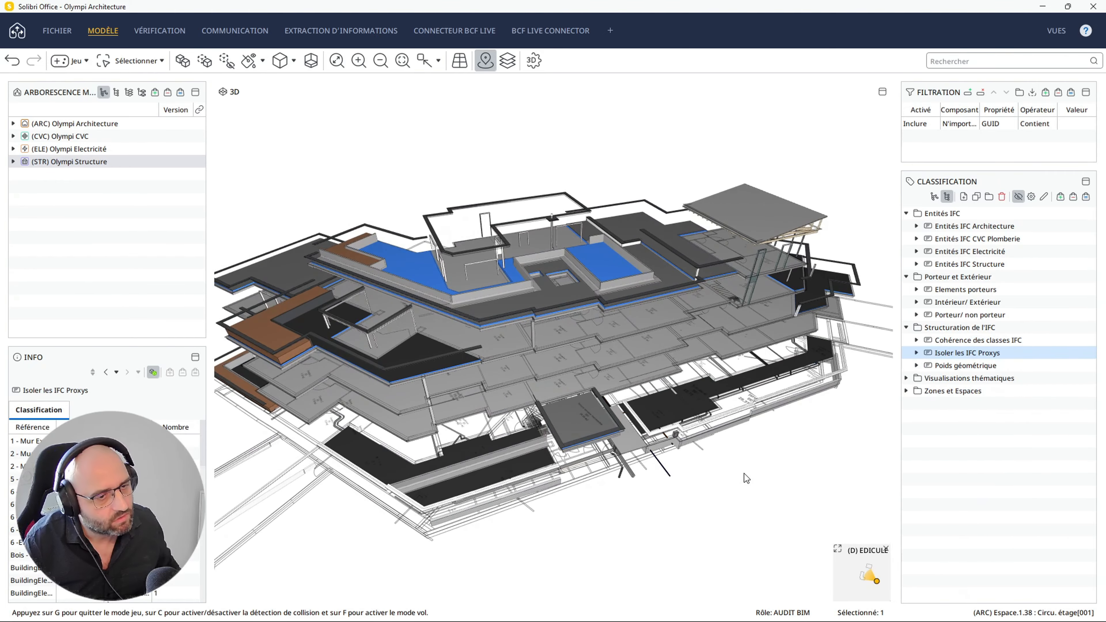
mouse_move(707, 523)
left_mouse_down()
mouse_move(697, 463)
mouse_move(760, 372)
mouse_move(710, 519)
left_mouse_up()
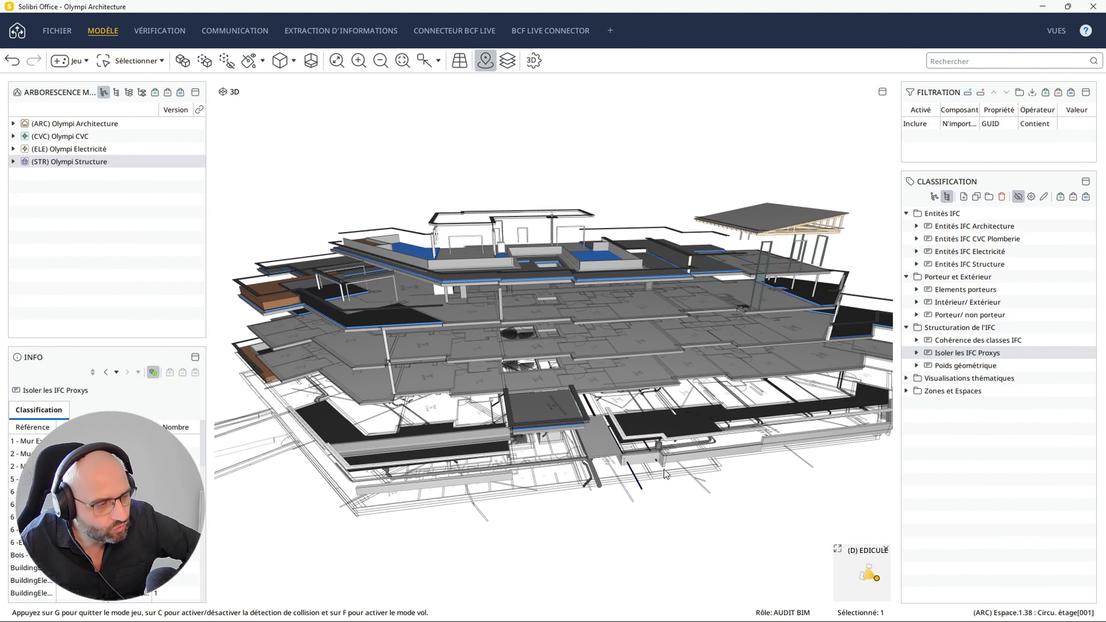
scroll(633, 470, "down", 2)
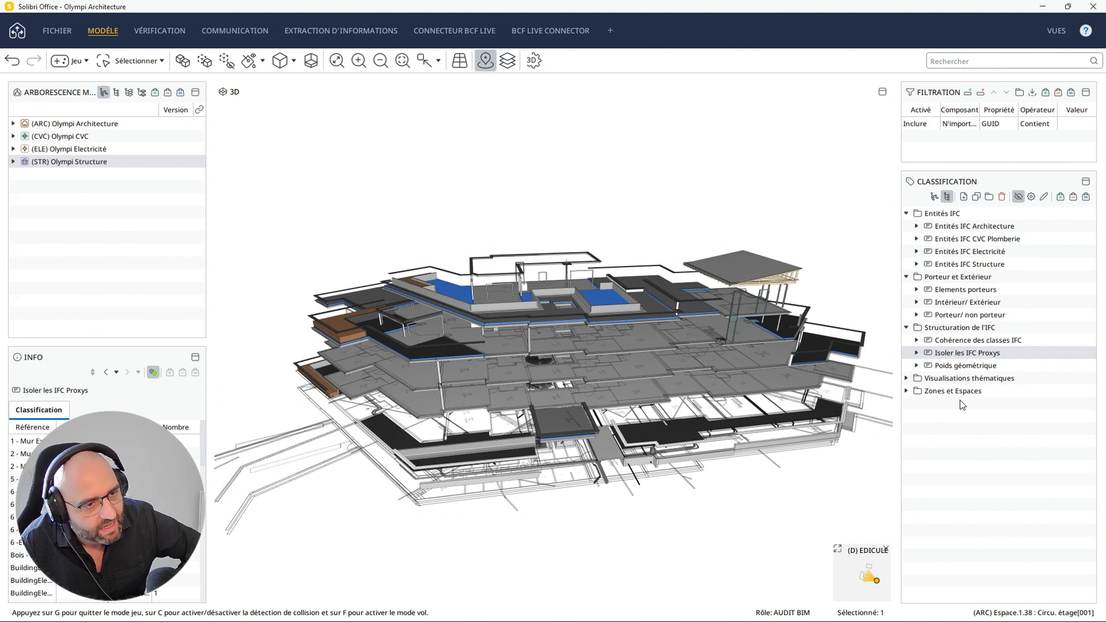
Visualize the Poids géométrique classification, review its triangle-count rules in the settings, and close them without saving
left_click(958, 366)
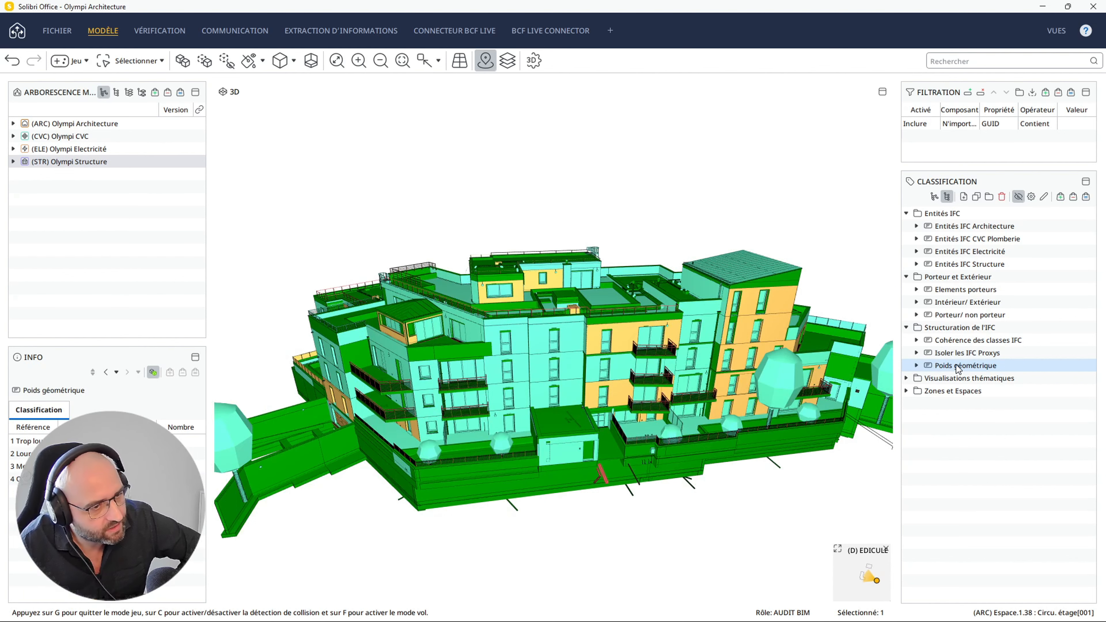
left_click(916, 365)
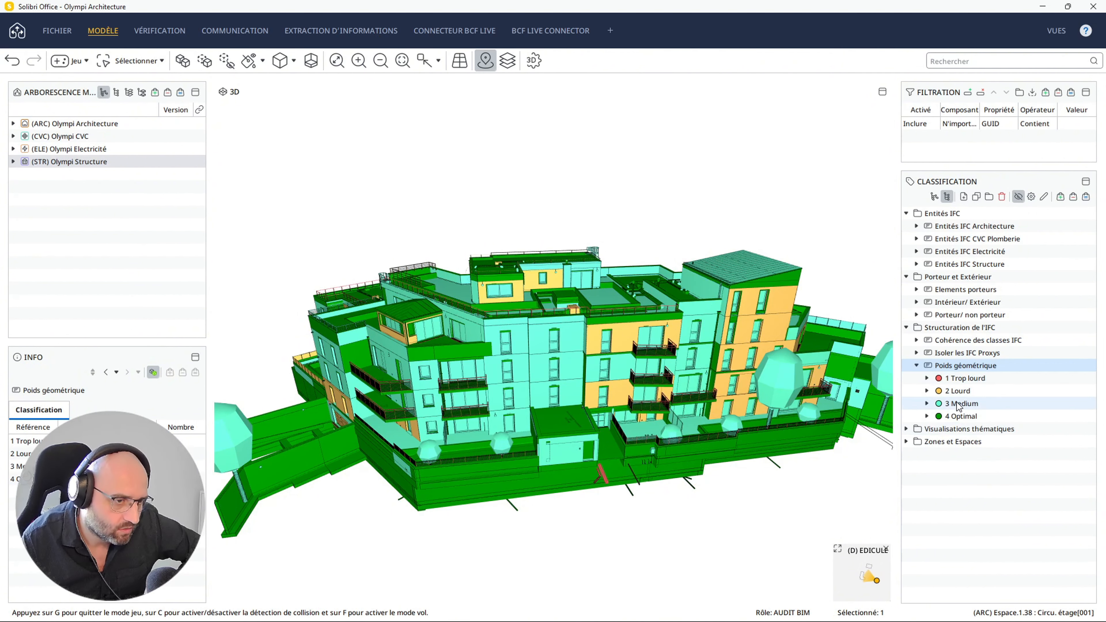
right_click(948, 369)
left_click(1003, 413)
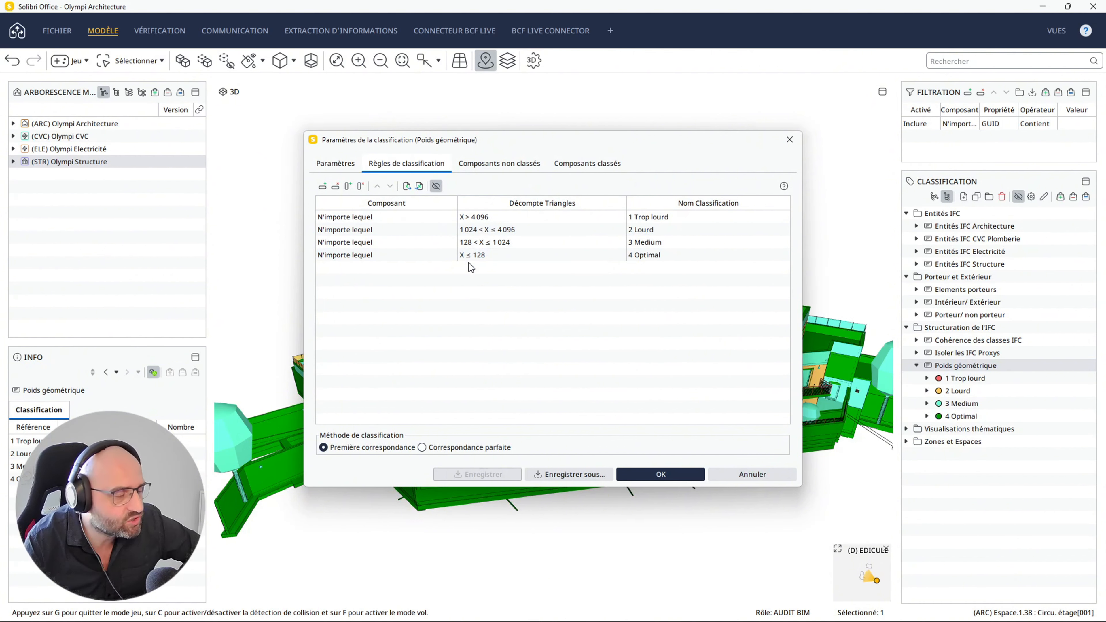
left_click(763, 477)
Isolate the Poids géométrique categories from 4 Optimal to 1 Trop lourd and inspect the 1 Trop lourd components in 3D
left_click(961, 417)
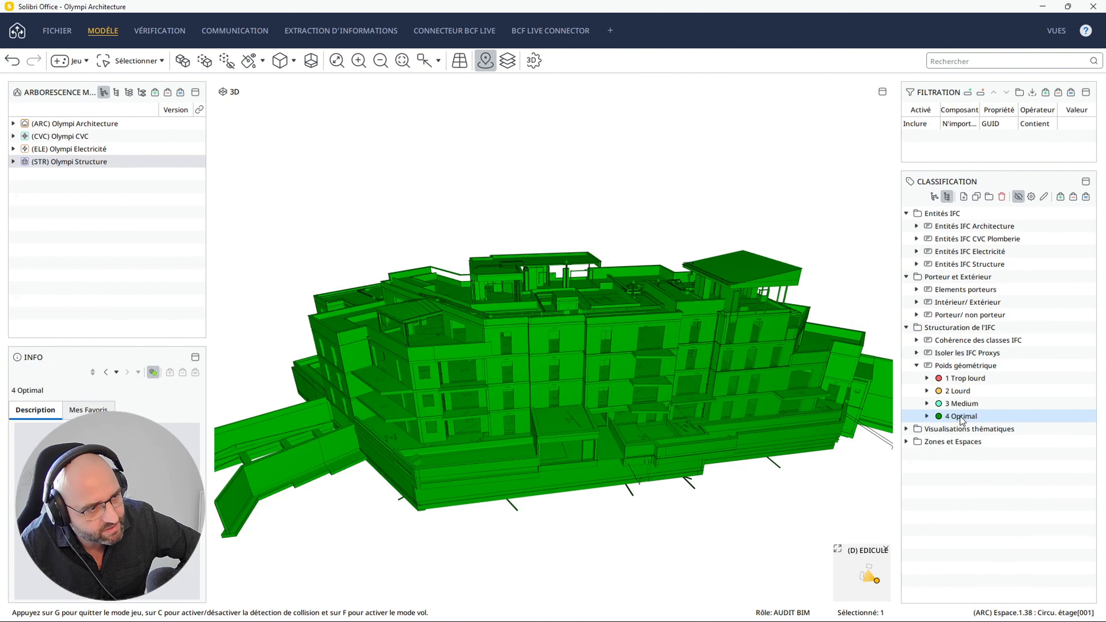
left_click(961, 404)
left_click(962, 391)
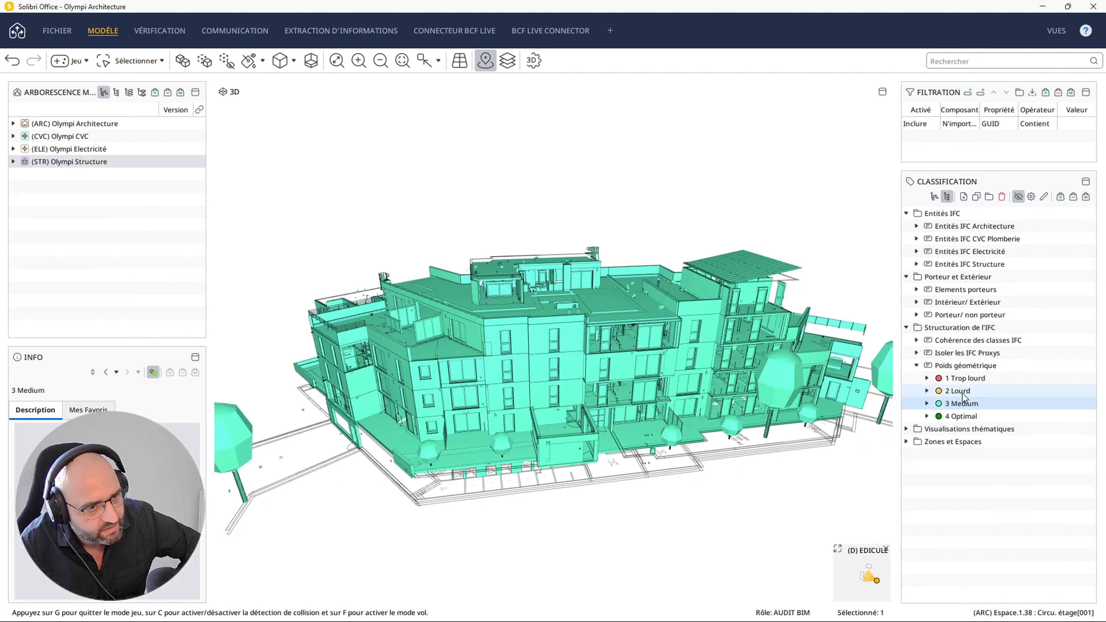
left_click(964, 378)
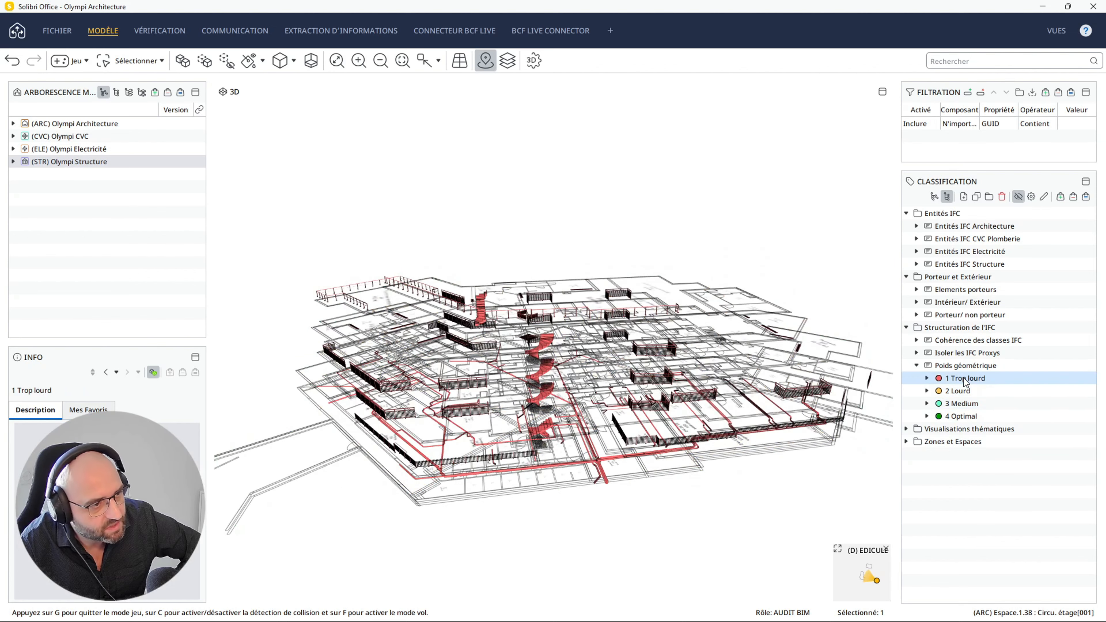
scroll(615, 431, "up", 6)
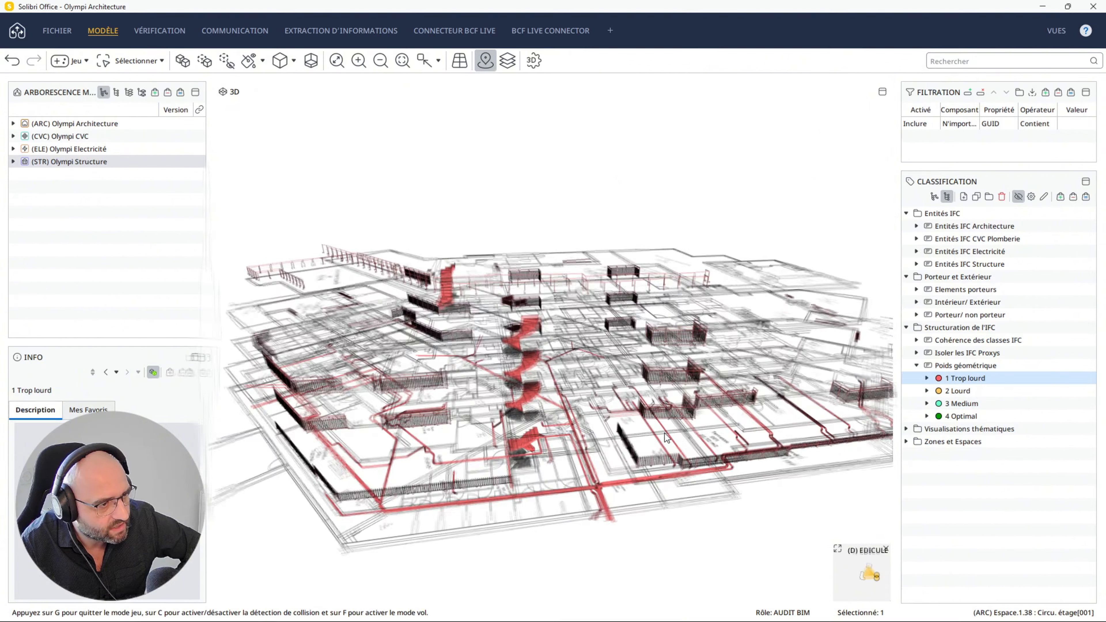
scroll(615, 431, "down", 4)
scroll(616, 431, "down", 3)
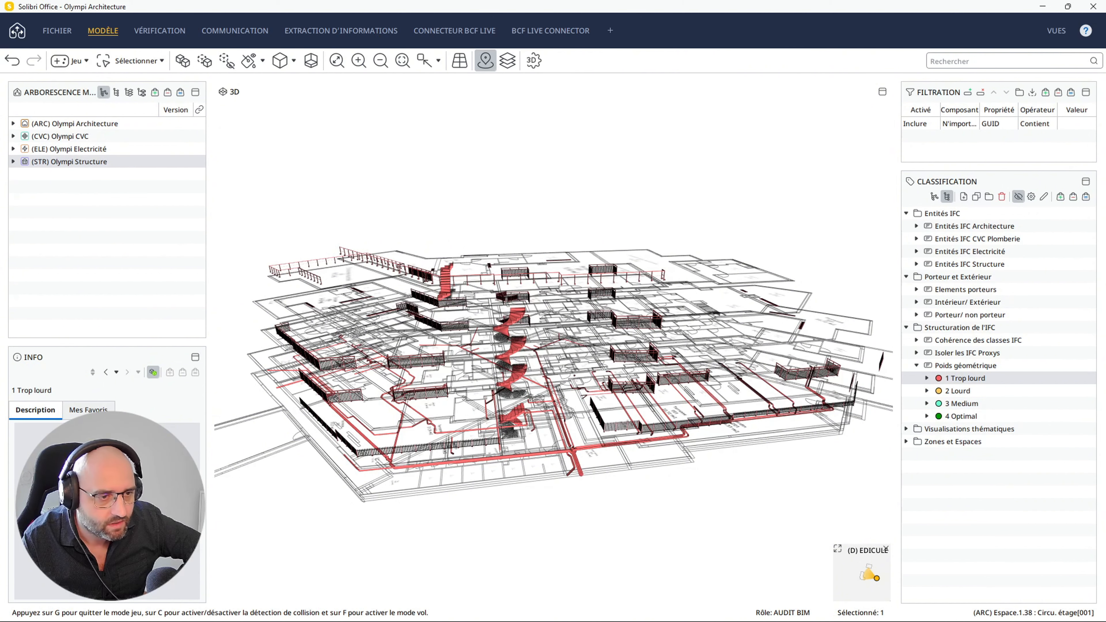
Collapse Poids géométrique, open the Visualisations thématiques folder and visualize the Visualisation par matériaux classification with its material categories
left_click(918, 366)
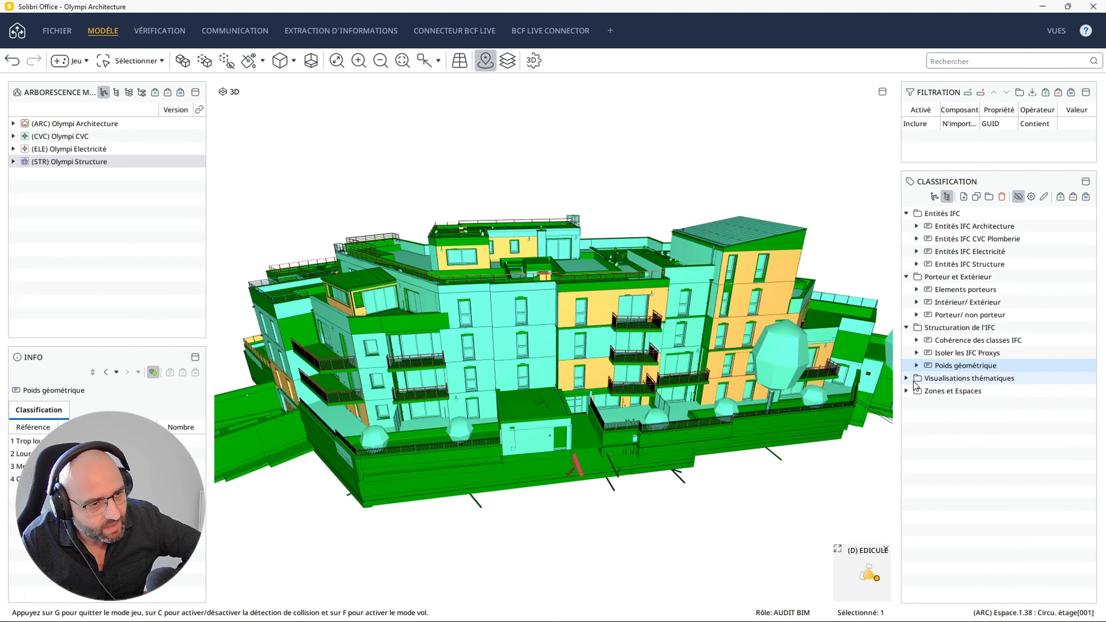
left_click(906, 379)
left_click(958, 390)
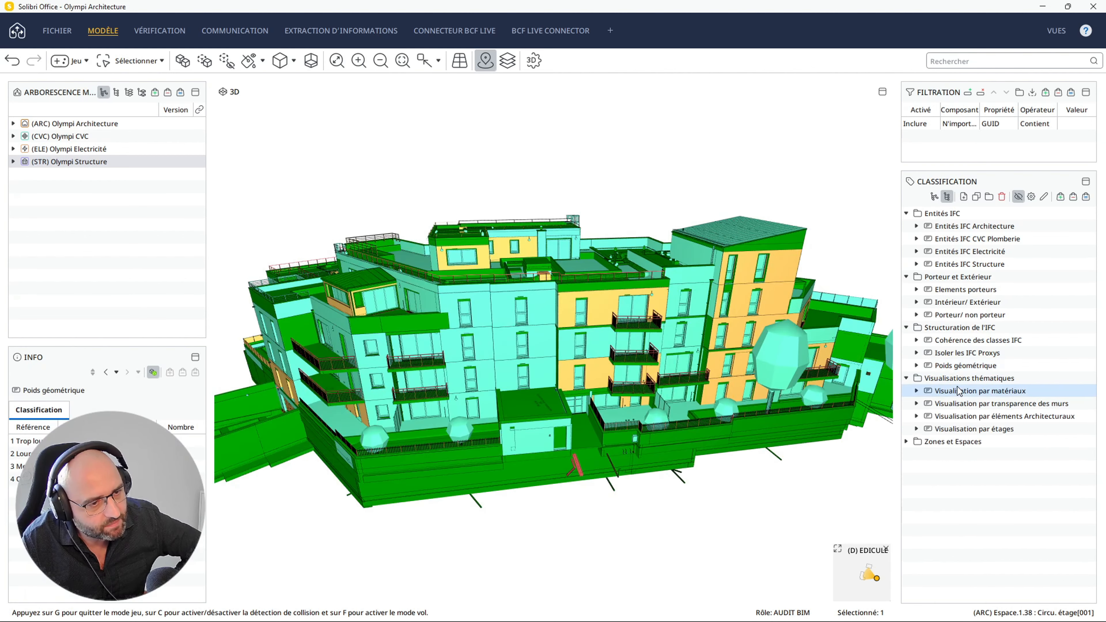
left_click(916, 391)
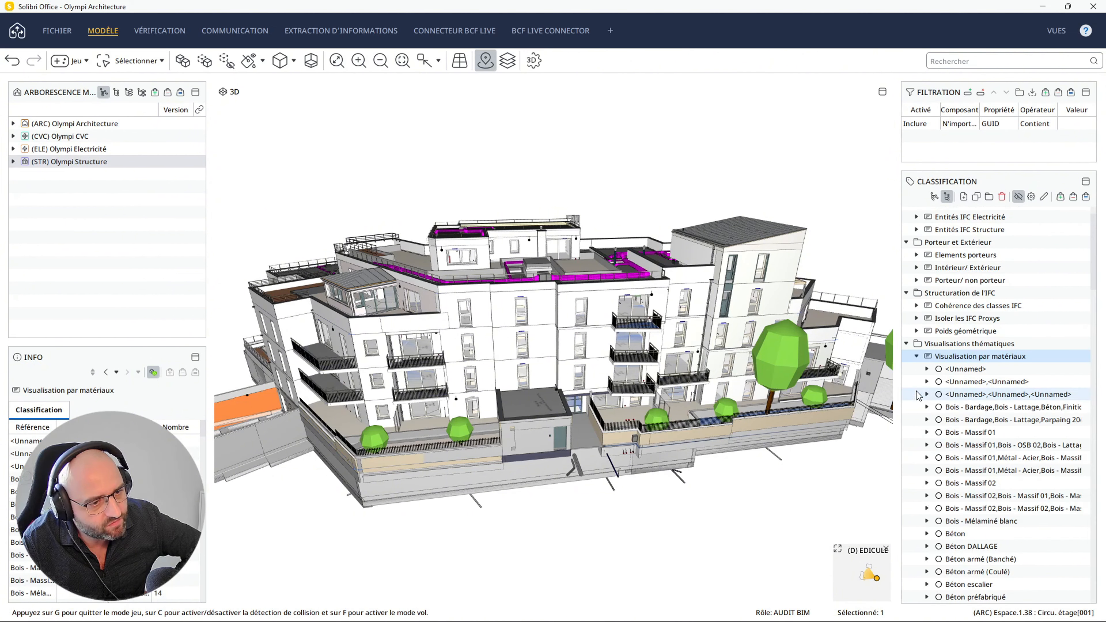
Isolate several wood material categories one after another, from the Bois - Massif 01 composites through Bois - Massif 02 to Bois - Mélaminé blanc
left_click(960, 446)
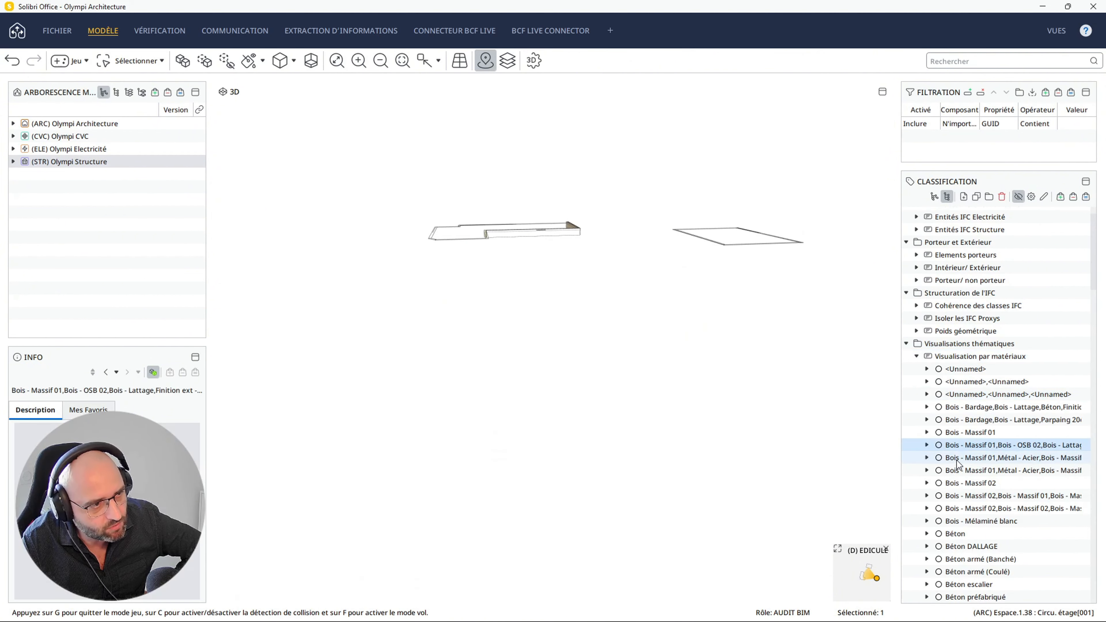
left_click(958, 457)
left_click(957, 471)
left_click(957, 482)
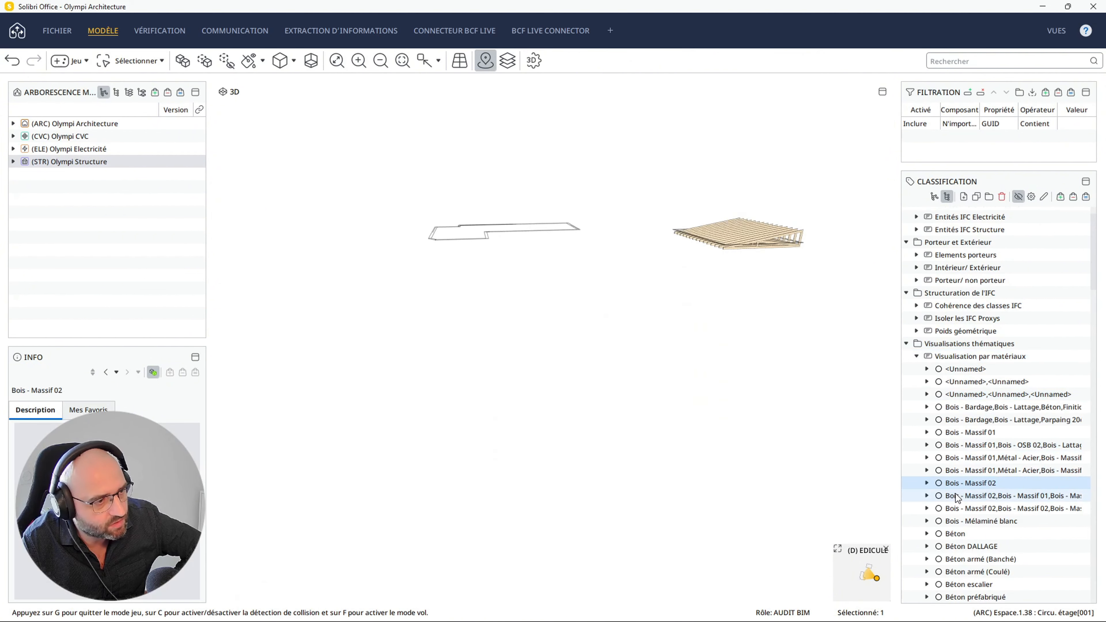
left_click(957, 508)
left_click(959, 521)
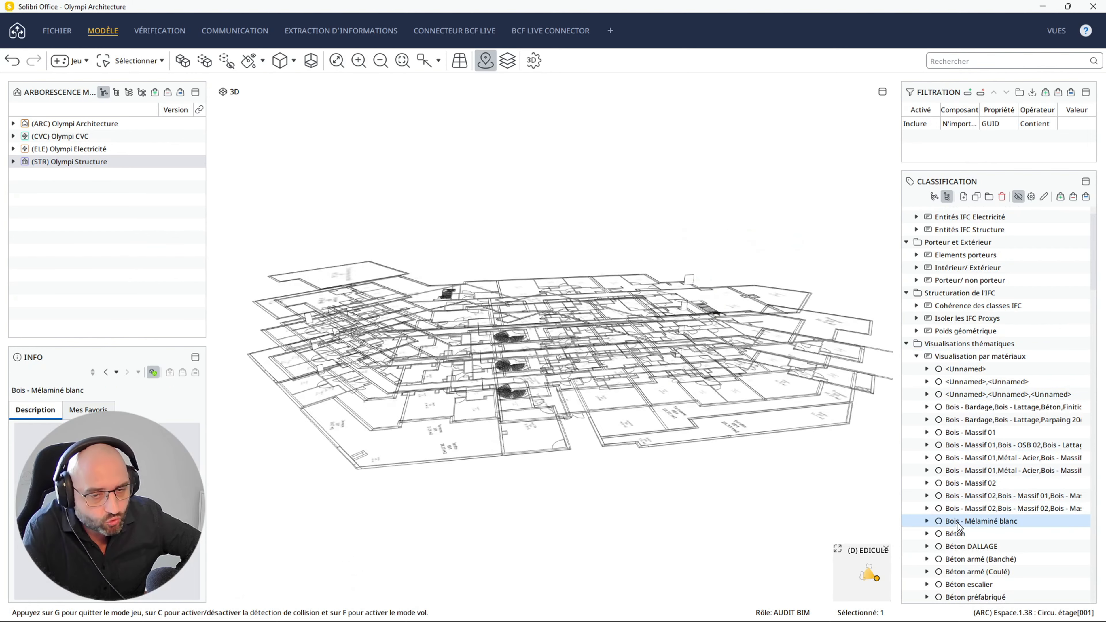
Review the material names listed under Visualisation par matériaux, including the Béton and CERES entries, and collapse the classification
scroll(958, 525, "down", 3)
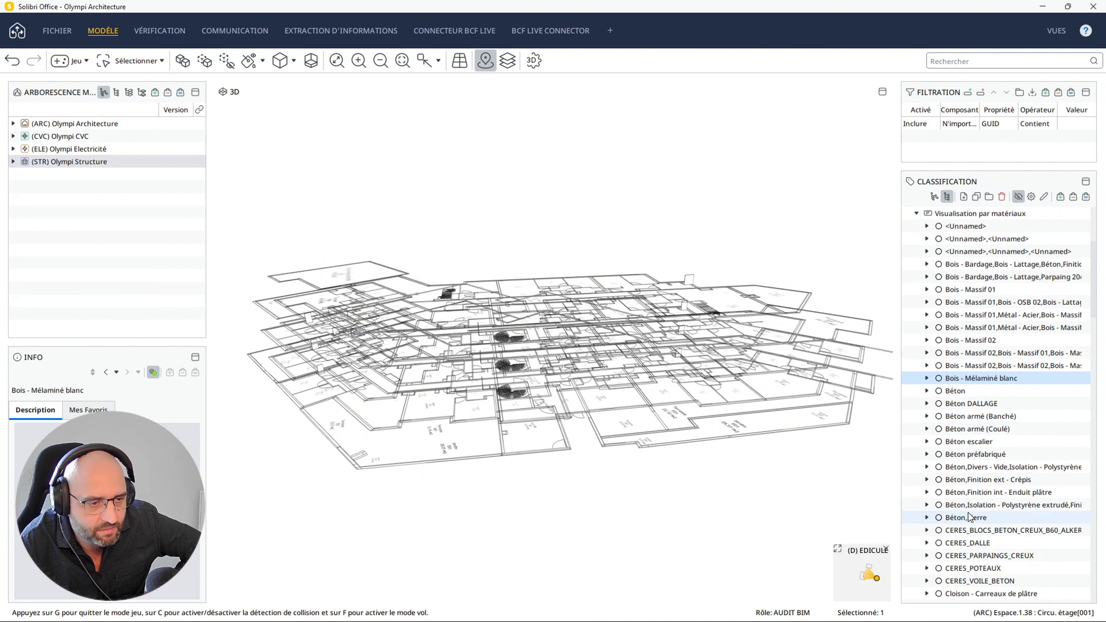
scroll(969, 530, "down", 3)
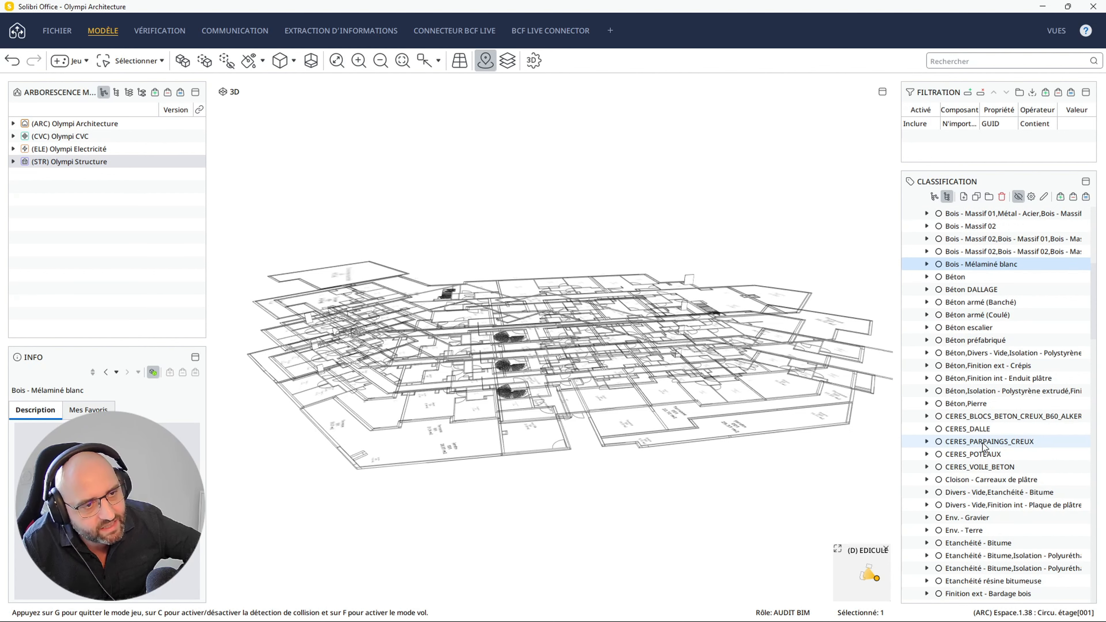
scroll(984, 446, "down", 3)
scroll(992, 445, "up", 3)
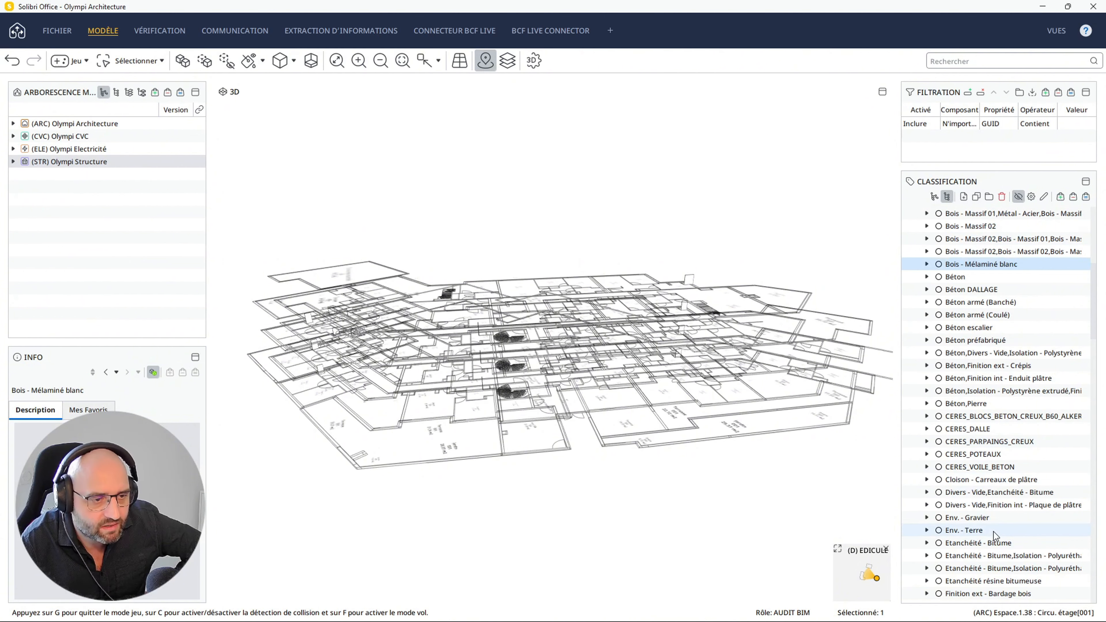
scroll(995, 537, "up", 8)
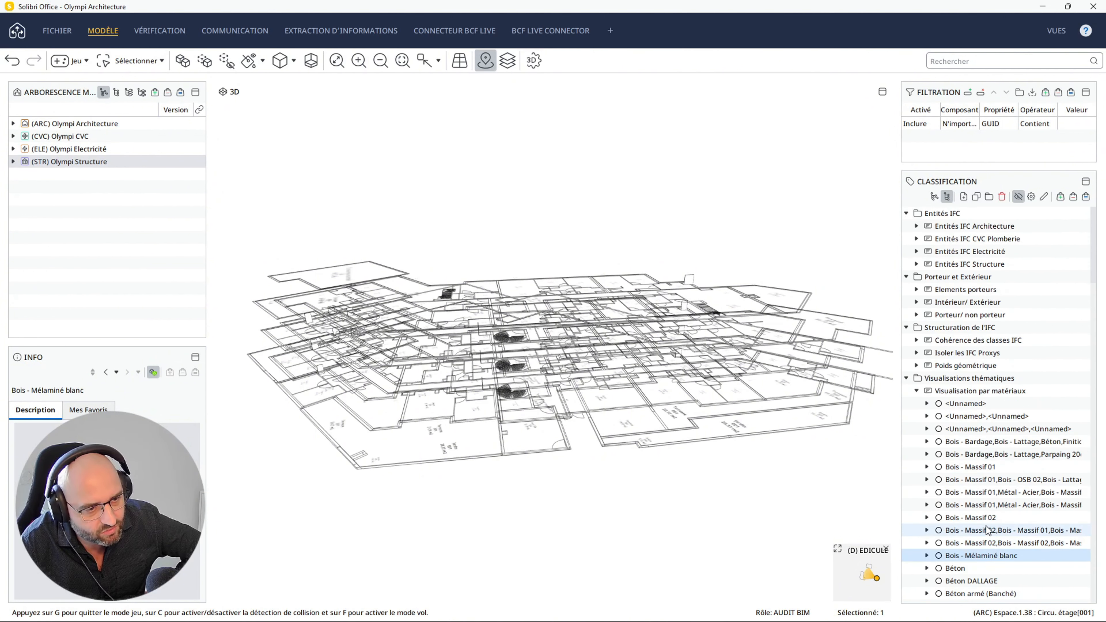
left_click(917, 392)
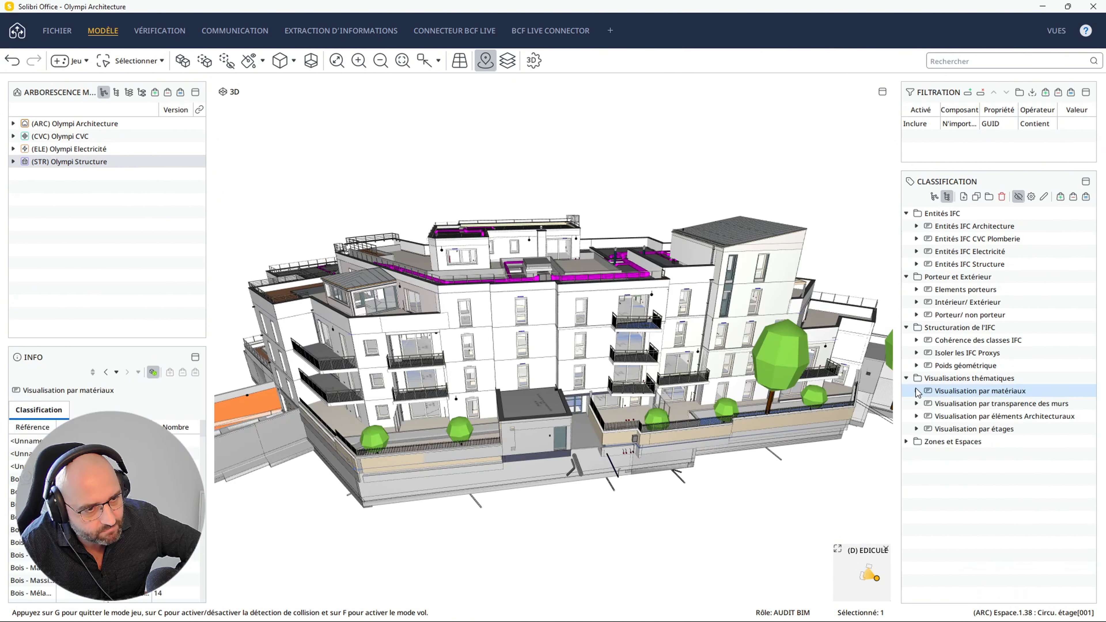
Visualize the Visualisation par éléments Architecturaux classification, review its element categories and collapse it
left_click(916, 416)
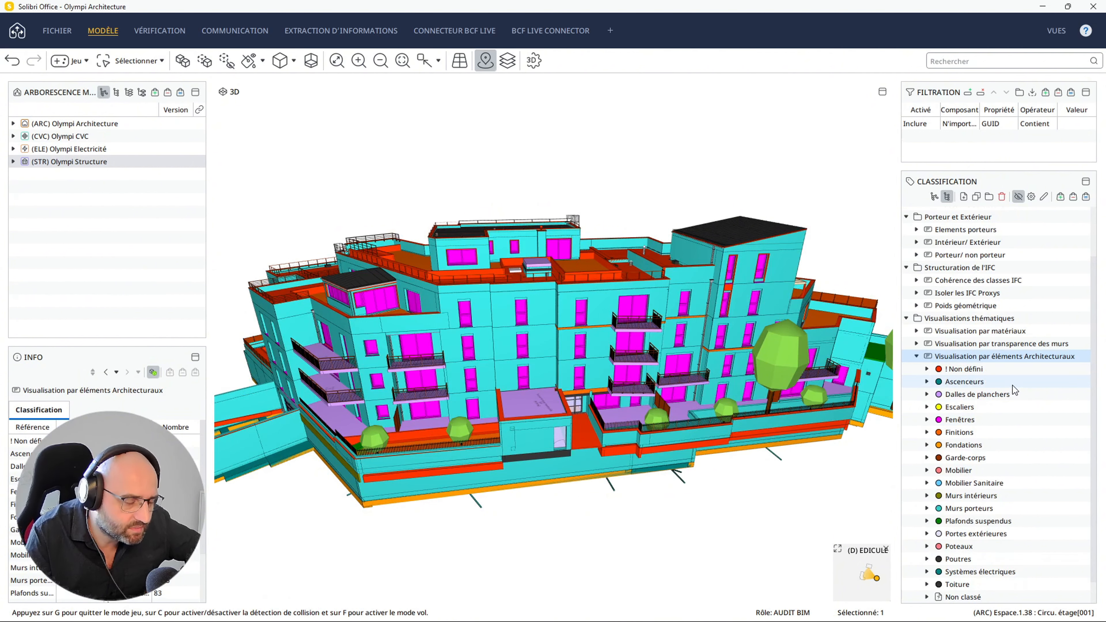
scroll(1003, 435, "down", 1)
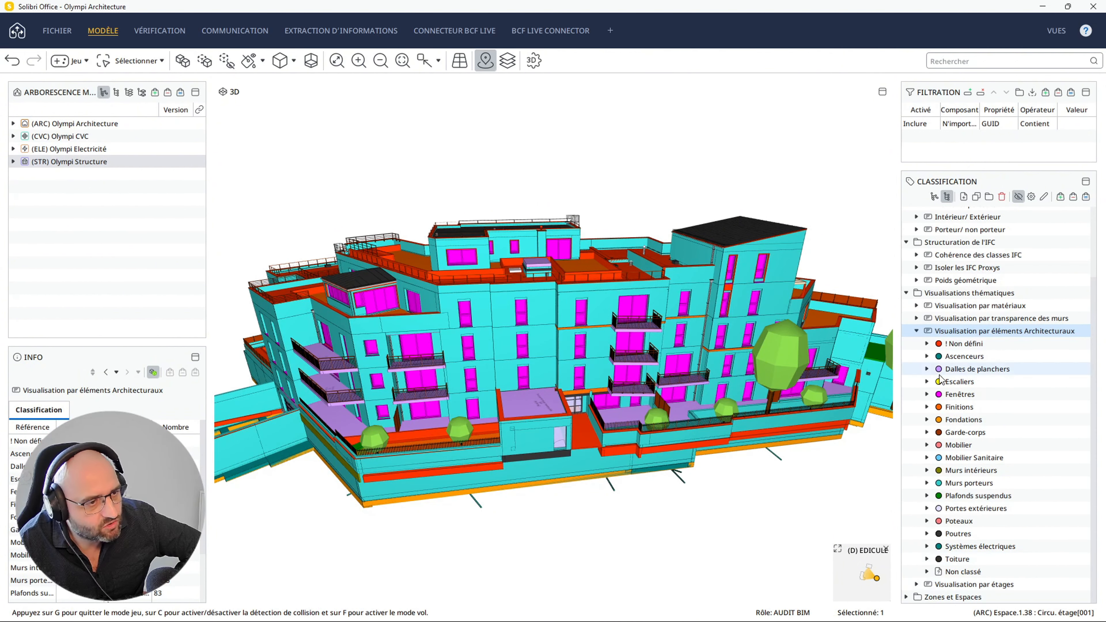
left_click(916, 331)
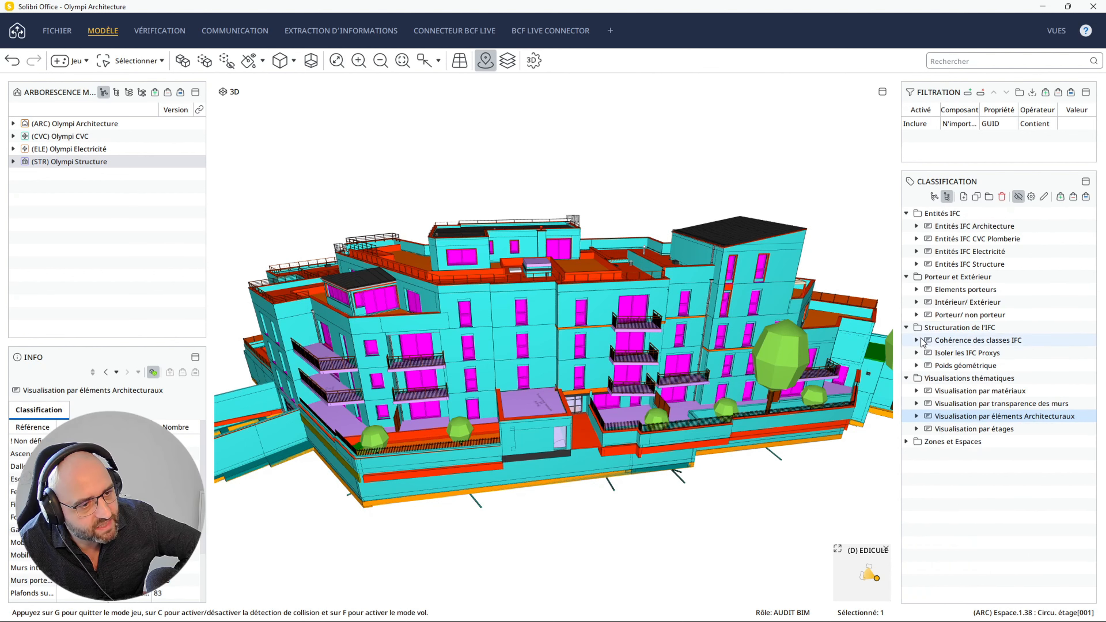
Isolate level R+2 in Visualisation par étages, inspect it in the 3D model and collapse the classification
left_click(916, 429)
left_click(954, 492)
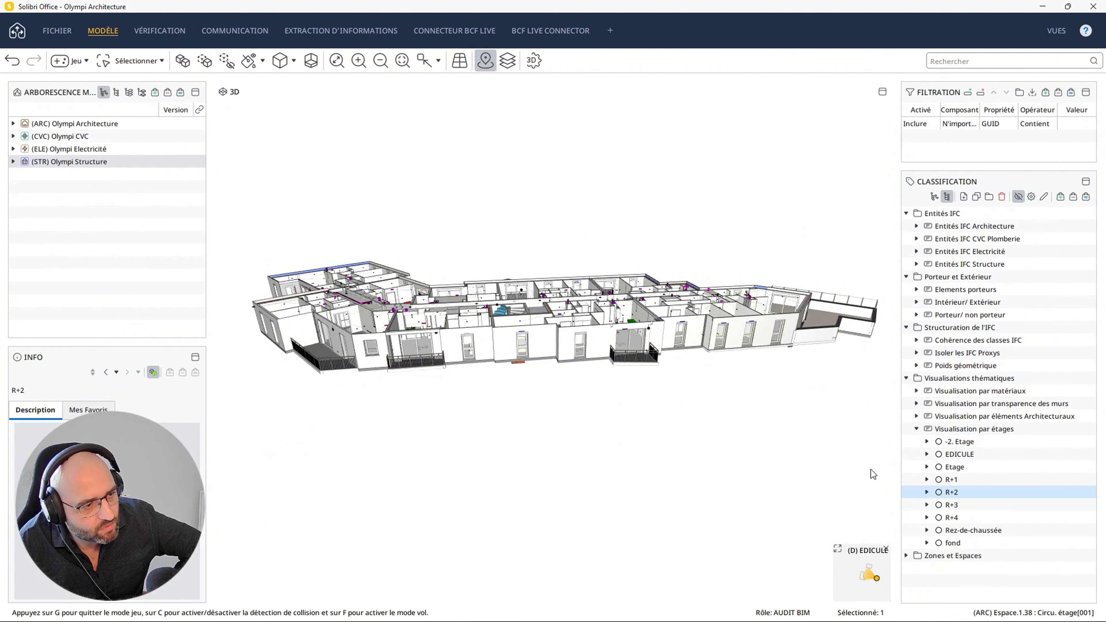
left_click_drag(721, 445, 644, 387)
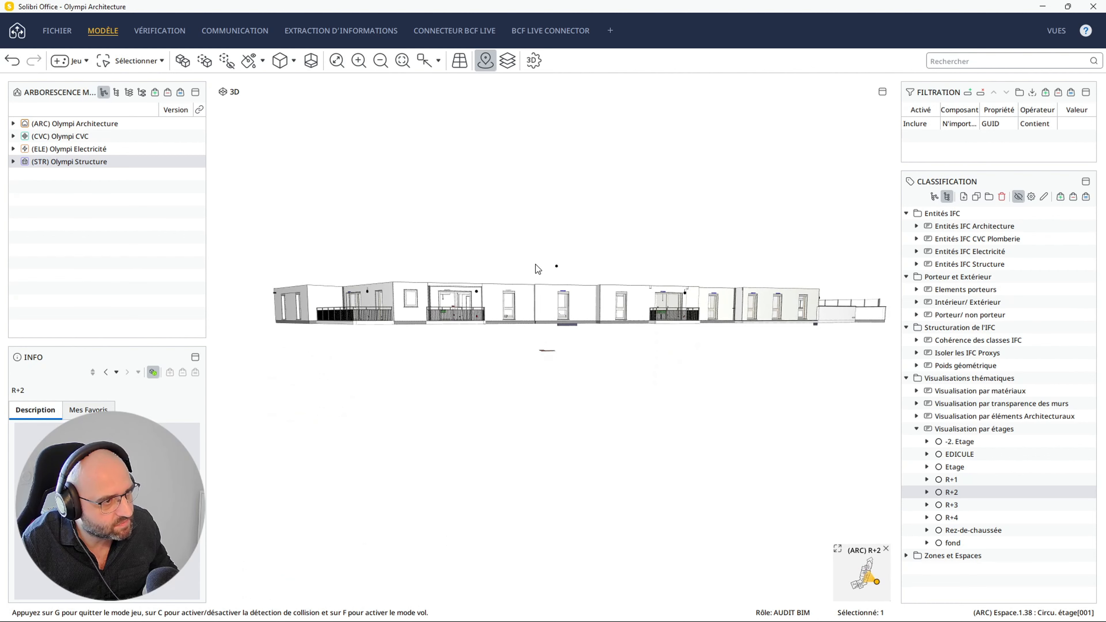
scroll(540, 268, "up", 3)
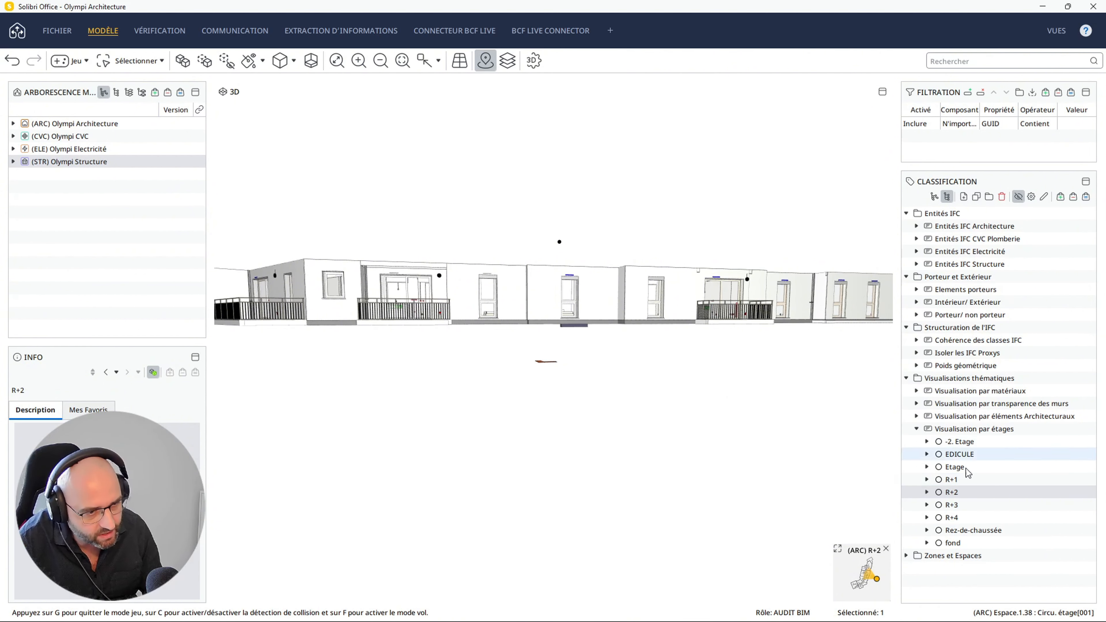
left_click(917, 429)
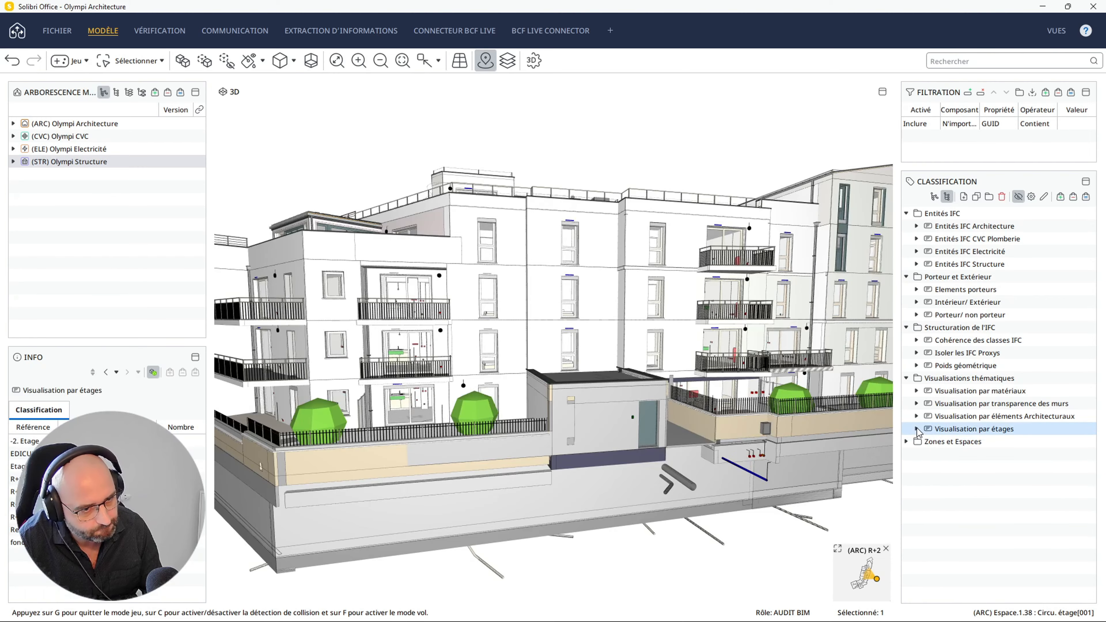
Visualize the Visualisation par transparence des murs classification and inspect the building from outside through the main entrance into the Hall
left_click(943, 405)
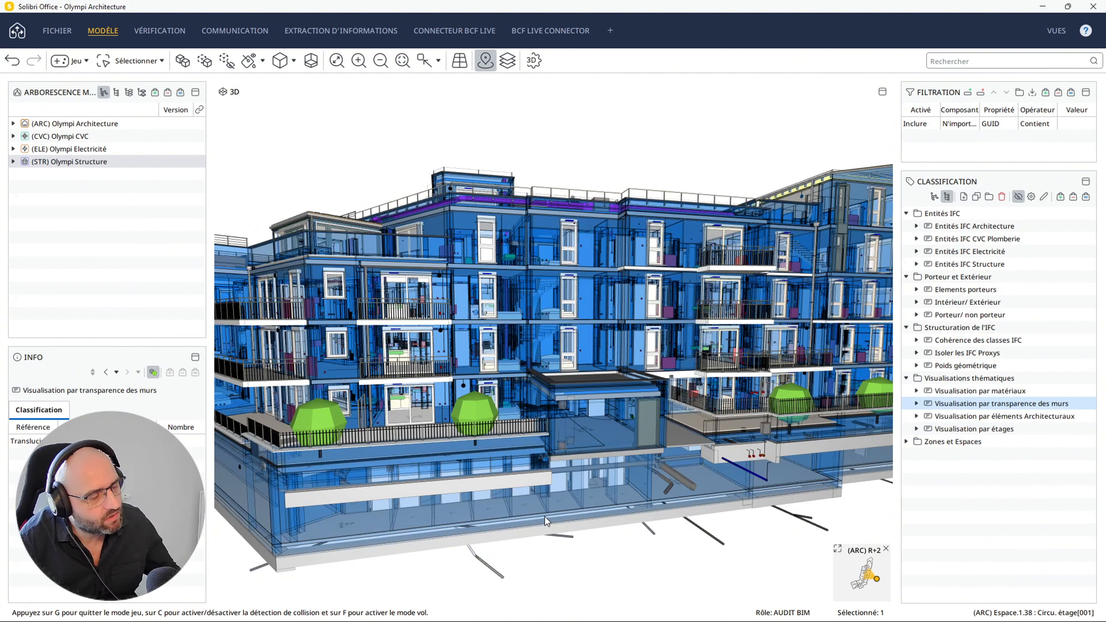
scroll(553, 518, "down", 5)
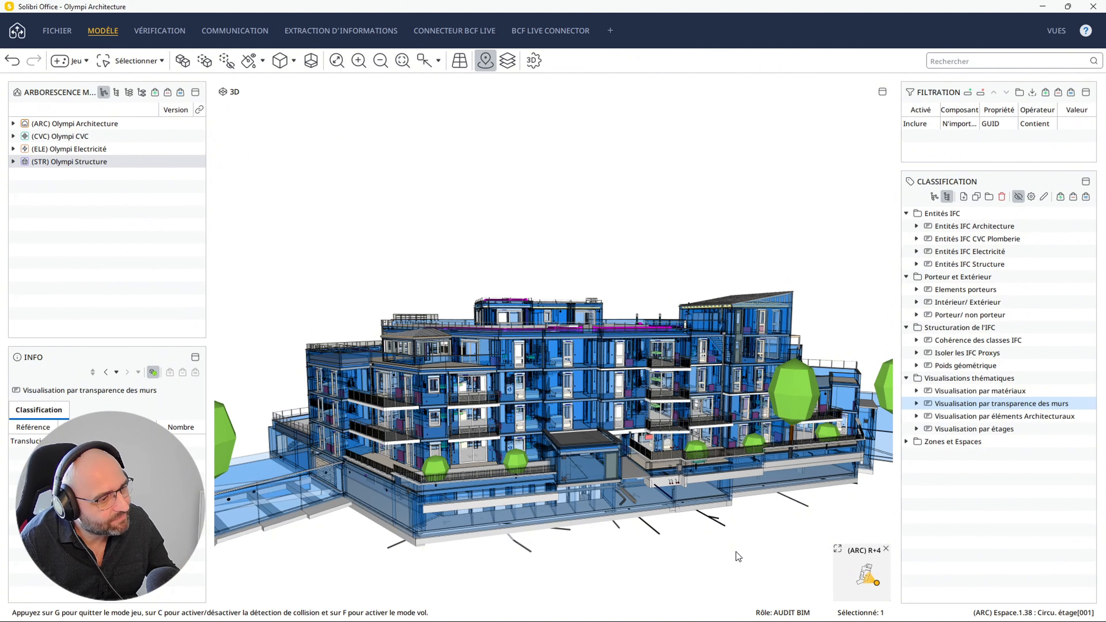
scroll(737, 551, "up", 5)
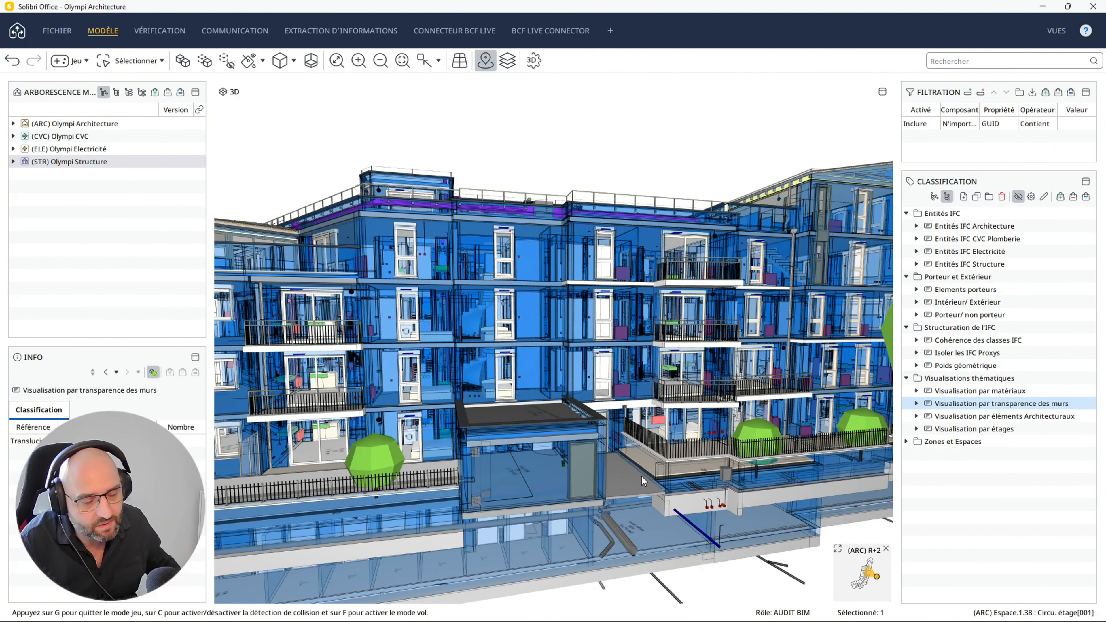
left_click_drag(691, 562, 625, 489)
scroll(618, 457, "up", 12)
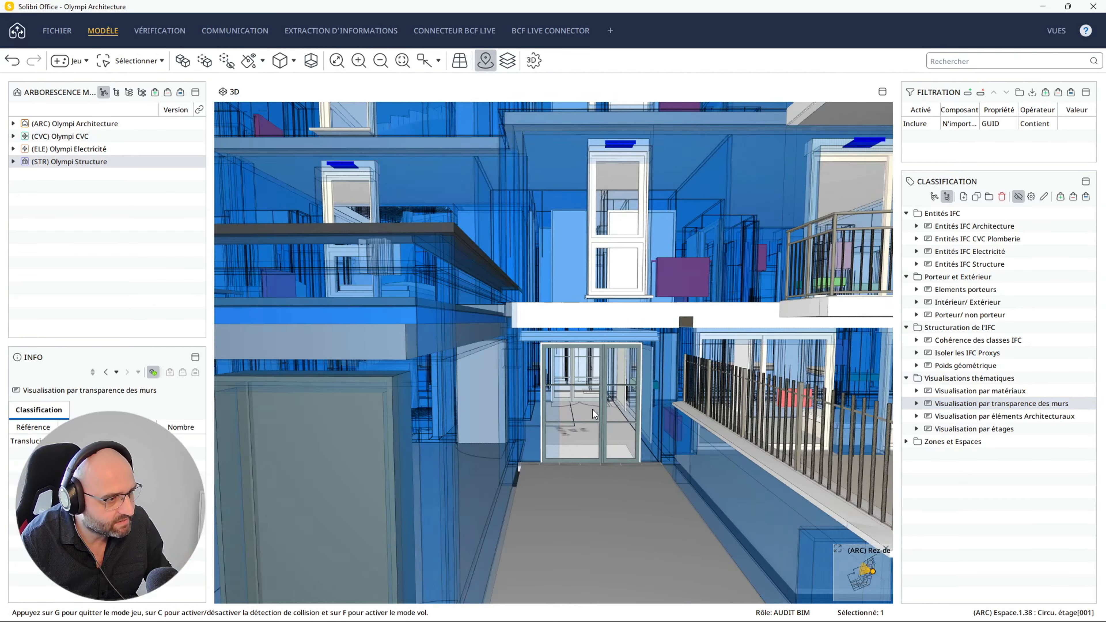
scroll(604, 394, "up", 10)
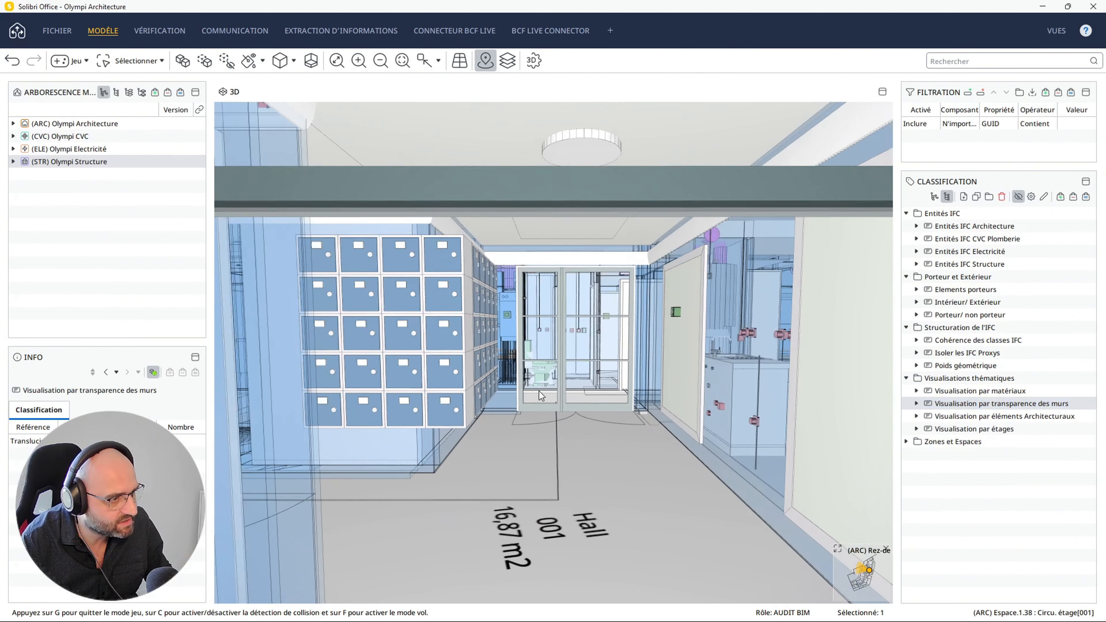
scroll(564, 388, "up", 8)
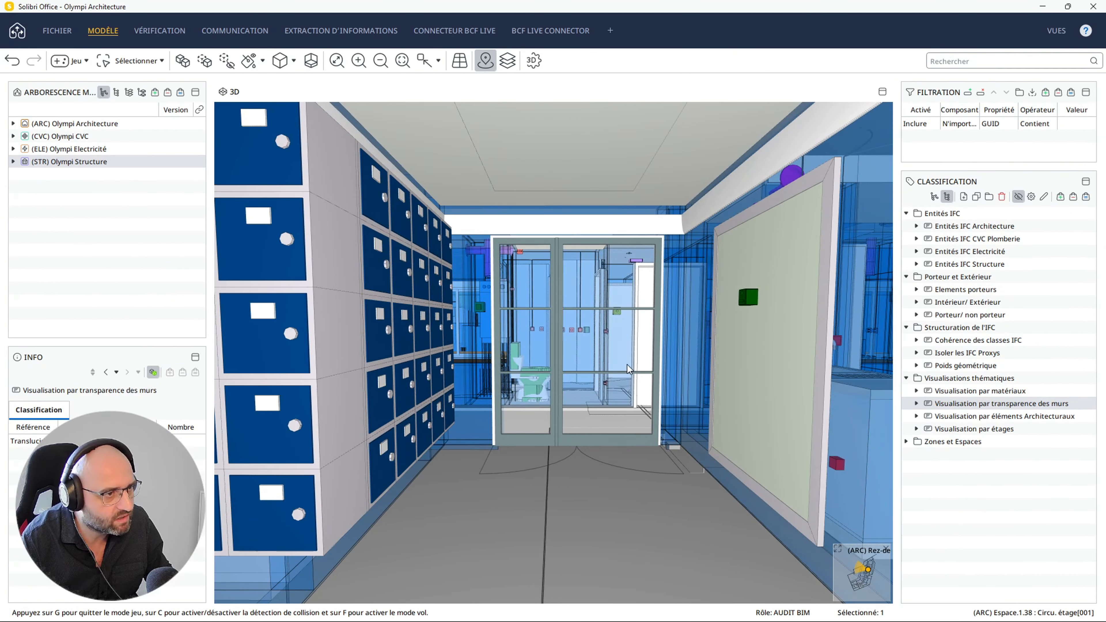
Reactivate the Jeu navigation mode and walk from the Hall through the glazed doors along the Circulation RDC corridor, examining rooms through the transparent walls
left_click(81, 60)
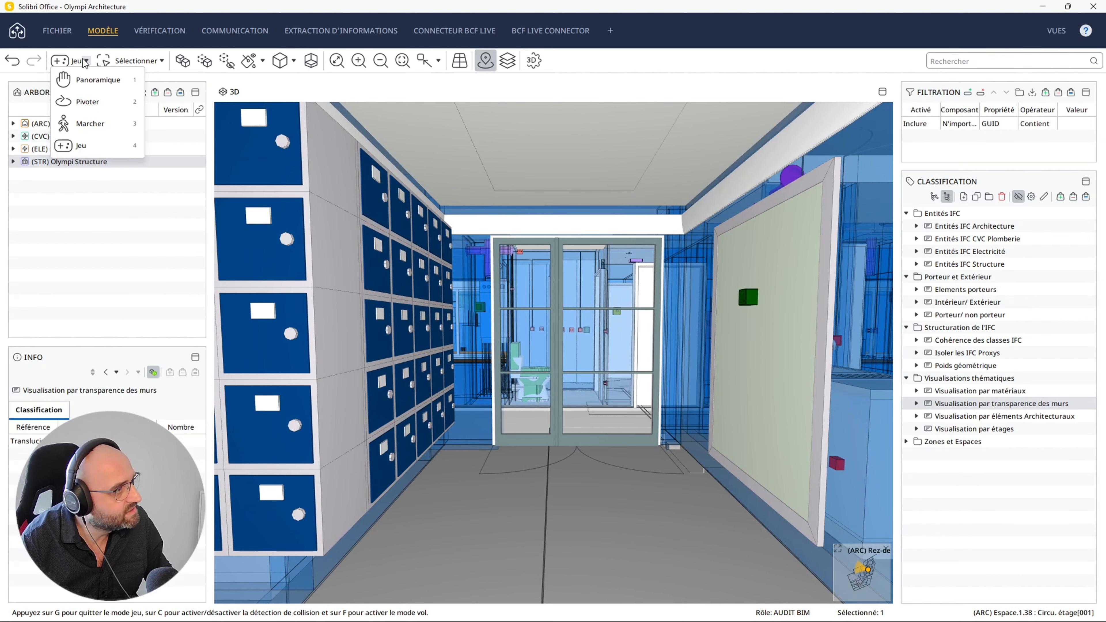
left_click(80, 107)
left_click(81, 61)
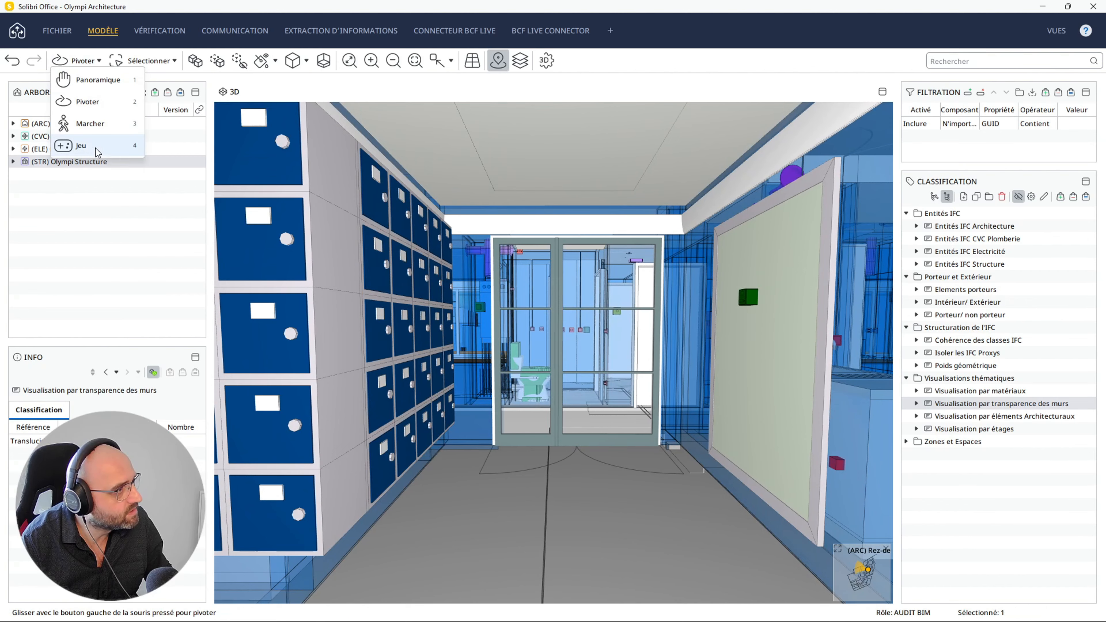
left_click(87, 148)
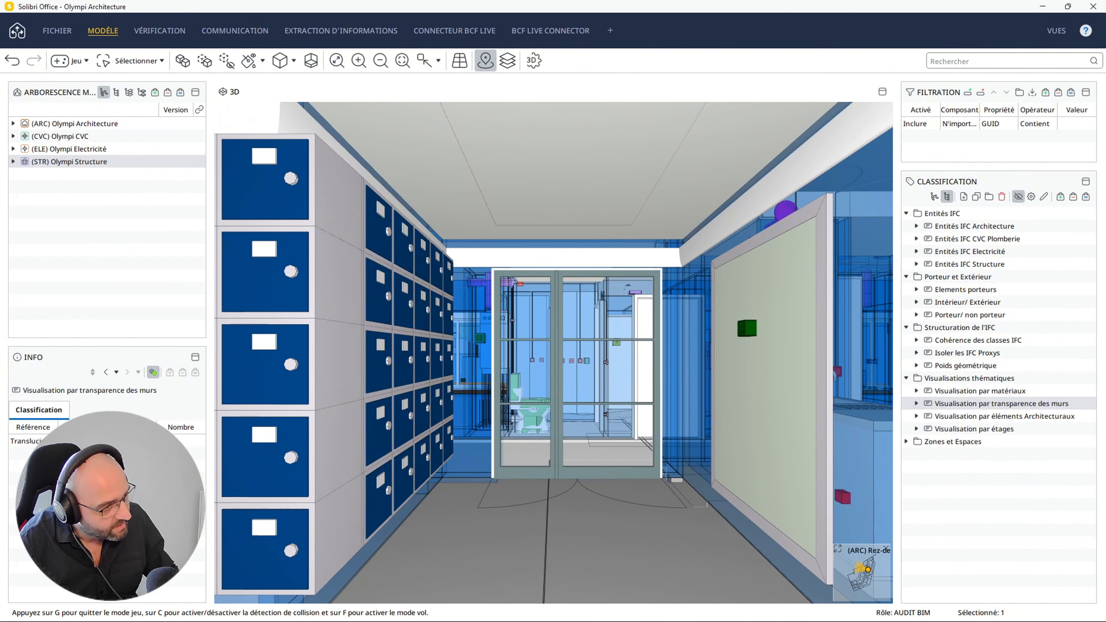
key("Up")
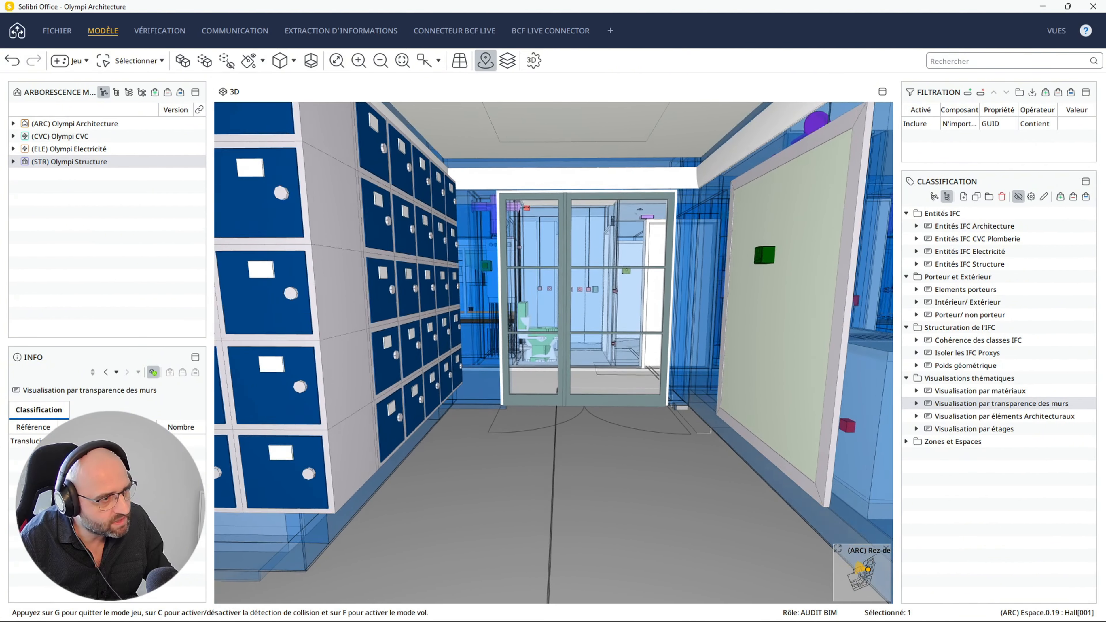
key("Up")
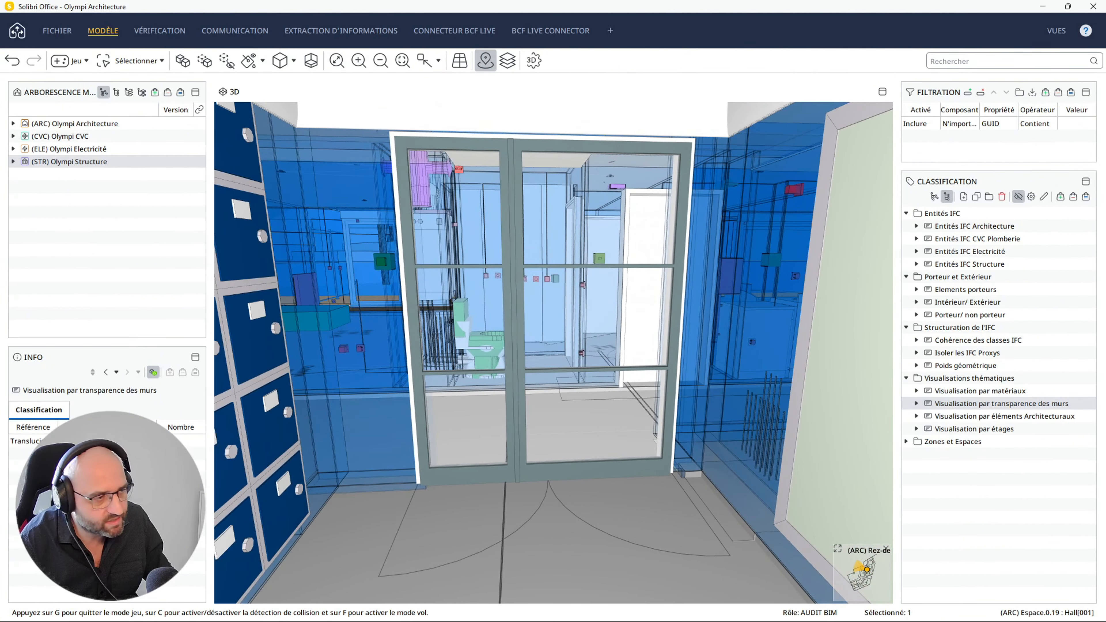
key("Up")
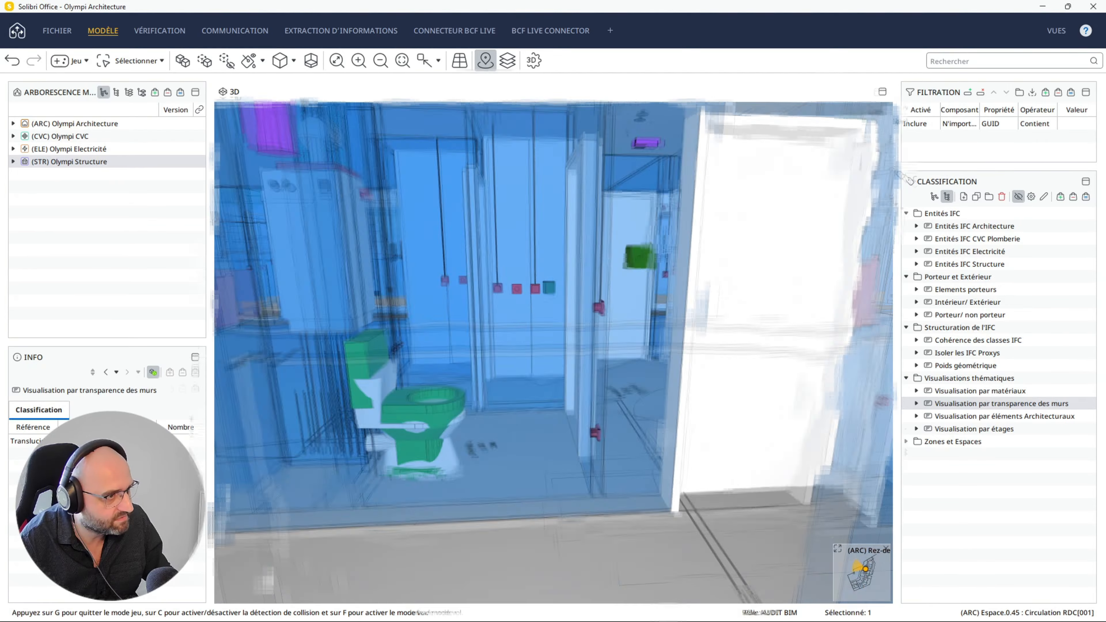
key("Left")
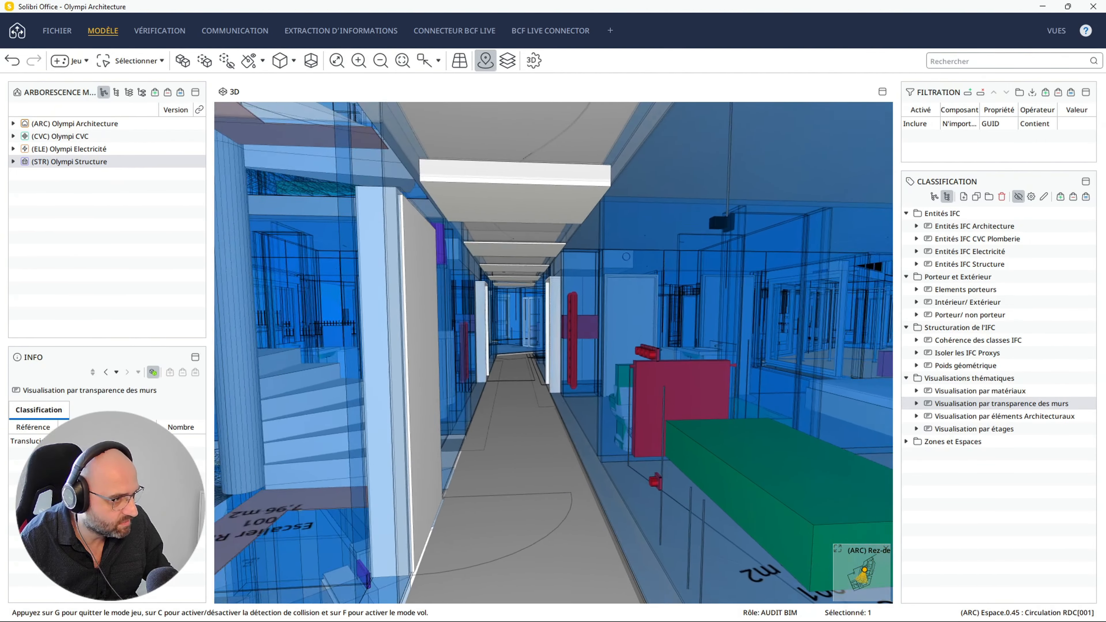
key("Up")
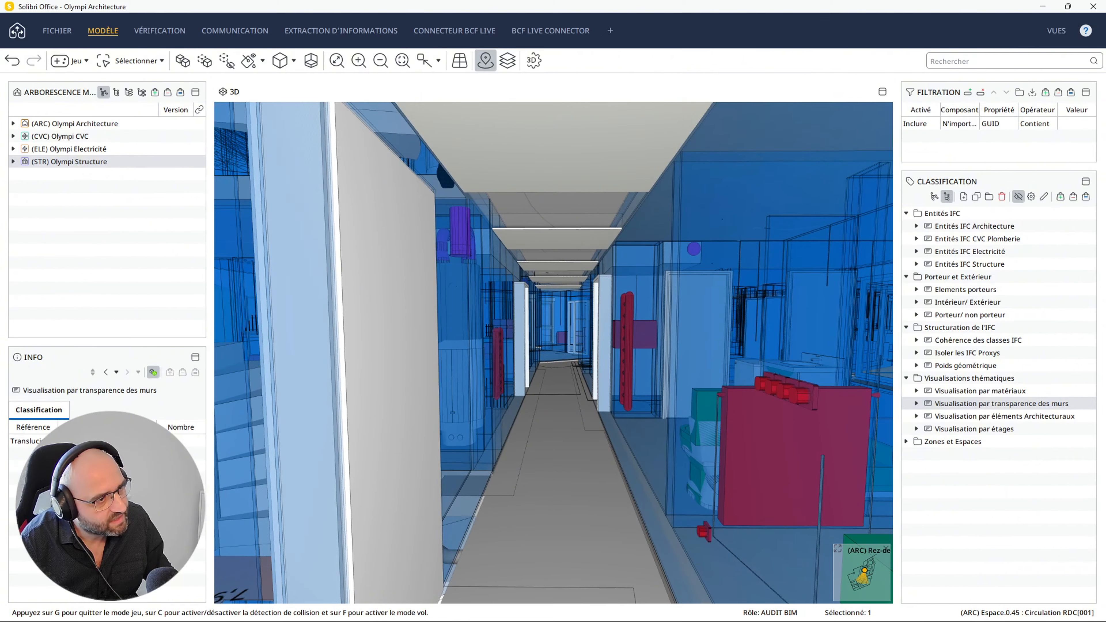
key("Up")
key("Left")
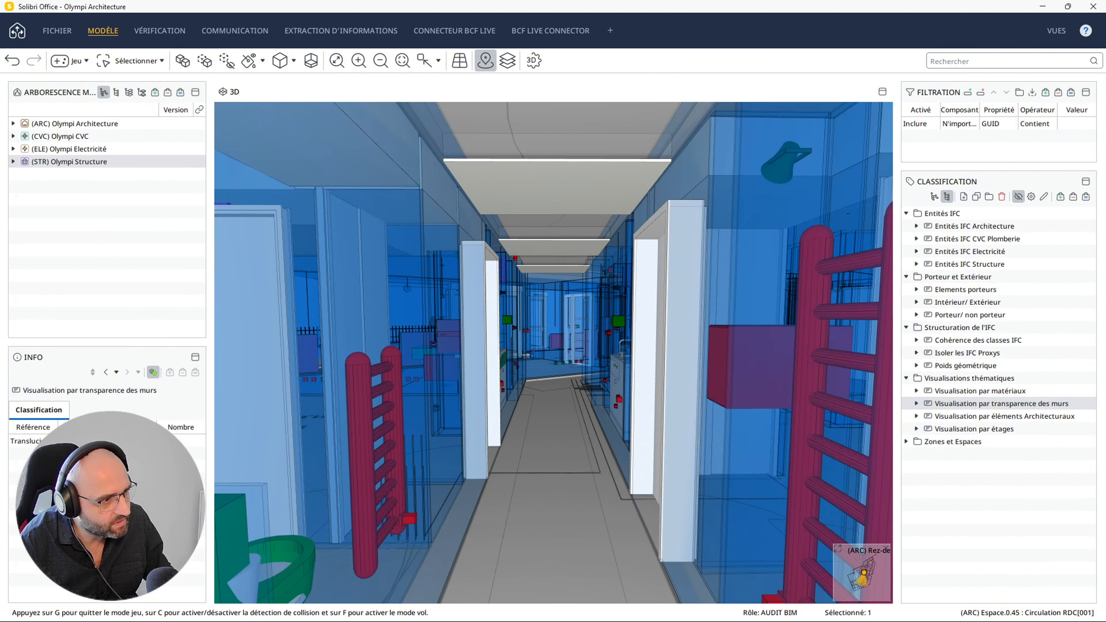
key("Left")
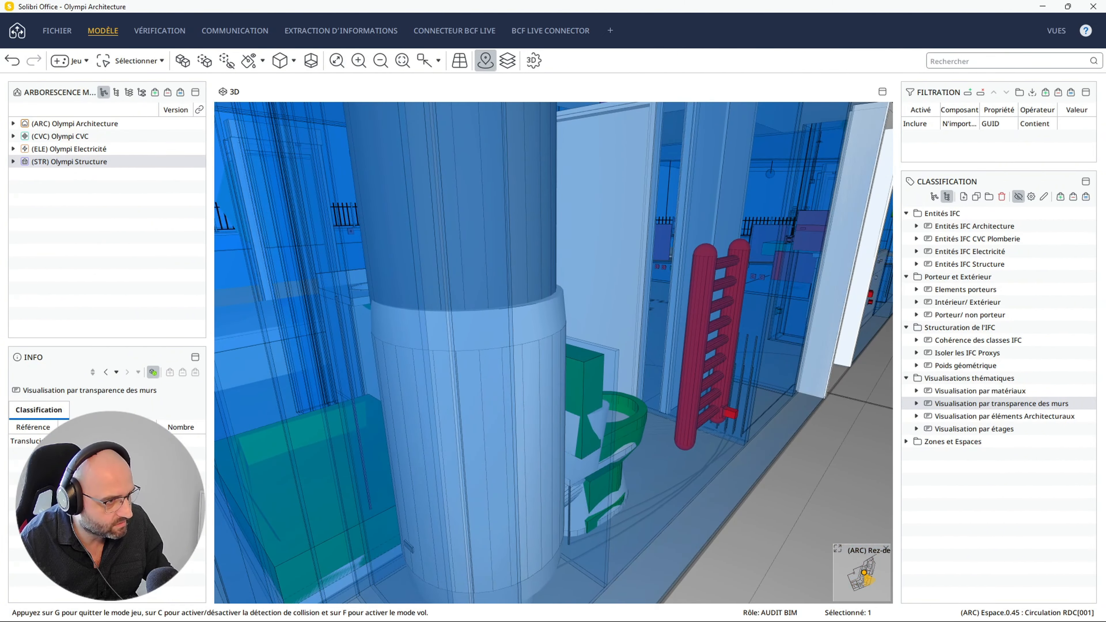
key("Left")
key("Up")
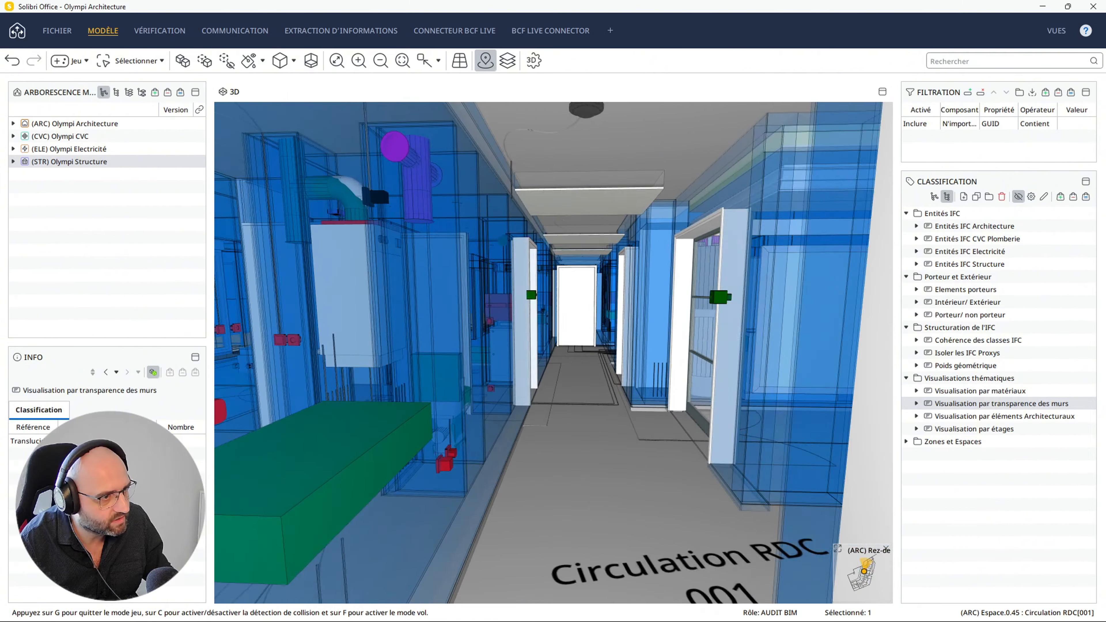
Walk up the stairs from Circulation RDC to R+1 and along its corridor into the Séjour, examining the rooms through the transparent walls
key("Right")
key("Right")
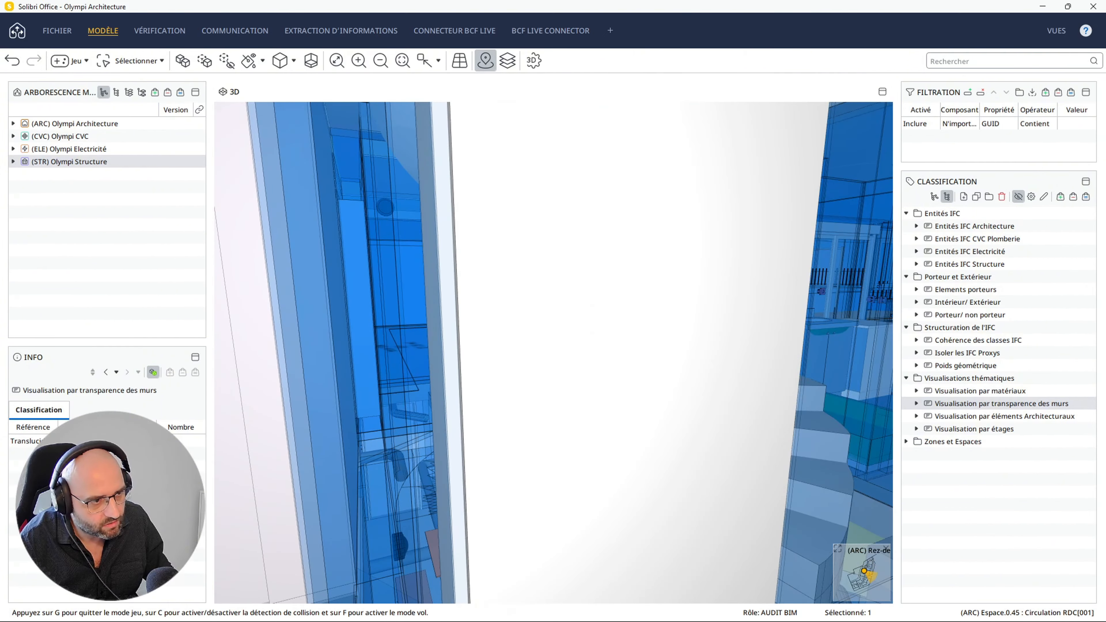
key("Up")
key("Right")
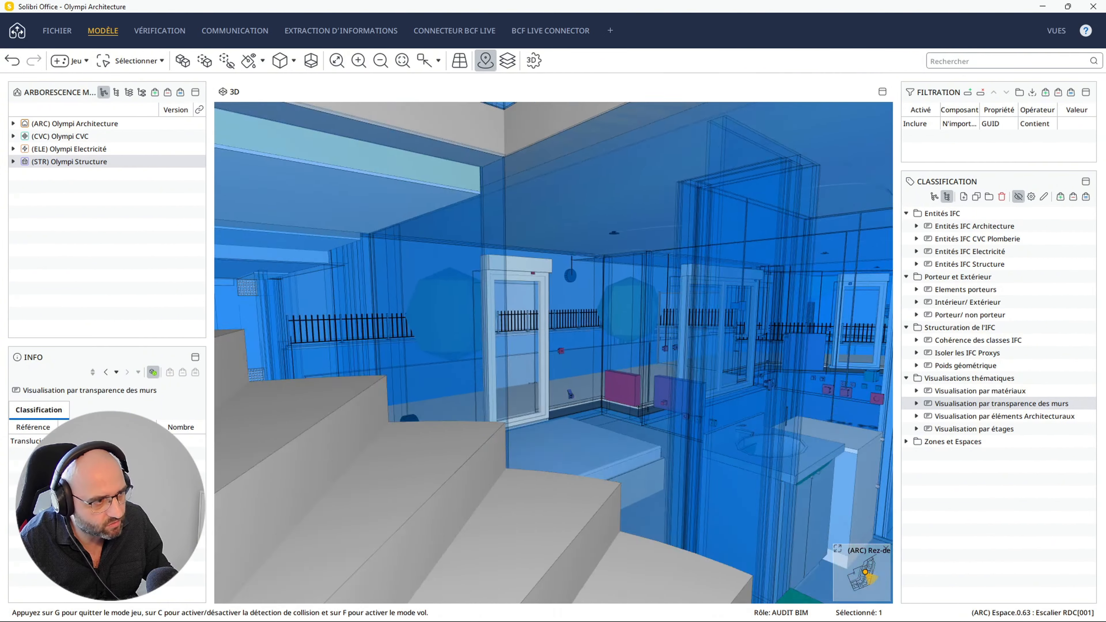
key("Up")
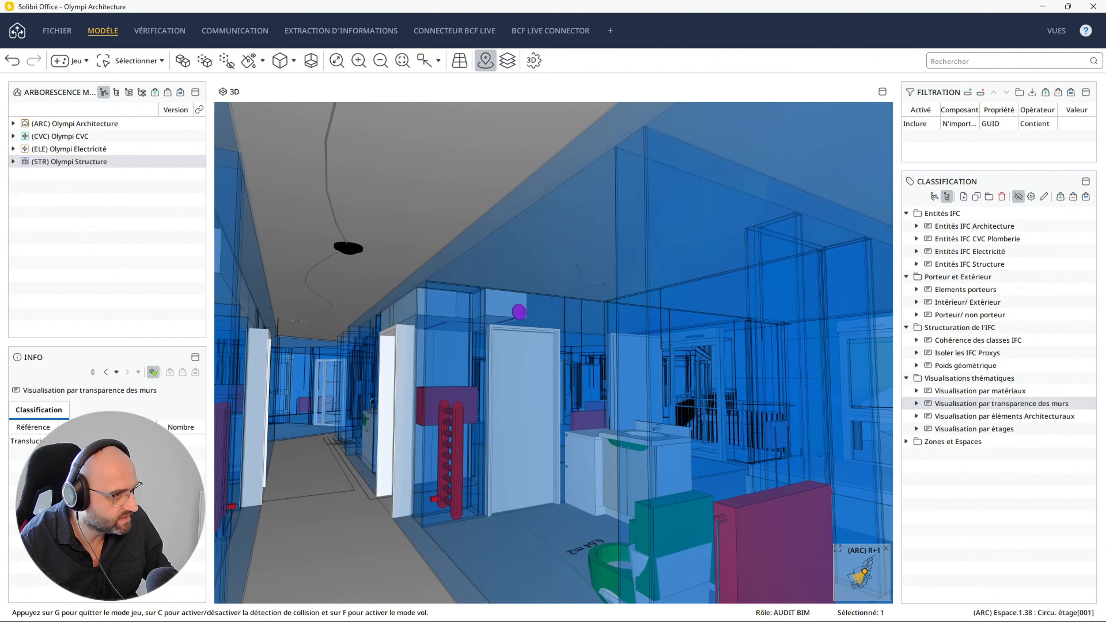
key("Up")
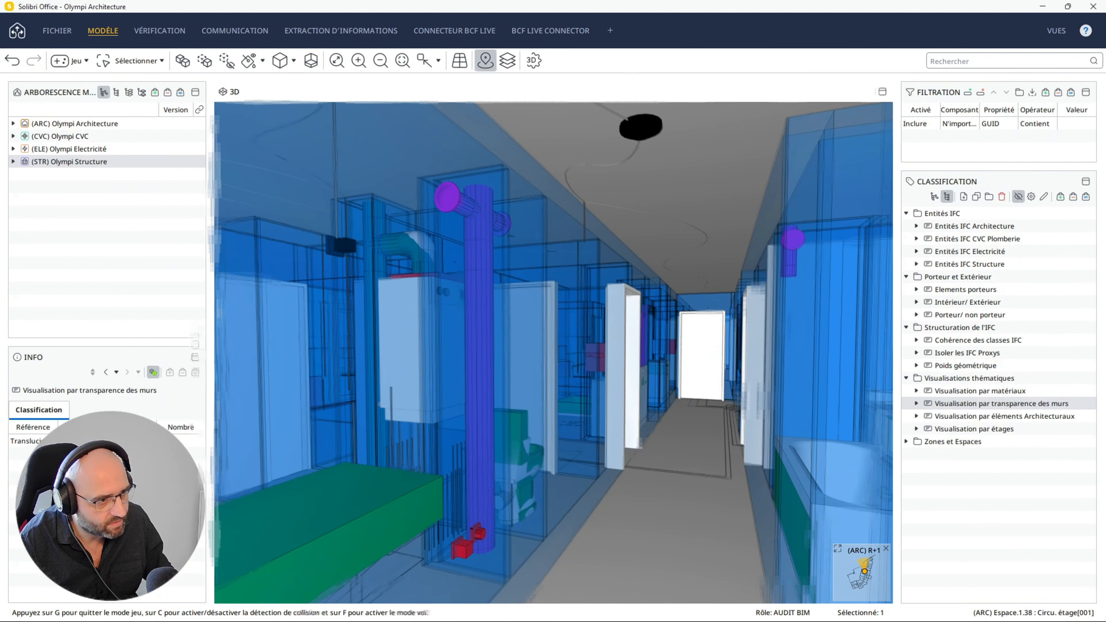
key("Up")
key("g")
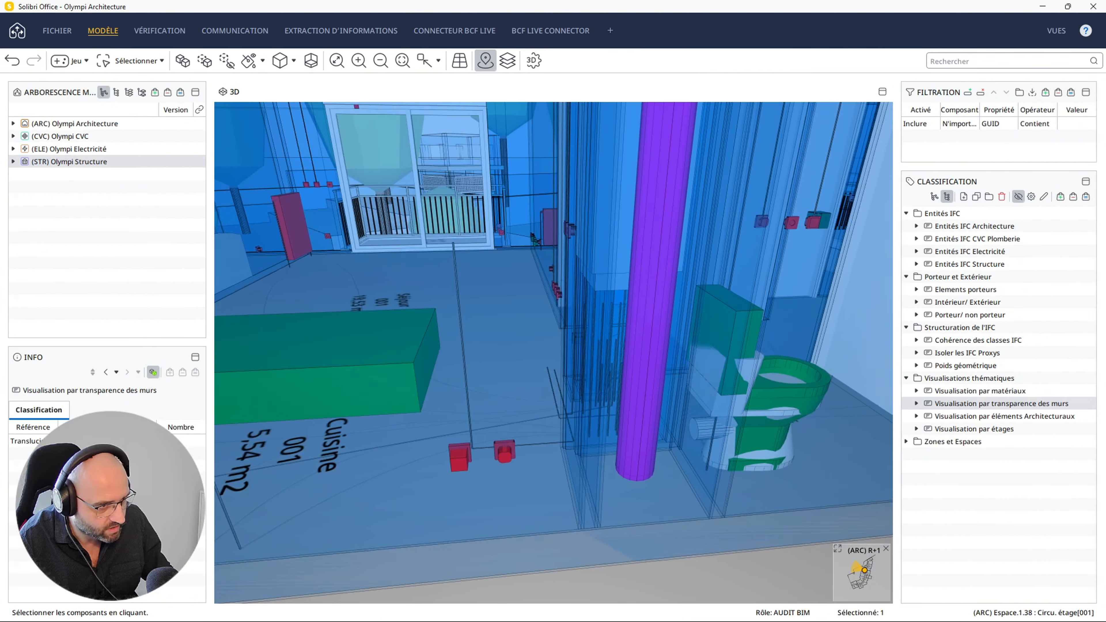
key("Up")
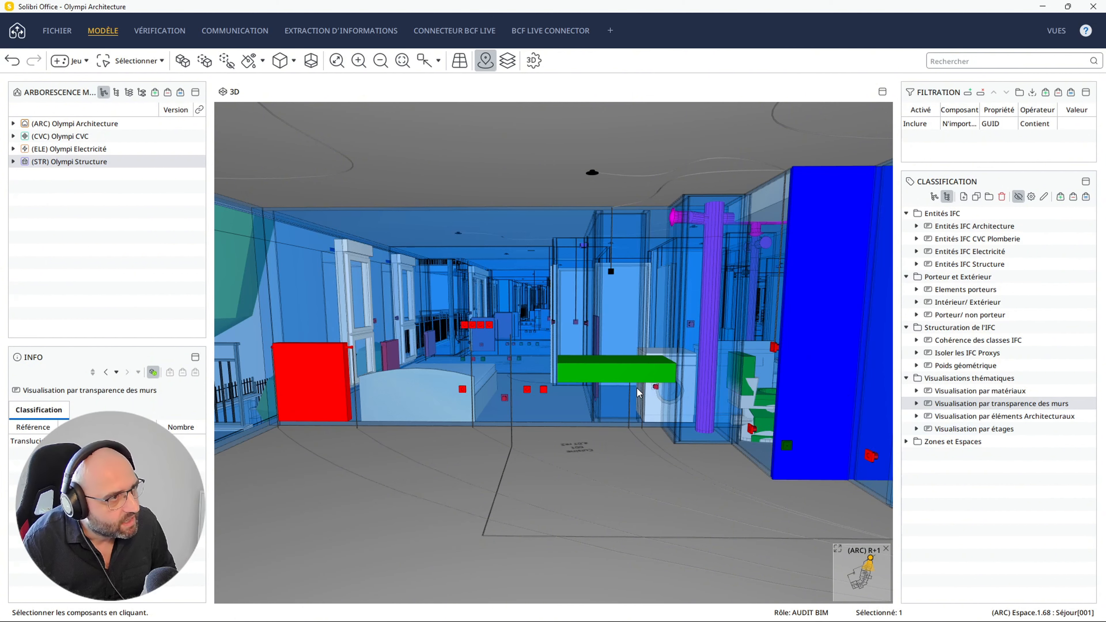
Switch from Jeu to the Pivoter navigation mode outside the building and display all model components again
scroll(504, 436, "down", 15)
middle_click_drag(504, 474, 697, 477)
left_click(89, 62)
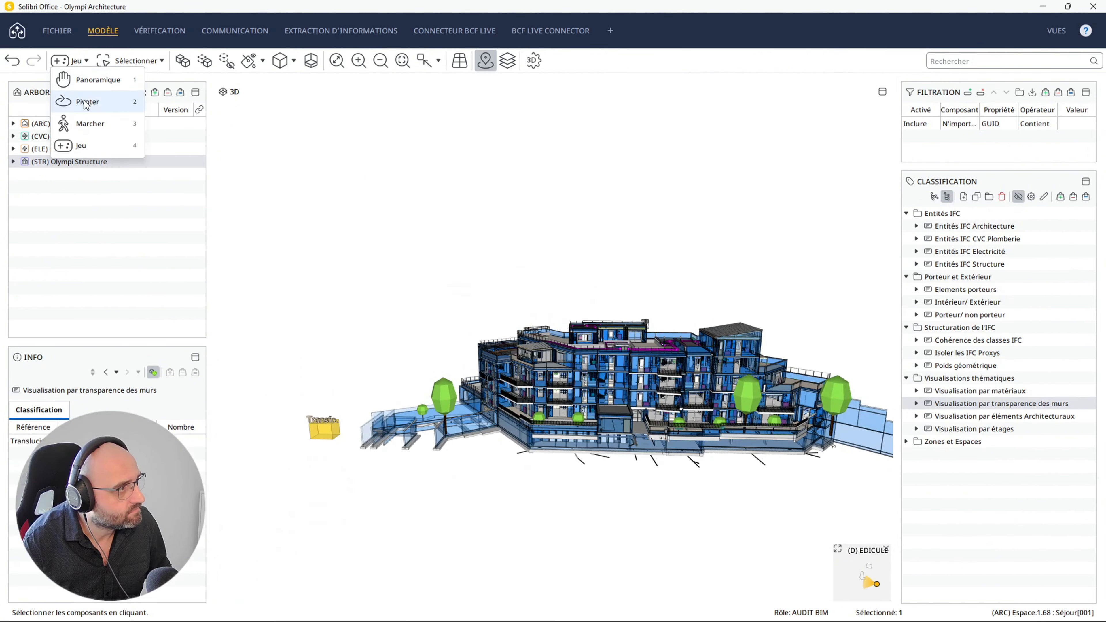
left_click(96, 79)
left_click_drag(425, 348, 615, 471)
scroll(615, 471, "up", 3)
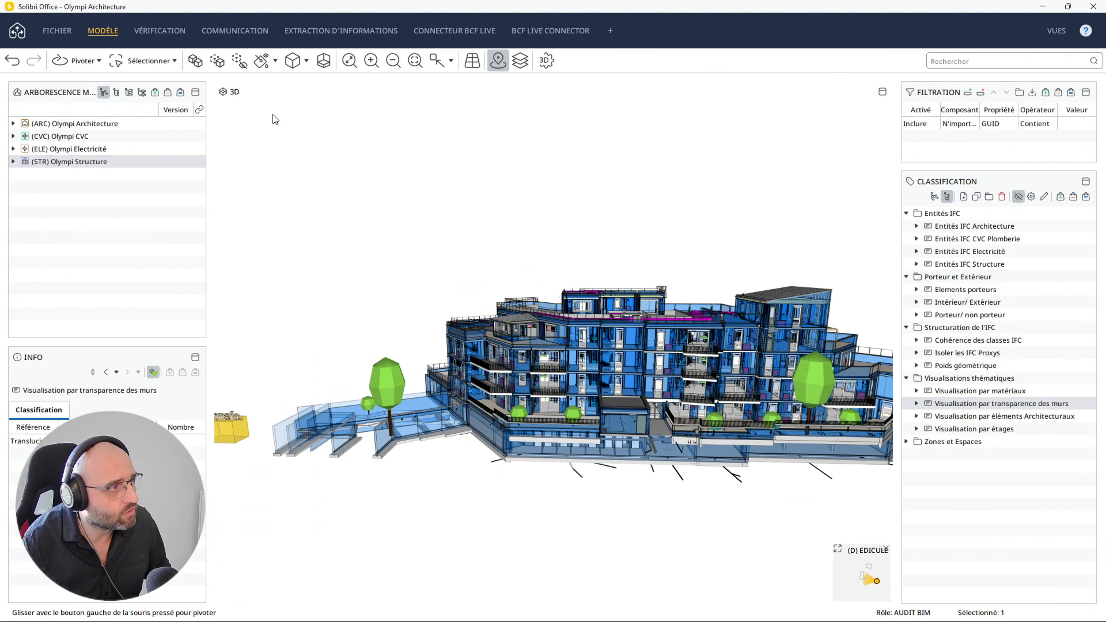
left_click(194, 60)
left_click_drag(566, 436, 522, 449)
Visualize the Espaces par Noms classification under Zones et Espaces, review its space names and collapse it
left_click(906, 441)
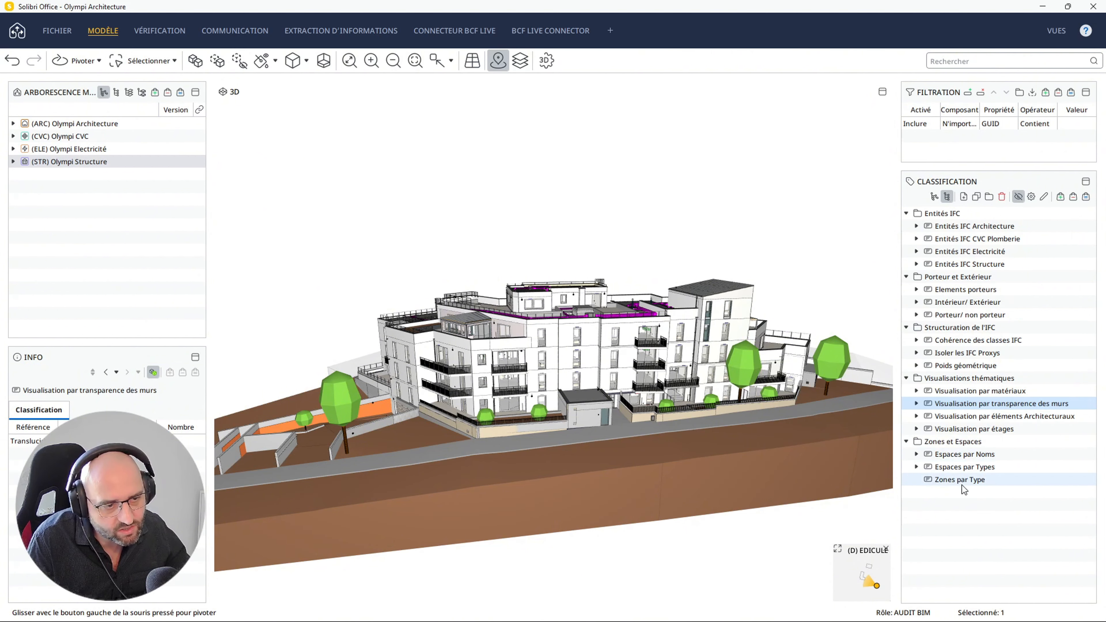
left_click(943, 453)
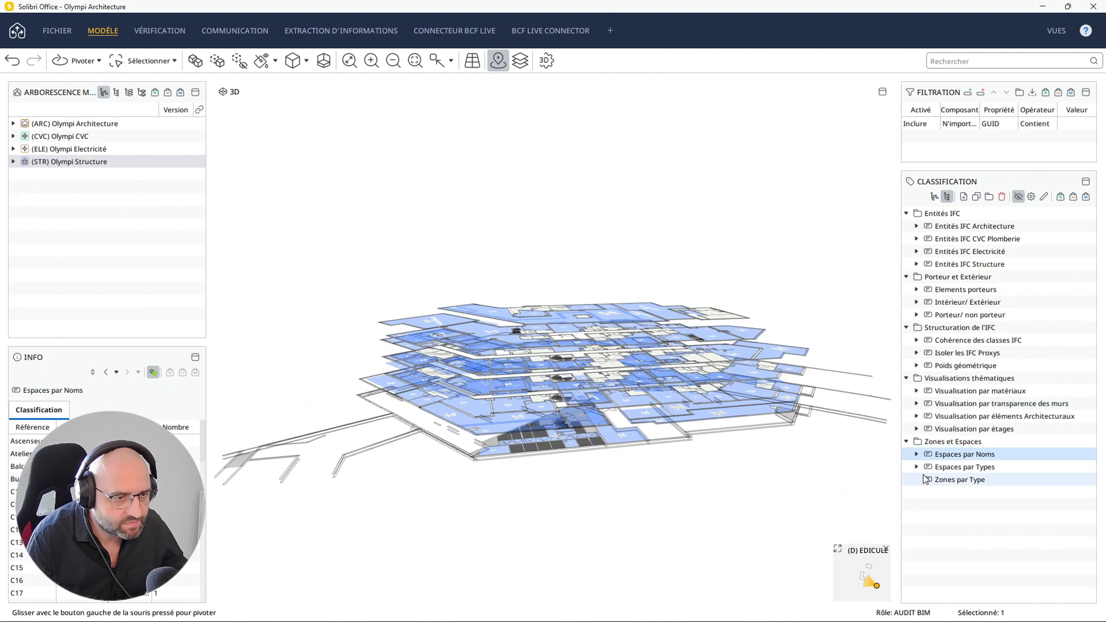
left_click(917, 455)
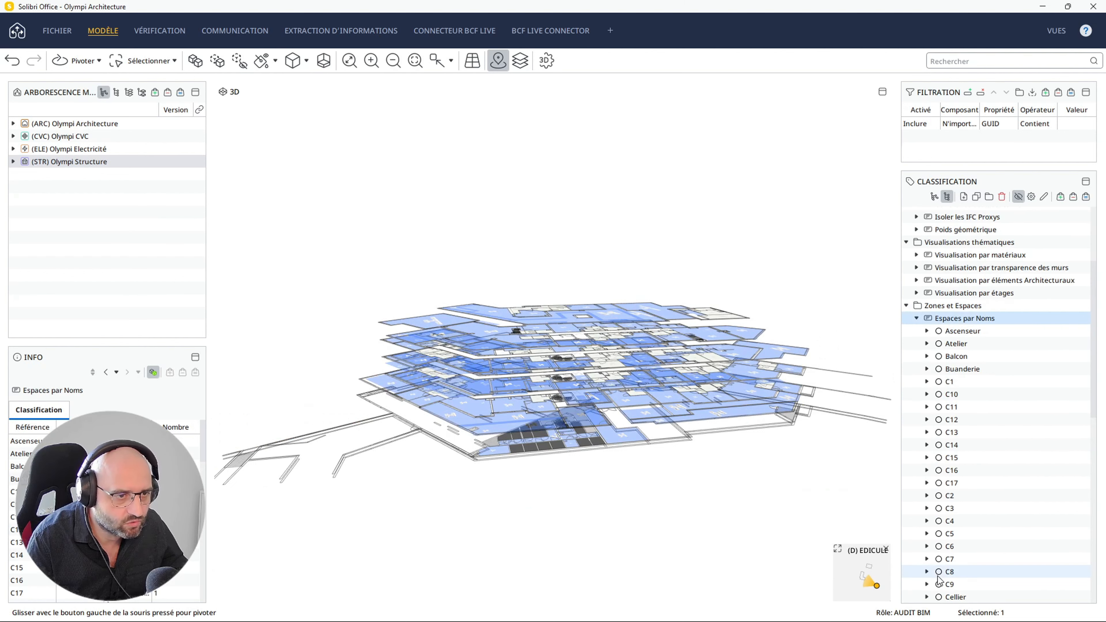
left_click(917, 319)
Visualize the Espaces par Types classification and review its list of space types
left_click(945, 469)
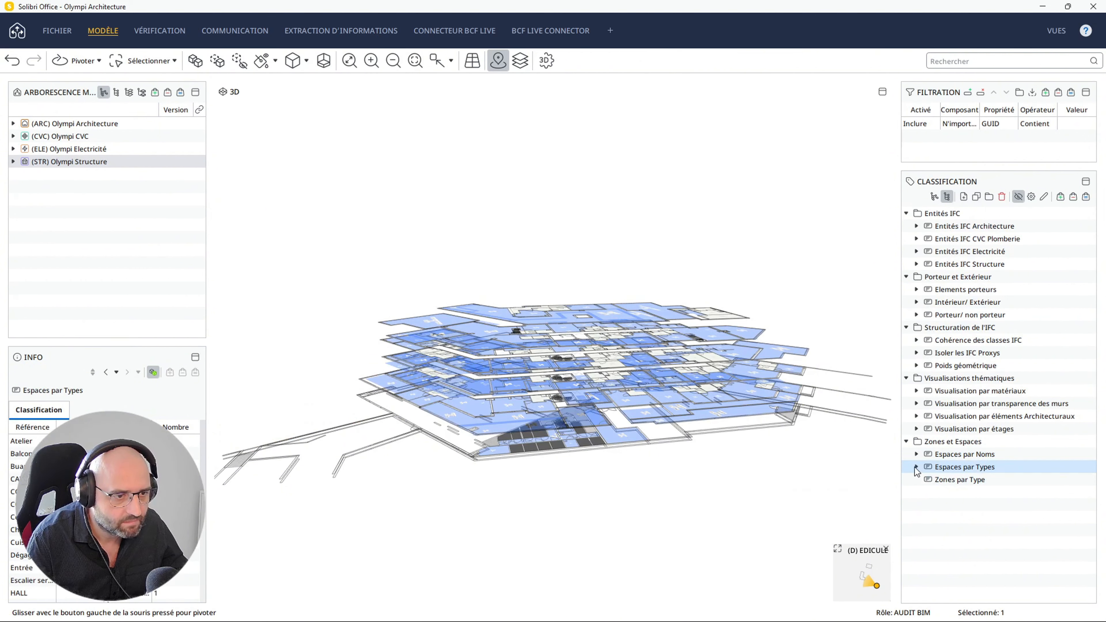
left_click(916, 469)
scroll(984, 501, "down", 2)
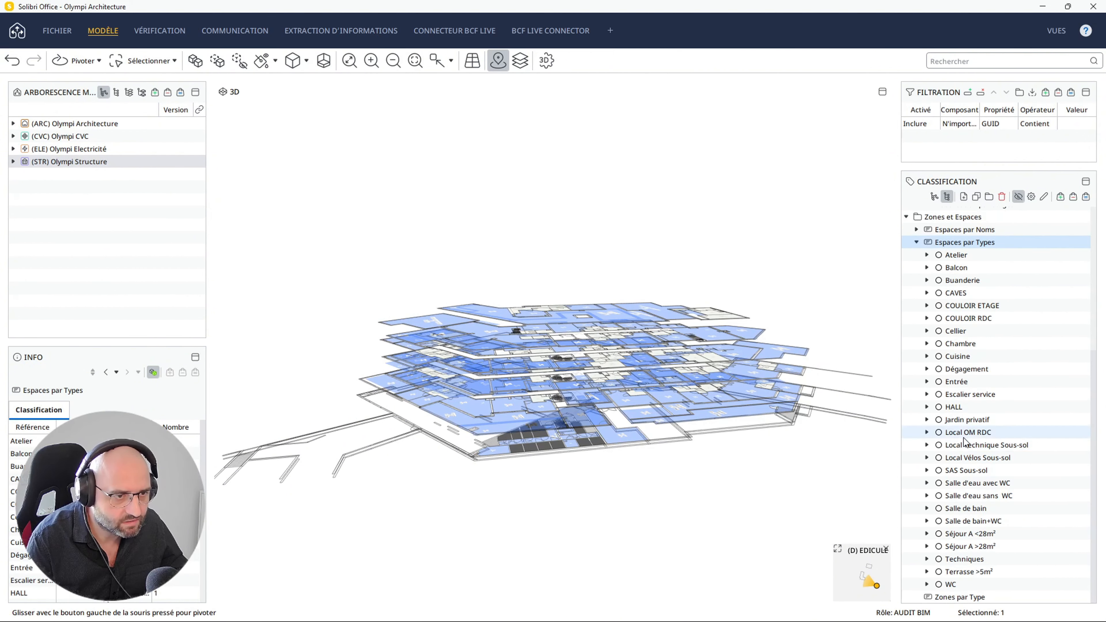
scroll(977, 455, "up", 2)
Isolate individual space types in Espaces par Types in turn, including CAVES, Chambre, Entrée, Local OM RDC, HALL and Dégagement
left_click(969, 377)
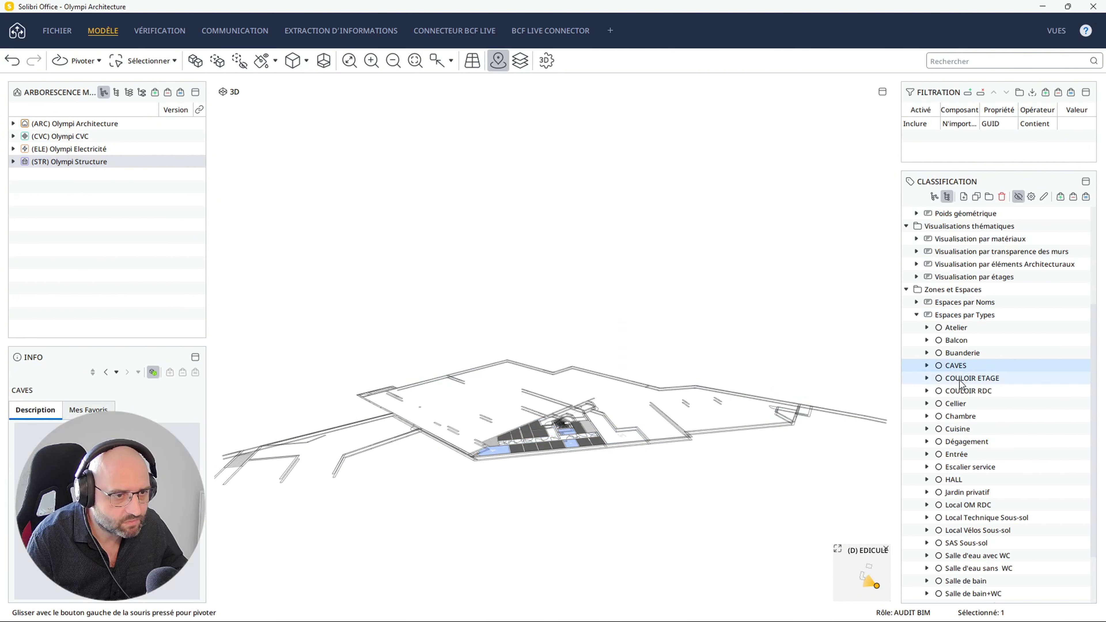
left_click(965, 417)
left_click(967, 454)
left_click(972, 505)
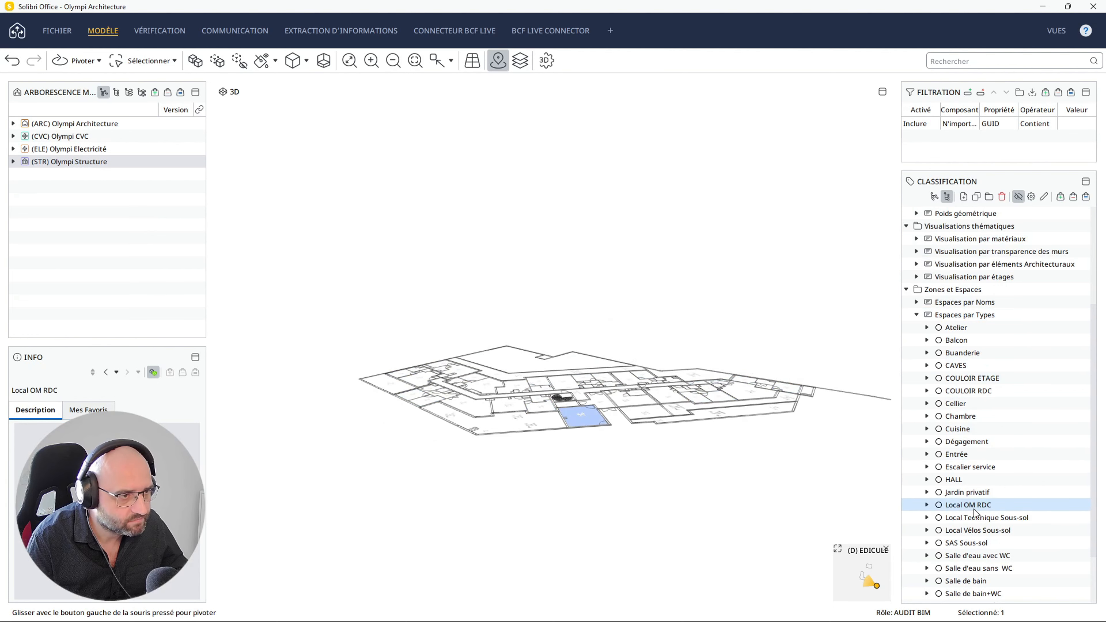
left_click(954, 480)
left_click(966, 441)
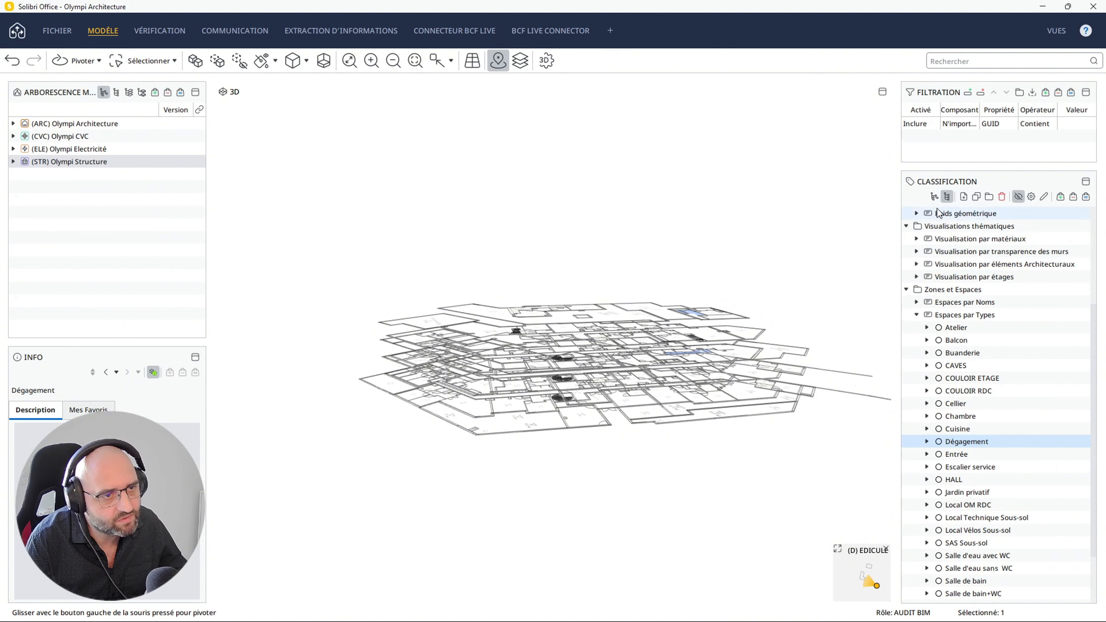
Switch the classification tree to the spatial hierarchy and expand Espaces par Types to the storeys of (ARC) Bâtiment
left_click(934, 196)
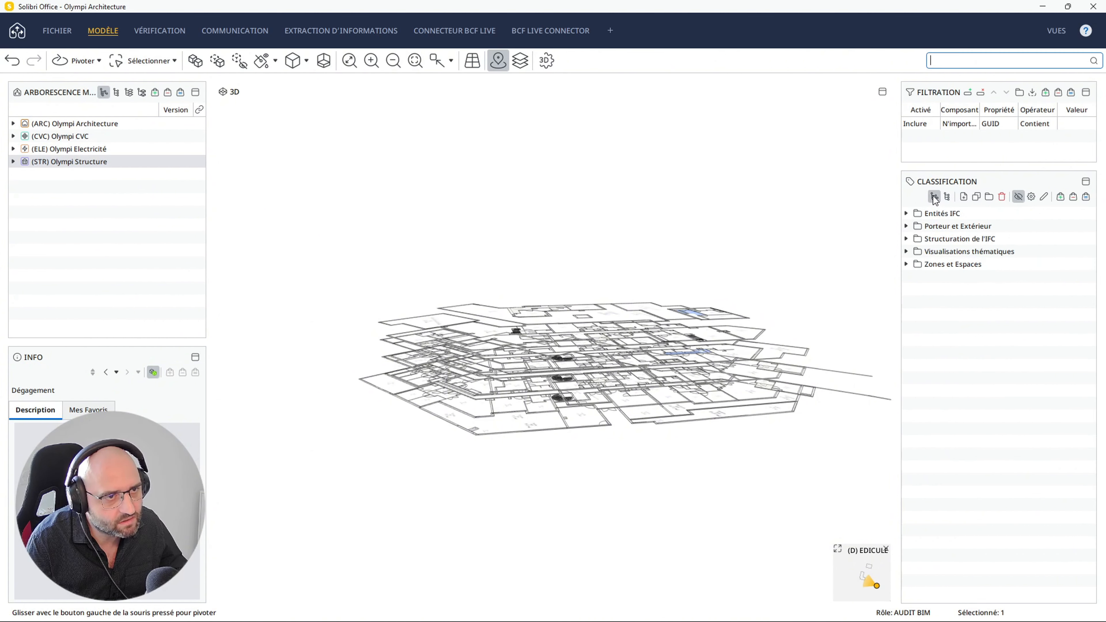
left_click(906, 263)
left_click(932, 290)
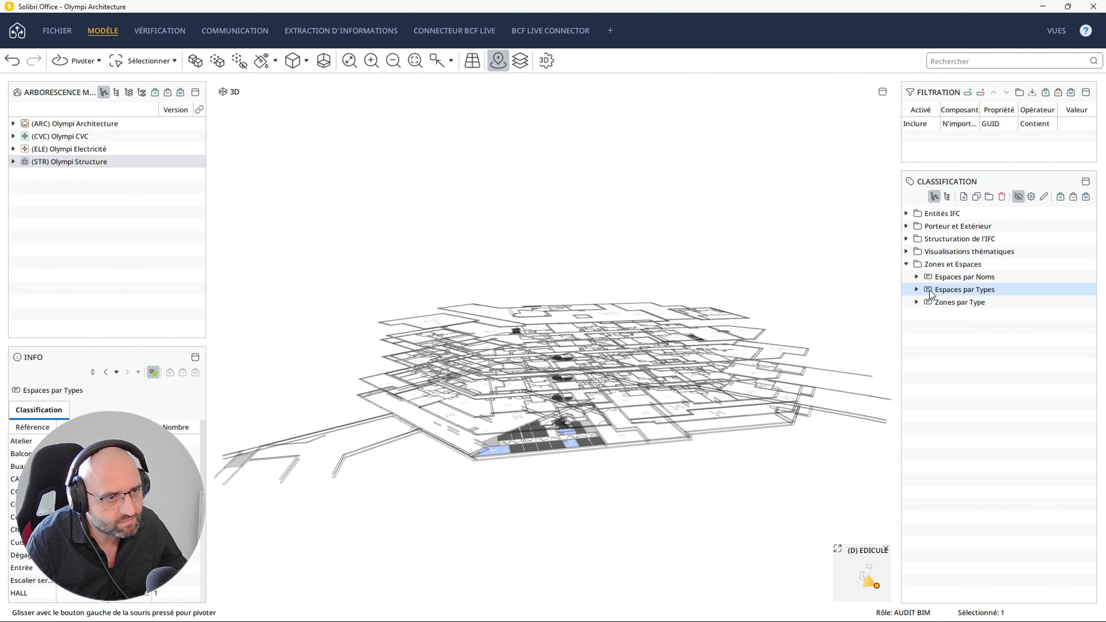
left_click(916, 289)
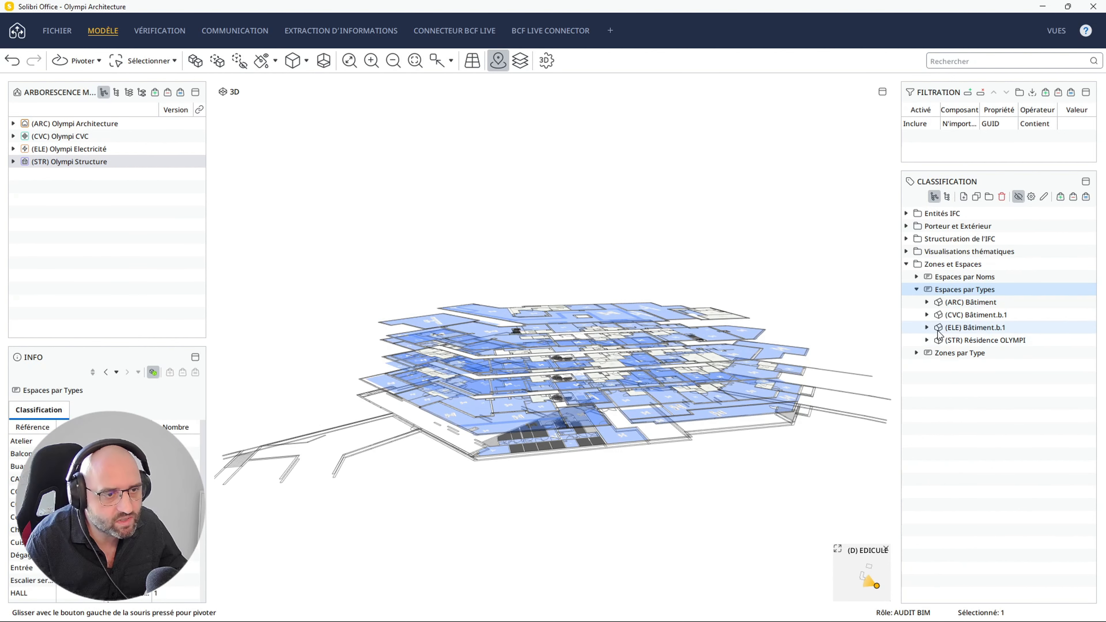
left_click(927, 302)
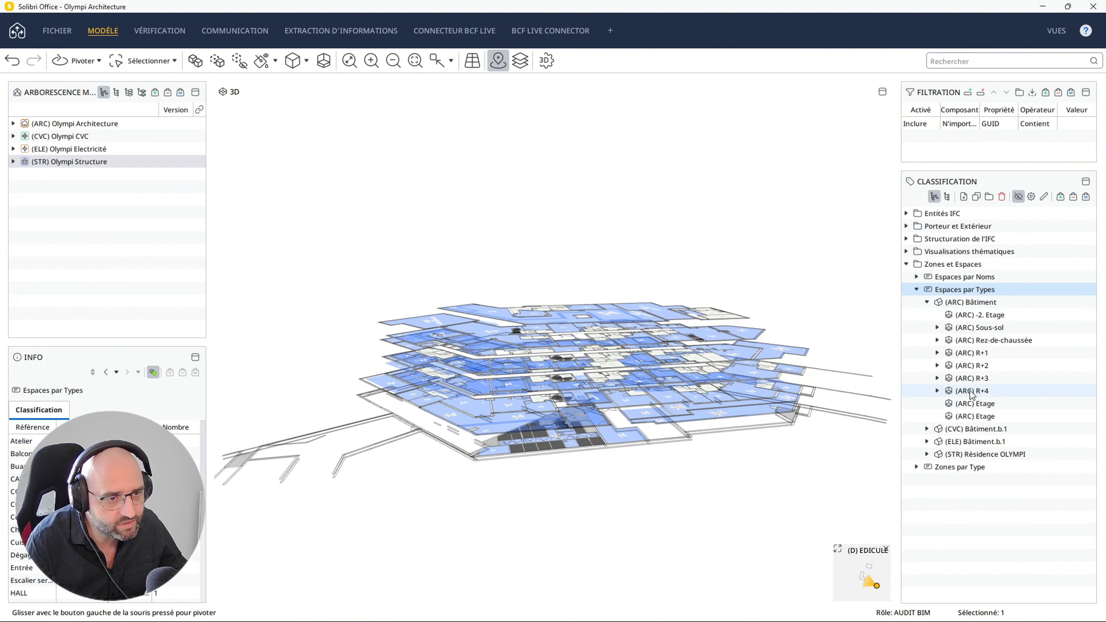
Isolate the spaces of (ARC) R+2, inspect them from above in 3D and expand the storey's space types
left_click(948, 366)
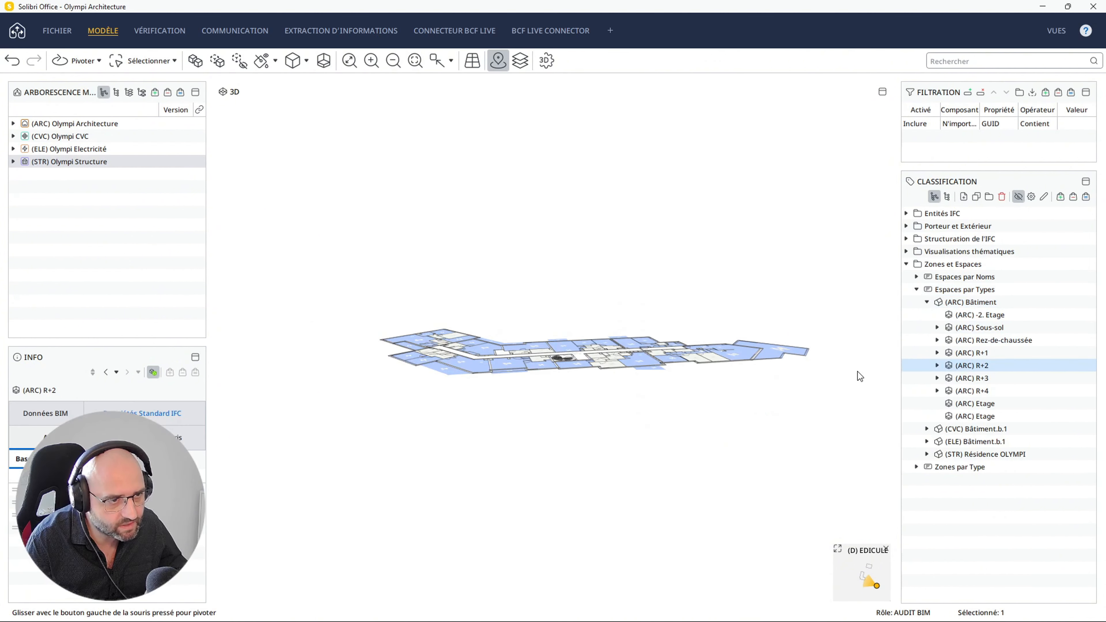
scroll(607, 386, "up", 3)
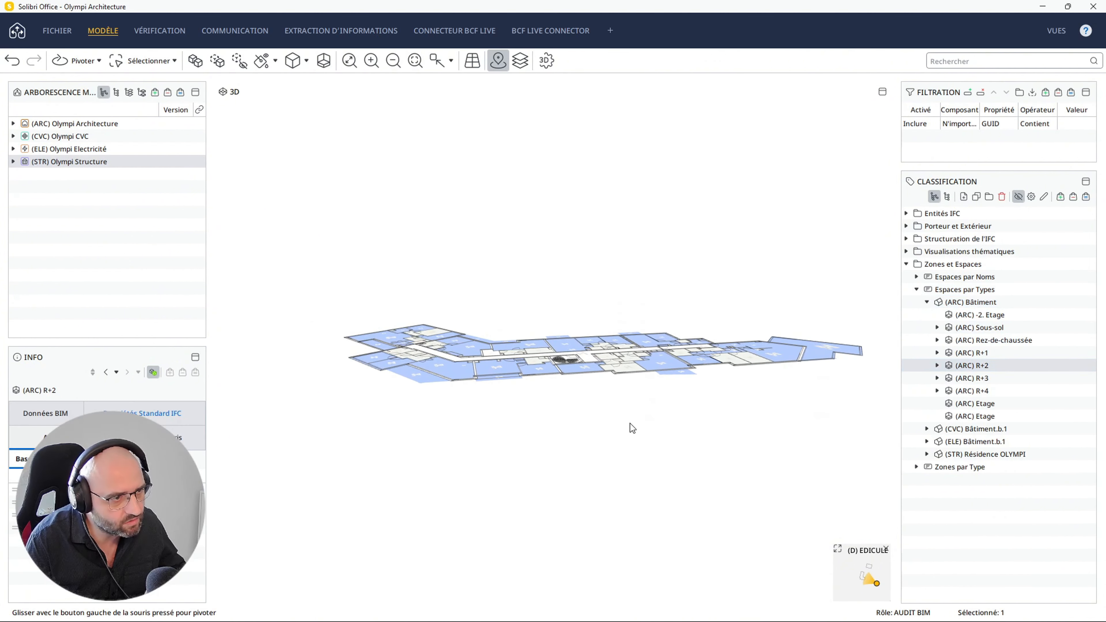
scroll(636, 379, "up", 4)
left_click_drag(635, 403, 743, 440)
left_click(937, 366)
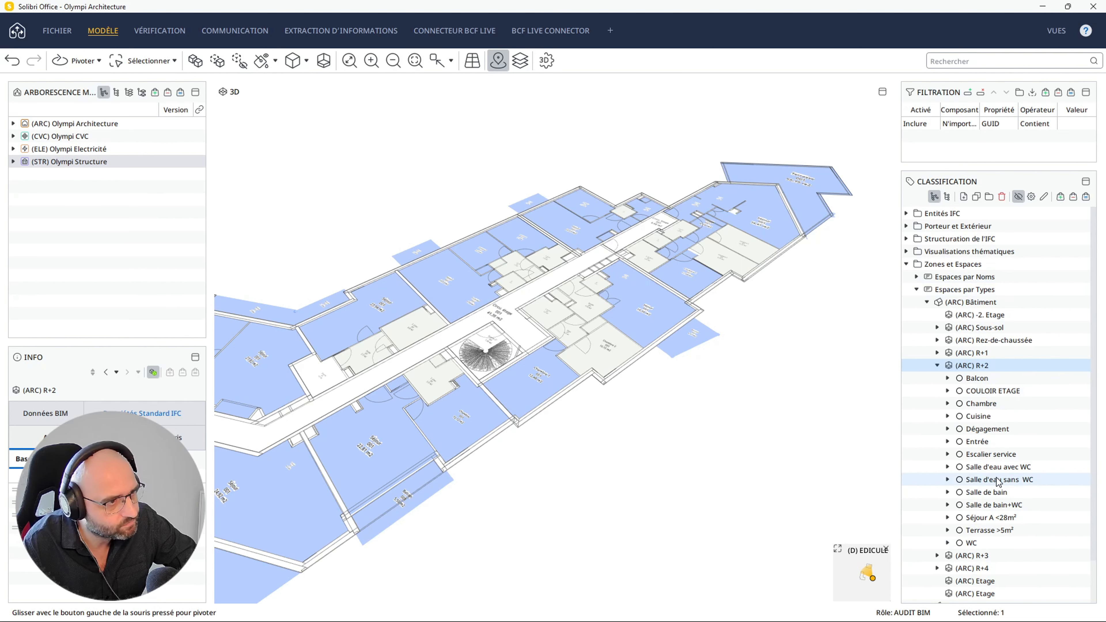
Examine R+2 spaces by type, going through Entrée, the Salle d'eau types, Salle de bain, Escalier service, Cuisine and Séjour A <28m²
left_click(979, 442)
left_click(980, 468)
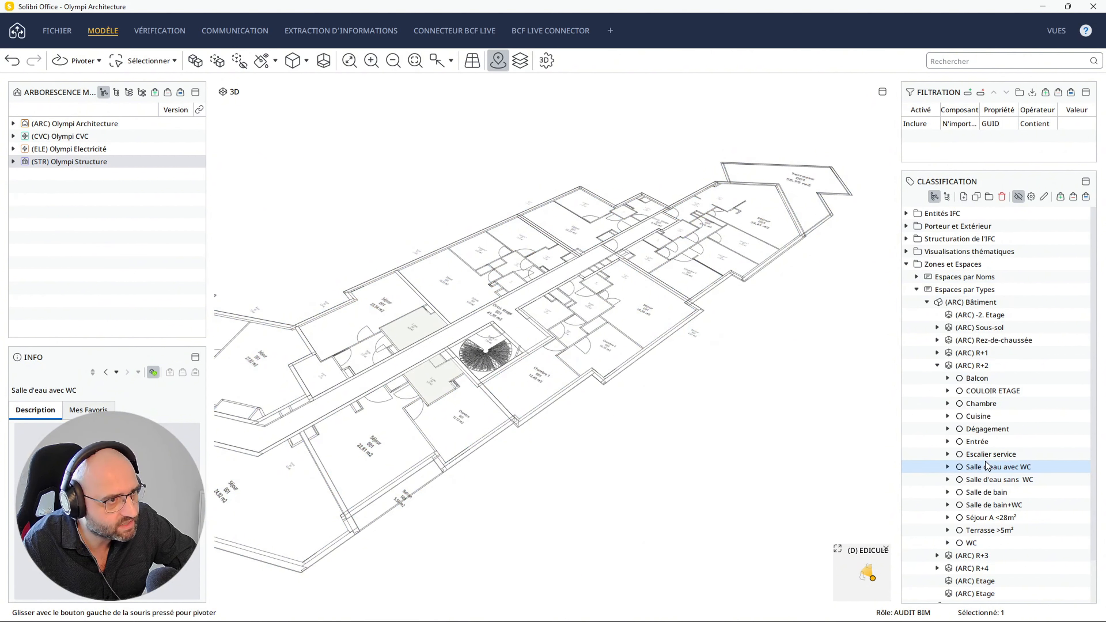
left_click(980, 479)
left_click(981, 493)
left_click(985, 455)
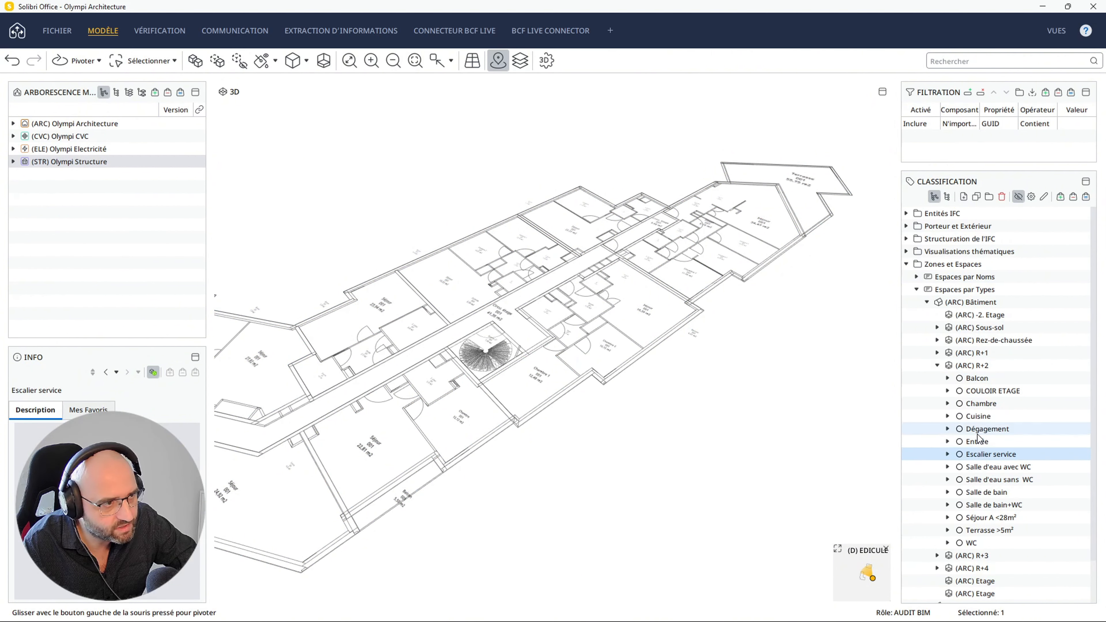
left_click(978, 416)
left_click(985, 518)
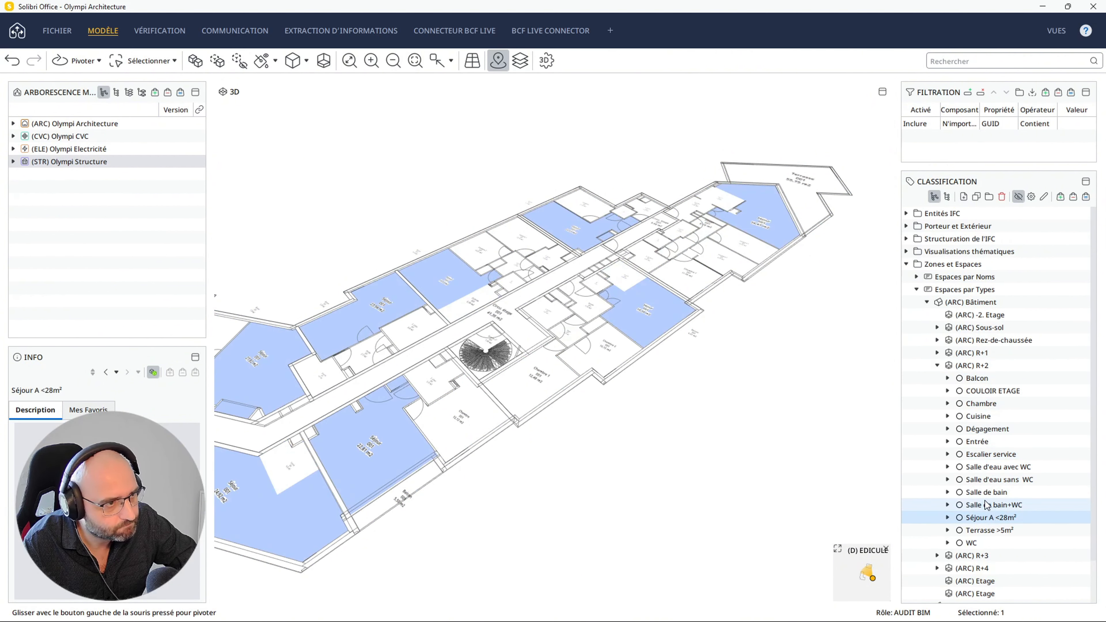
Compare further R+2 space types in the 3D plan: Salle de bain+WC, Séjour A <28m², Terrasse >5m², Salle de bain, Dégagement and Chambre
left_click(983, 479)
left_click(994, 505)
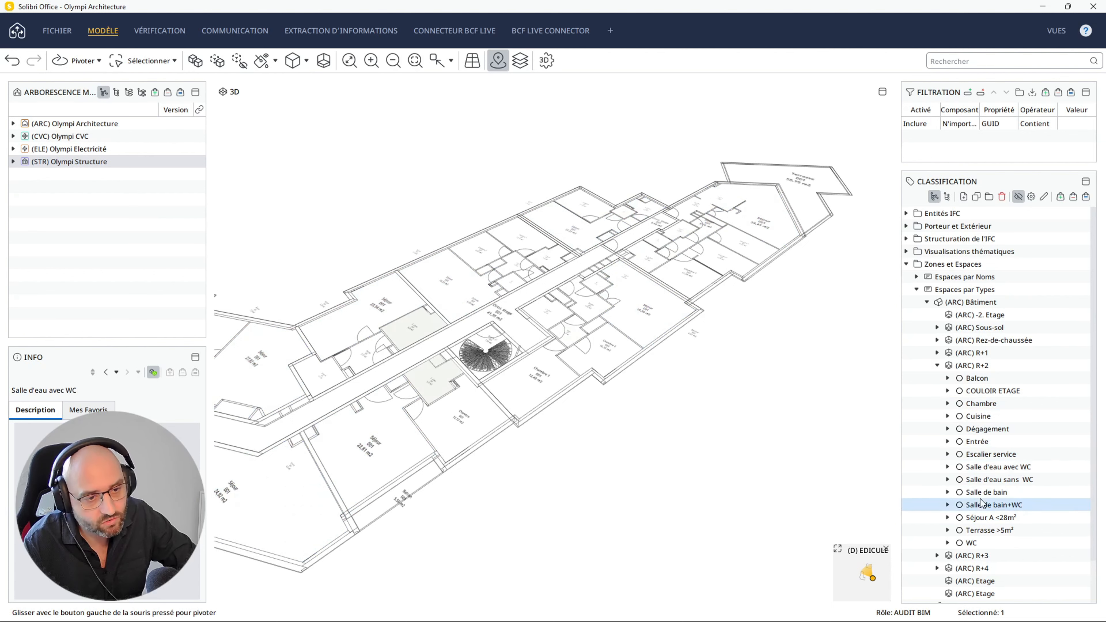
left_click(990, 517)
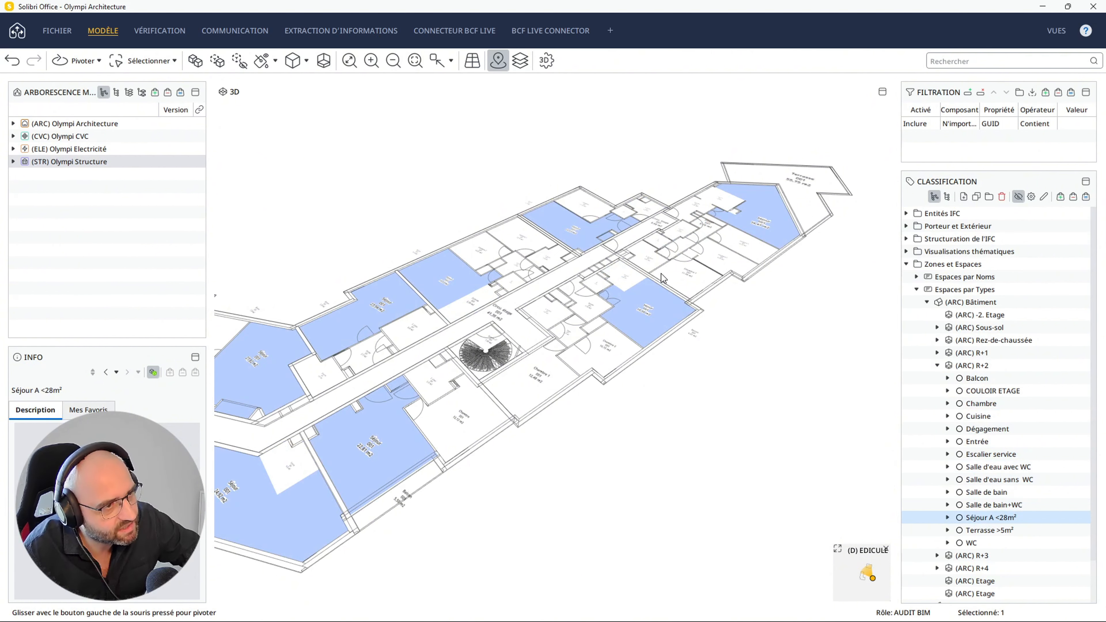
left_click(985, 530)
left_click(983, 480)
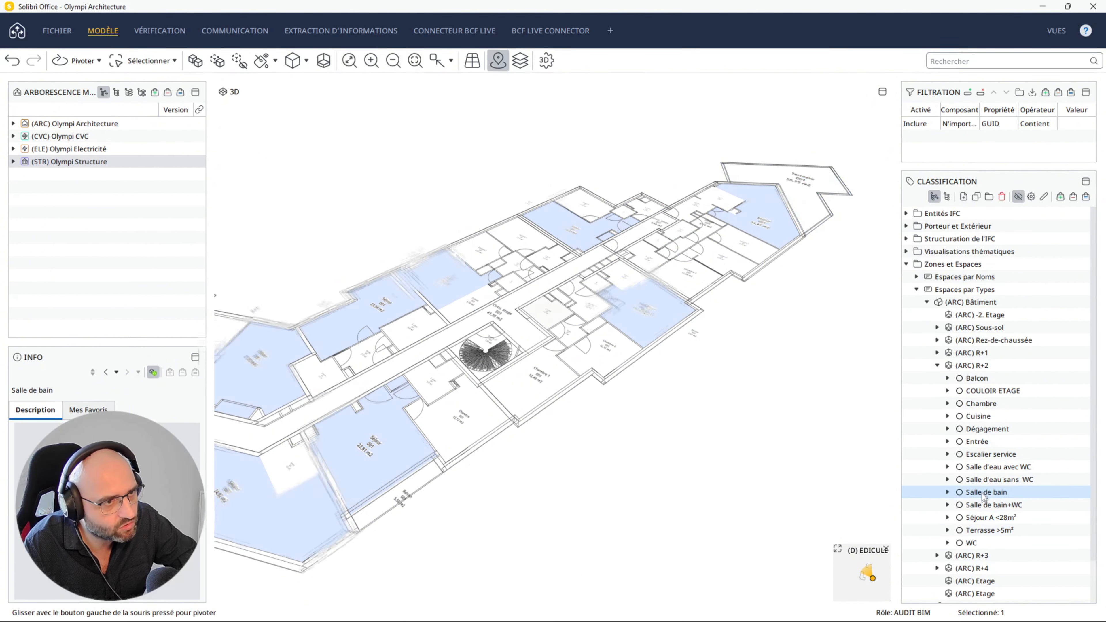
left_click(980, 430)
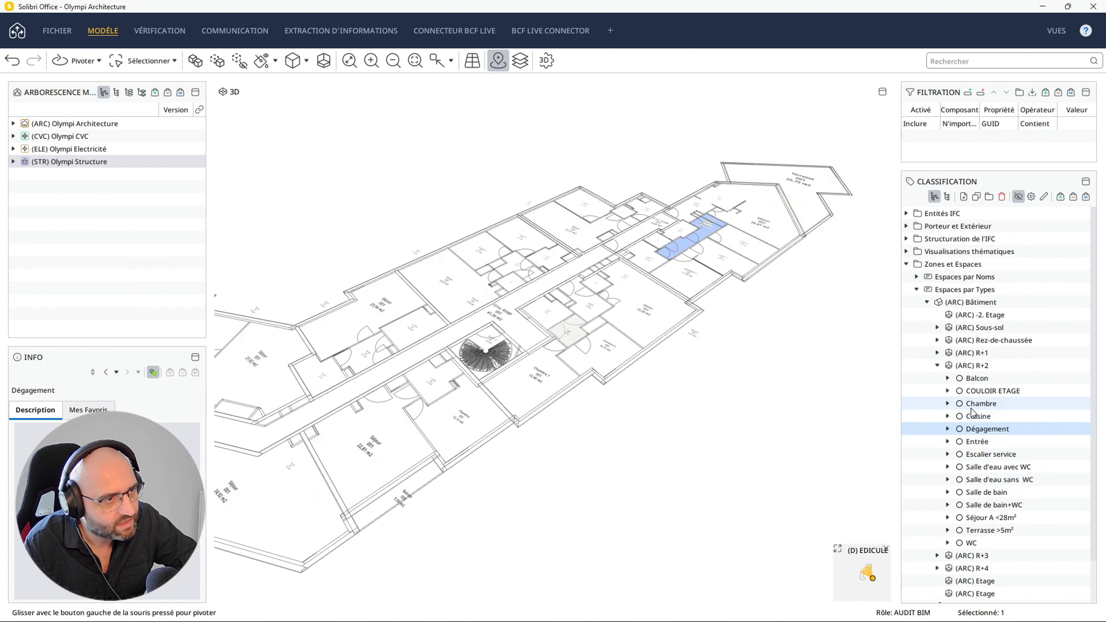
left_click(972, 404)
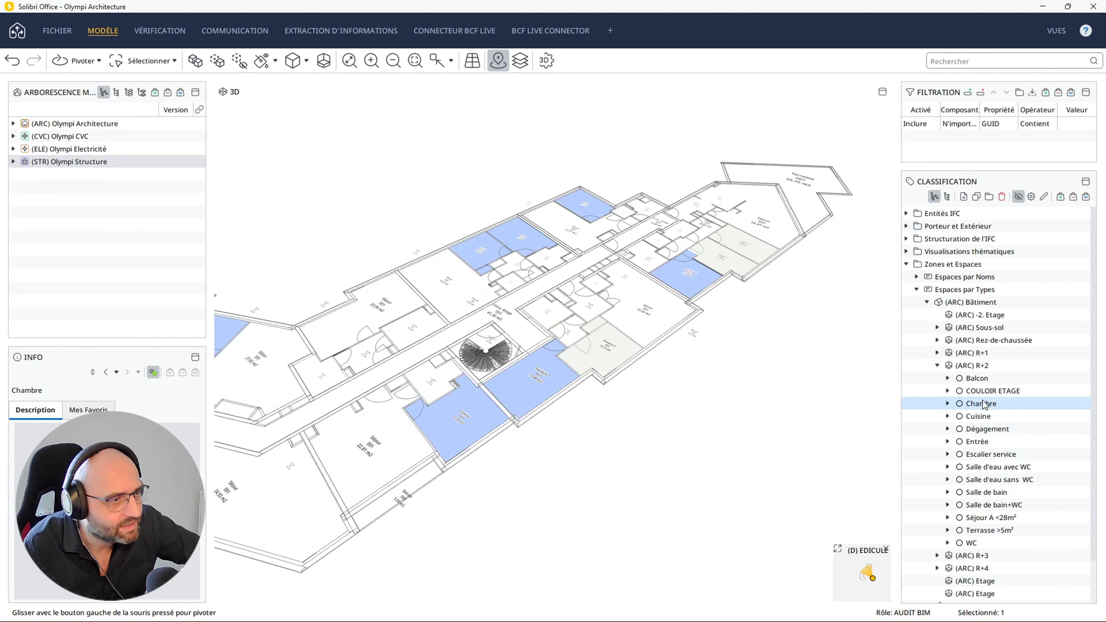
Collapse the Espaces par Types hierarchy and display the complete building model again
left_click(939, 365)
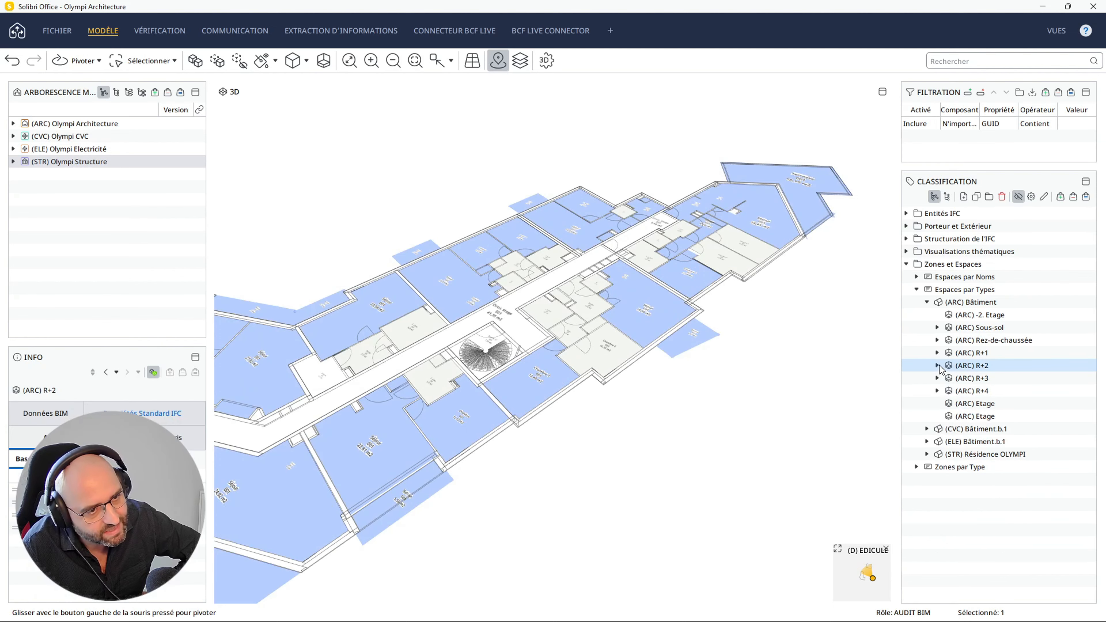
left_click(927, 303)
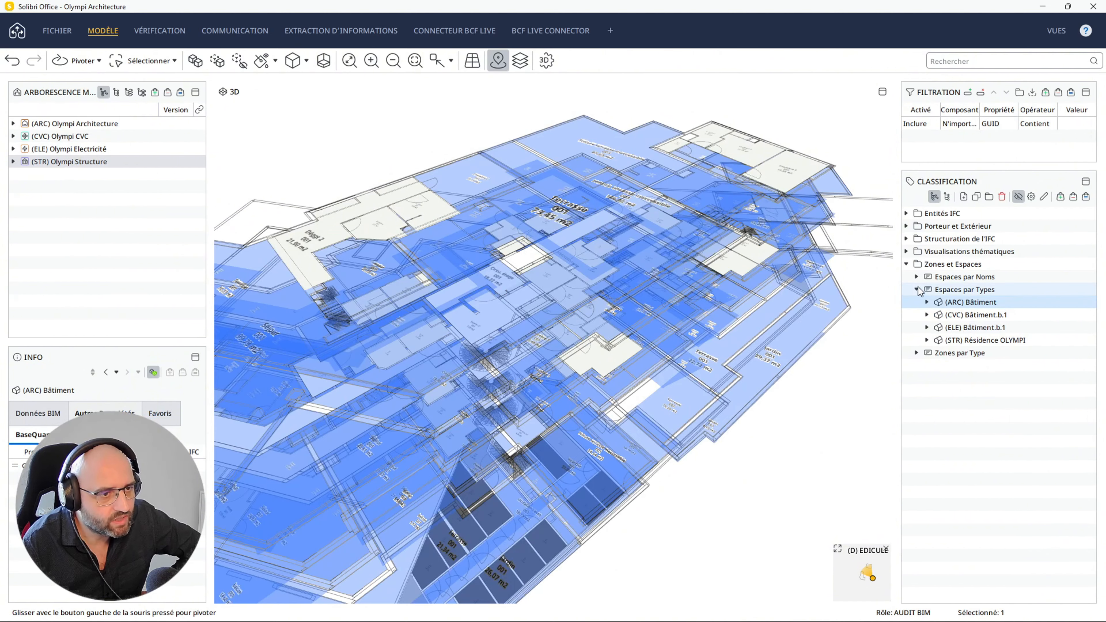
left_click(917, 289)
left_click(195, 60)
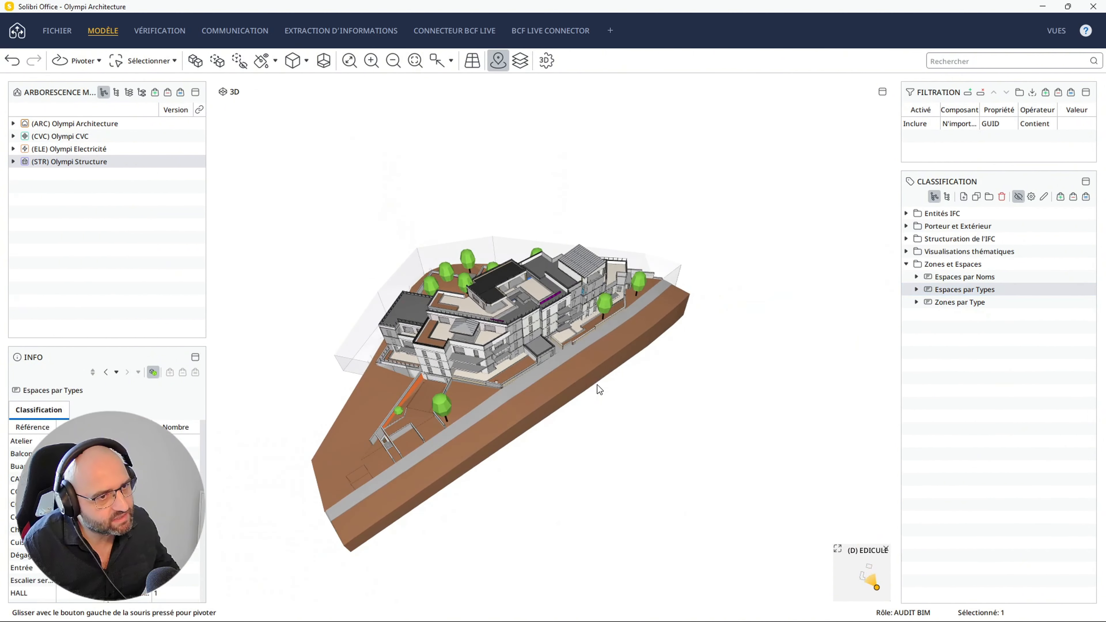
left_click_drag(597, 385, 566, 367)
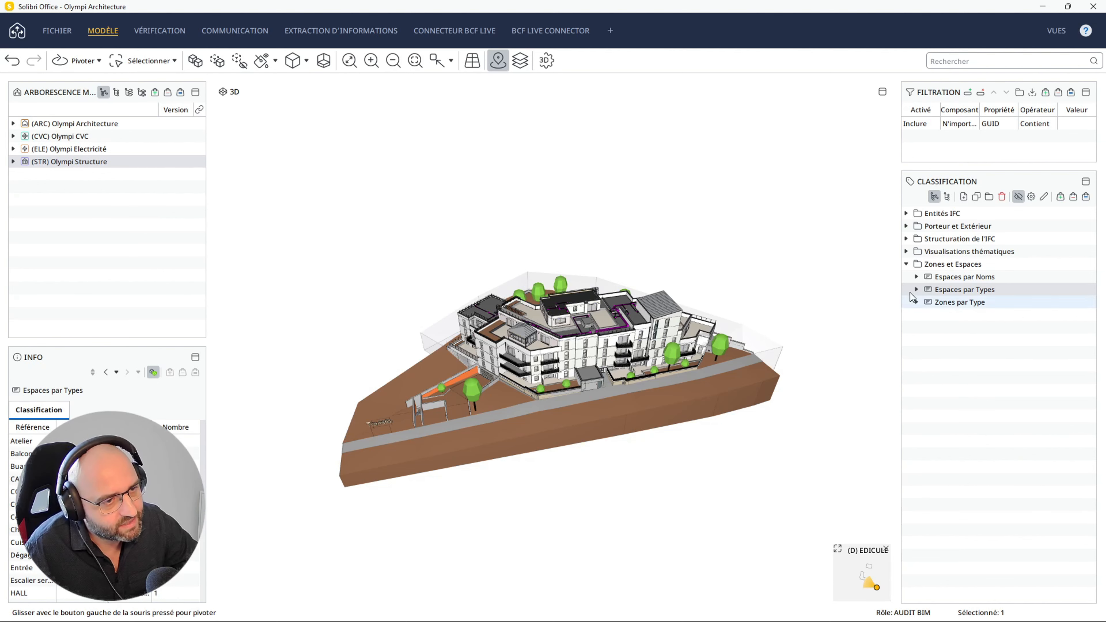
Collapse the Zones et Espaces classification group and show all components of the building model
left_click(906, 265)
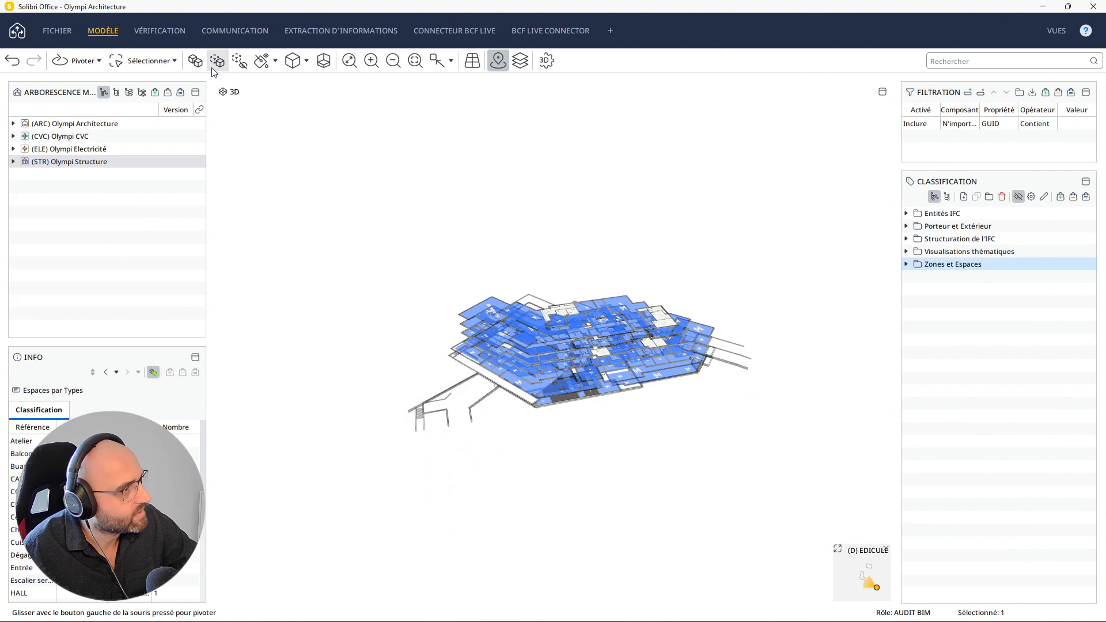
left_click(196, 61)
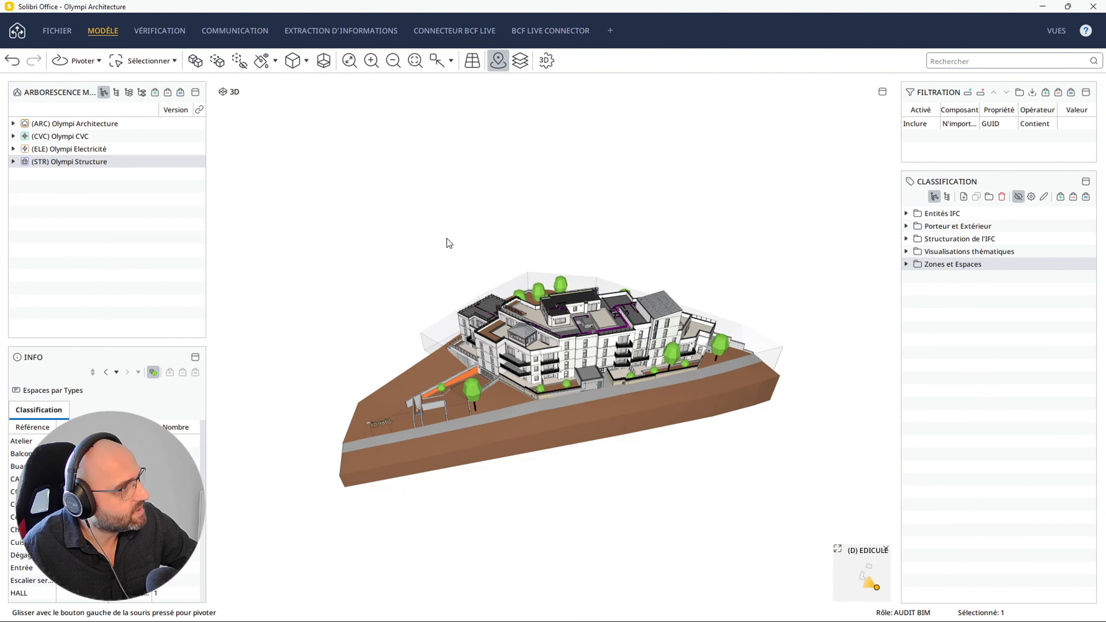
Open the model checking workspace, expand Structuration de l'IFC down to the Arborescence rules and select the rule Exiger un seul site
left_click(158, 30)
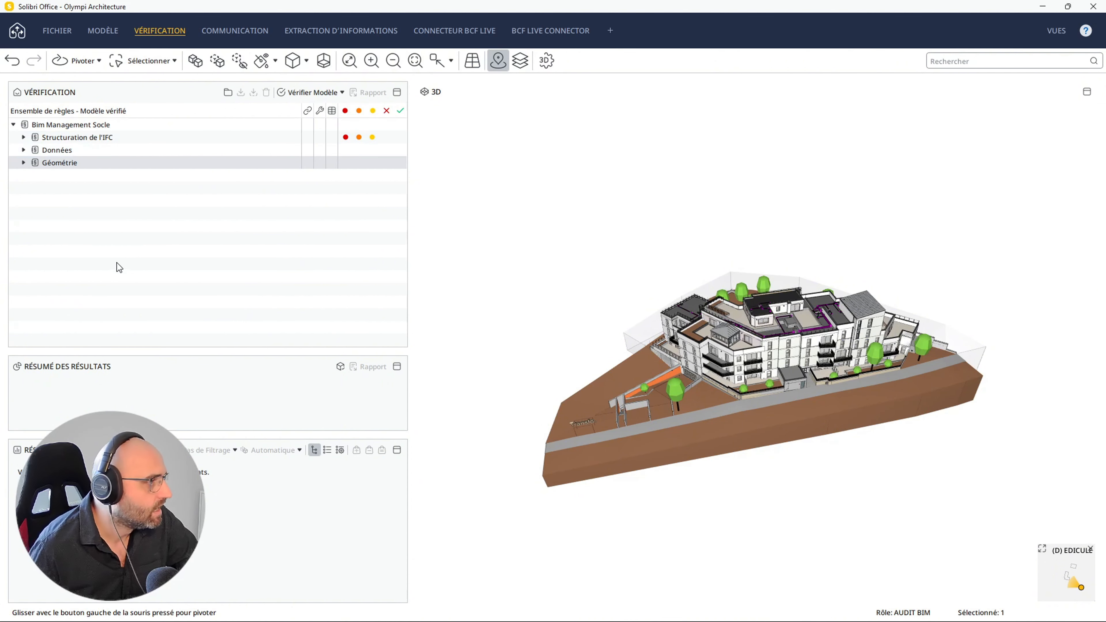
left_click(23, 138)
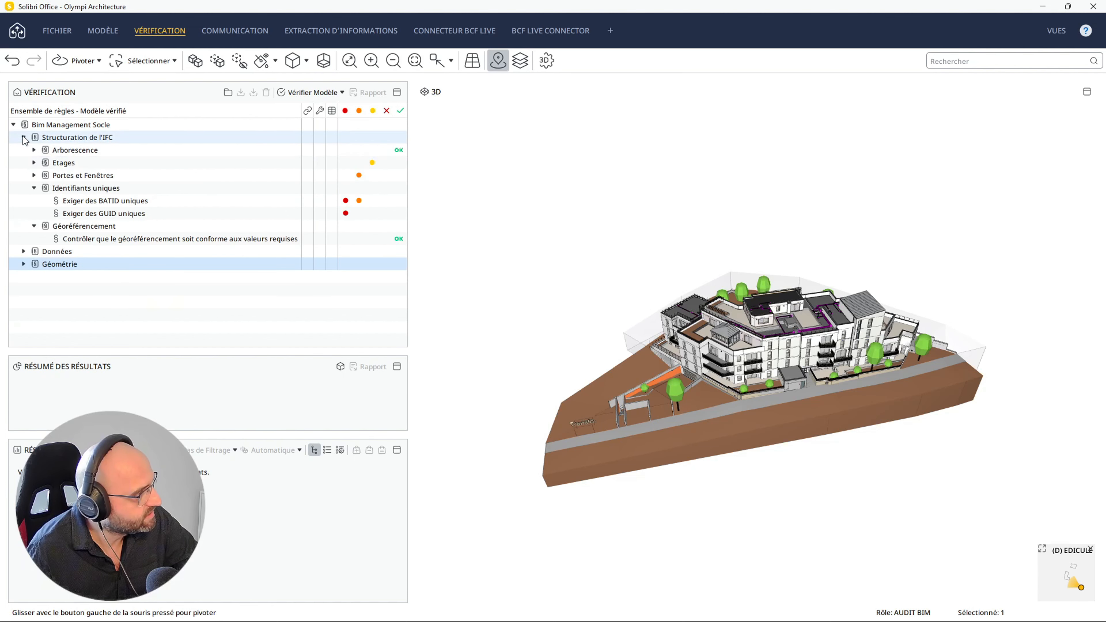
left_click(34, 188)
left_click(35, 200)
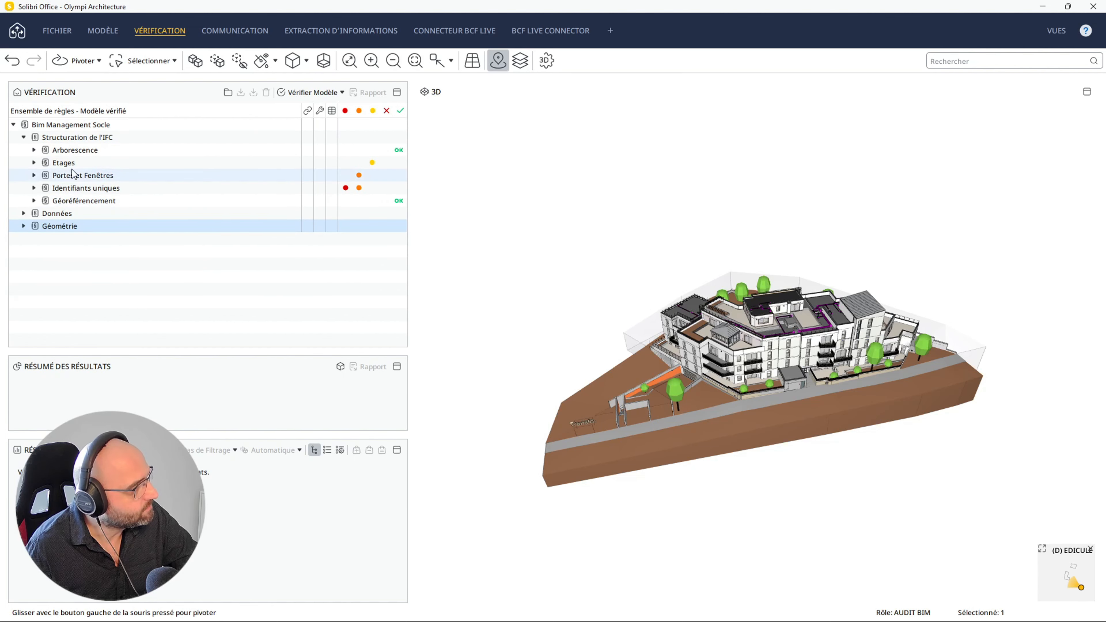
left_click(48, 151)
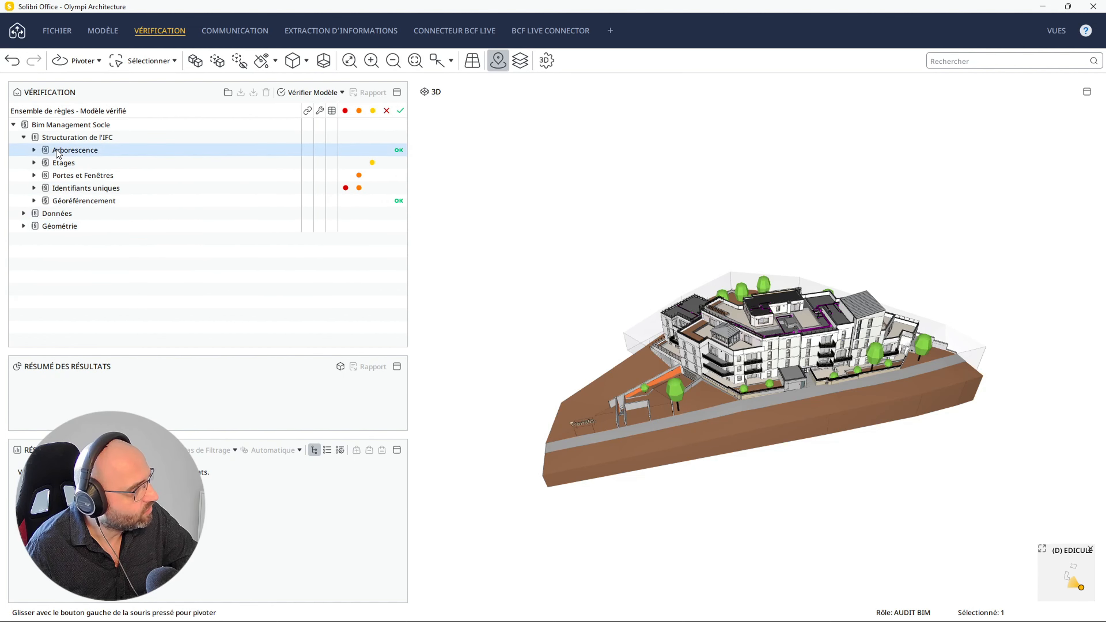
left_click(33, 150)
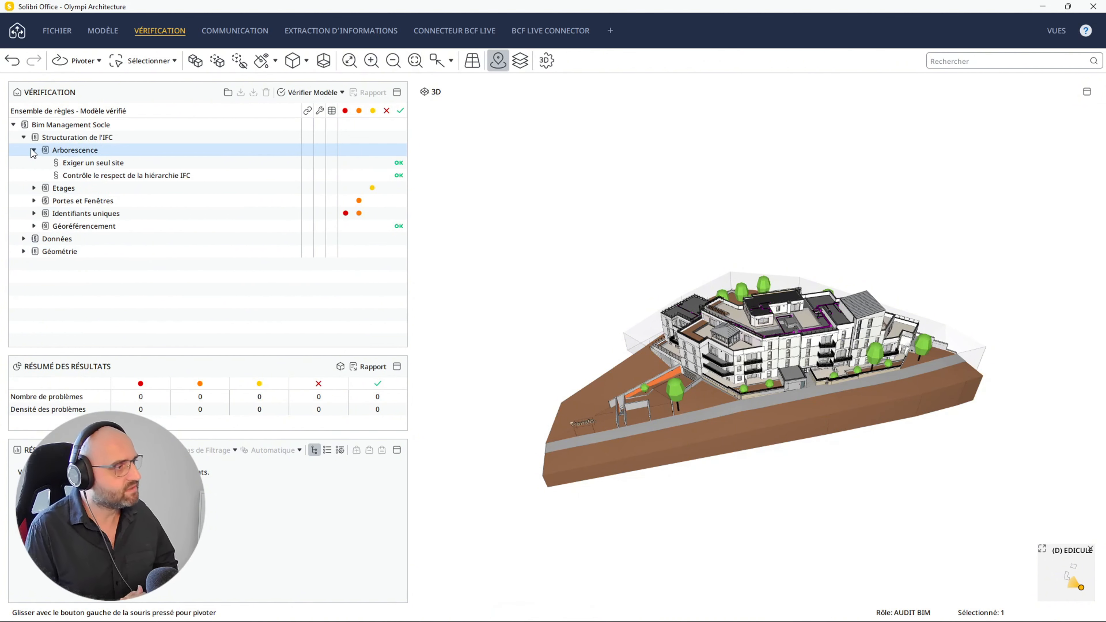
left_click(96, 163)
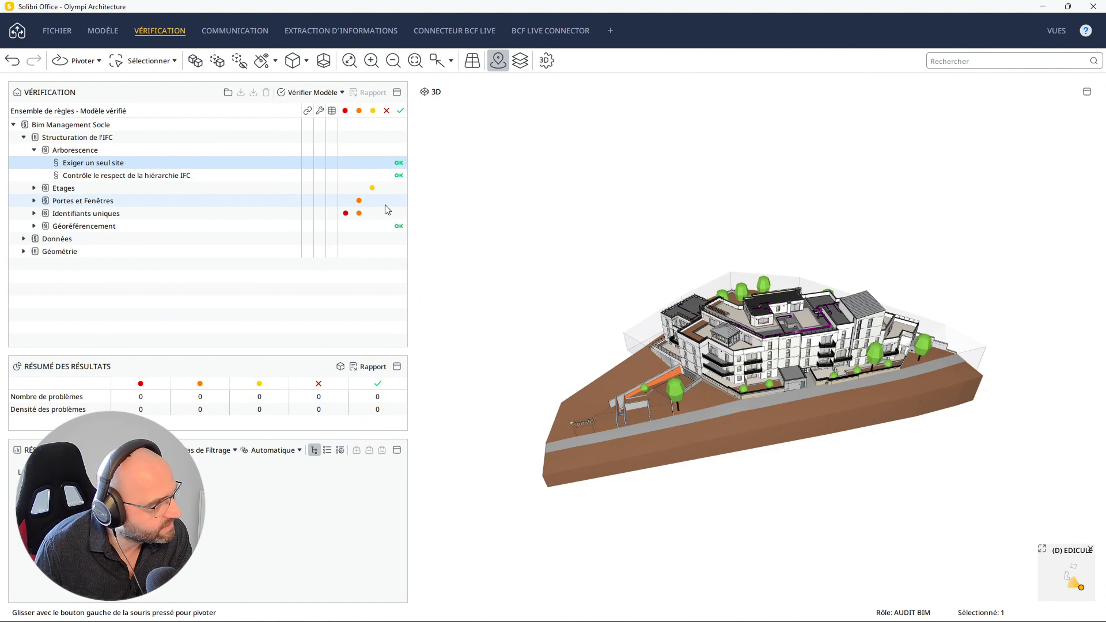
Narrow the checking views and open the Info view as a floating window, resized and placed over the 3D model
left_click_drag(411, 201, 312, 201)
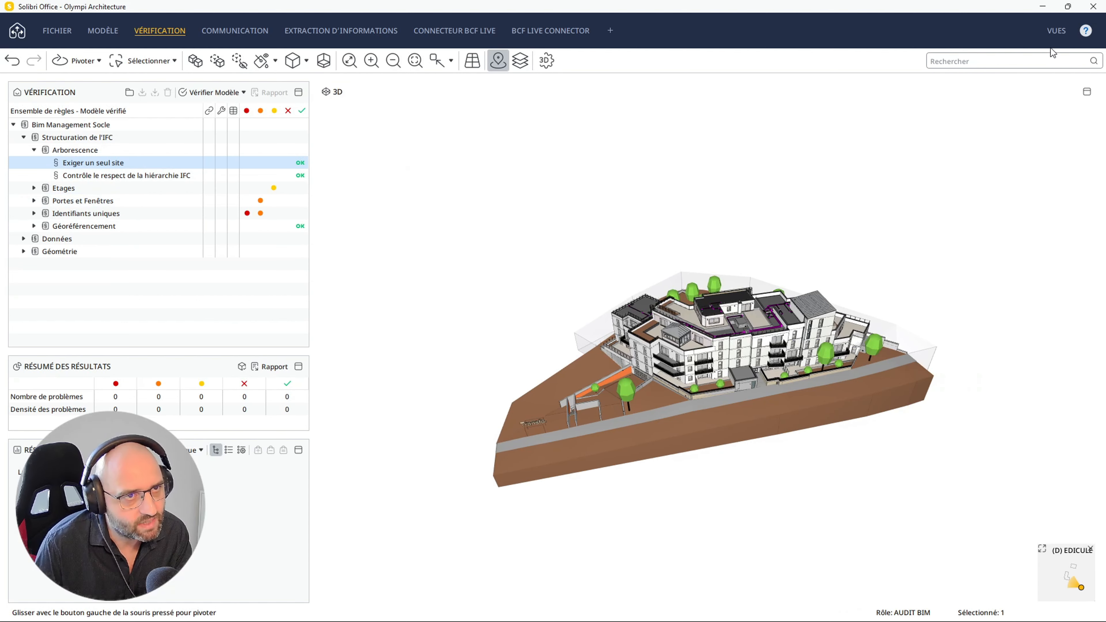
left_click(1057, 31)
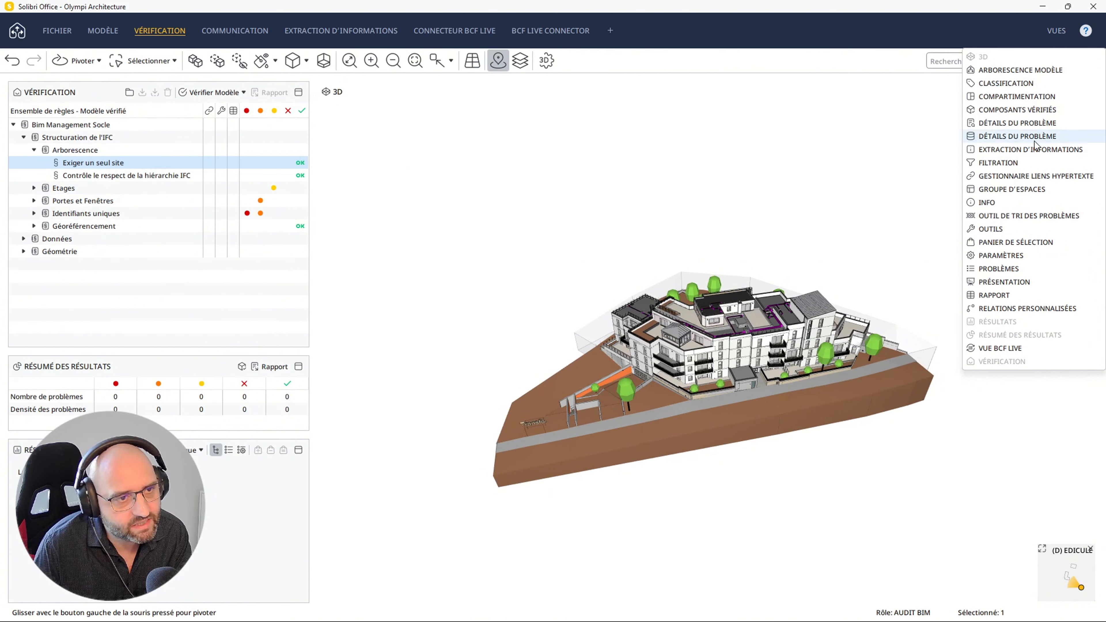
left_click(986, 202)
left_click_drag(657, 152, 950, 163)
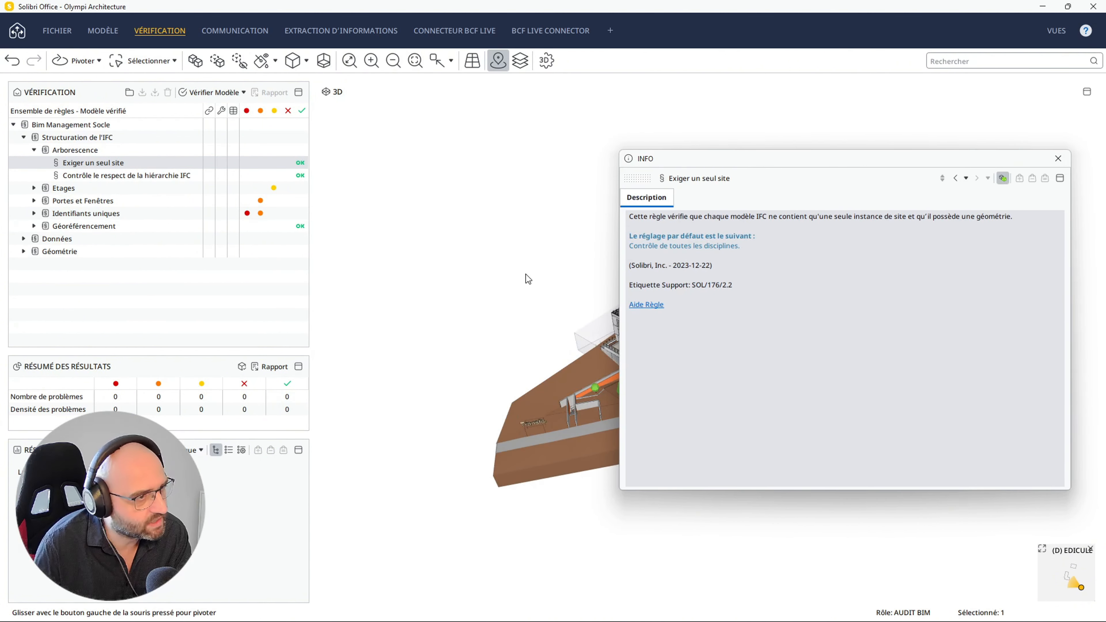
left_click_drag(619, 270, 819, 269)
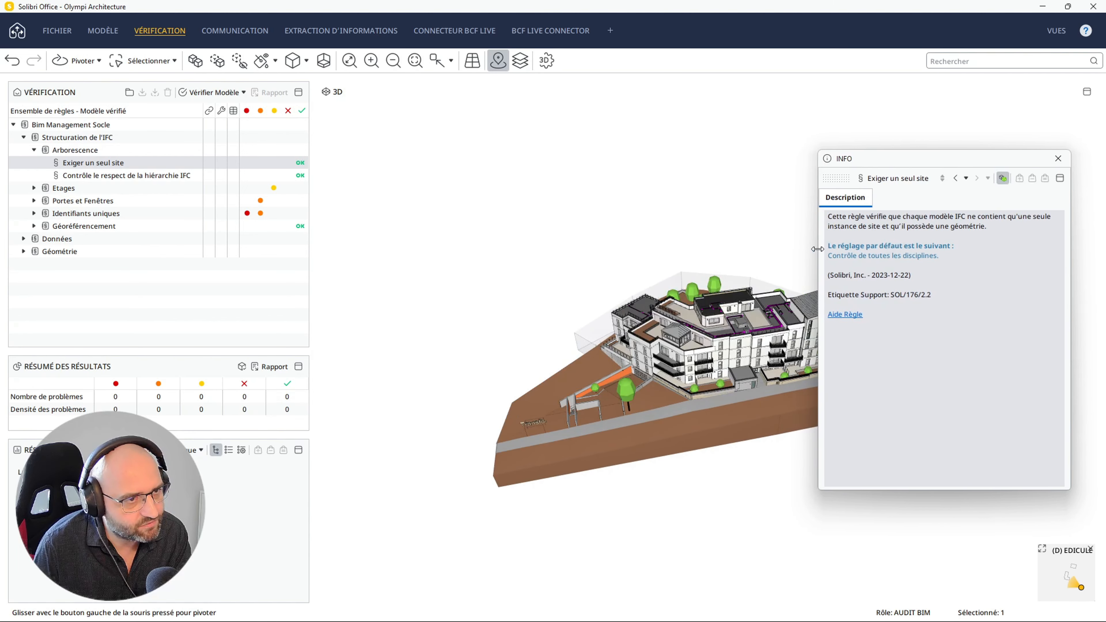
left_click_drag(936, 165, 969, 99)
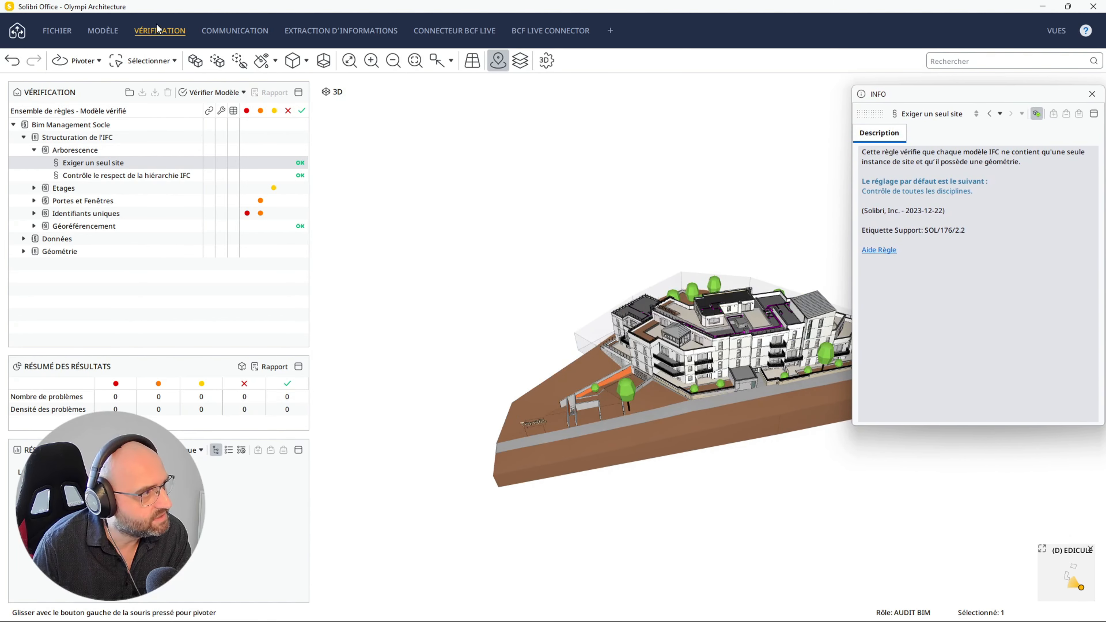
left_click_drag(854, 427, 790, 497)
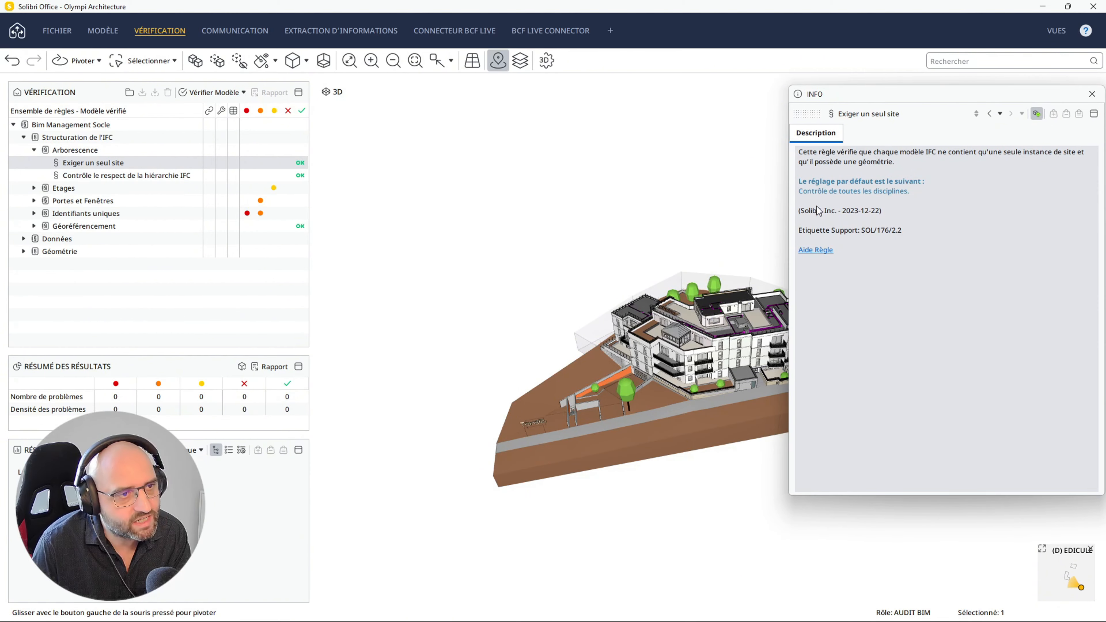
left_click_drag(955, 98, 908, 99)
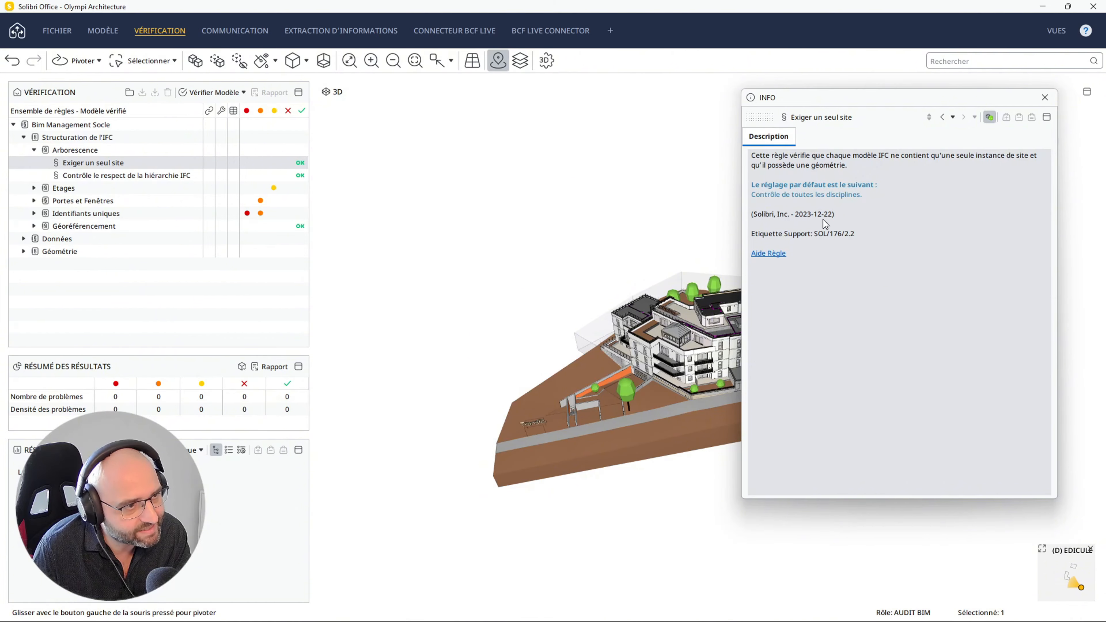
Consult the online rule help for Exiger un seul site in the browser, and return to Solibri
left_click(768, 254)
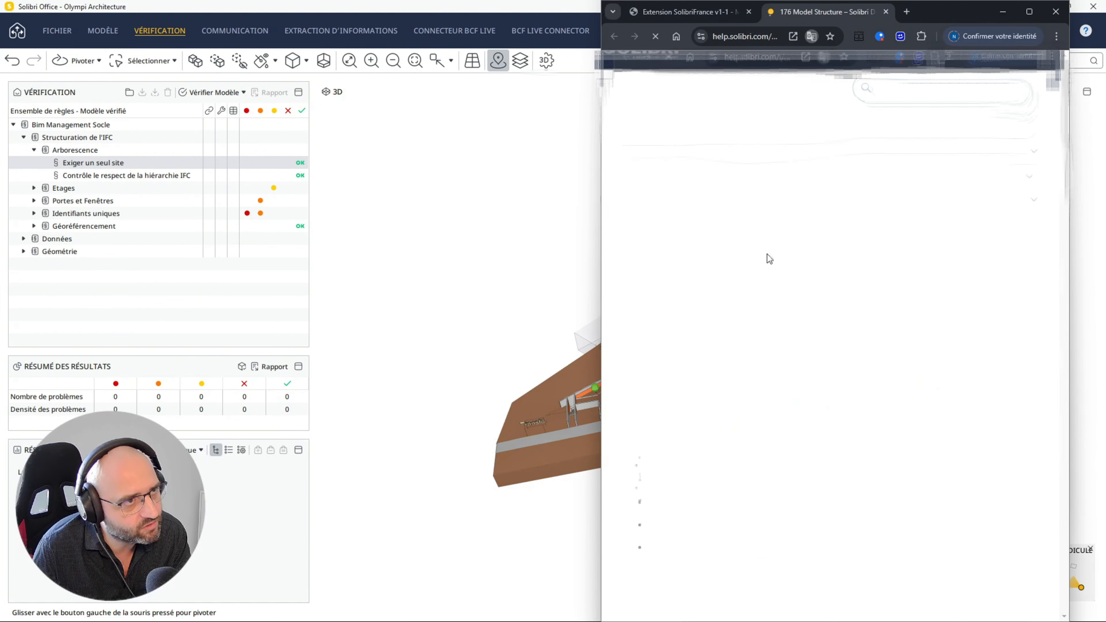
scroll(792, 281, "down", 1)
scroll(796, 281, "down", 15)
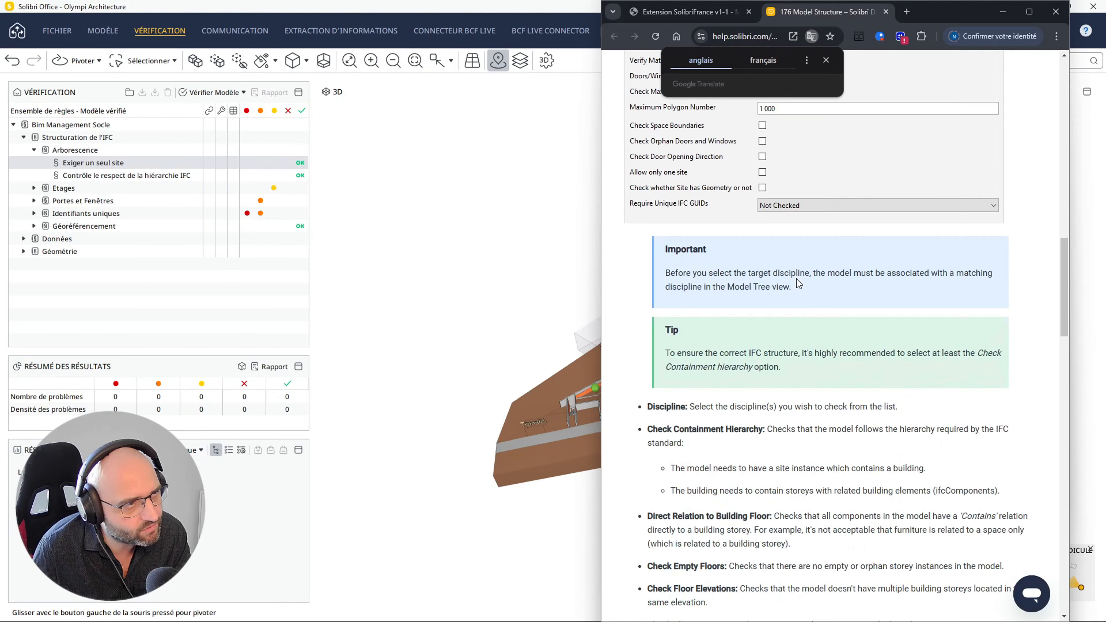
scroll(796, 279, "up", 10)
left_click(1003, 11)
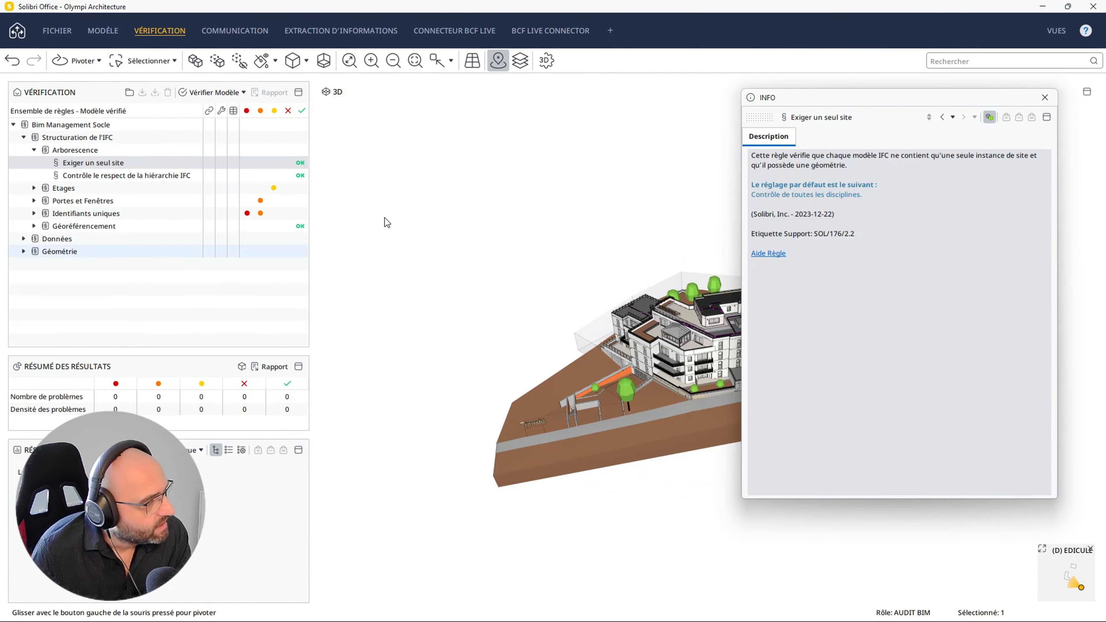
Open the parameters of the rule Exiger un seul site and arrange their window beside the enlarged Info window
right_click(128, 163)
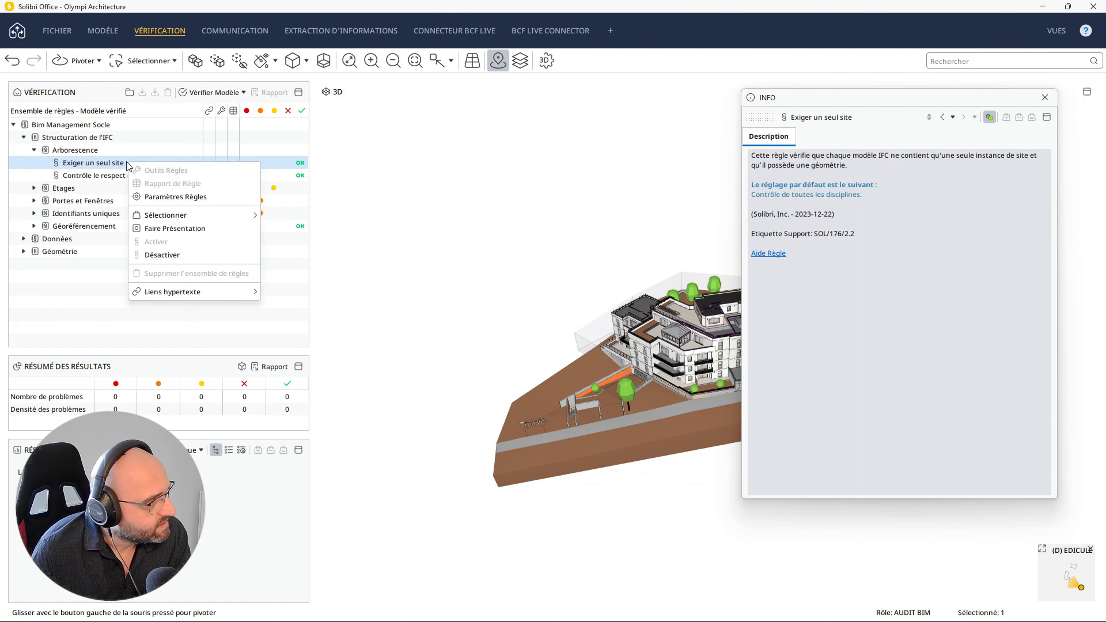
left_click(183, 198)
left_click_drag(600, 90, 531, 96)
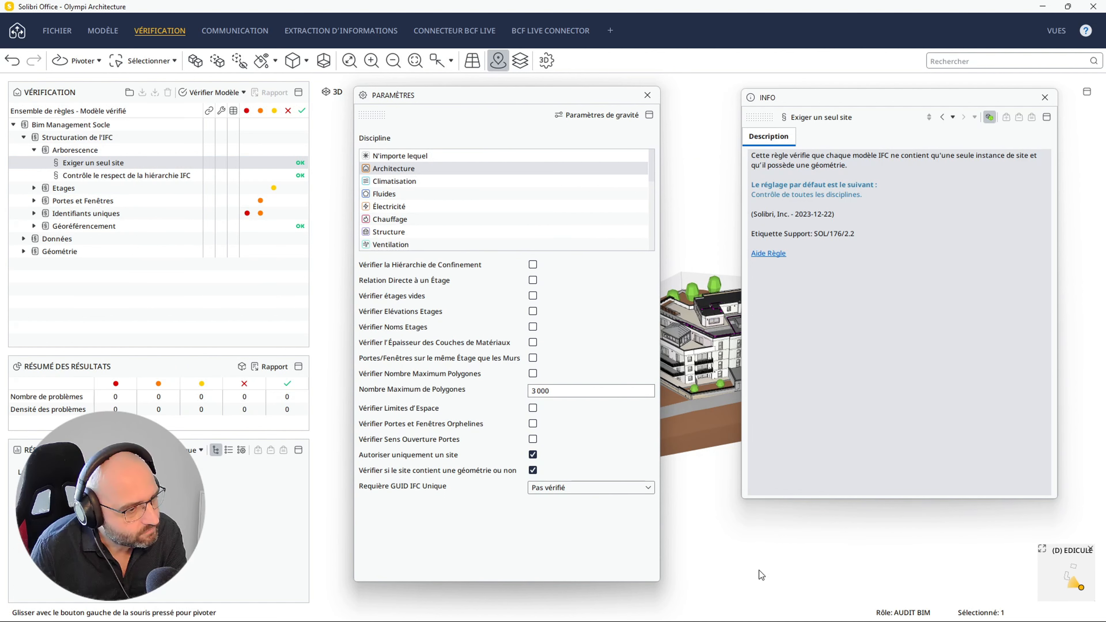
left_click_drag(743, 500, 697, 562)
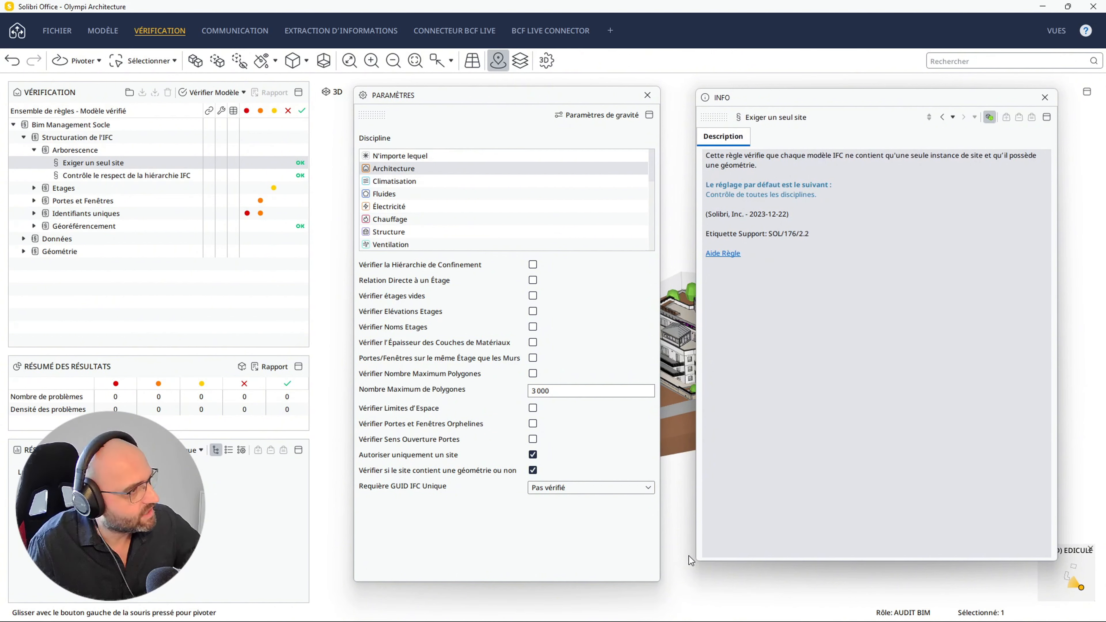
left_click_drag(633, 592, 634, 562)
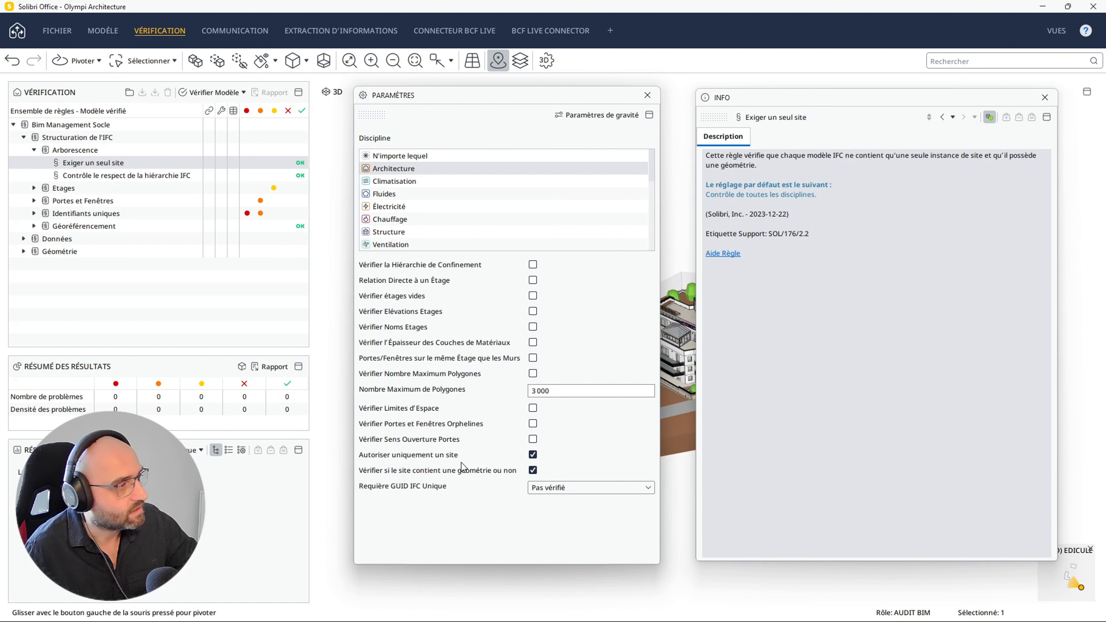
Review the description and parameters of the IFC hierarchy rule and the Etages rules for empty storeys, storey relations, duplicate names and mixed storeys
left_click(153, 177)
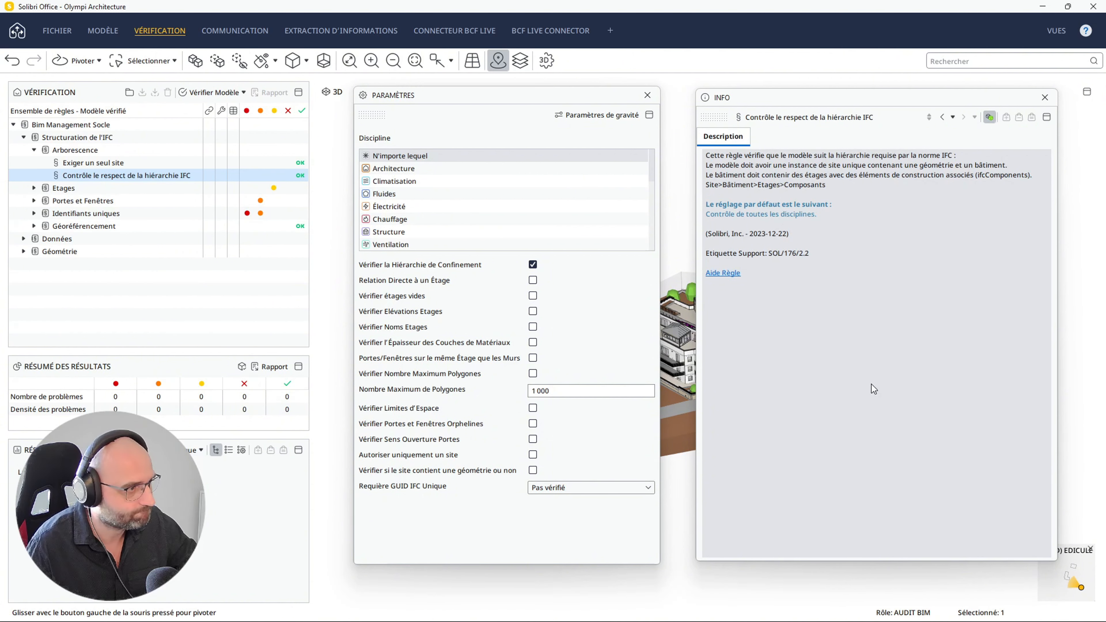
left_click(33, 188)
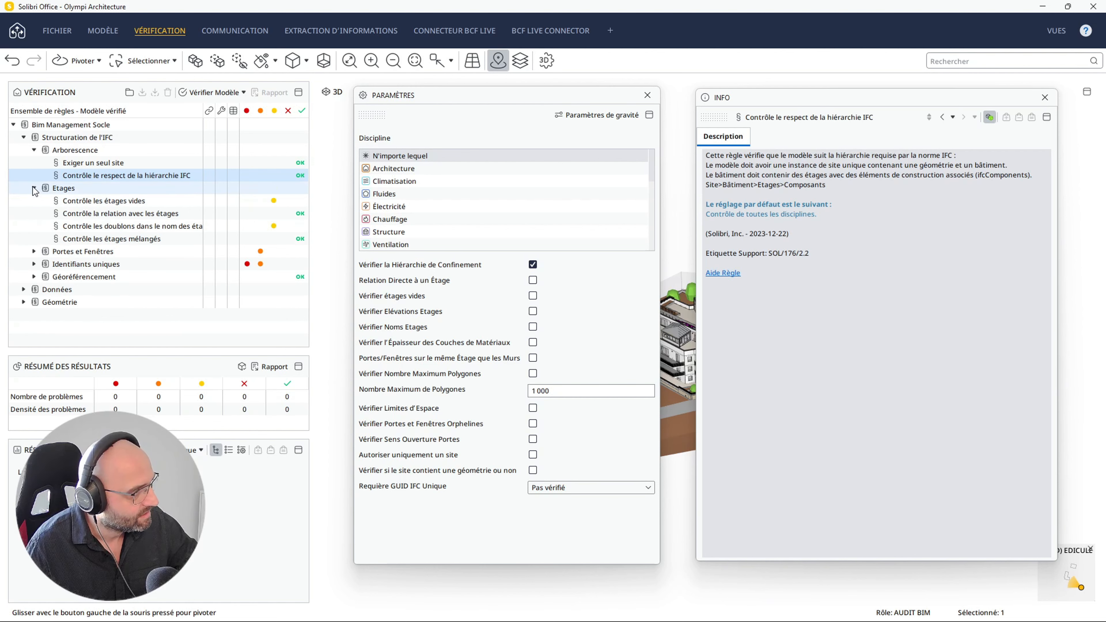
left_click(103, 201)
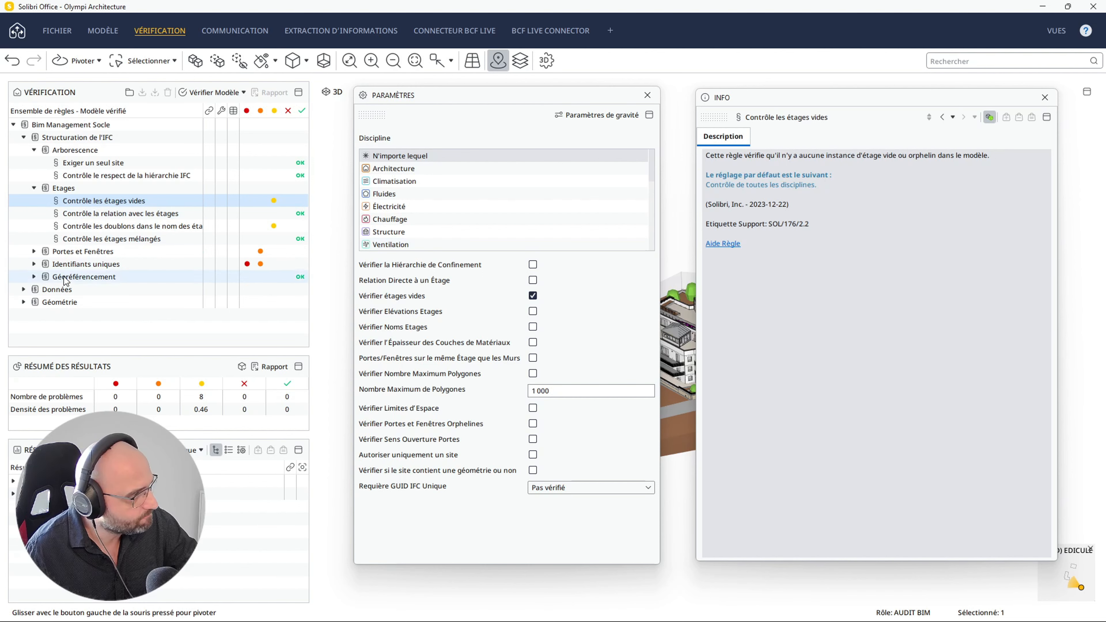
left_click(149, 214)
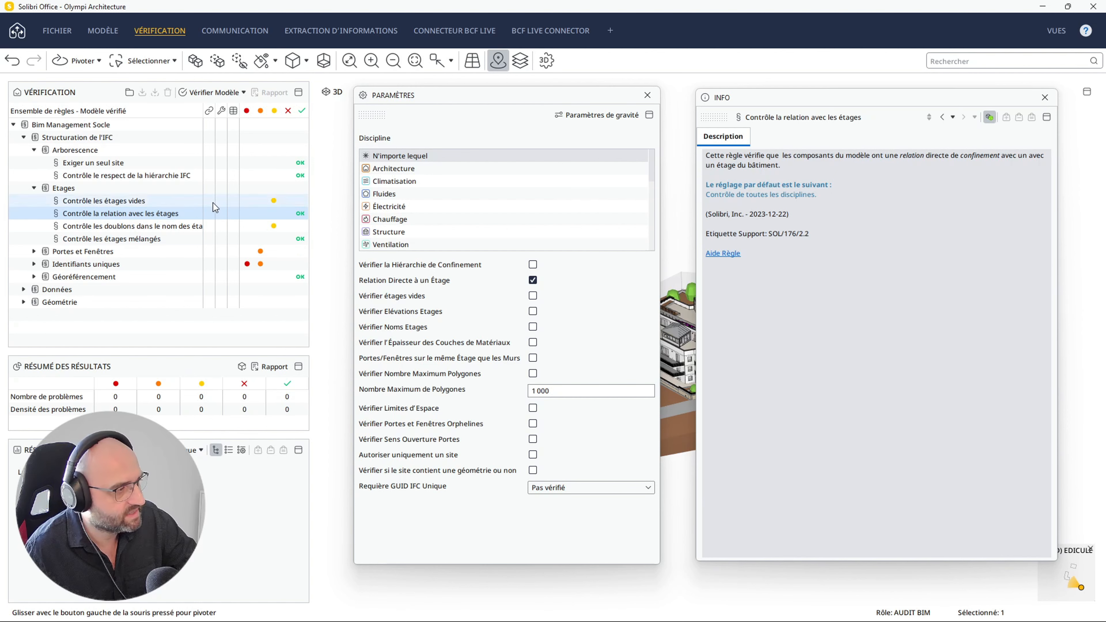
left_click(153, 229)
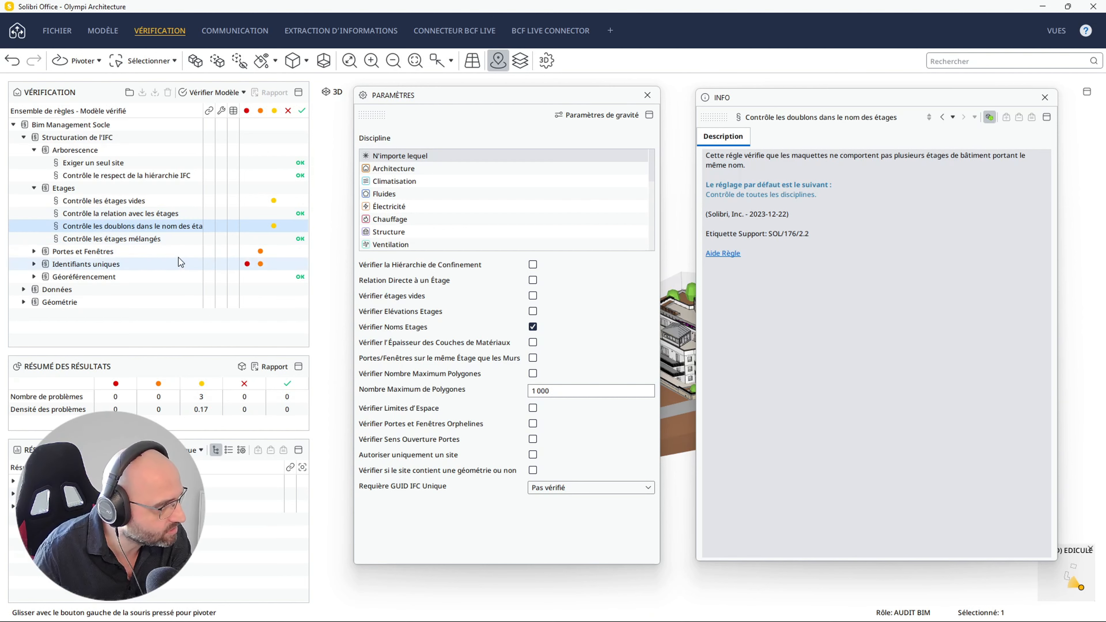
left_click(174, 241)
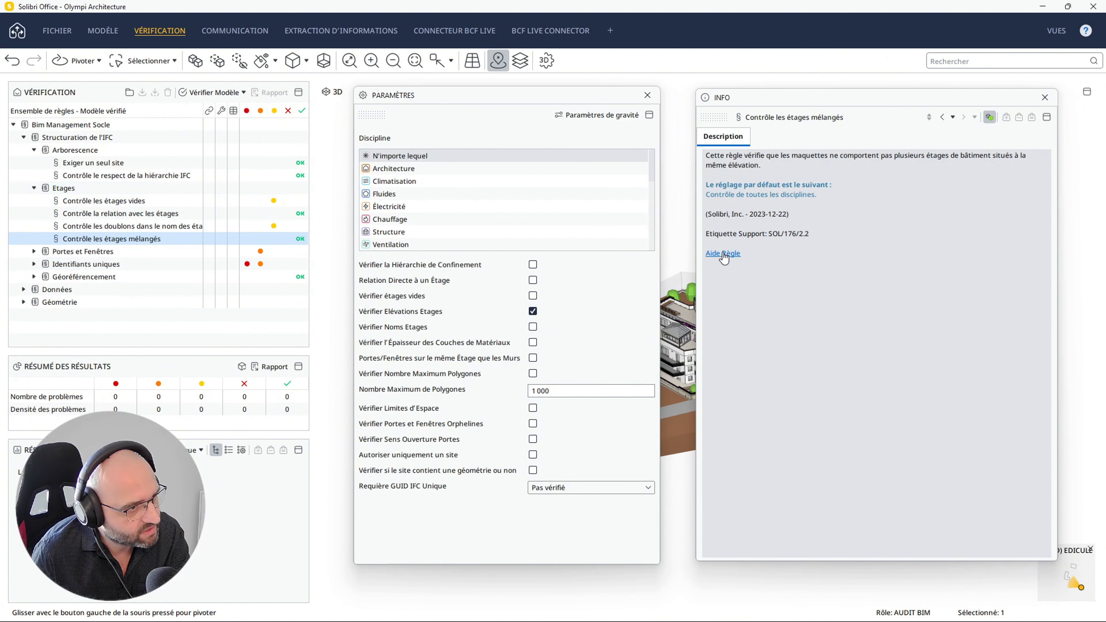
left_click(34, 188)
Review the Portes et Fenêtres rules on door opening direction, same-storey placement and orphan doors and windows, widening the rule list to read their names
left_click(64, 201)
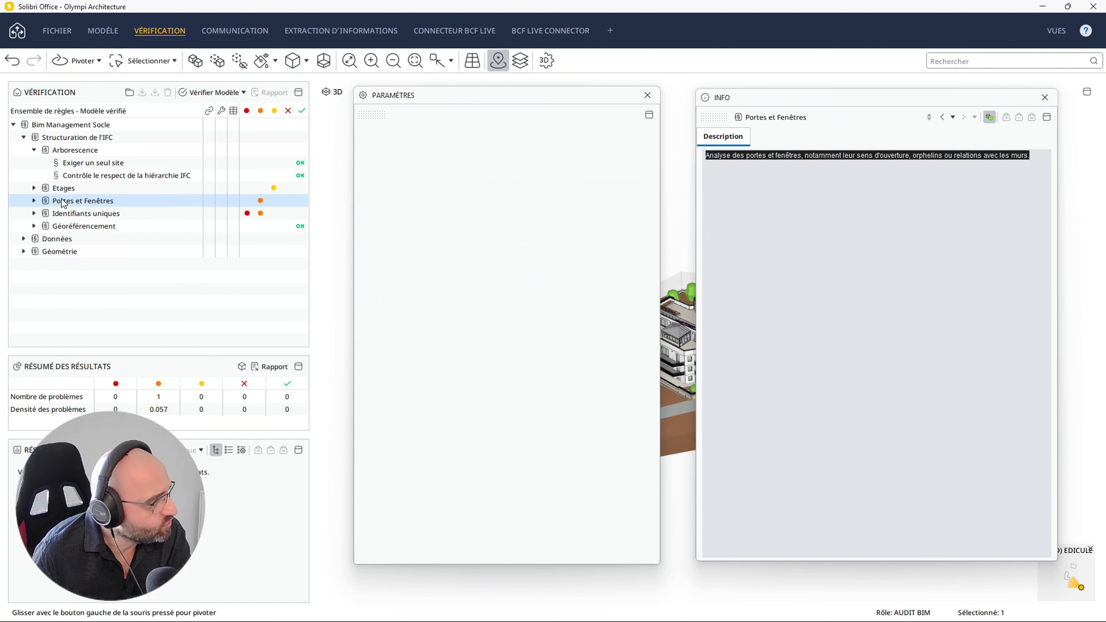
left_click(34, 201)
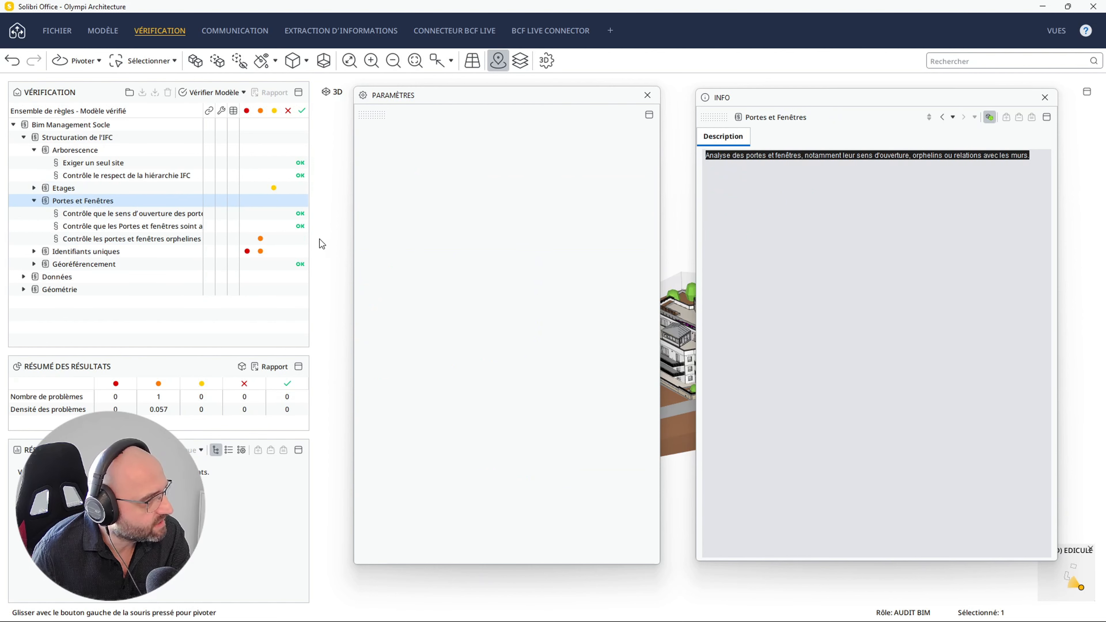
left_click_drag(310, 239, 356, 239)
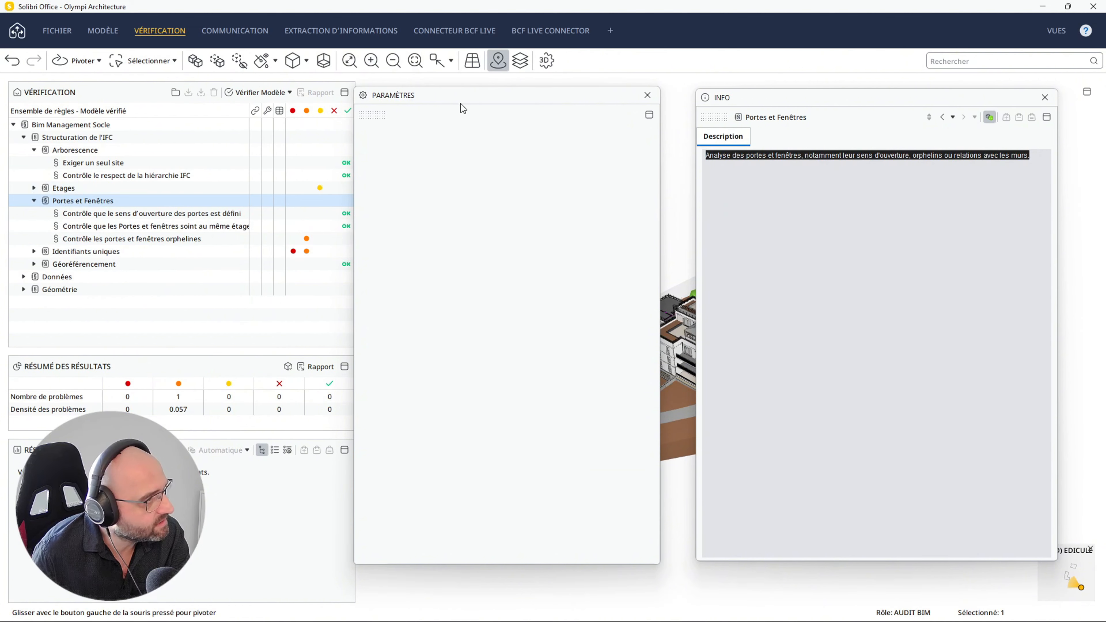
left_click(84, 214)
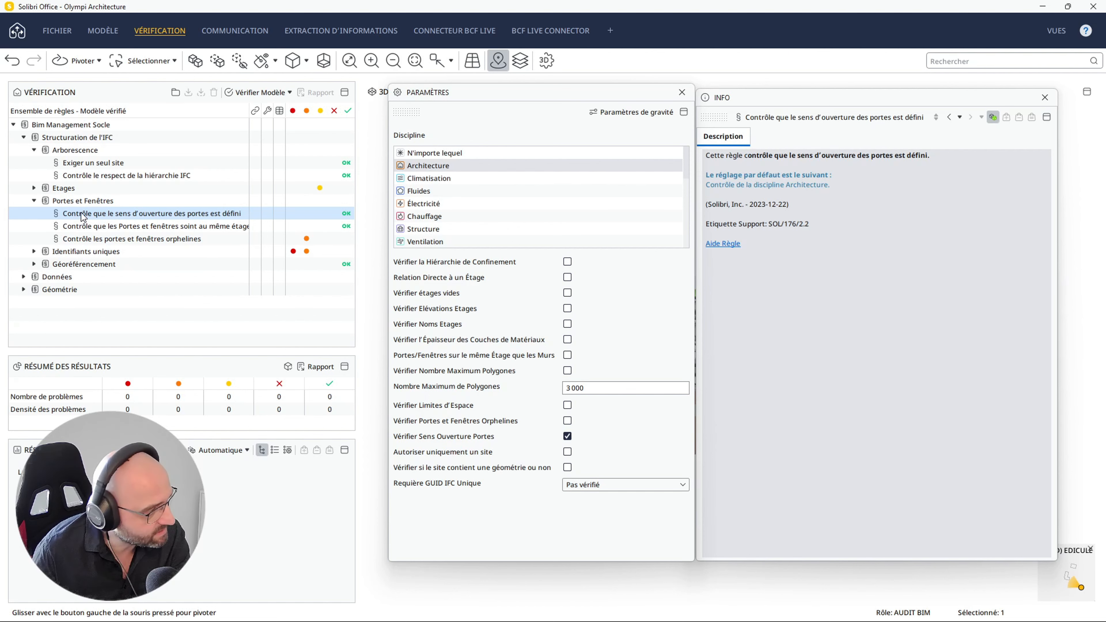
left_click(89, 226)
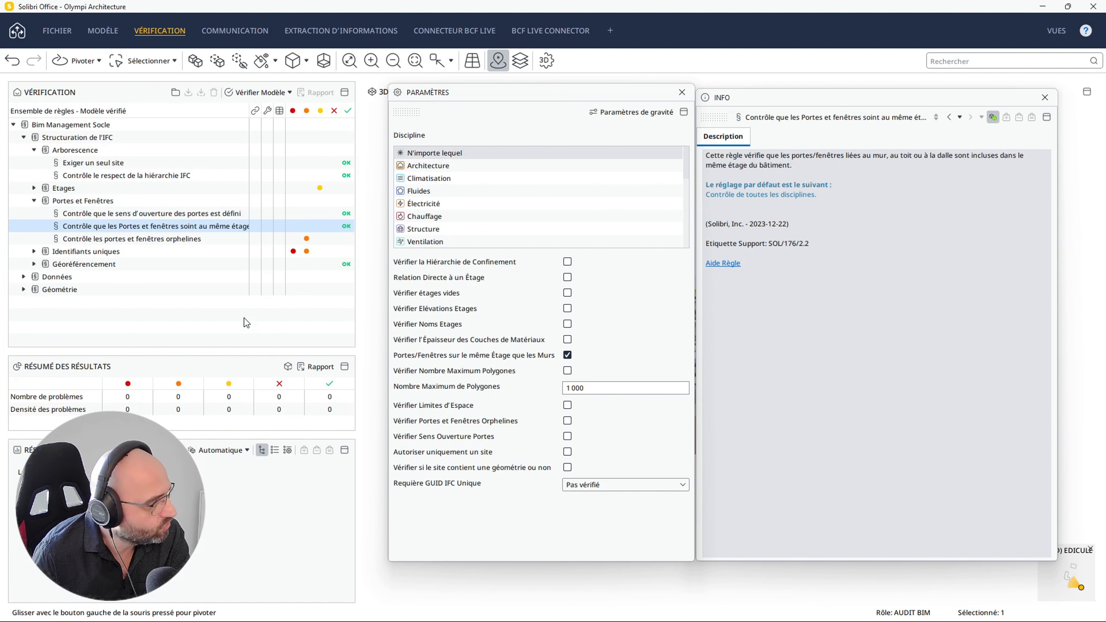
left_click(183, 237)
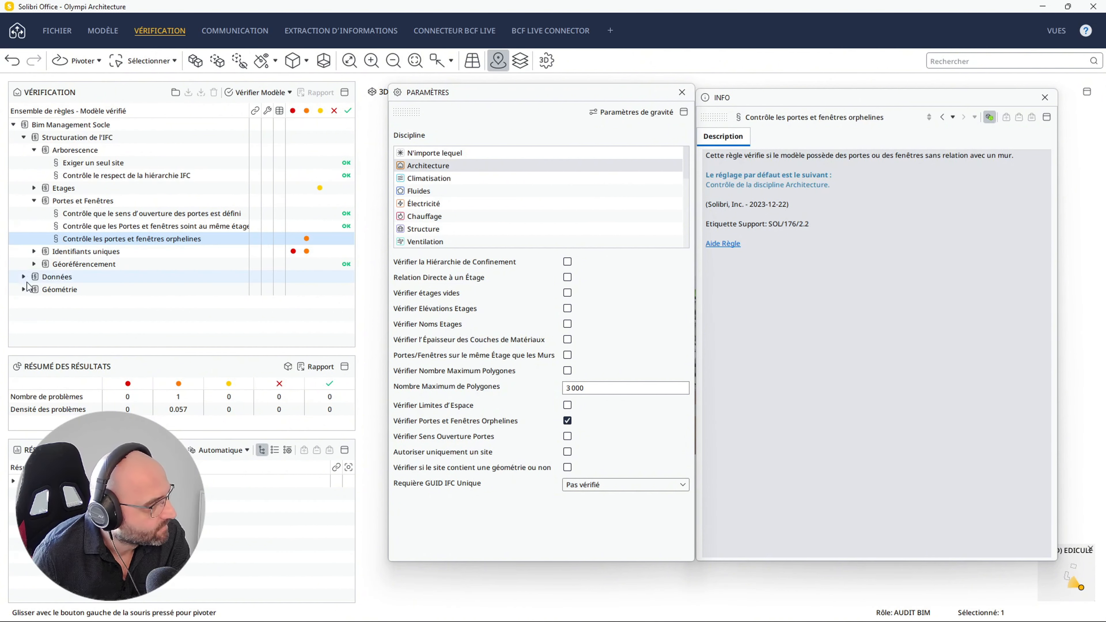
Expand Identifiants uniques and review the descriptions and parameters of Exiger des GUID uniques and Exiger des BATID uniques
left_click(33, 252)
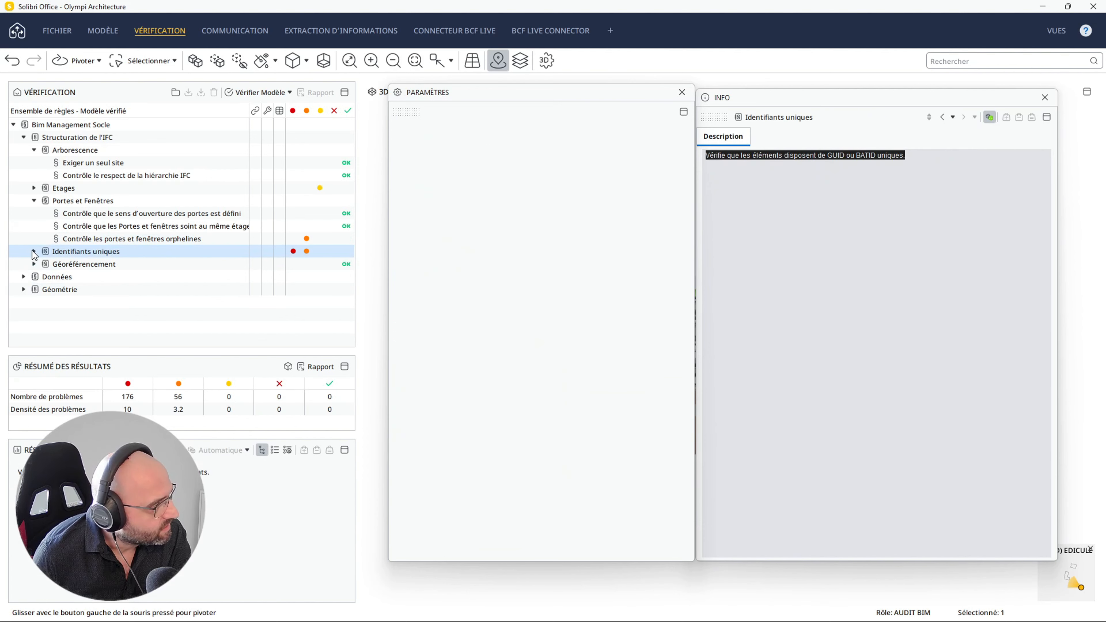
left_click(34, 252)
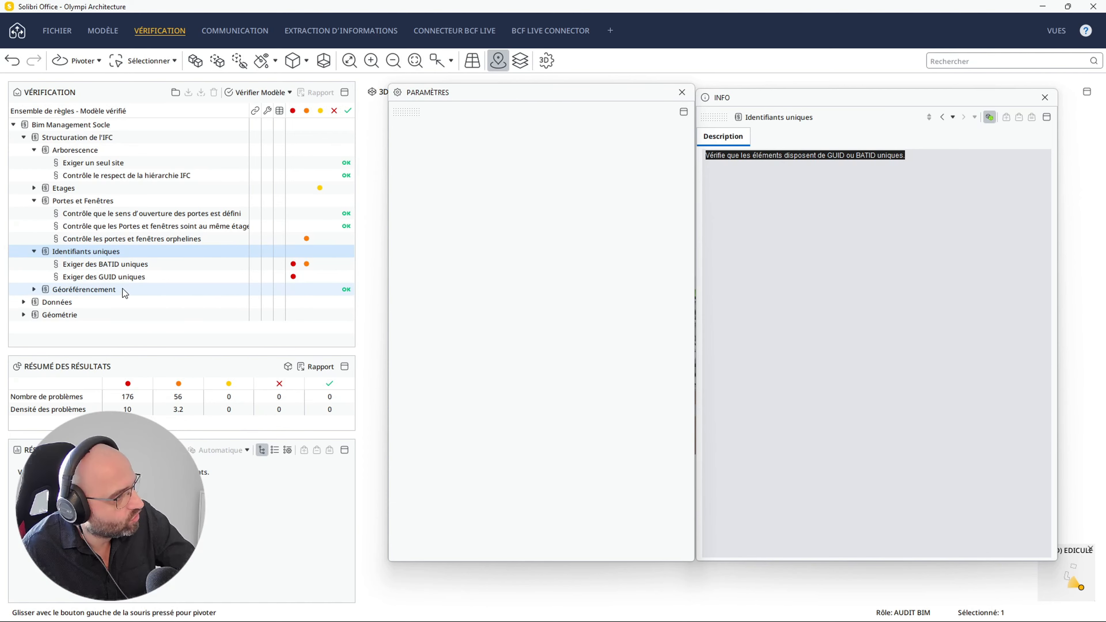
left_click(130, 282)
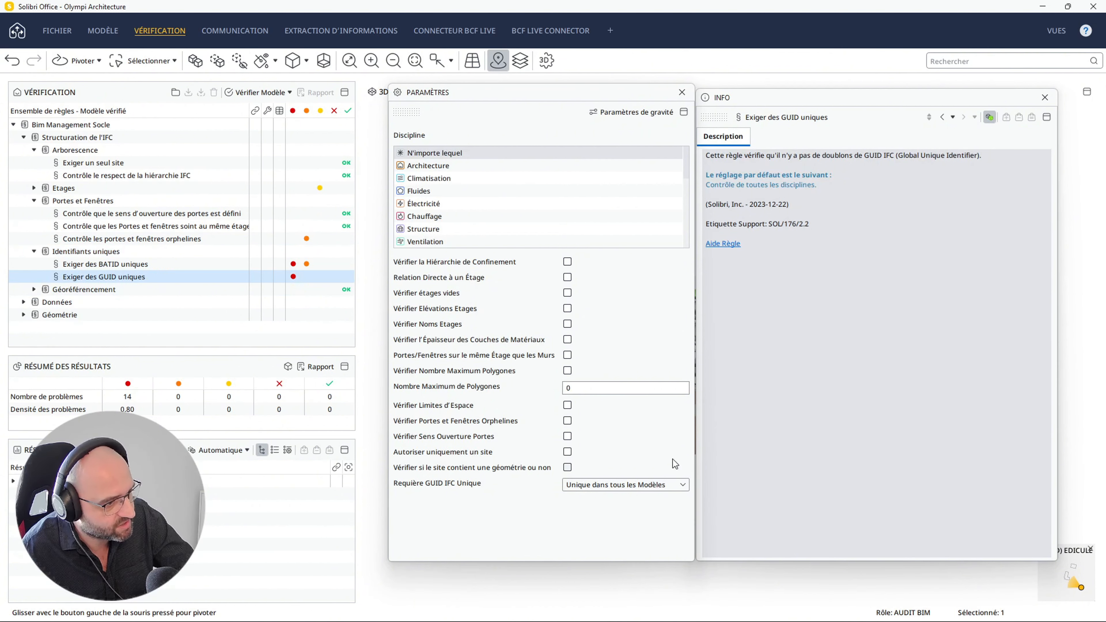
left_click(143, 265)
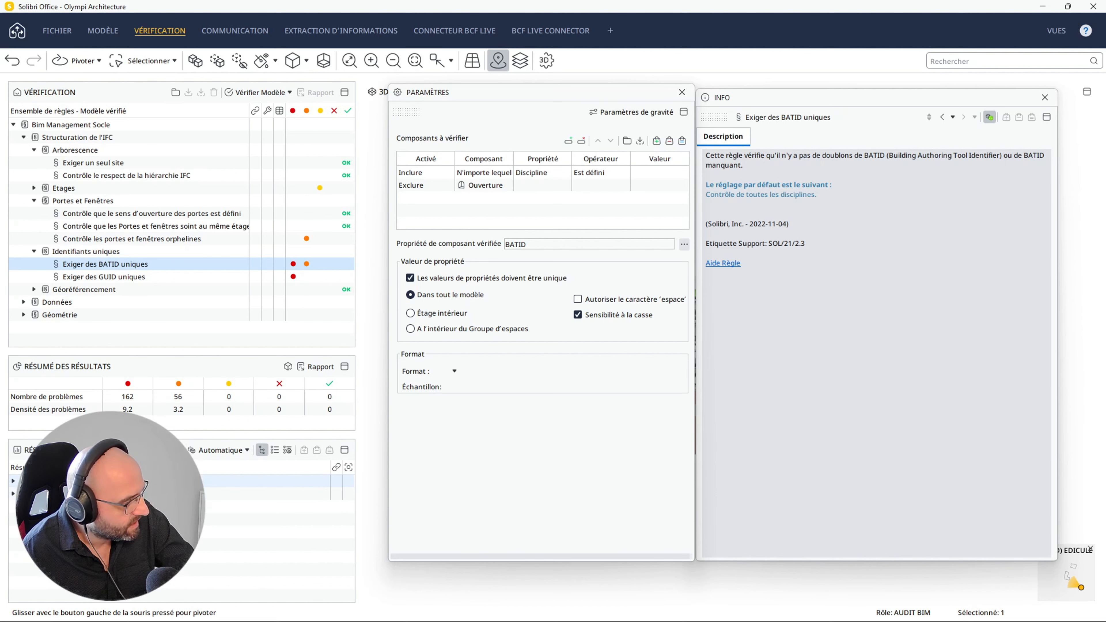
Browse the result categories of the rule Exiger des BATID uniques, including Espaces sans identifiant Unique
left_click(13, 493)
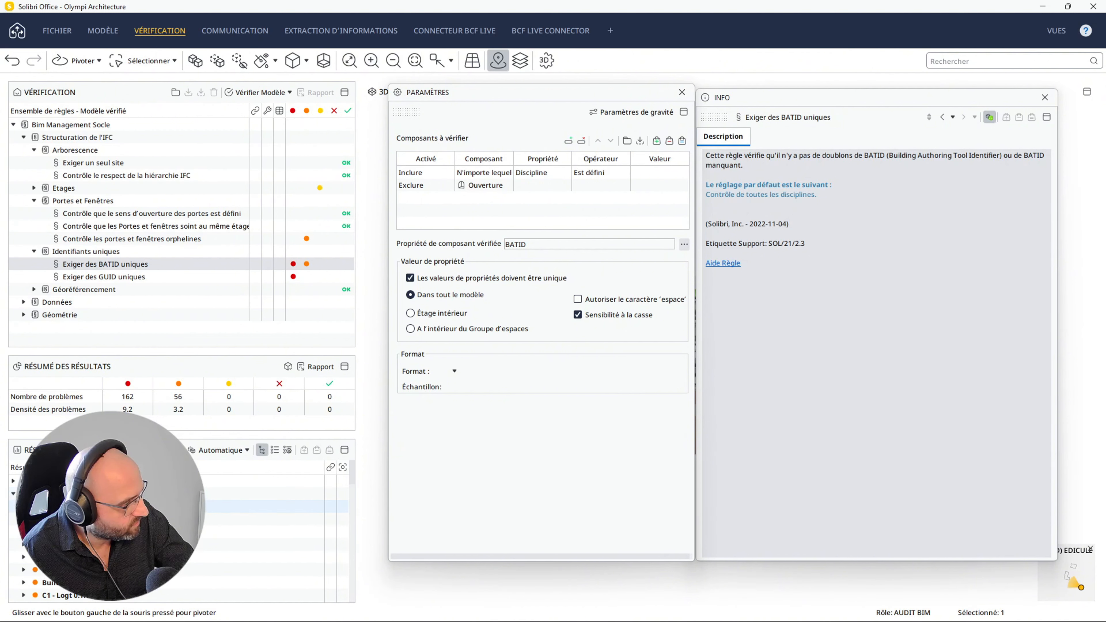
left_click(24, 506)
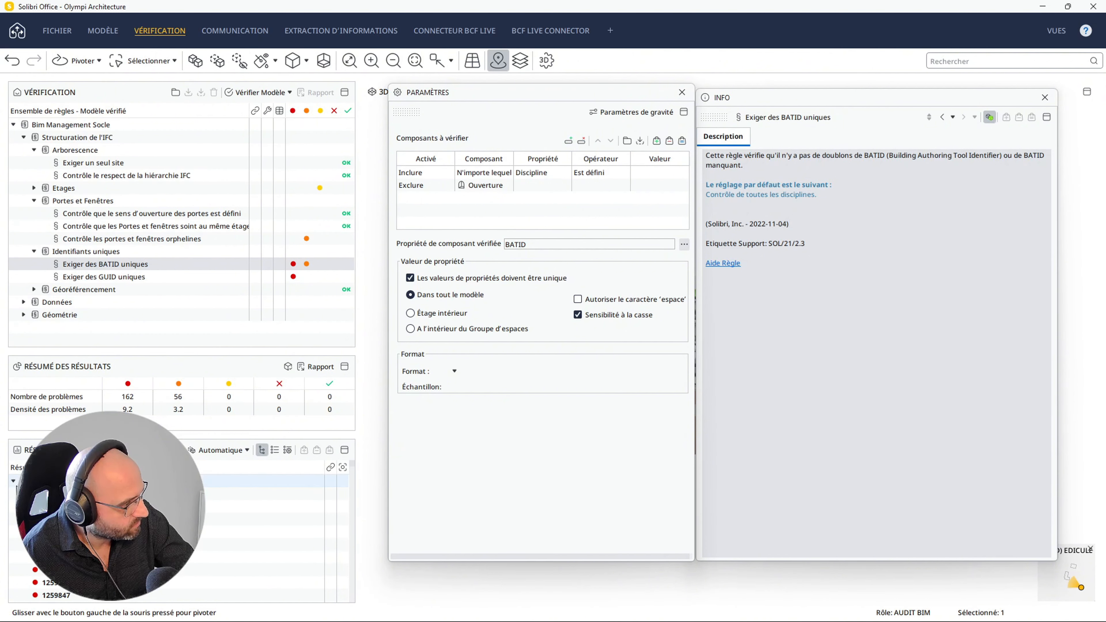
left_click(13, 487)
left_click(14, 483)
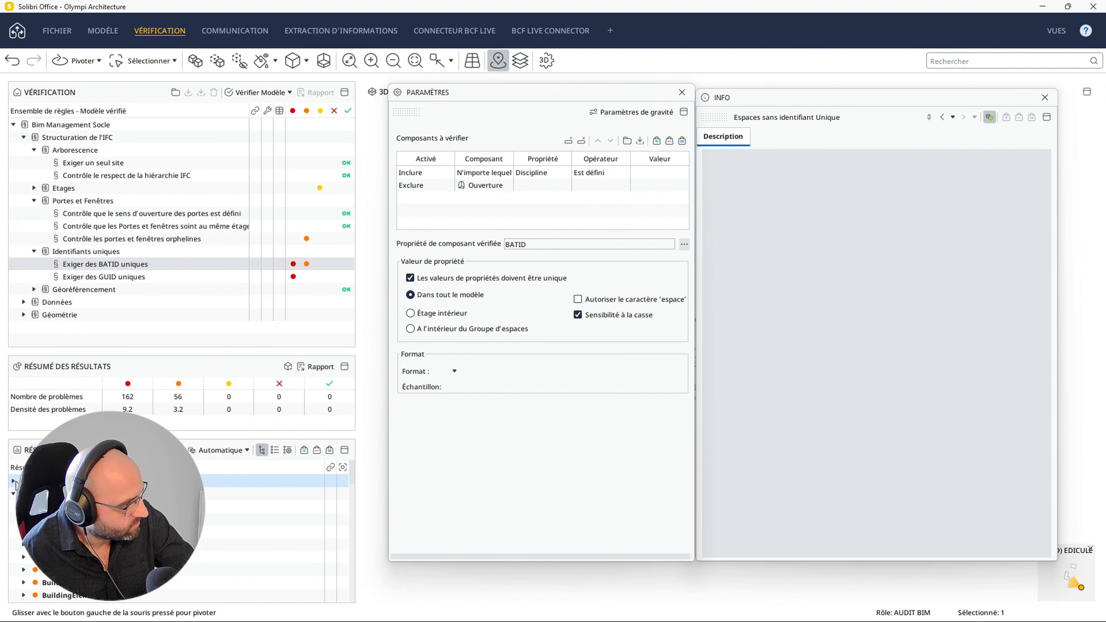
scroll(108, 507, "down", 2)
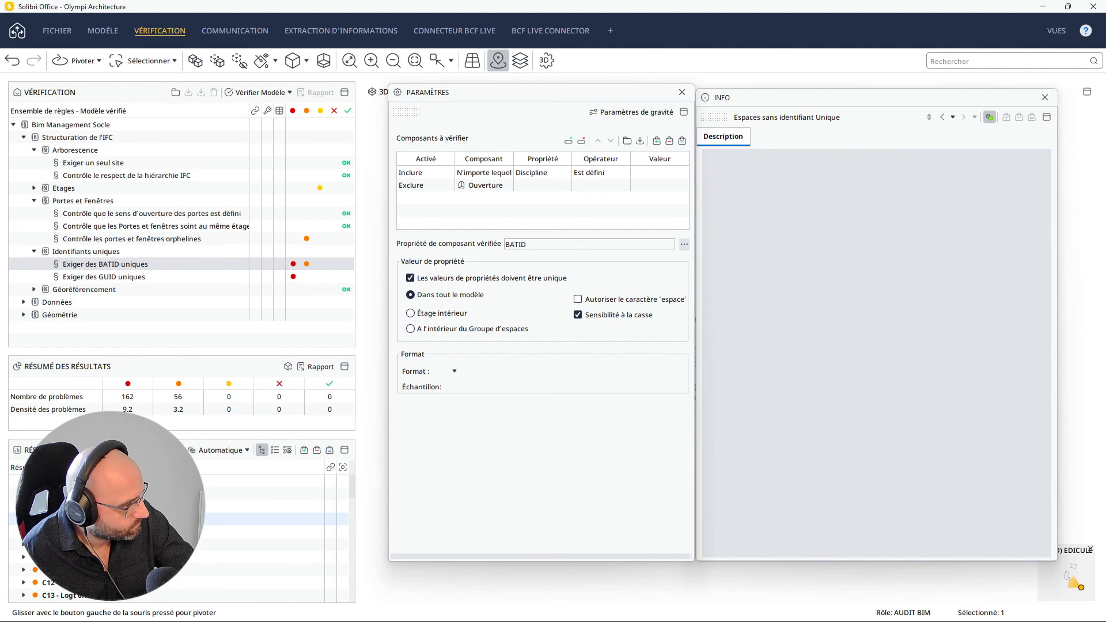
scroll(109, 532, "down", 1)
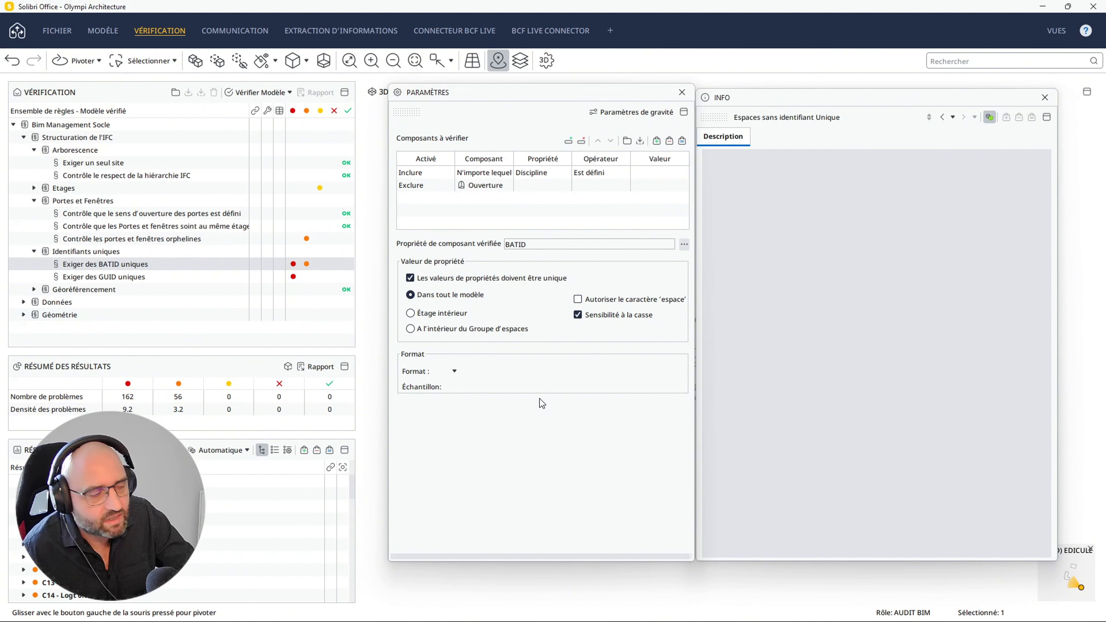
Examine the result categories of the rule Exiger des GUID uniques, and collapse the Identifiants uniques group
left_click(139, 276)
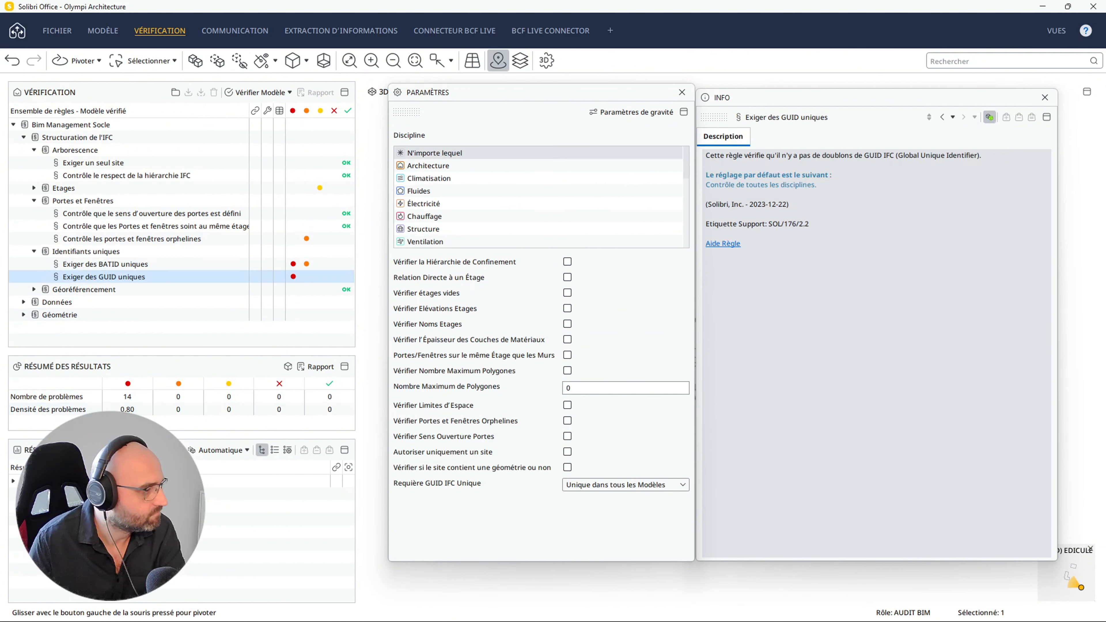
left_click(12, 483)
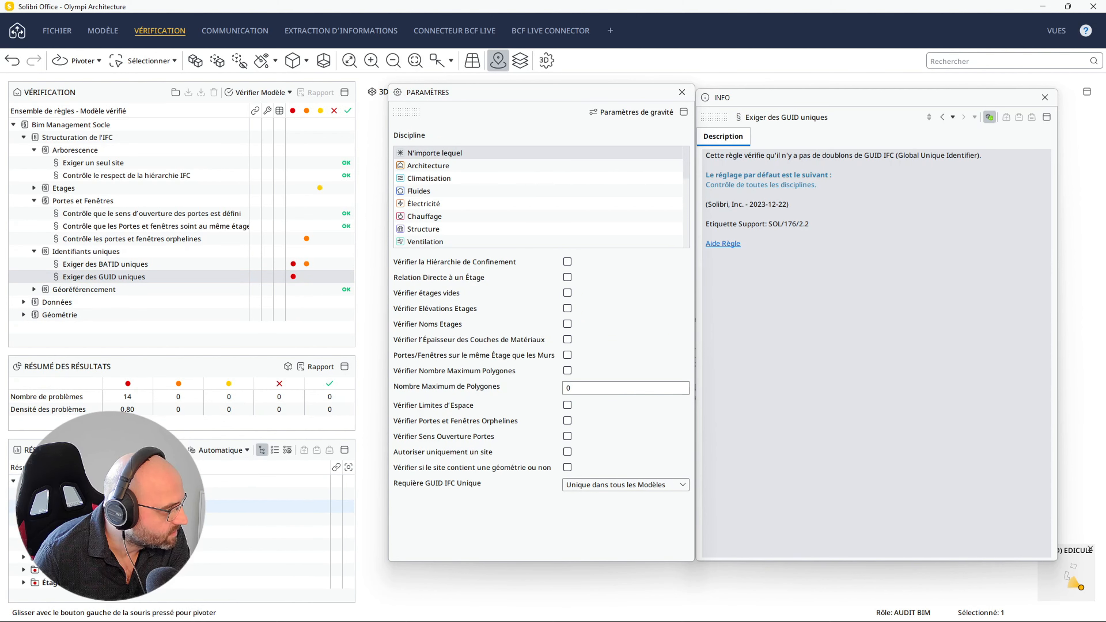
left_click(34, 544)
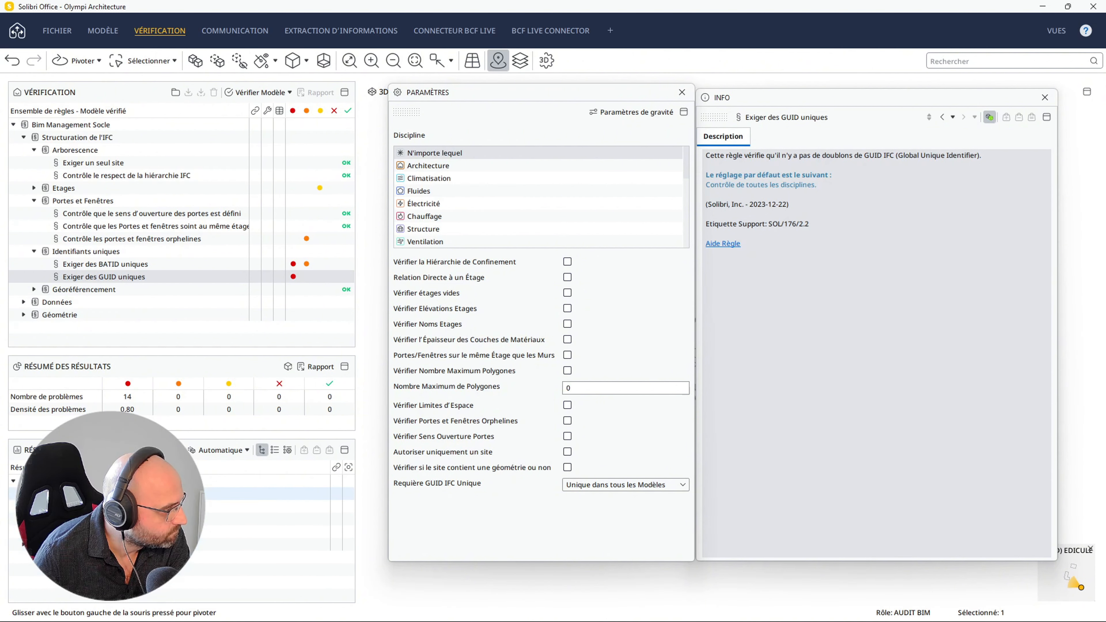
left_click(13, 481)
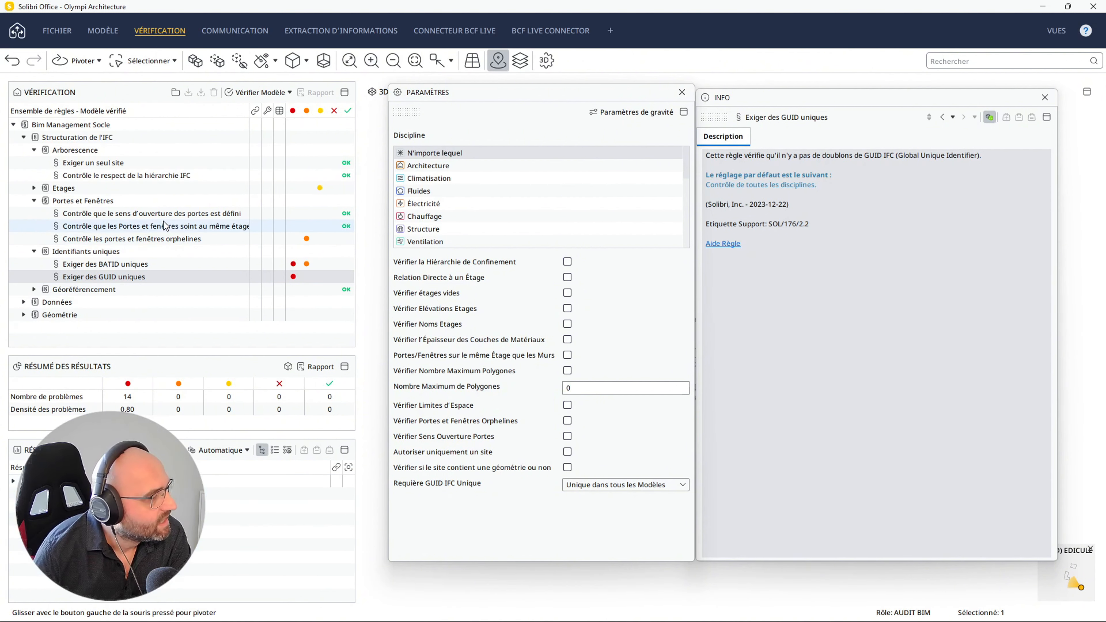
left_click(37, 251)
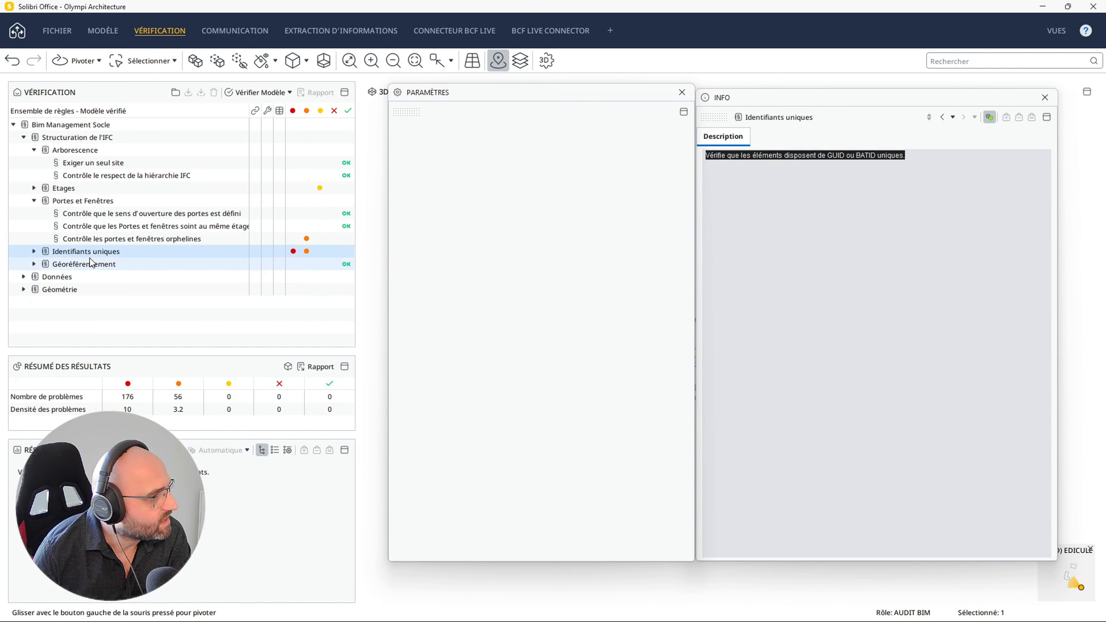
Expand Géoréférencement and review the description and X, Y, Z criteria of its rule on expected georeferencing values
left_click(75, 264)
left_click(34, 263)
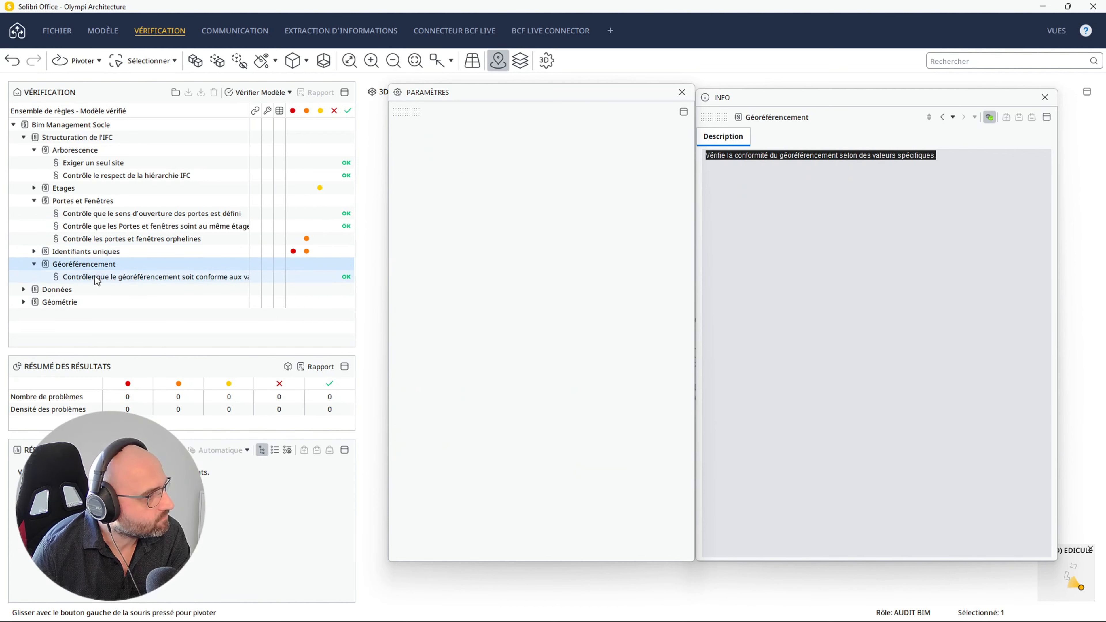
left_click(94, 276)
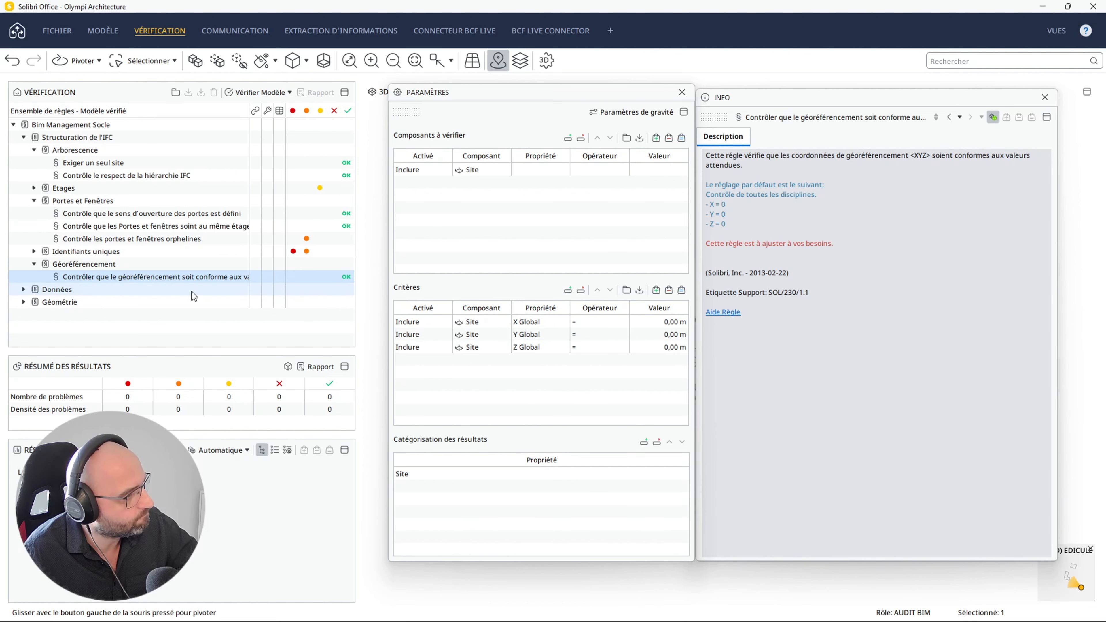
Expand the Données rule group and collapse Structuration de l'IFC with its subgroups
left_click(23, 289)
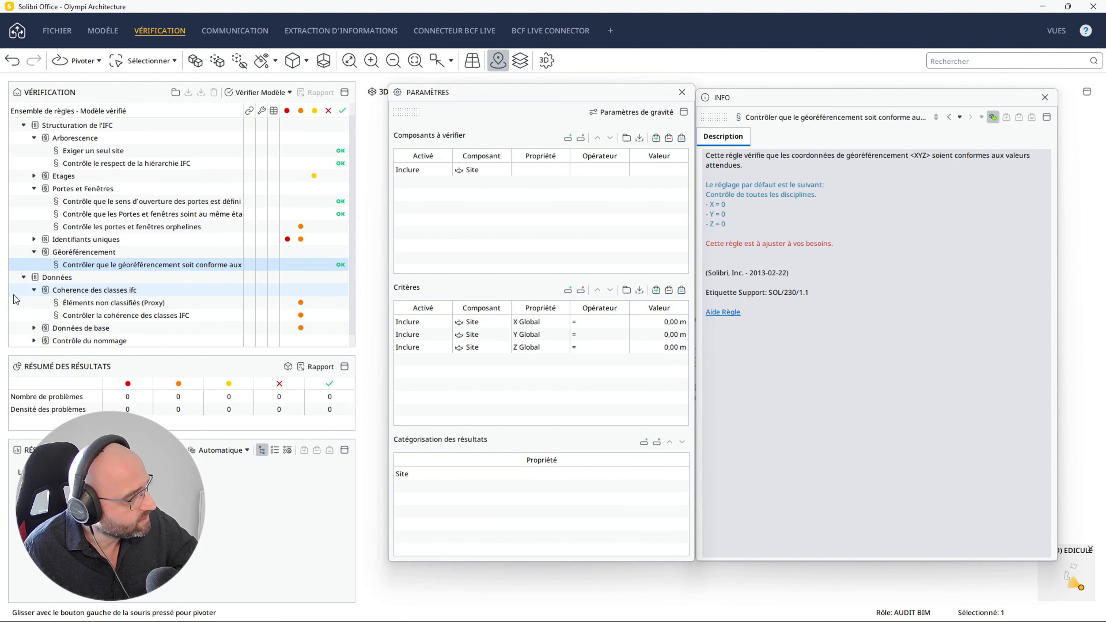
left_click(34, 189)
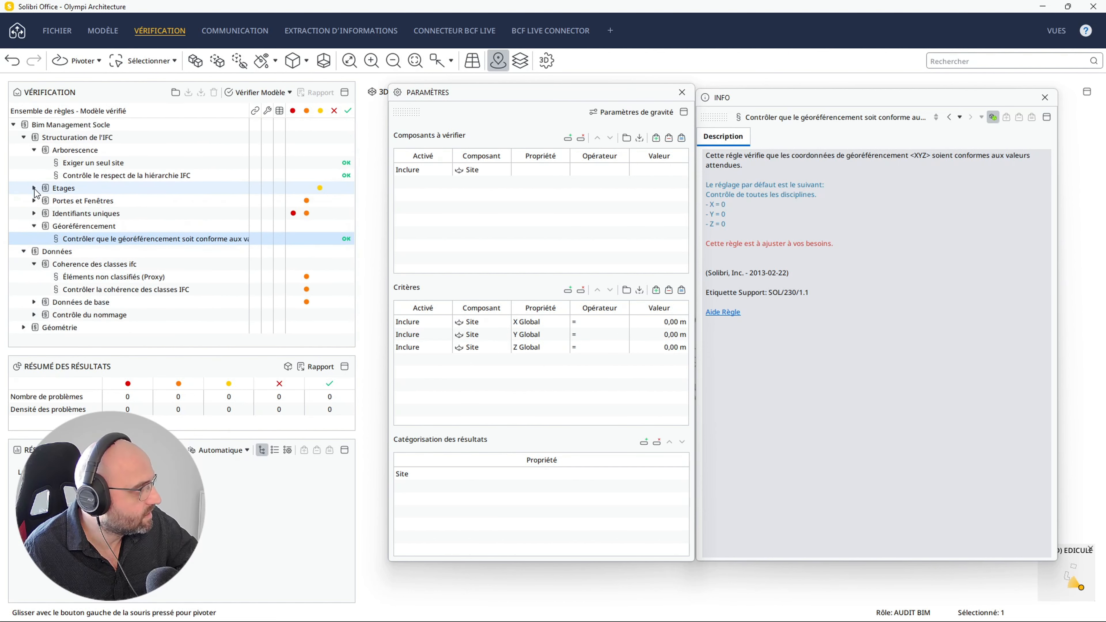
left_click(34, 149)
left_click(24, 137)
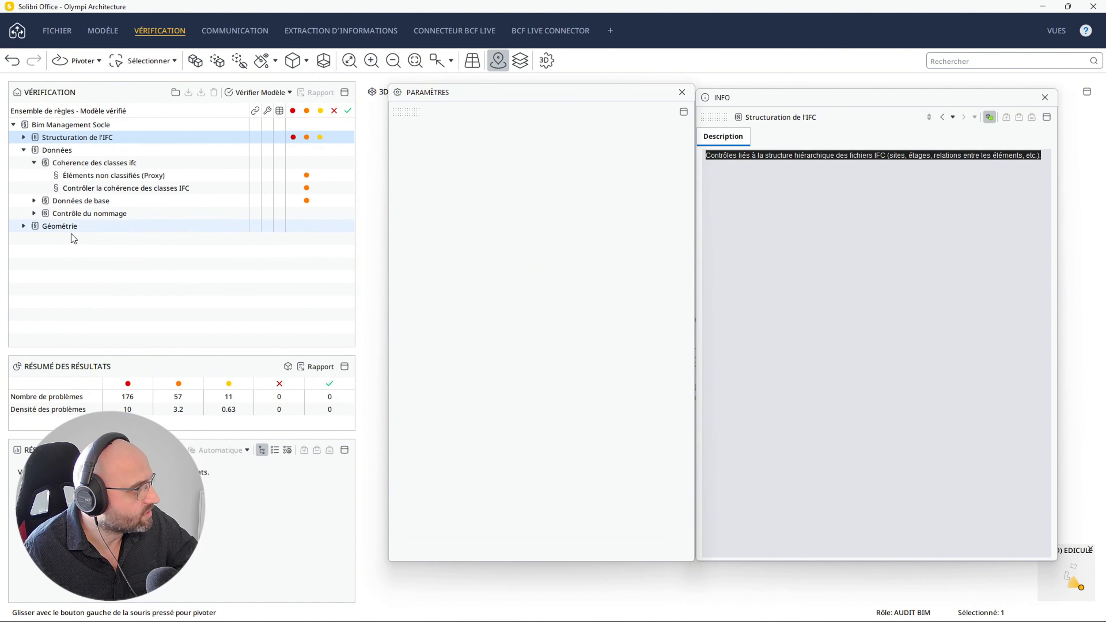
Review the descriptions of Données and Coherence des classes ifc, and the parameters of its proxy and IFC class coherence rules
left_click(54, 149)
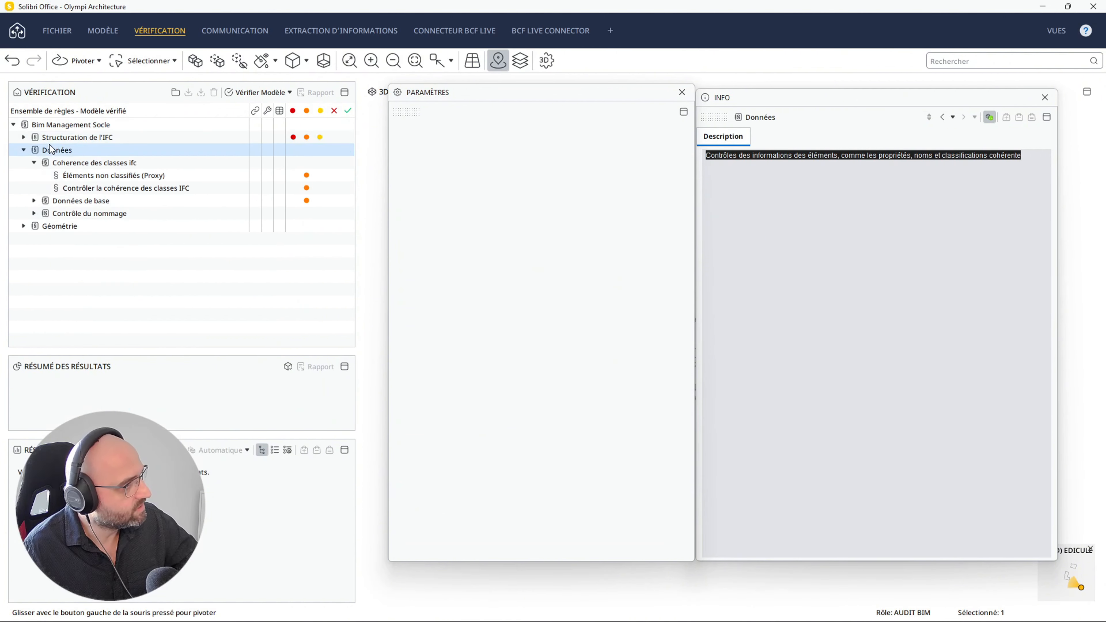
left_click(91, 164)
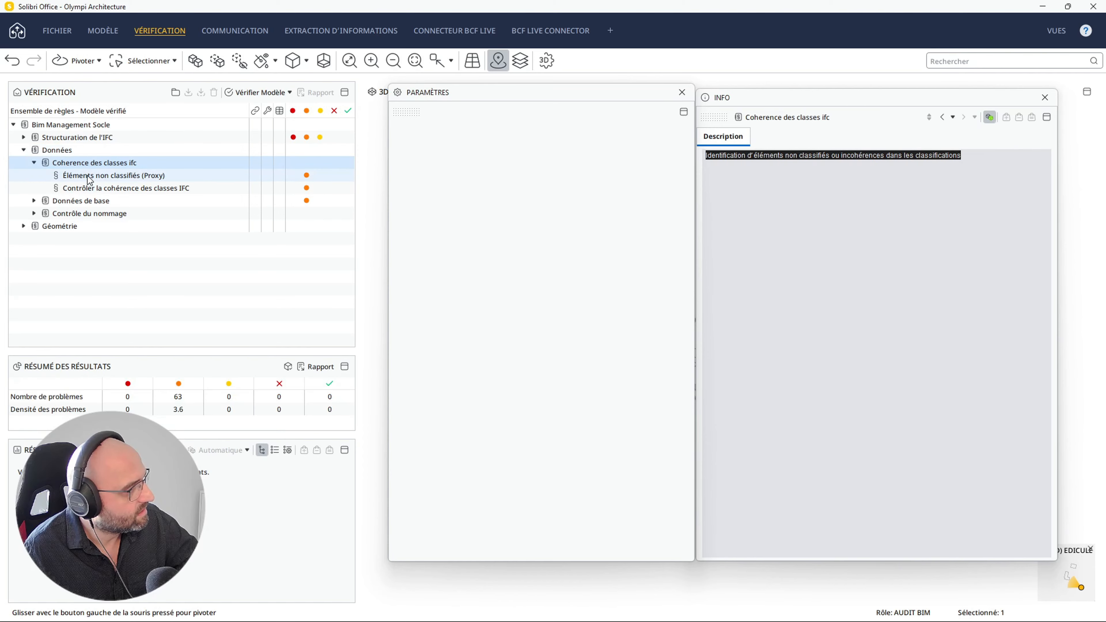
left_click(89, 176)
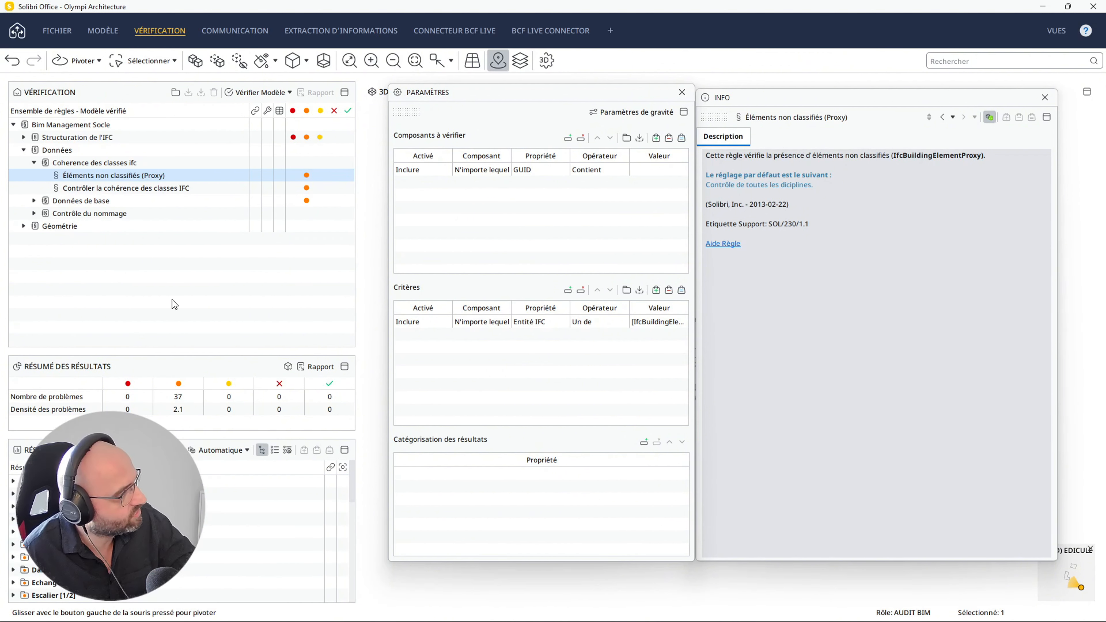
left_click(166, 188)
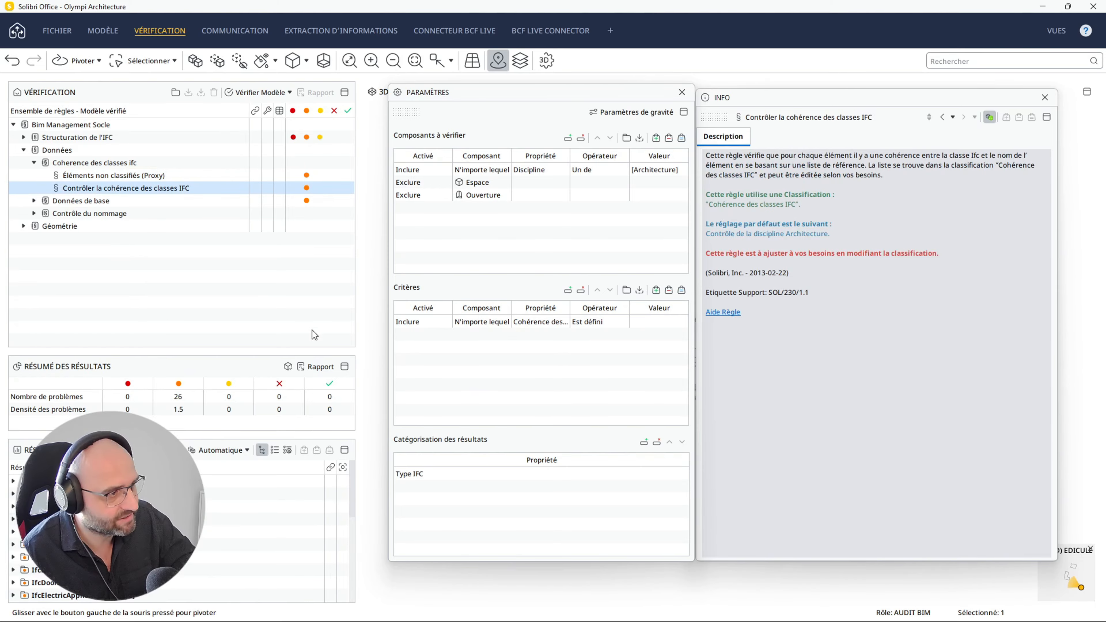
Widen the parameters window and inspect the classification property behind the IFC class coherence criterion, leaving it unchanged
left_click_drag(387, 352, 248, 367)
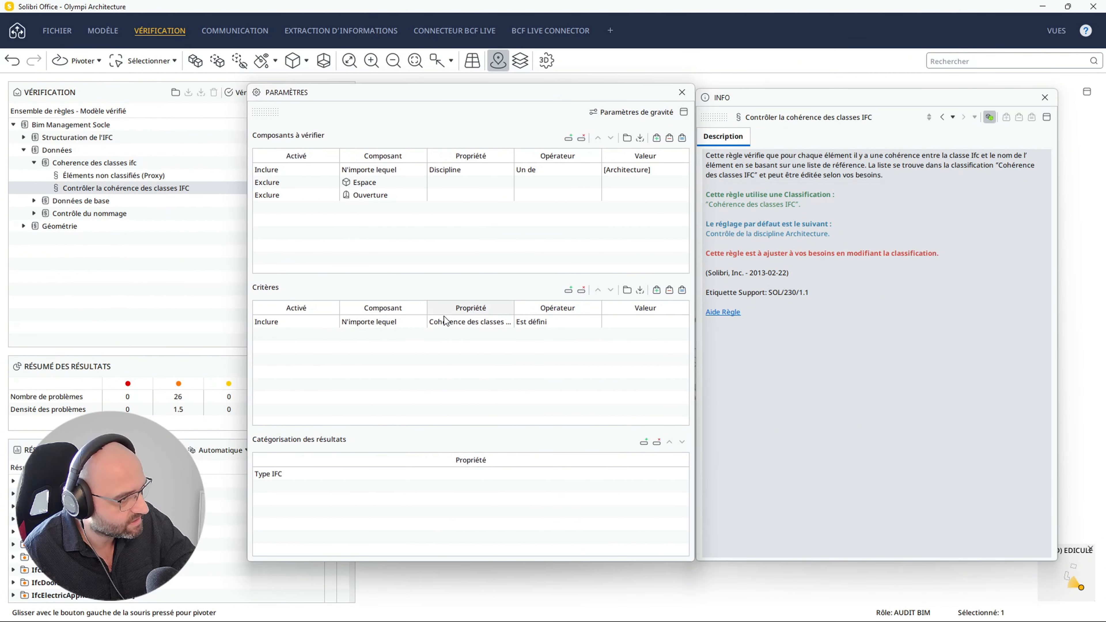
left_click(494, 323)
left_click(509, 322)
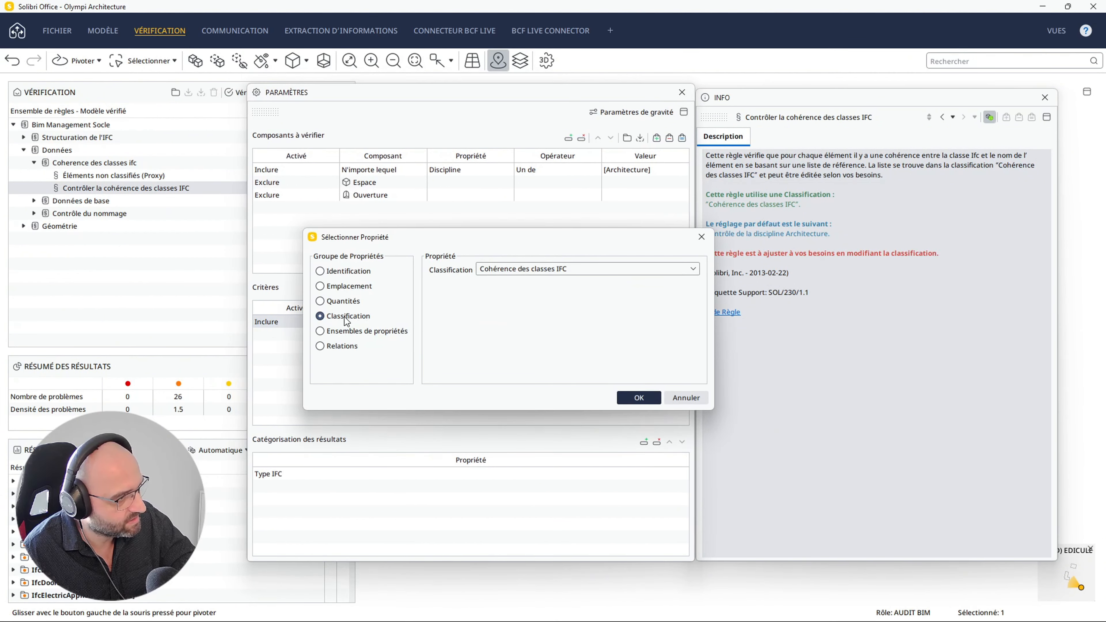
left_click(695, 393)
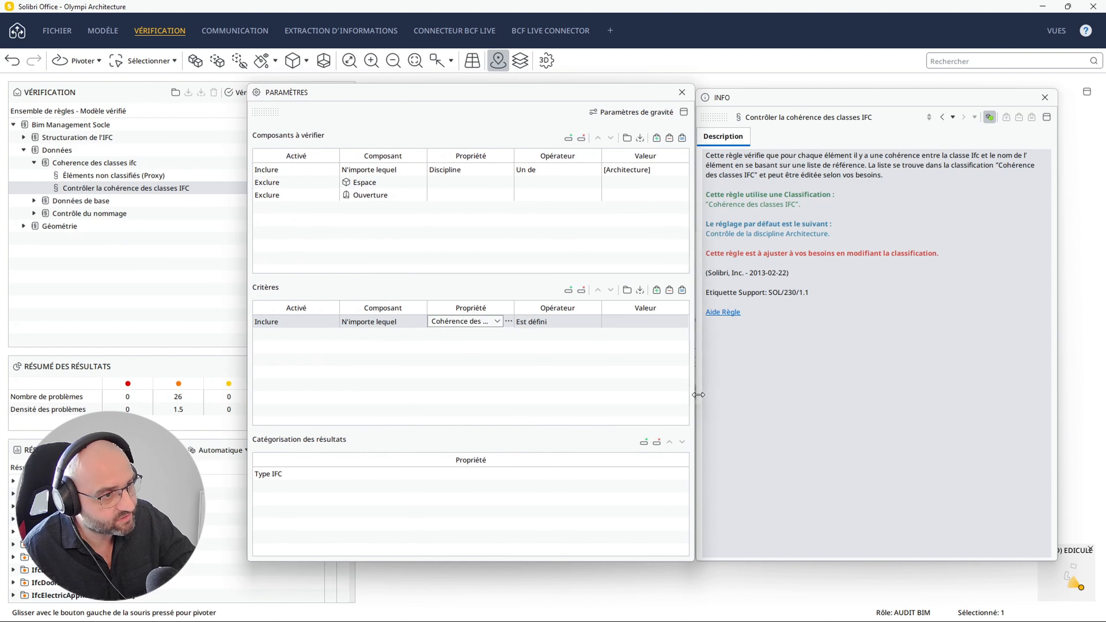
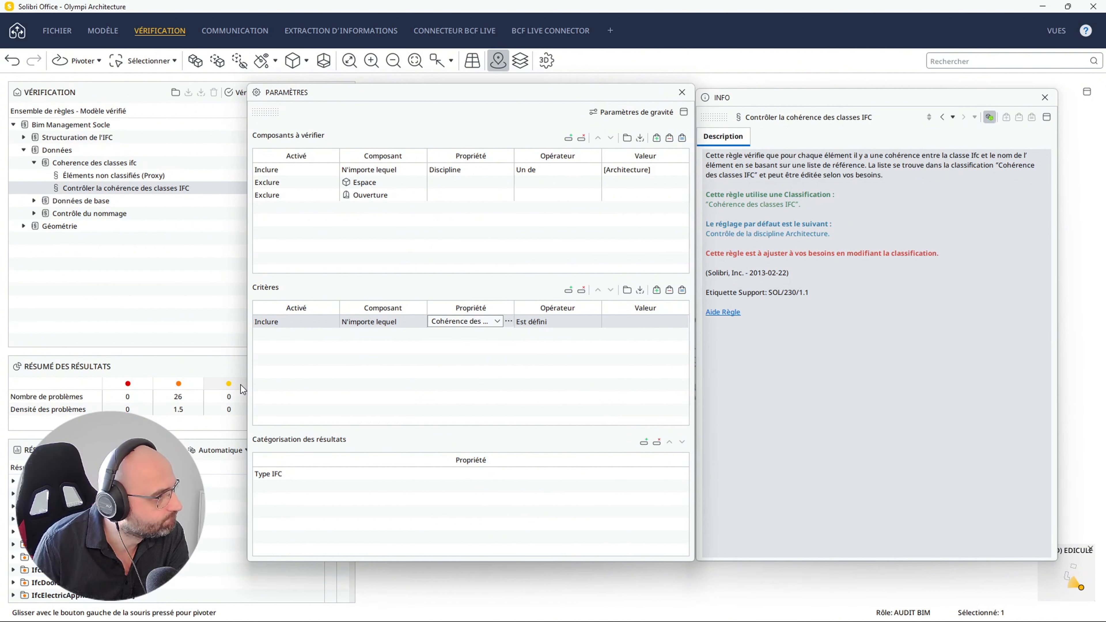
Collapse Coherence des classes ifc, expand Données de base, and narrow the parameters window to uncover the rule list
left_click(34, 163)
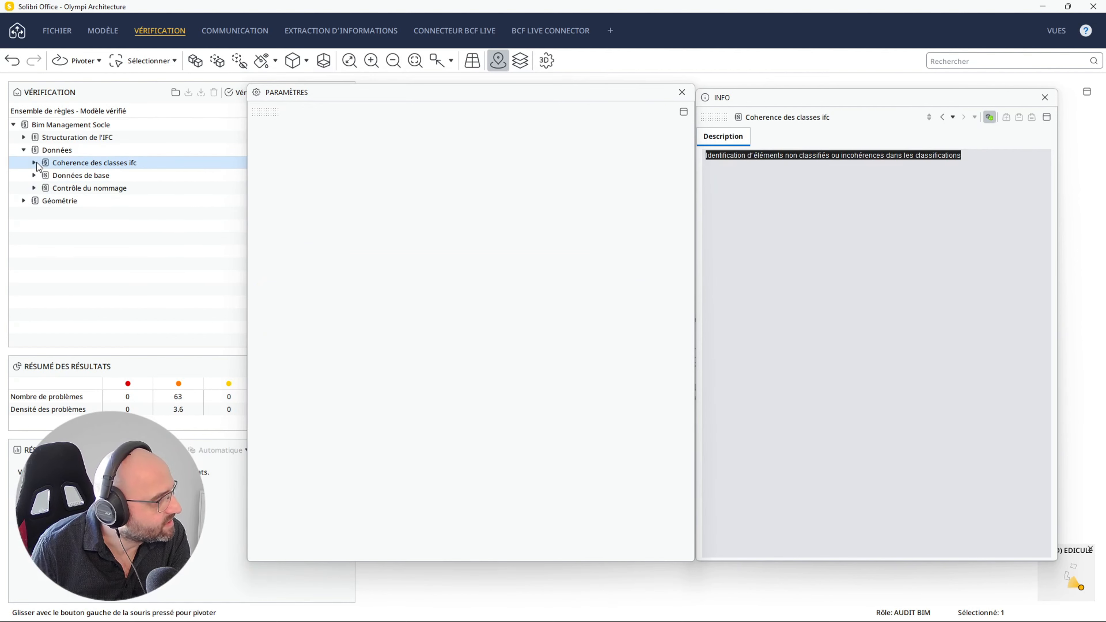
left_click(34, 176)
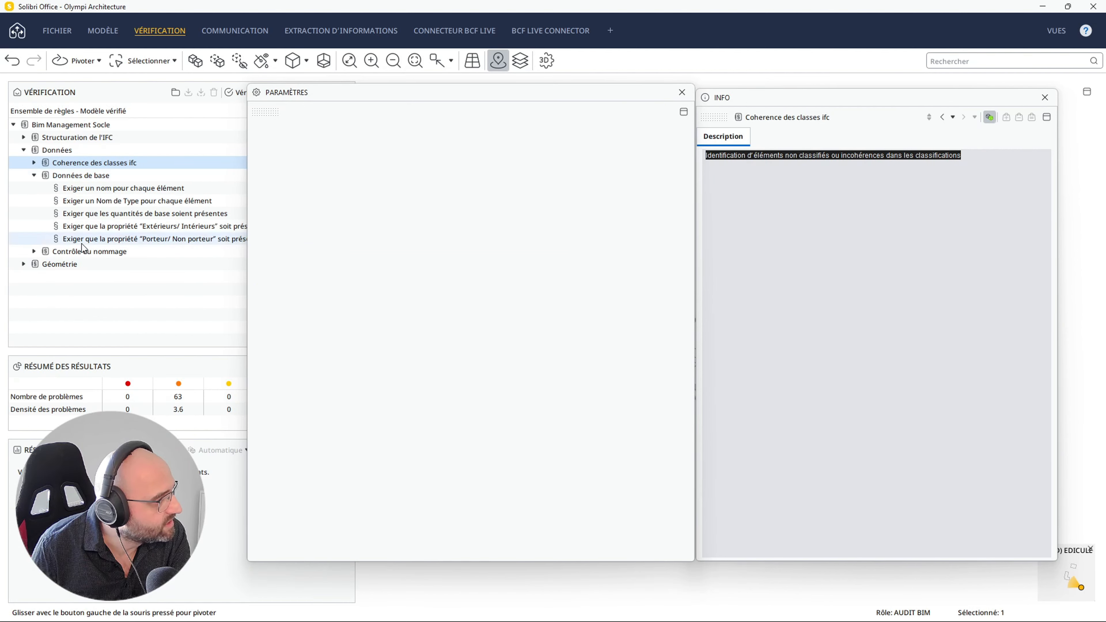
left_click_drag(247, 182, 331, 185)
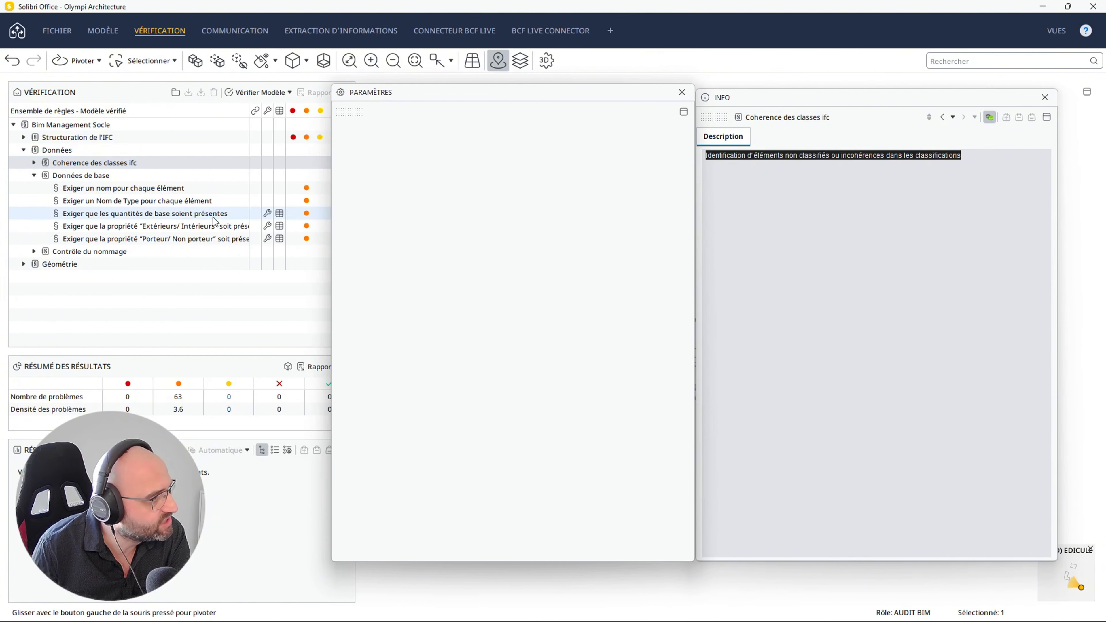
Review the Données de base rules on element name, type name, base quantities, Extérieurs/Intérieurs and Porteur/Non porteur properties
left_click(111, 190)
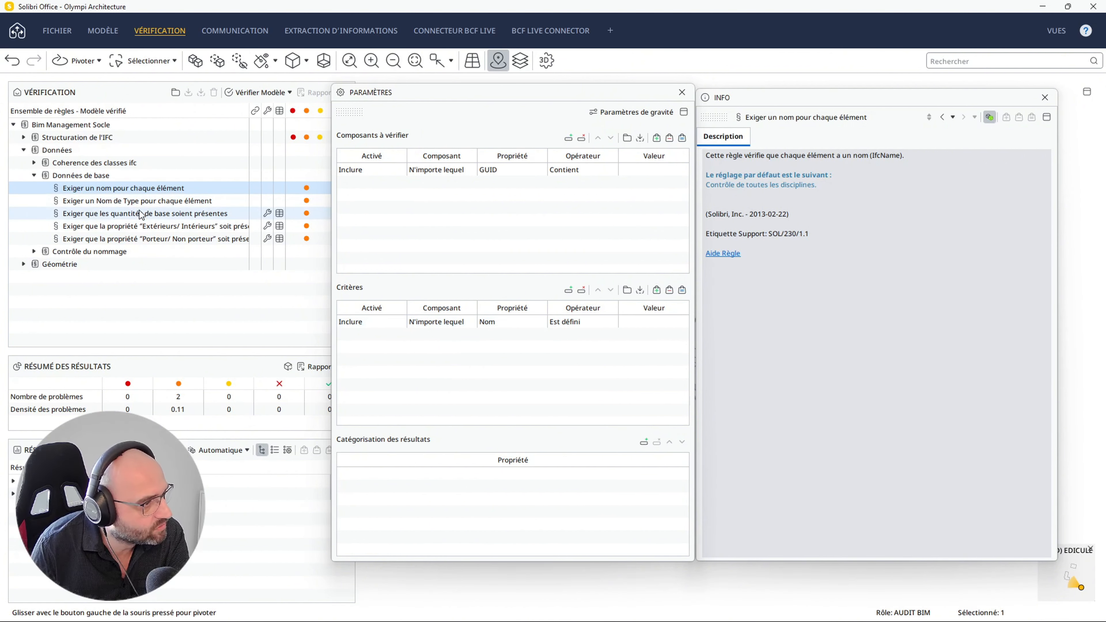
left_click(224, 200)
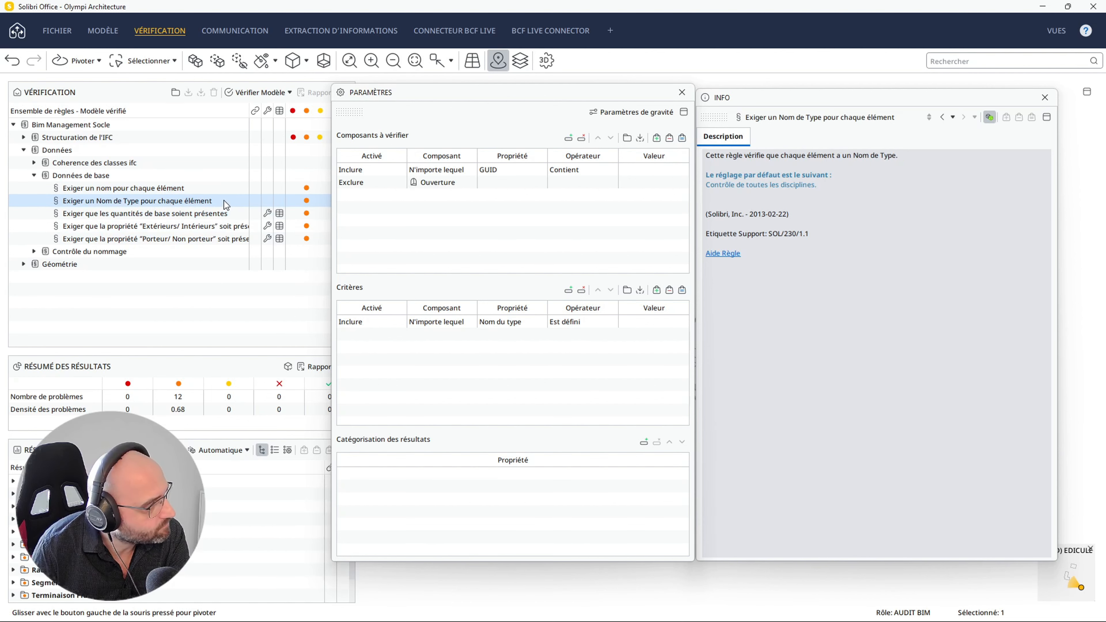
left_click(123, 215)
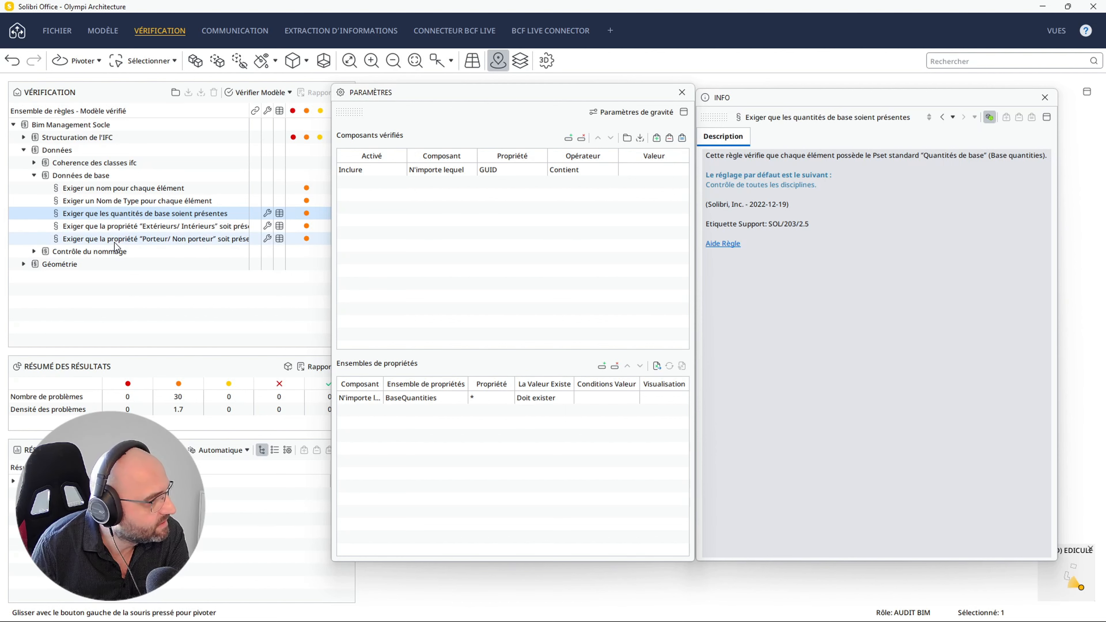
left_click(122, 227)
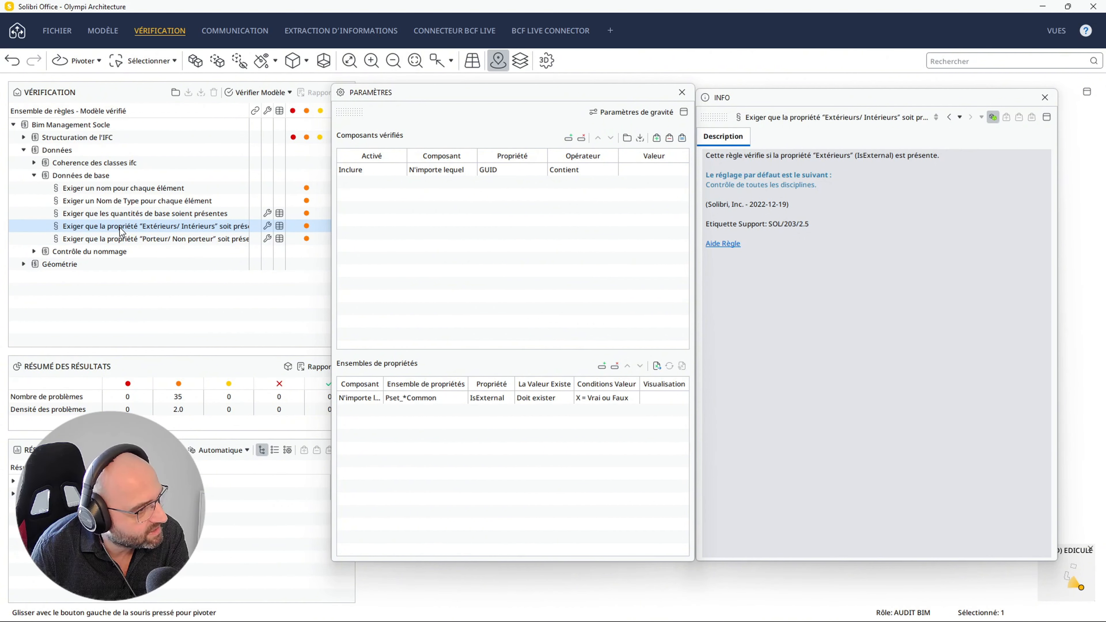
left_click(121, 243)
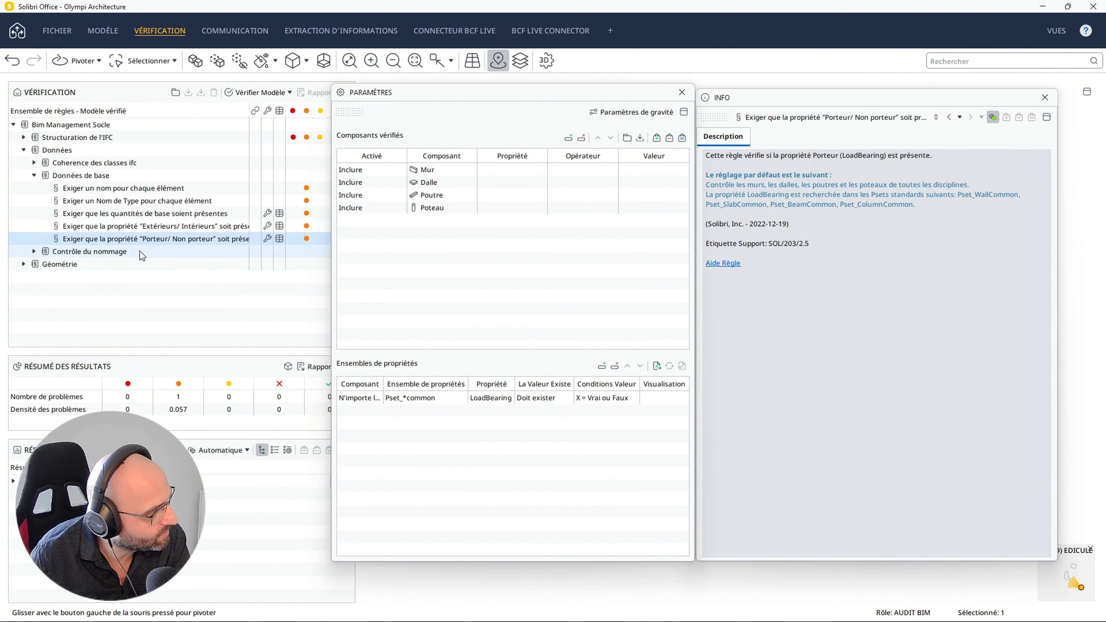
Collapse Données de base, expand Contrôle du nommage, and review the element naming rule's description and parameters in a wider parameters window
left_click(33, 175)
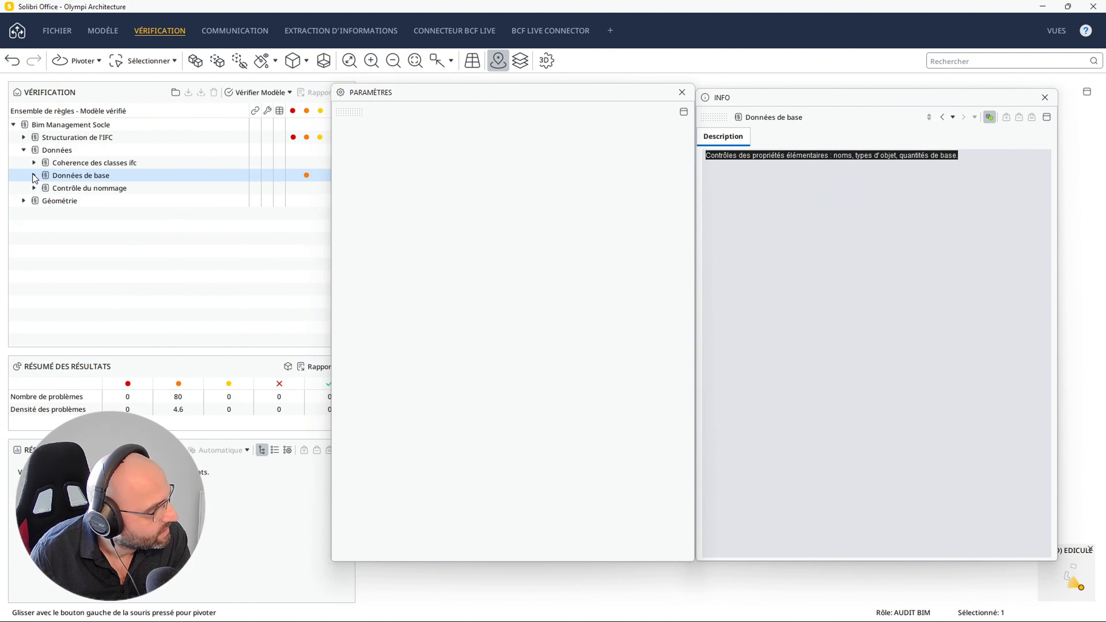
left_click(34, 188)
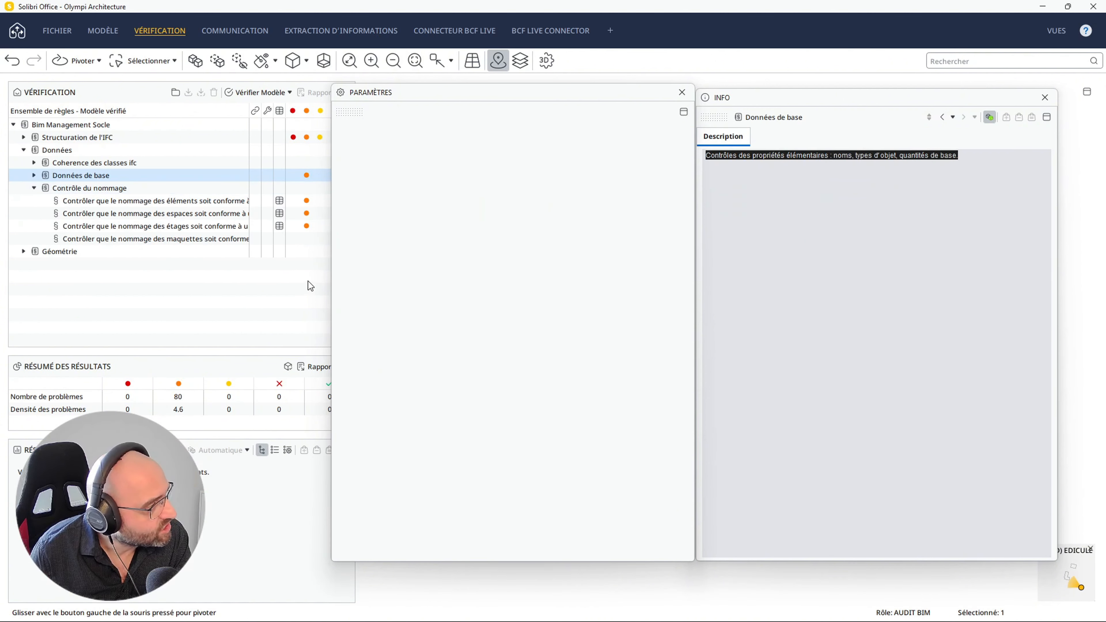
left_click_drag(331, 259, 429, 277)
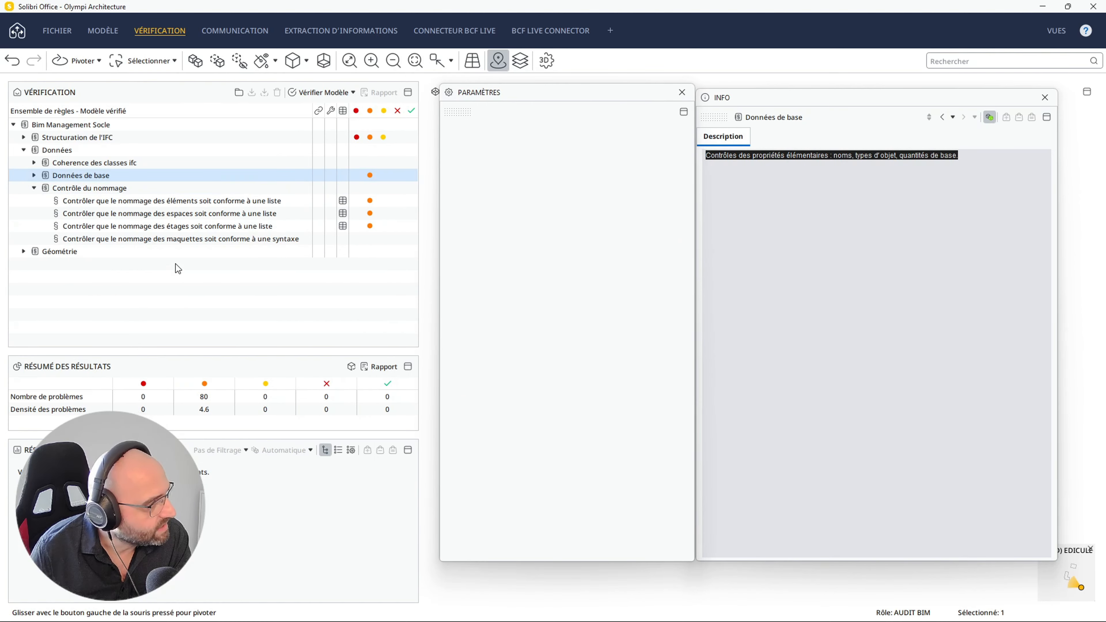
left_click(148, 201)
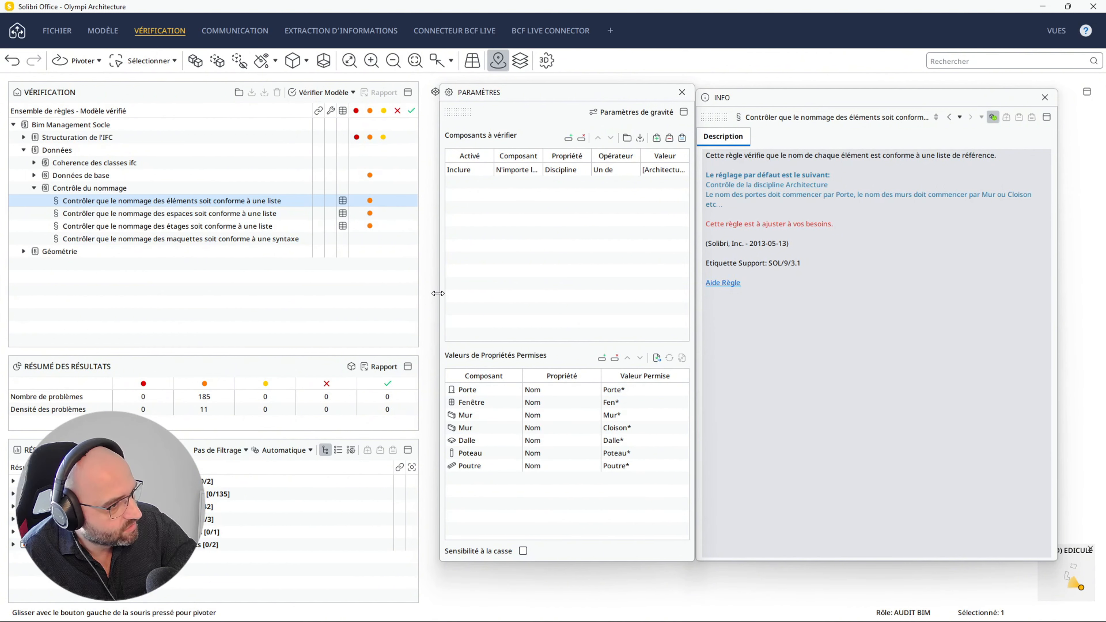
left_click_drag(437, 293, 343, 293)
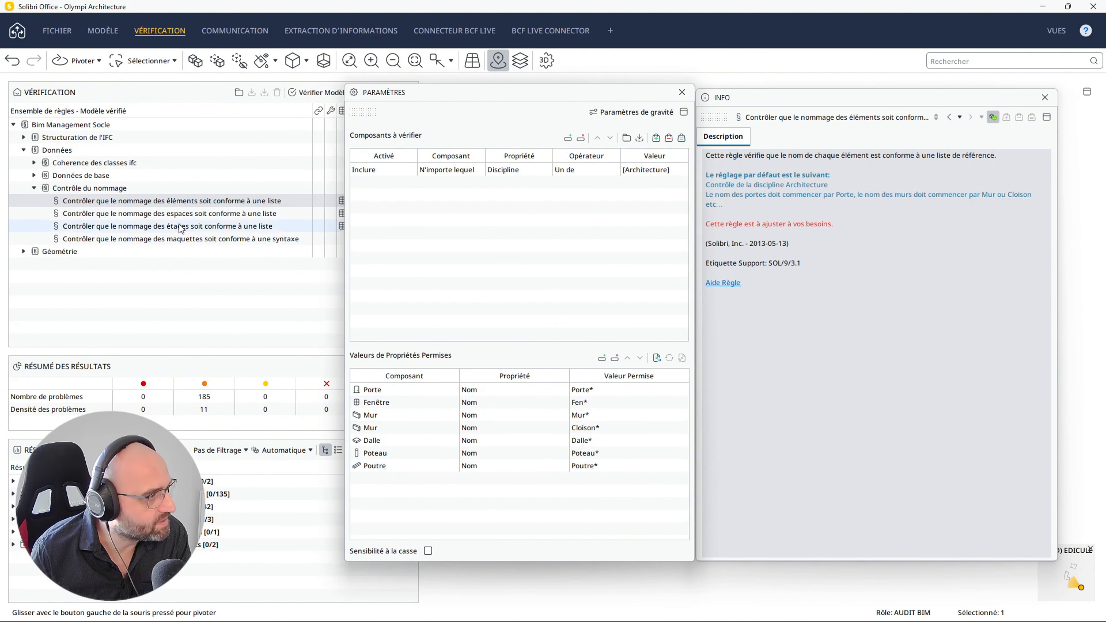
Deactivate the element naming rule under Contrôle du nommage, and reactivate it
right_click(131, 202)
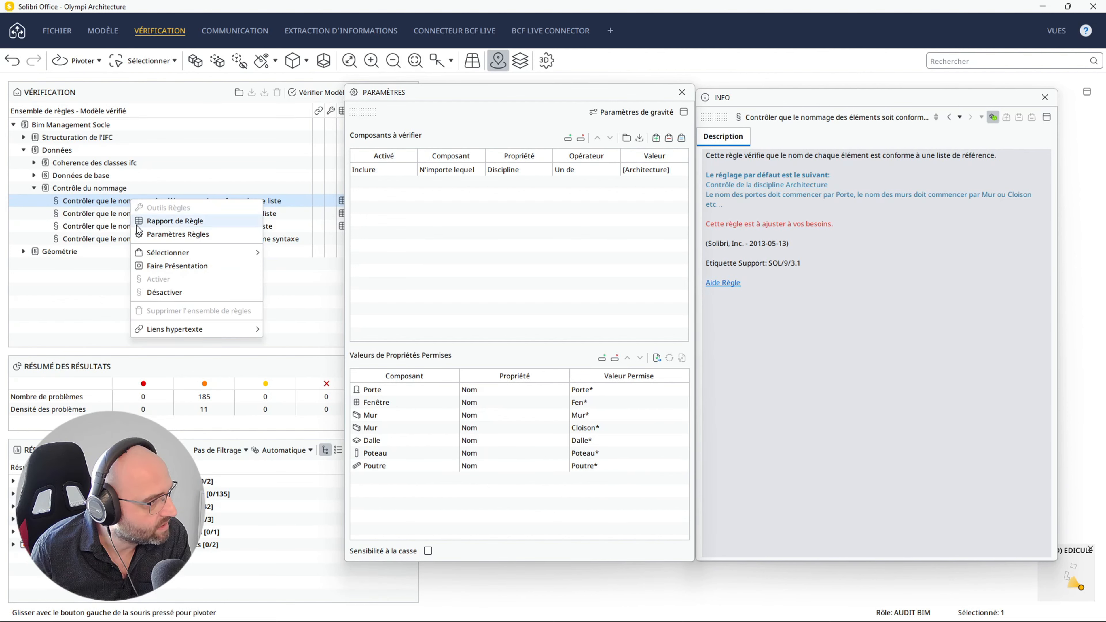
left_click(180, 293)
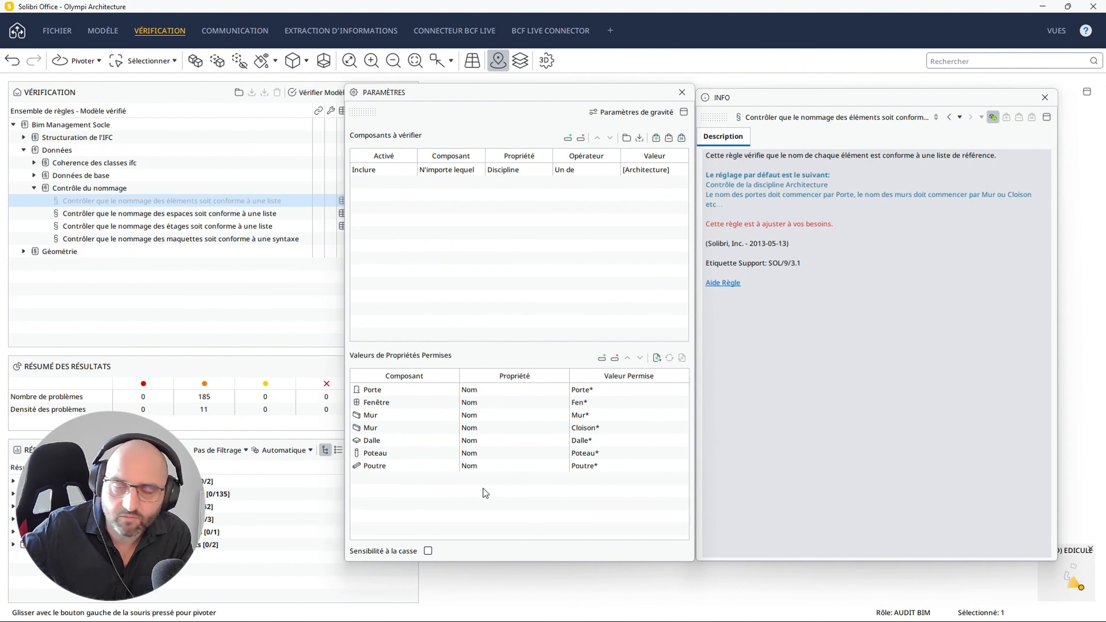
right_click(128, 200)
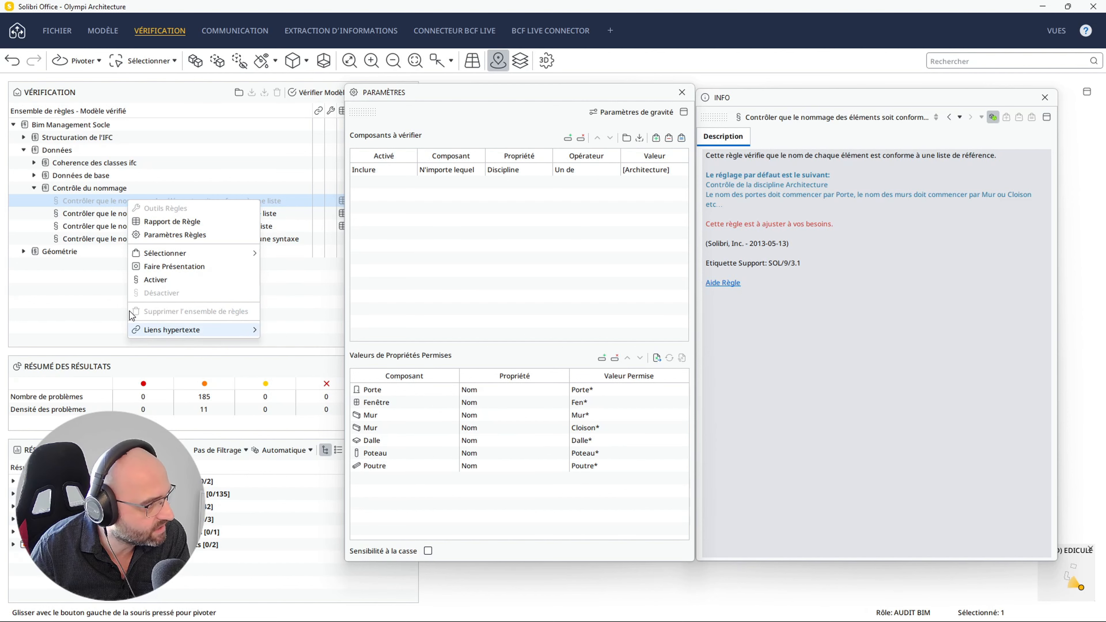
left_click(154, 281)
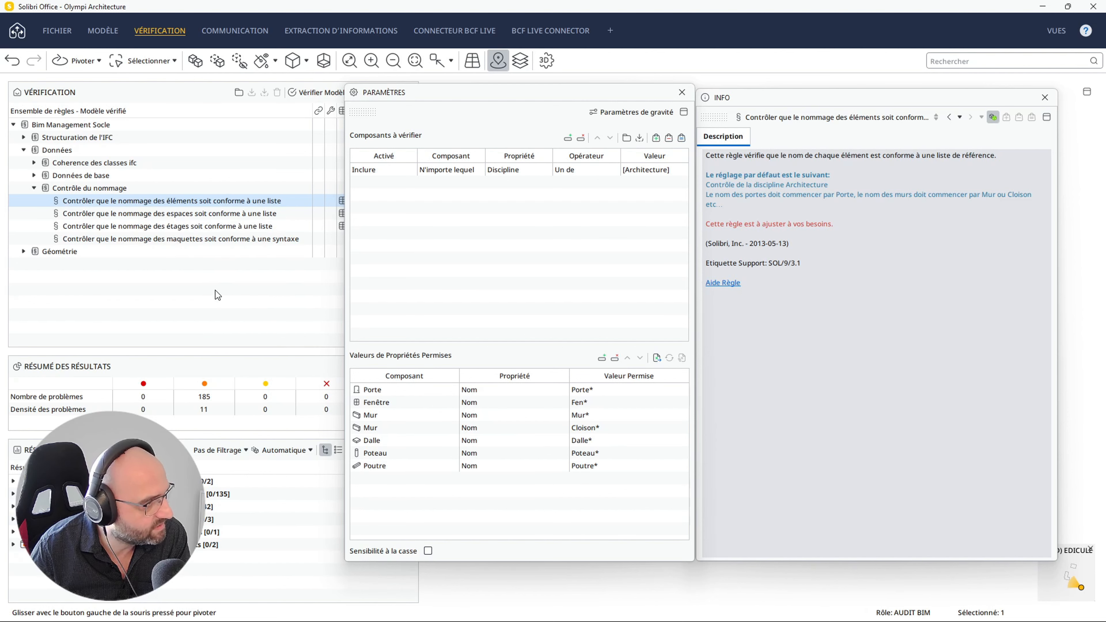
Review the space naming rule's checked components and permitted names, and expand its results to look at the listed spaces
left_click(260, 214)
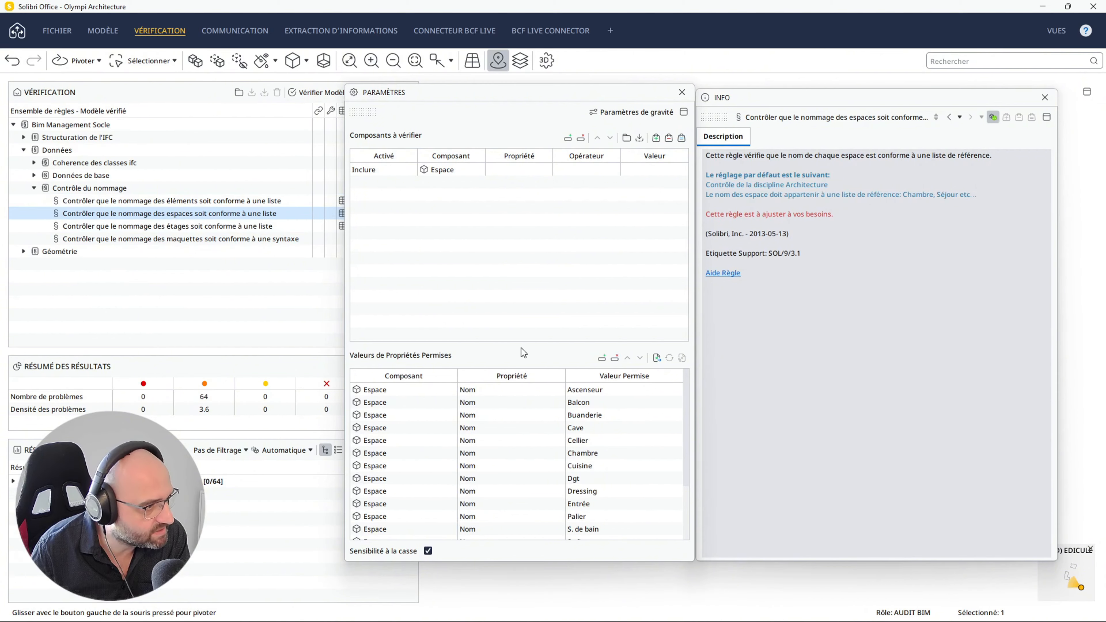
left_click_drag(529, 95, 808, 147)
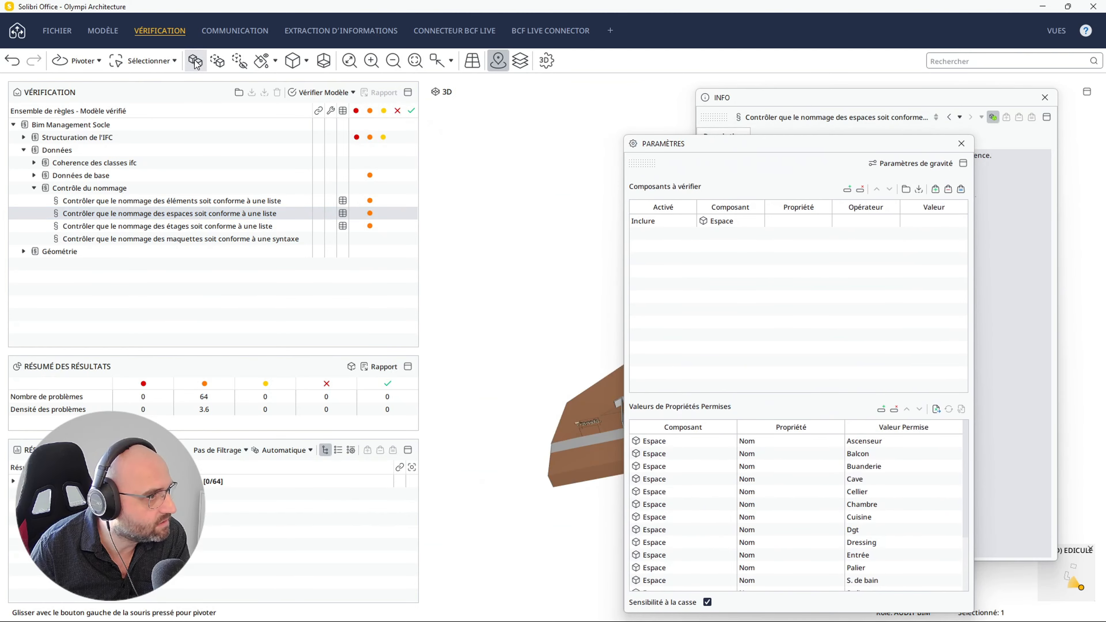
left_click_drag(558, 343, 445, 316)
left_click_drag(738, 144, 456, 95)
mouse_move(686, 403)
left_mouse_down()
mouse_move(682, 471)
mouse_move(677, 403)
left_mouse_up()
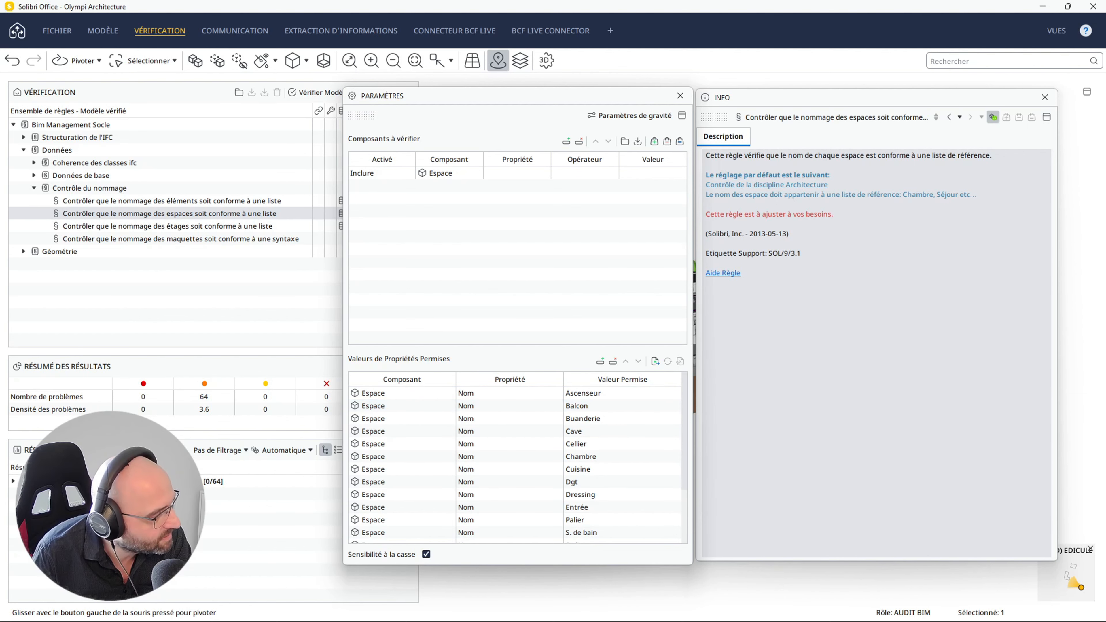
left_click(13, 481)
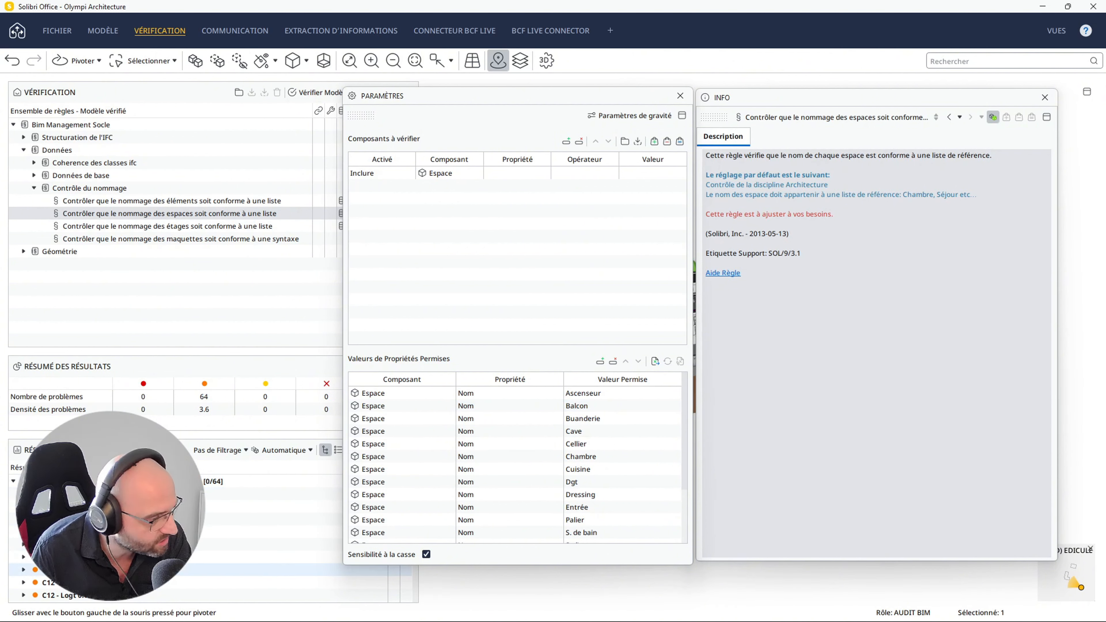
mouse_move(685, 432)
left_mouse_down()
mouse_move(683, 504)
mouse_move(689, 417)
left_mouse_up()
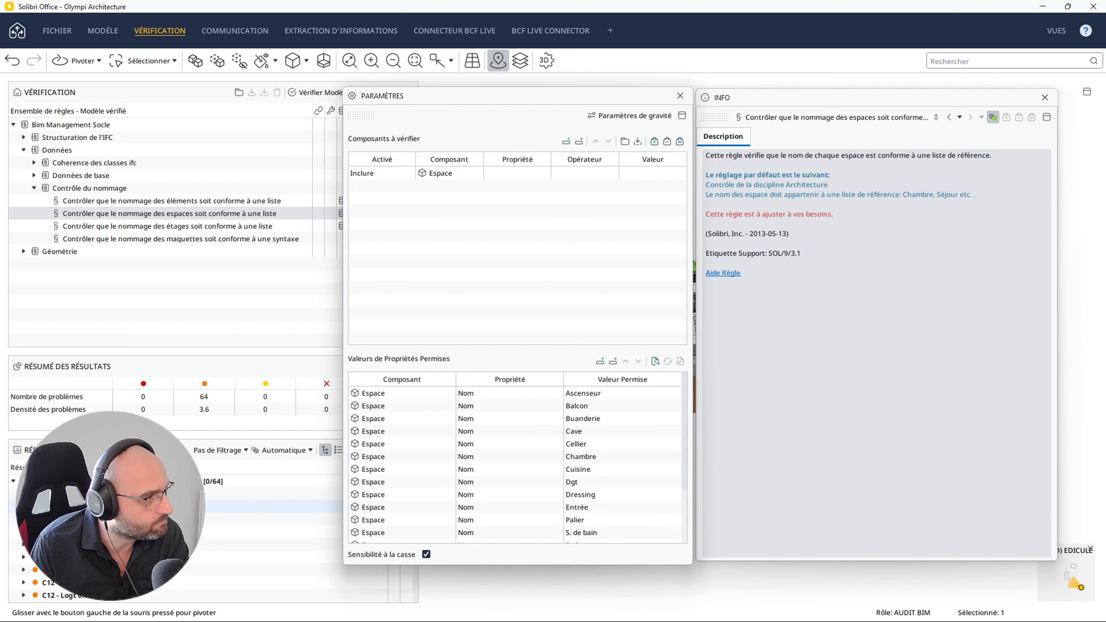
Narrow the parameters window to uncover the rule list, and review the storey naming rule's description and permitted values
left_click_drag(340, 271, 394, 272)
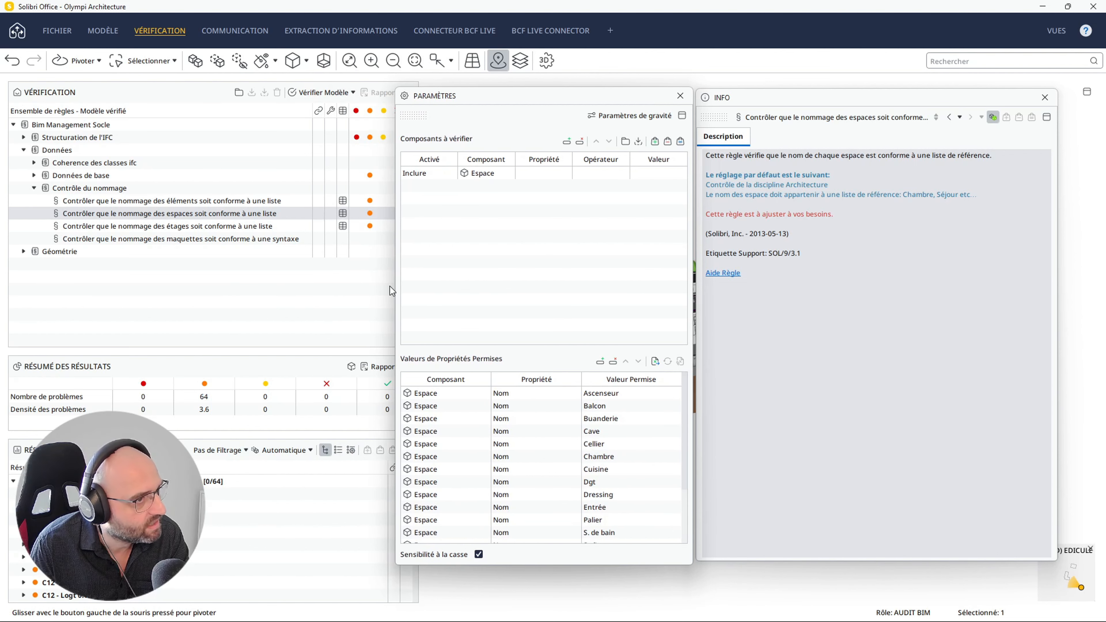
left_click(174, 239)
left_click(203, 227)
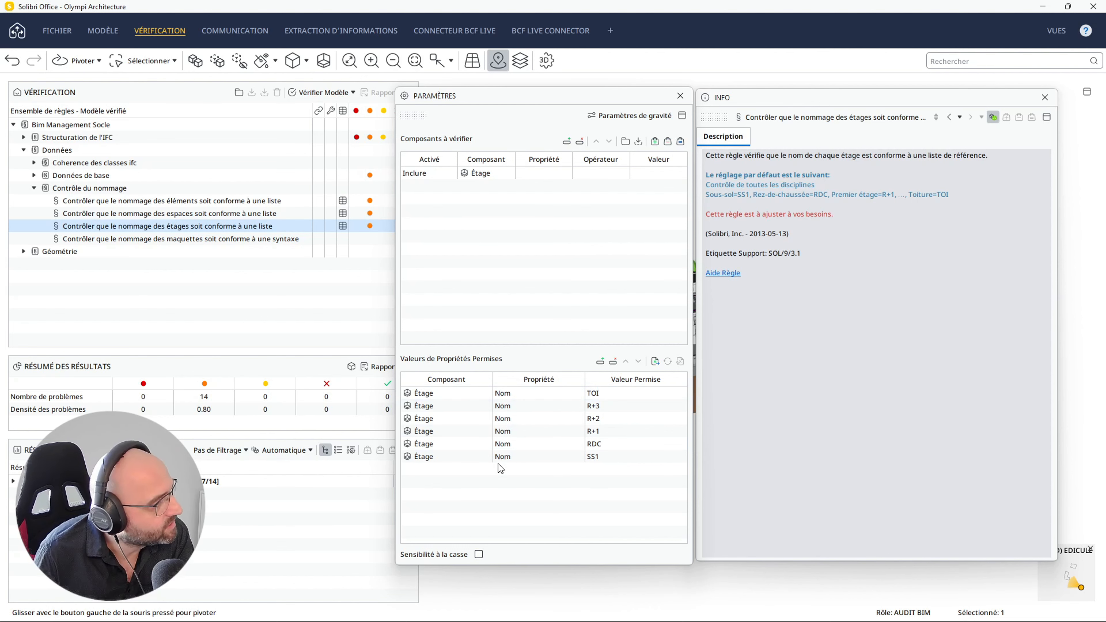
Review the model naming syntax rule in a wider parameters window, and inspect the fixed PROJET token of its format
left_click(113, 240)
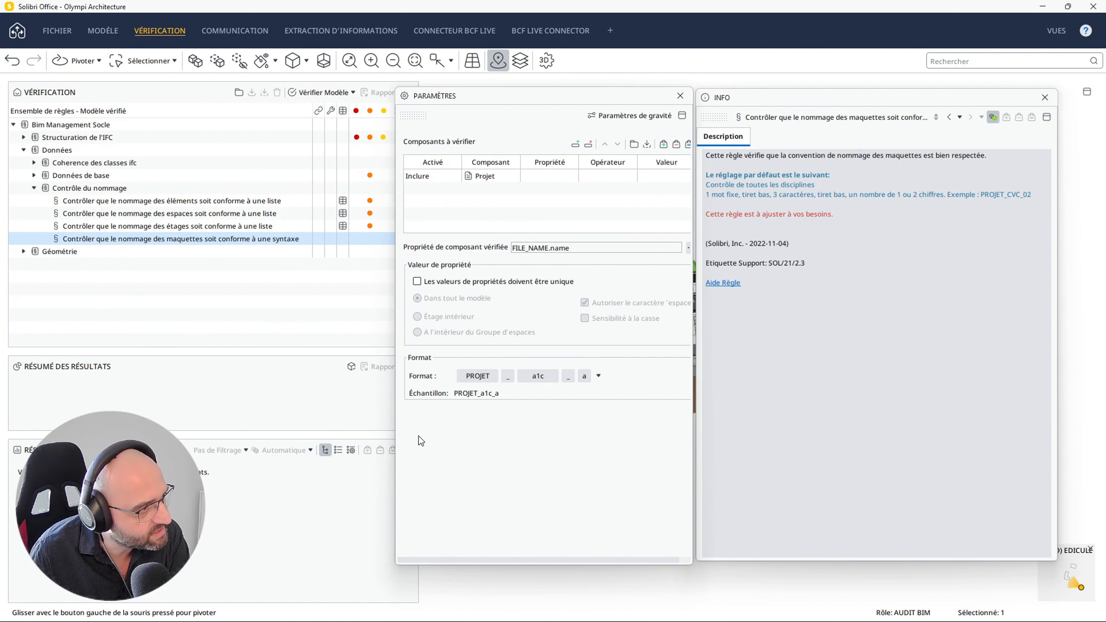
left_click_drag(396, 434, 256, 438)
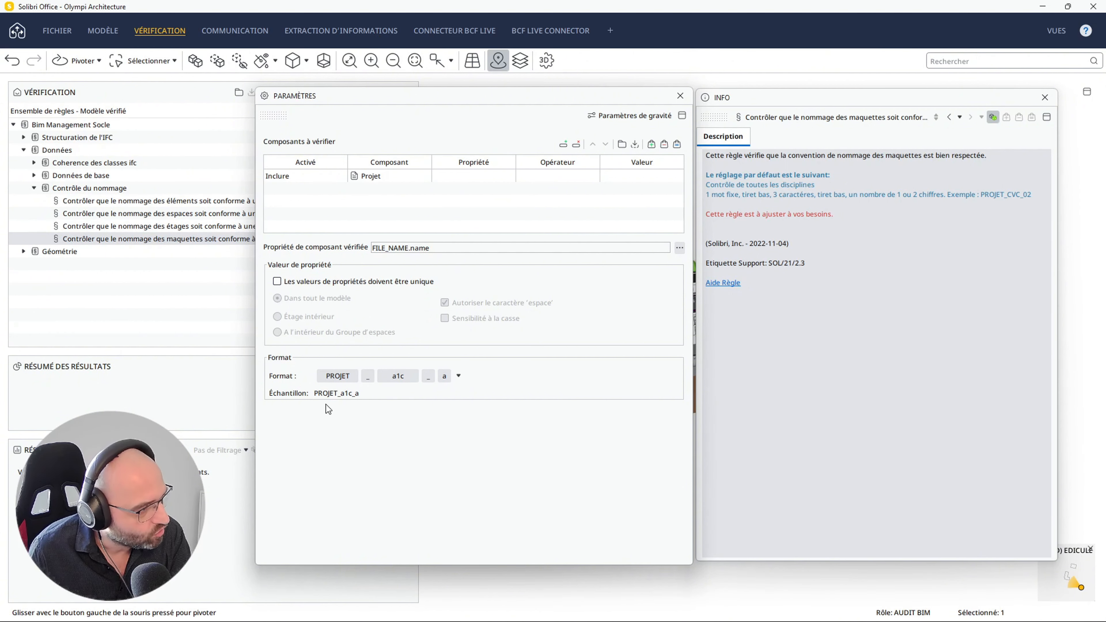
double_click(335, 377)
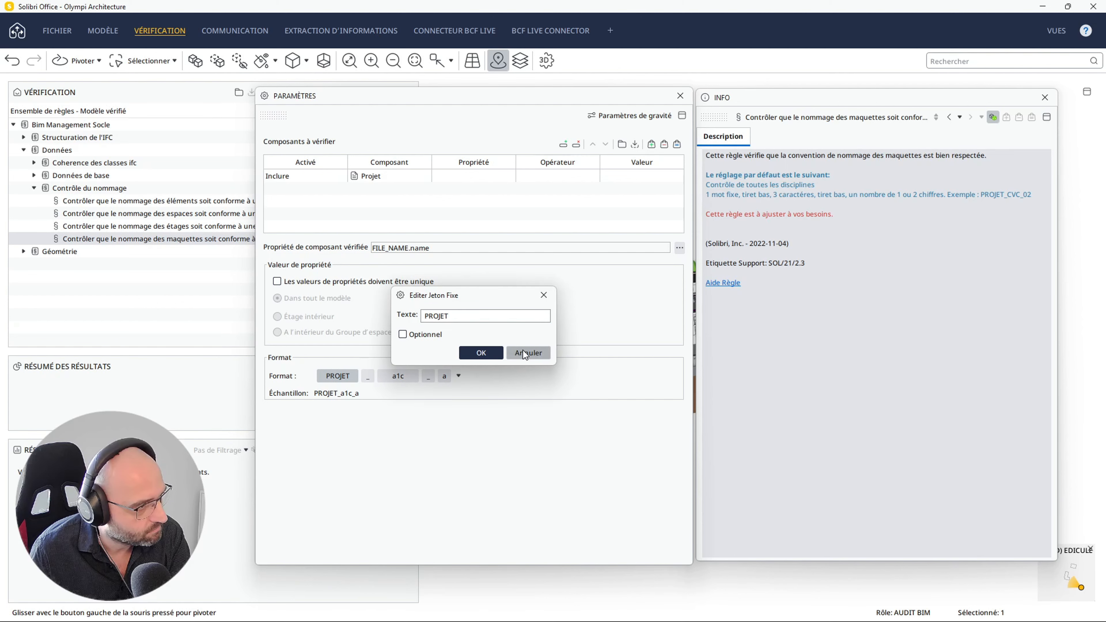
left_click(523, 351)
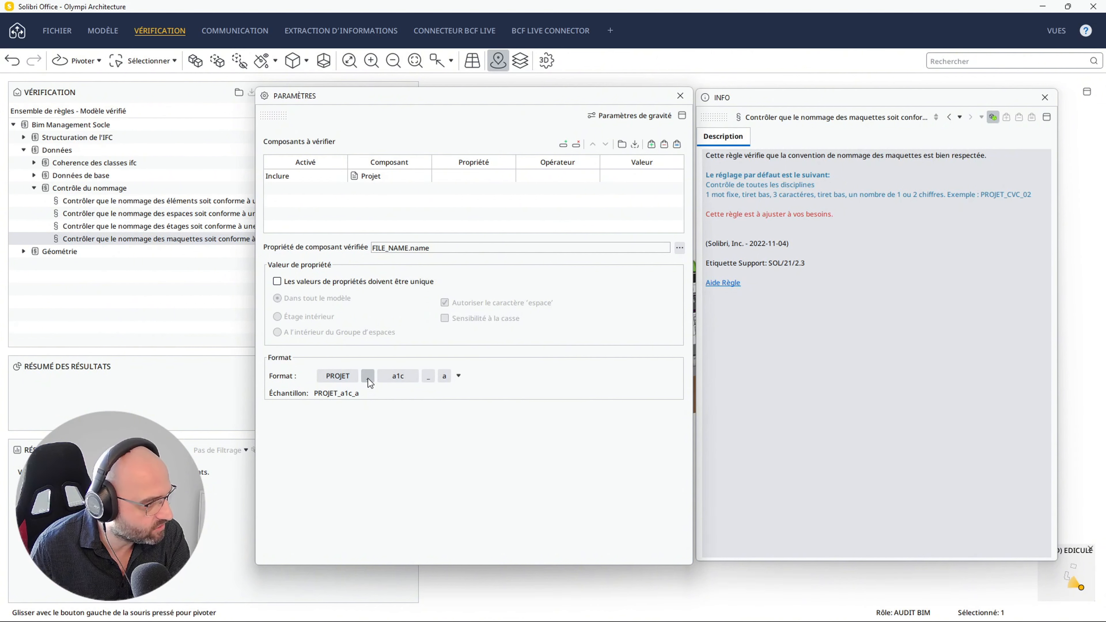
Inspect the character and separator tokens that follow PROJET in the naming format, and the token types available to add
left_click(401, 377)
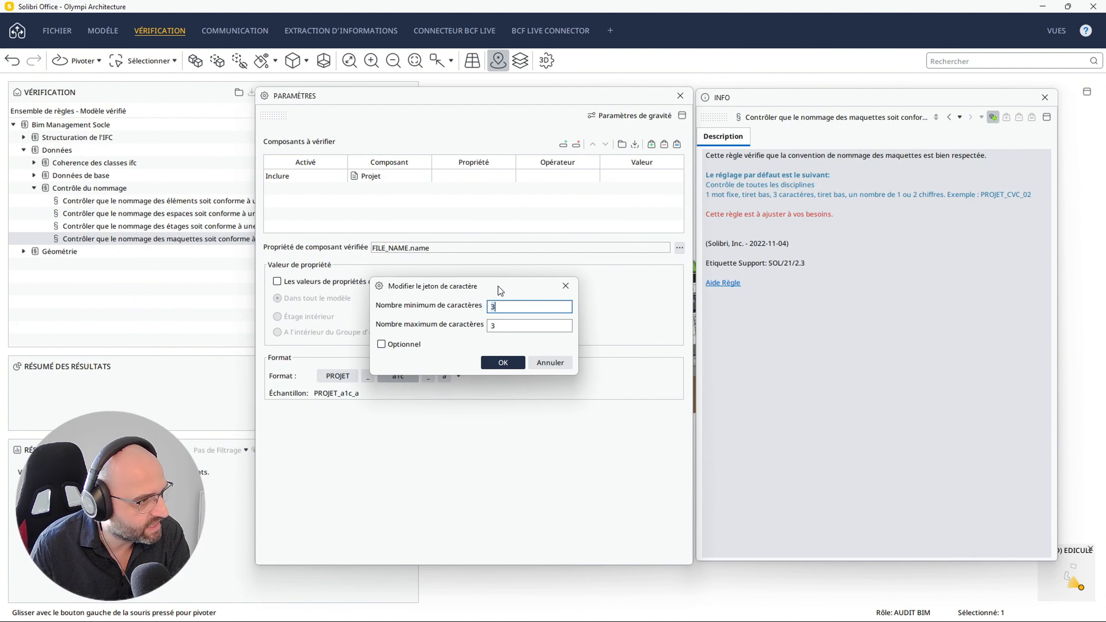
left_click_drag(497, 286, 503, 255)
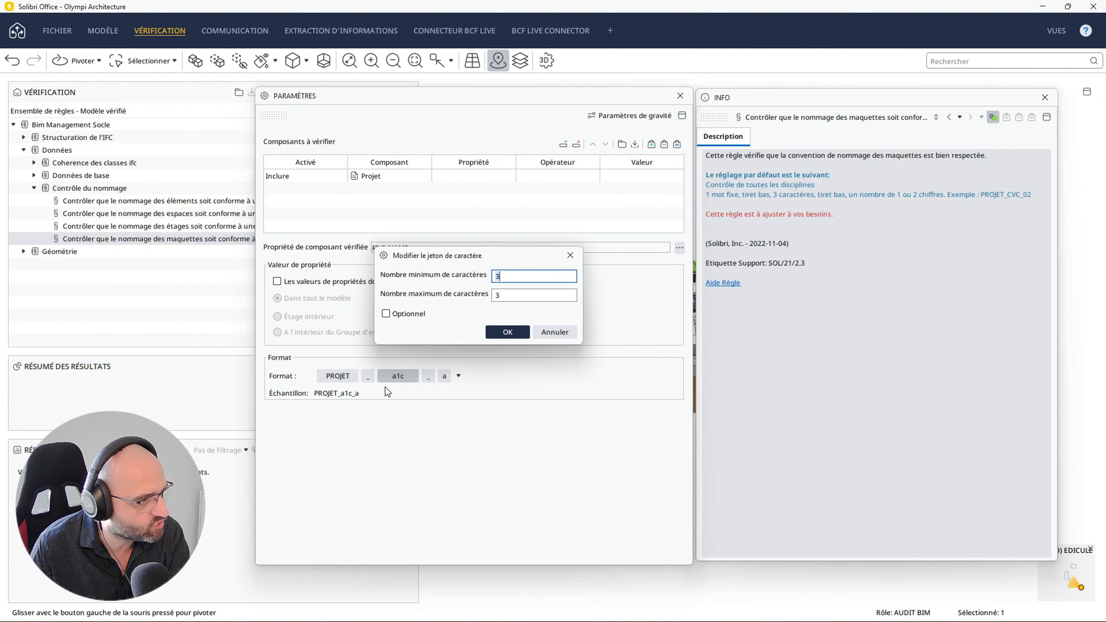
left_click(507, 295)
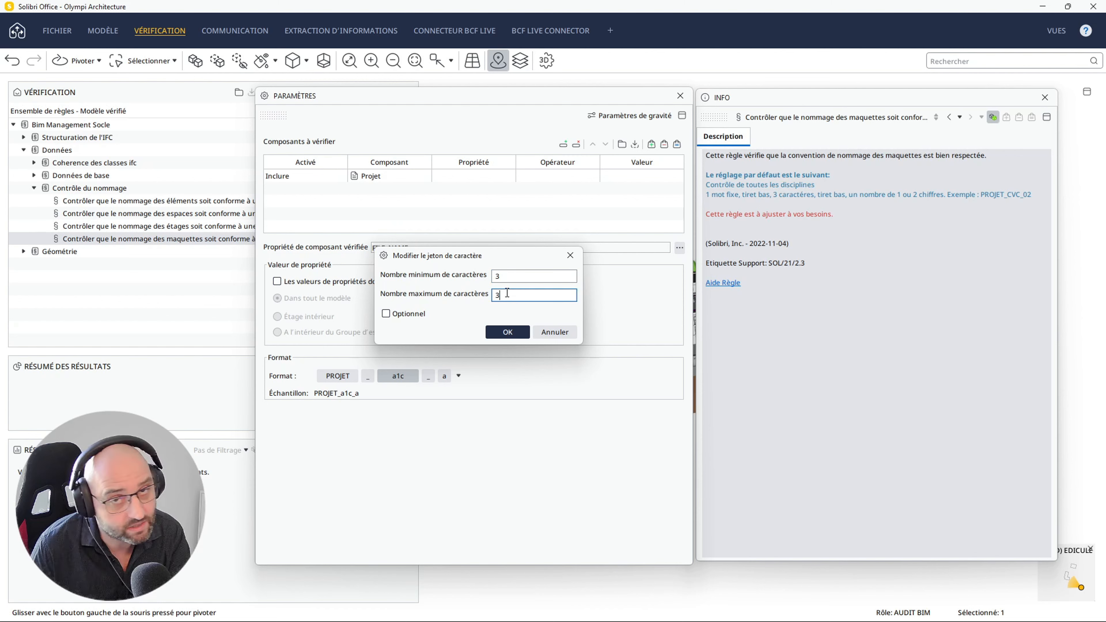
left_click(570, 338)
left_click(428, 377)
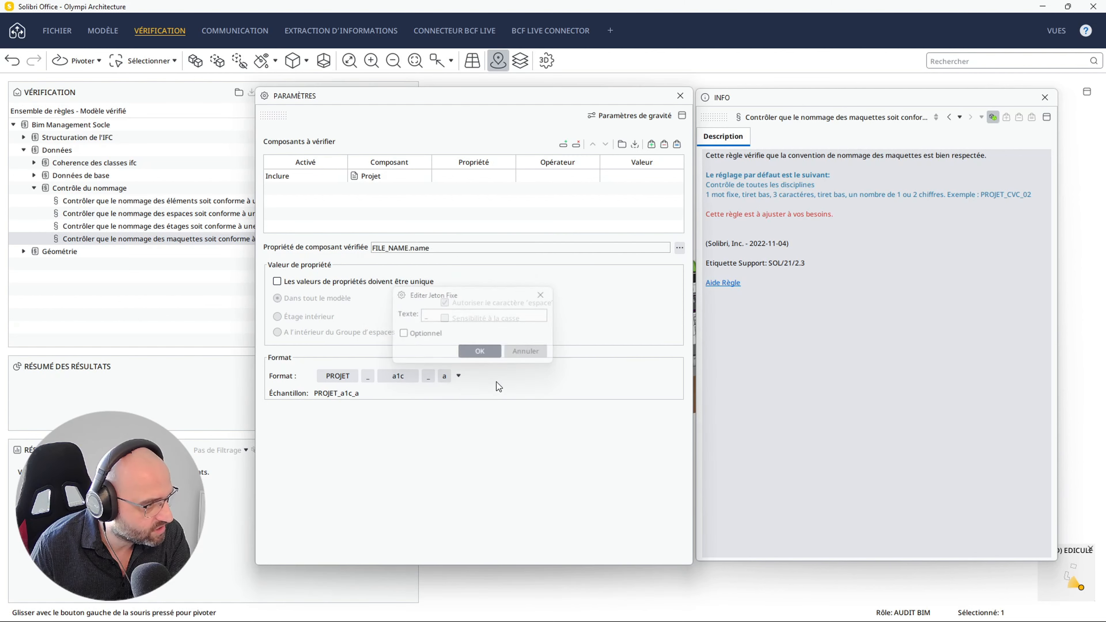
left_click(445, 376)
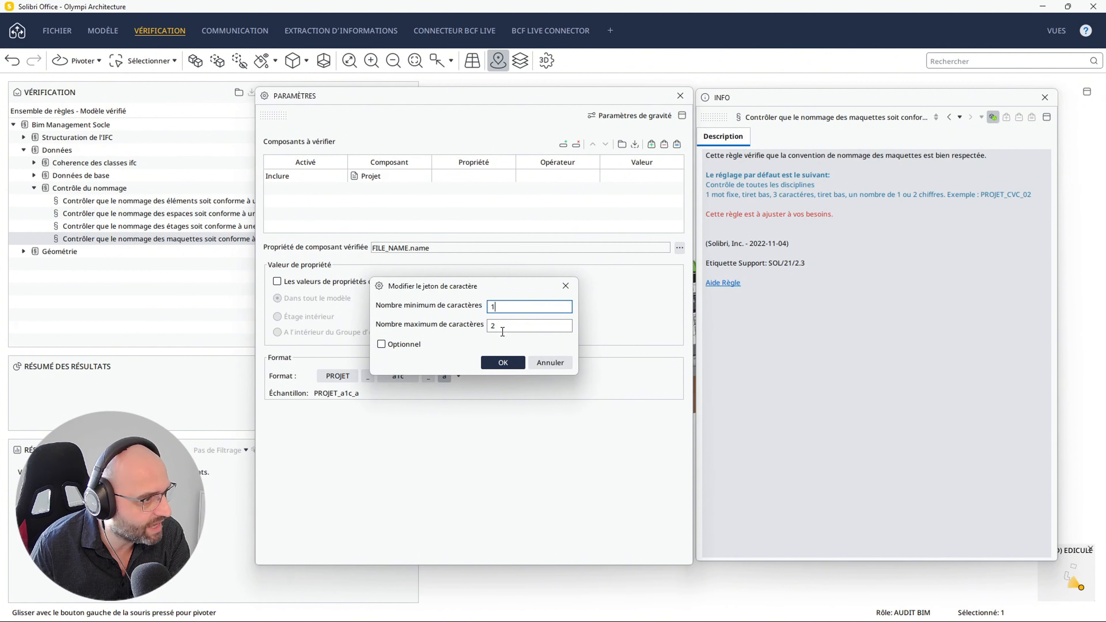
left_click(552, 363)
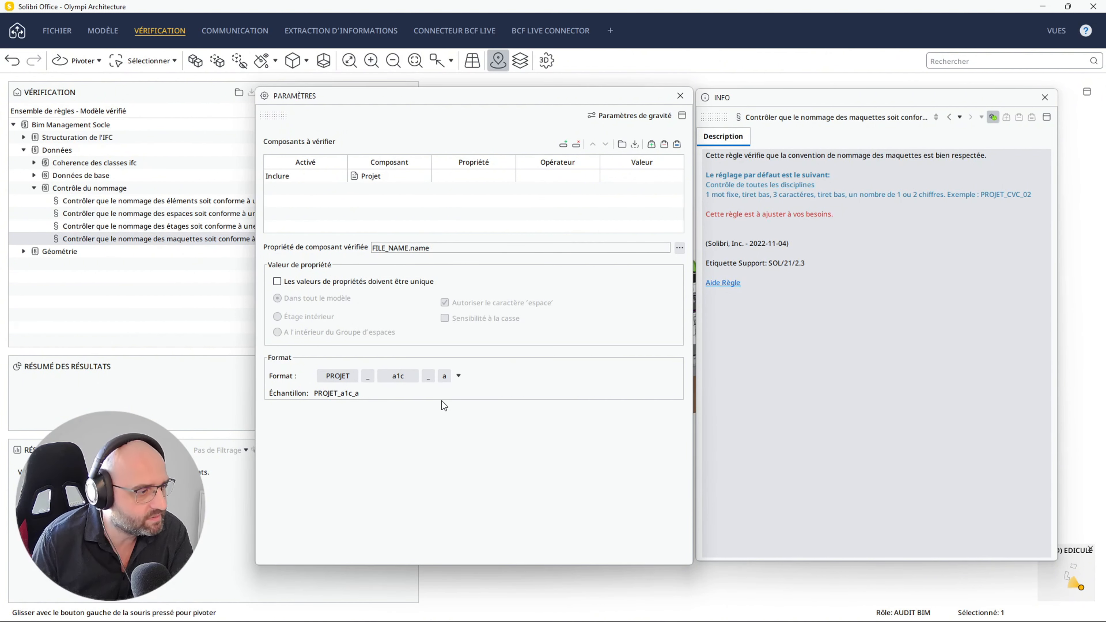
left_click(458, 376)
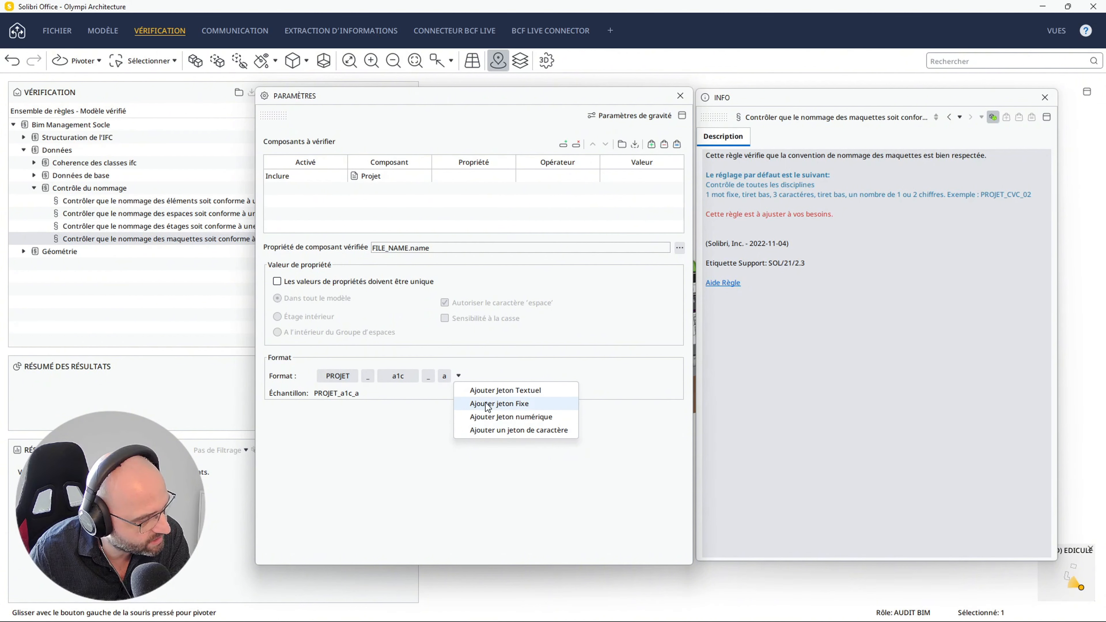
left_click(418, 463)
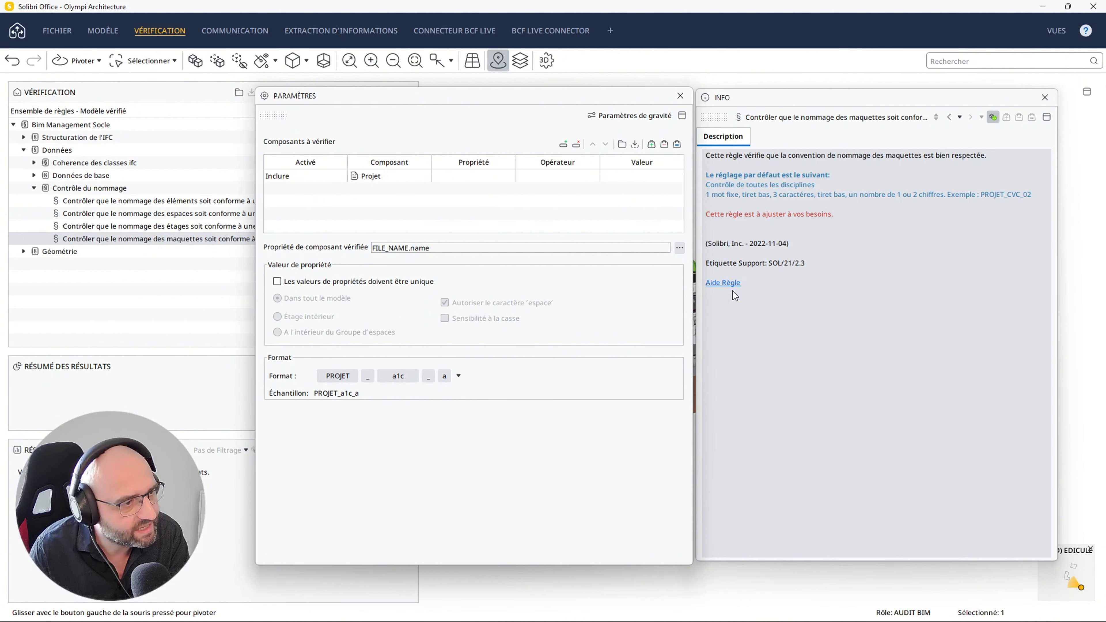
Open the model naming rule's online help in the browser, translate it into French, read its Format section on tokens, and minimise the browser
left_click(724, 282)
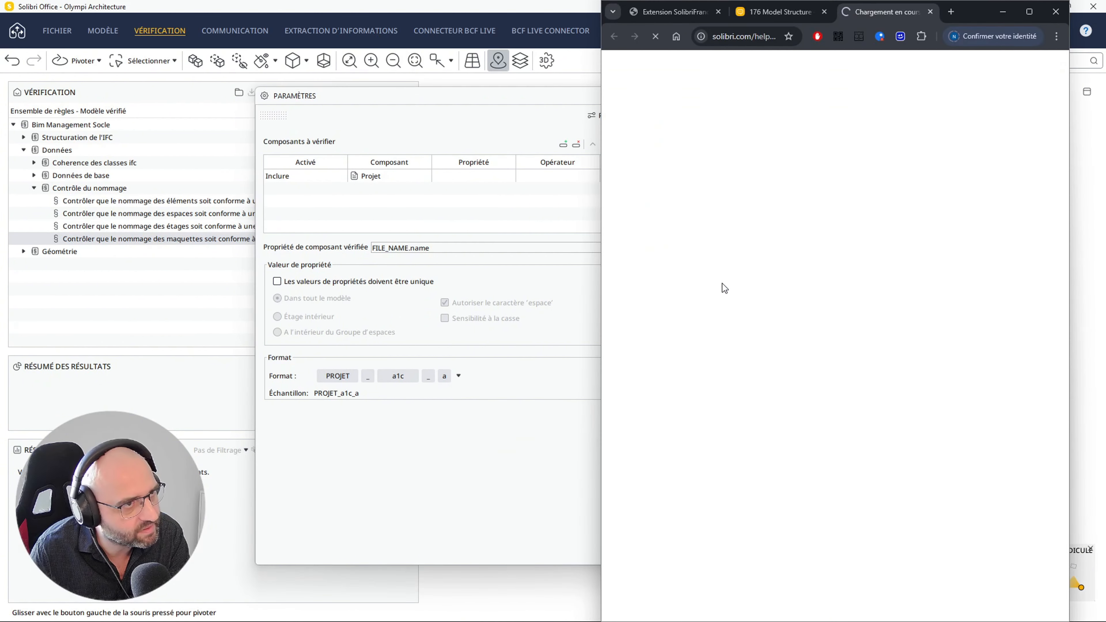
scroll(930, 391, "down", 4)
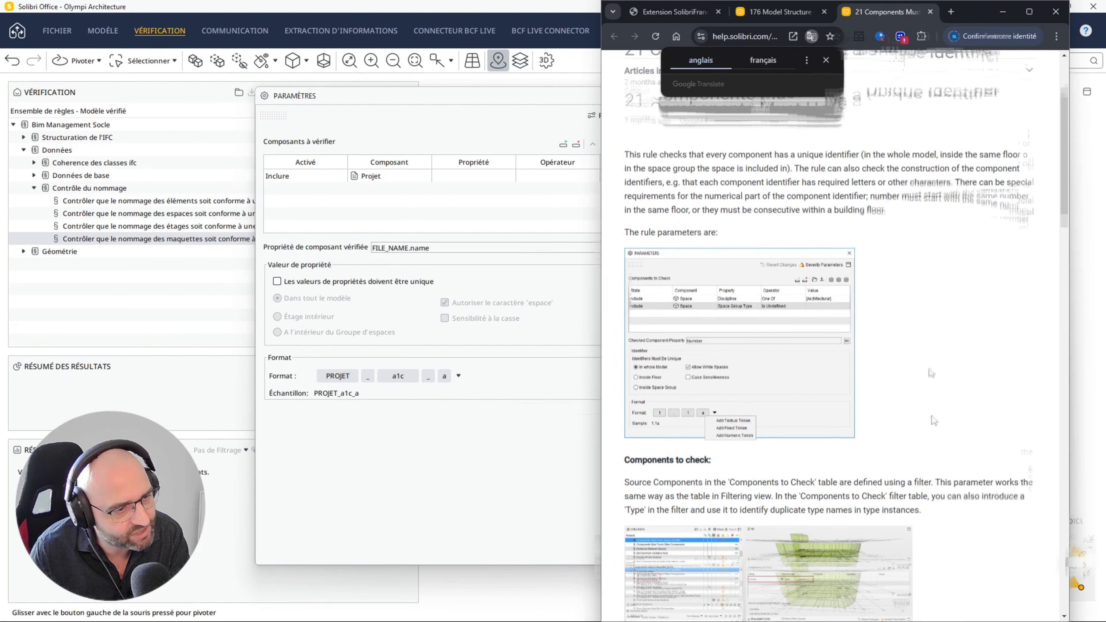
right_click(914, 334)
left_click(774, 193)
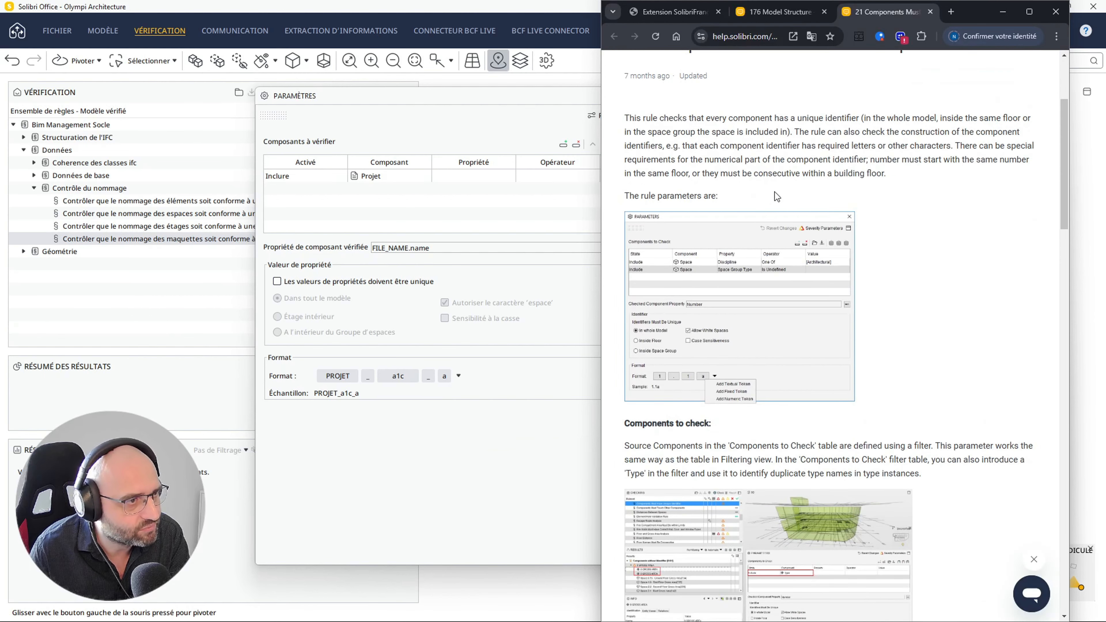
scroll(982, 366, "down", 15)
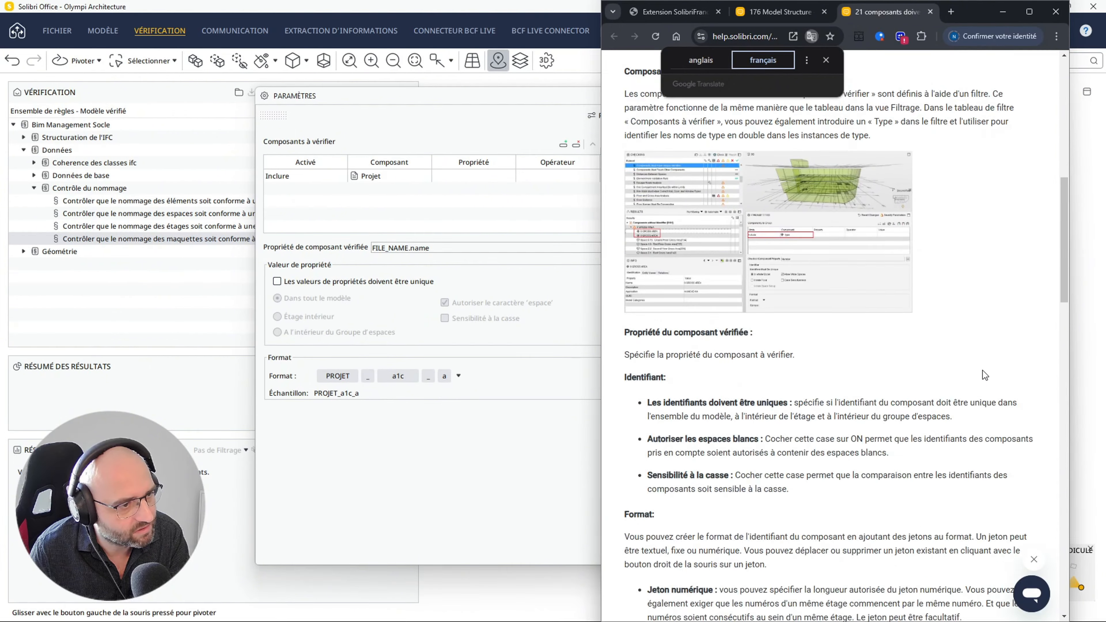
scroll(985, 370, "down", 8)
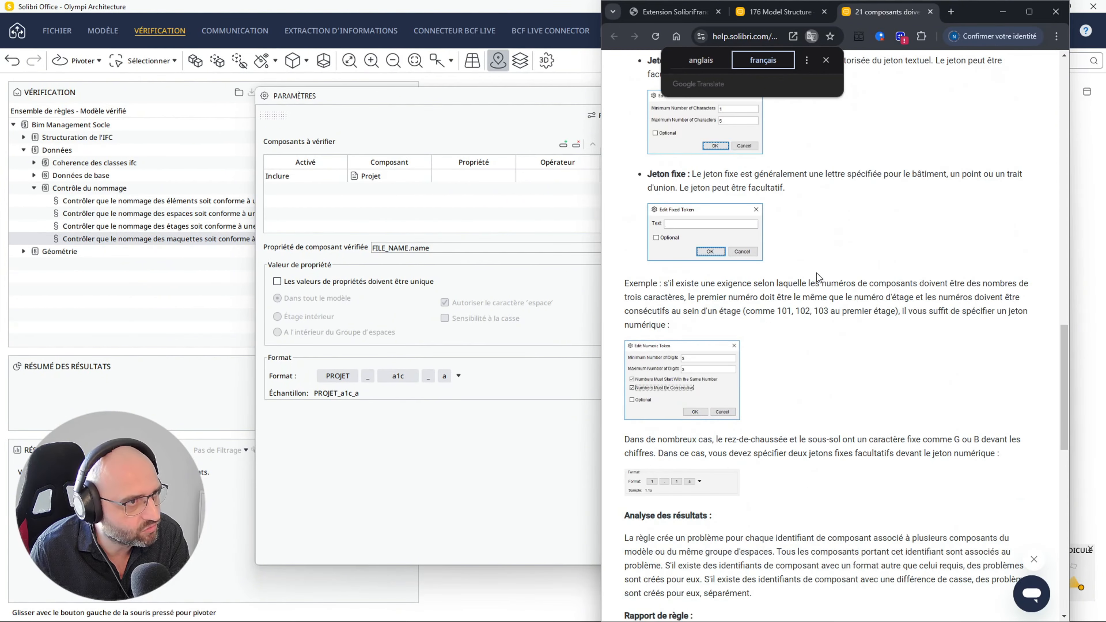
scroll(780, 265, "up", 5)
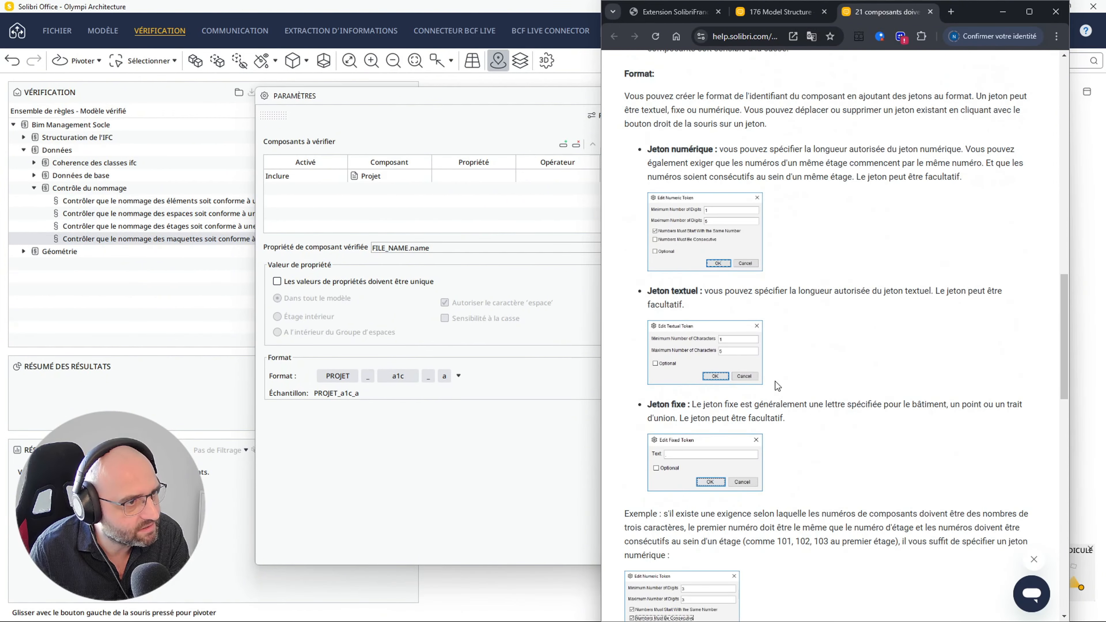
left_click(1003, 12)
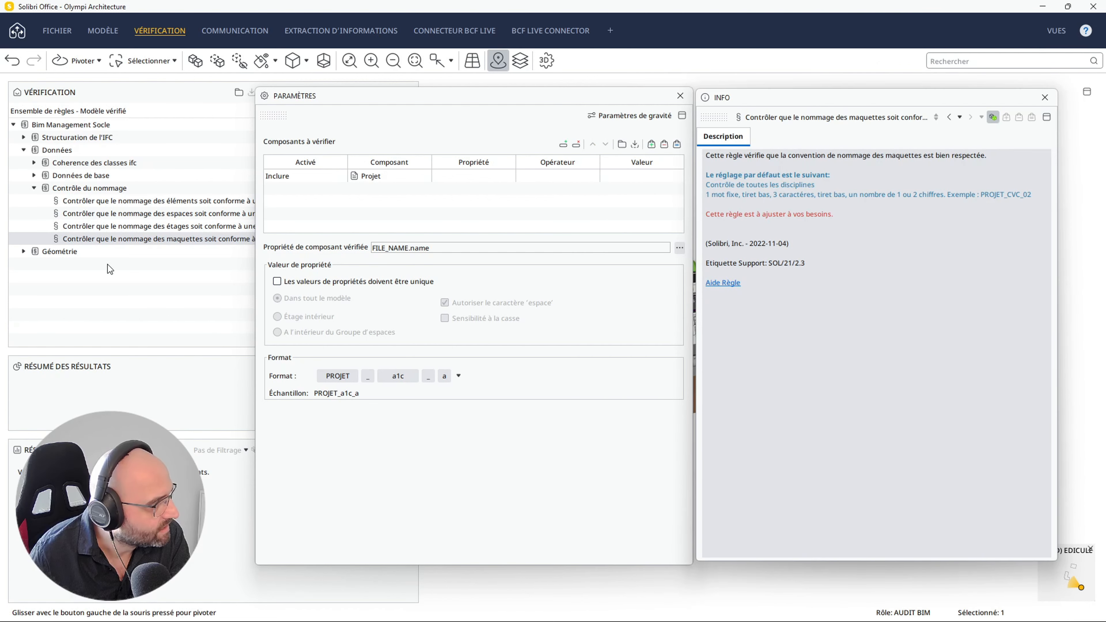
Collapse the Contrôle du nommage group, expand Géométrie, and review the material layer thickness rule's description and parameters
left_click(34, 188)
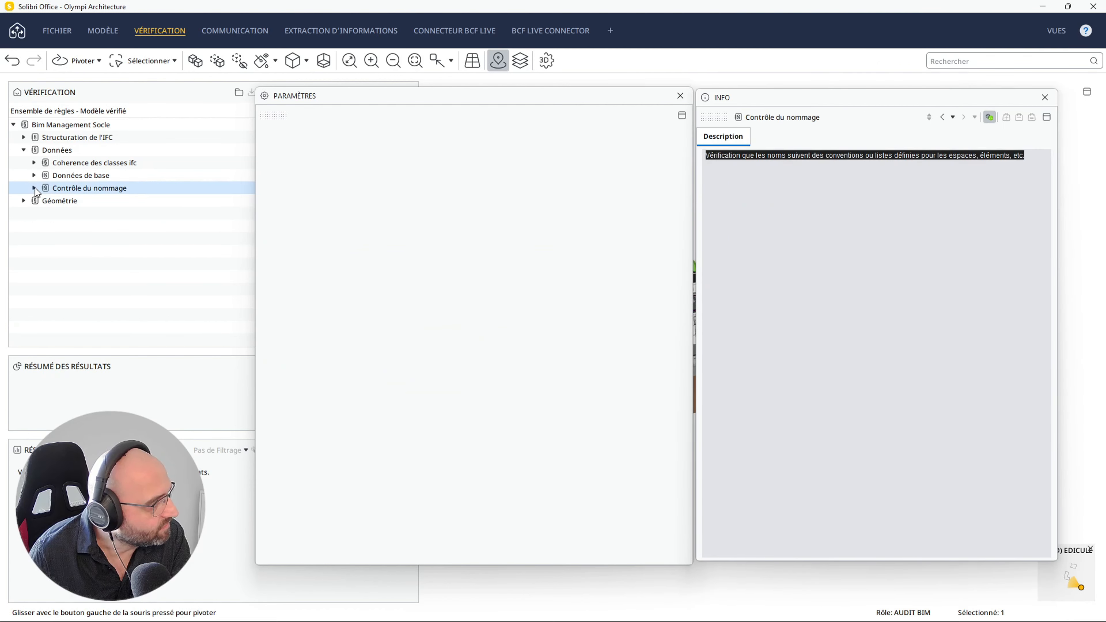
left_click(24, 201)
left_click(34, 213)
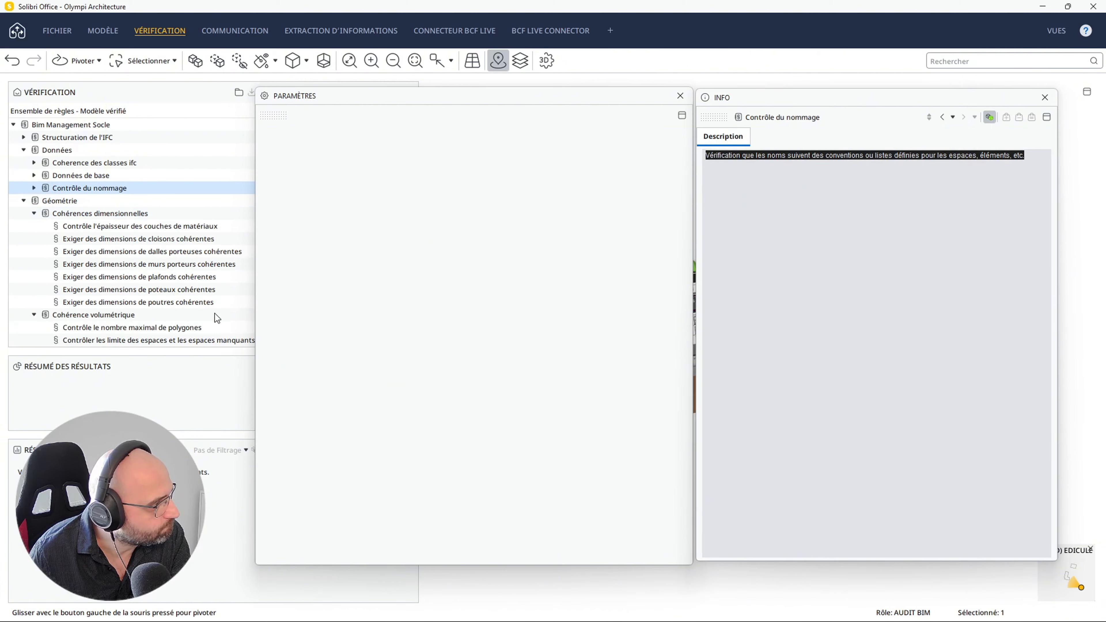
left_click(123, 217)
left_click(110, 227)
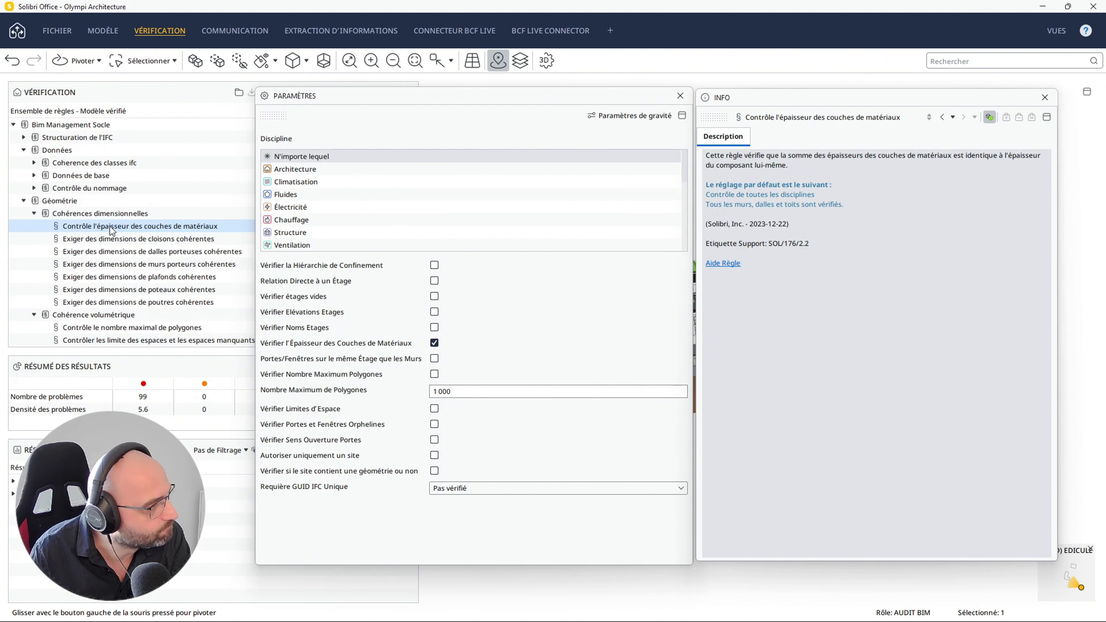
Browse the Cohérences dimensionnelles rules one by one, covering partitions, load-bearing slabs, load-bearing walls, ceilings, columns and beams
left_click(81, 239)
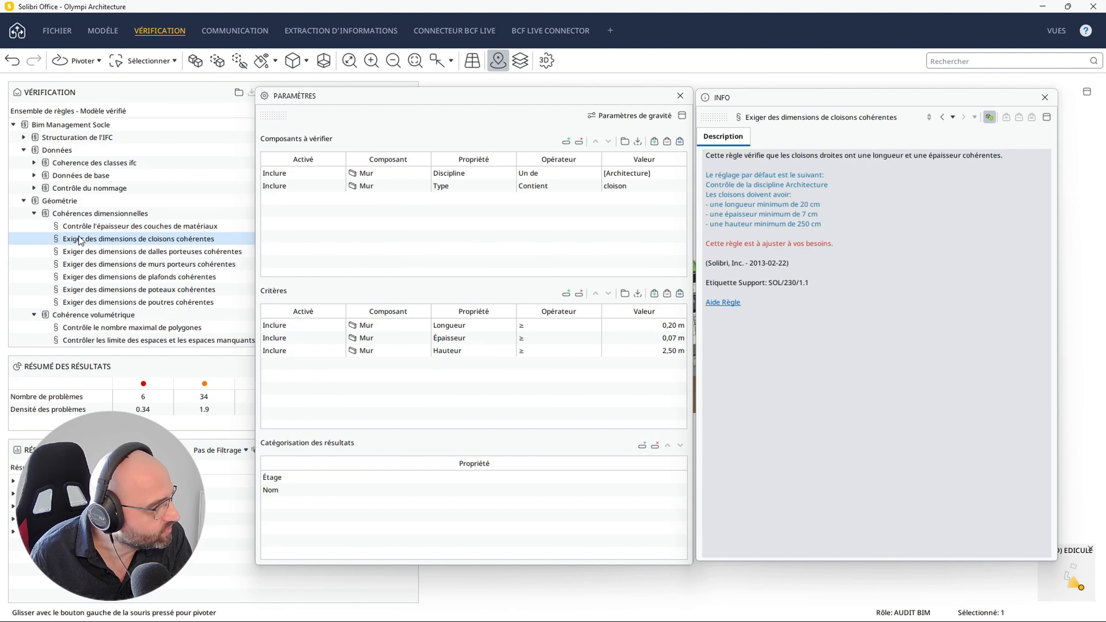
left_click(152, 251)
left_click(152, 264)
left_click(152, 277)
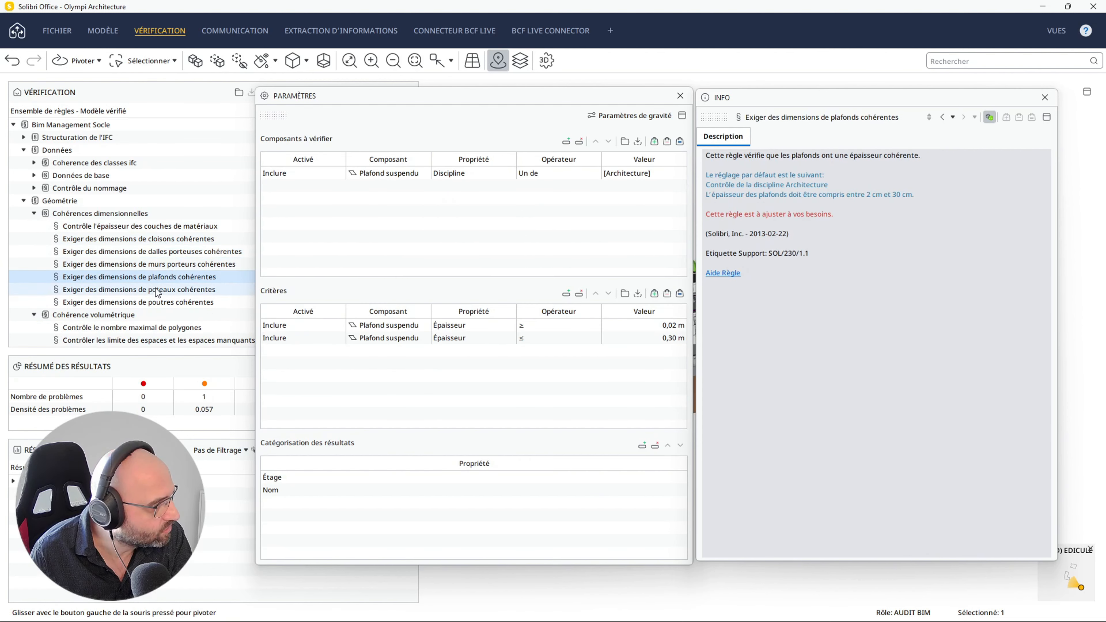
left_click(155, 289)
left_click(154, 302)
Return to the partition dimension rule and compare its default criteria with those of each following rule through the beams
left_click(161, 240)
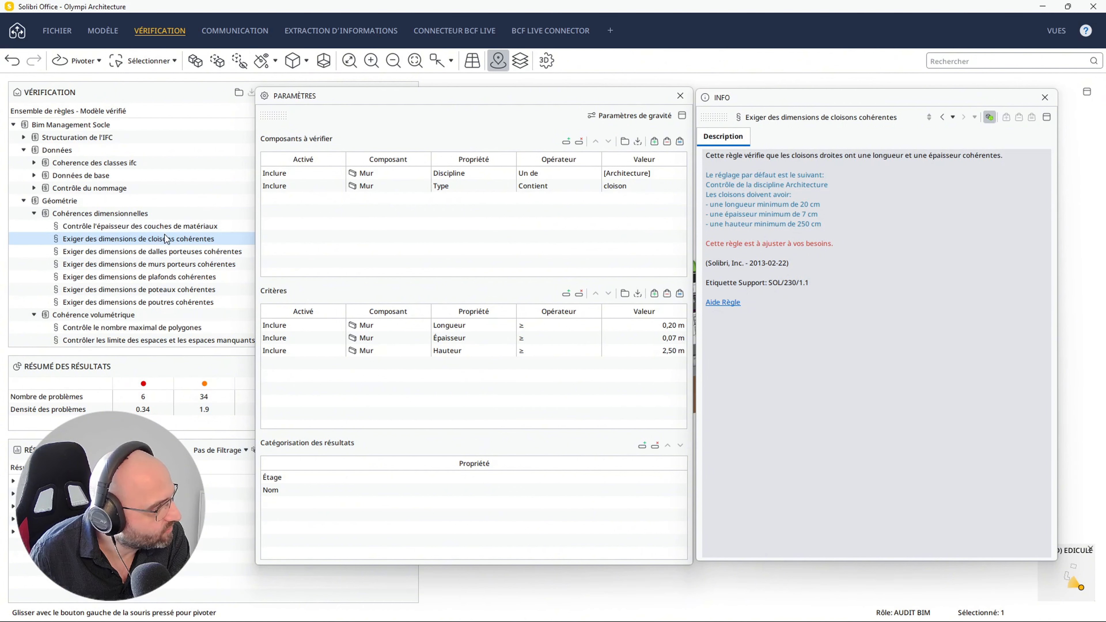
left_click(157, 255)
left_click(159, 268)
left_click(164, 279)
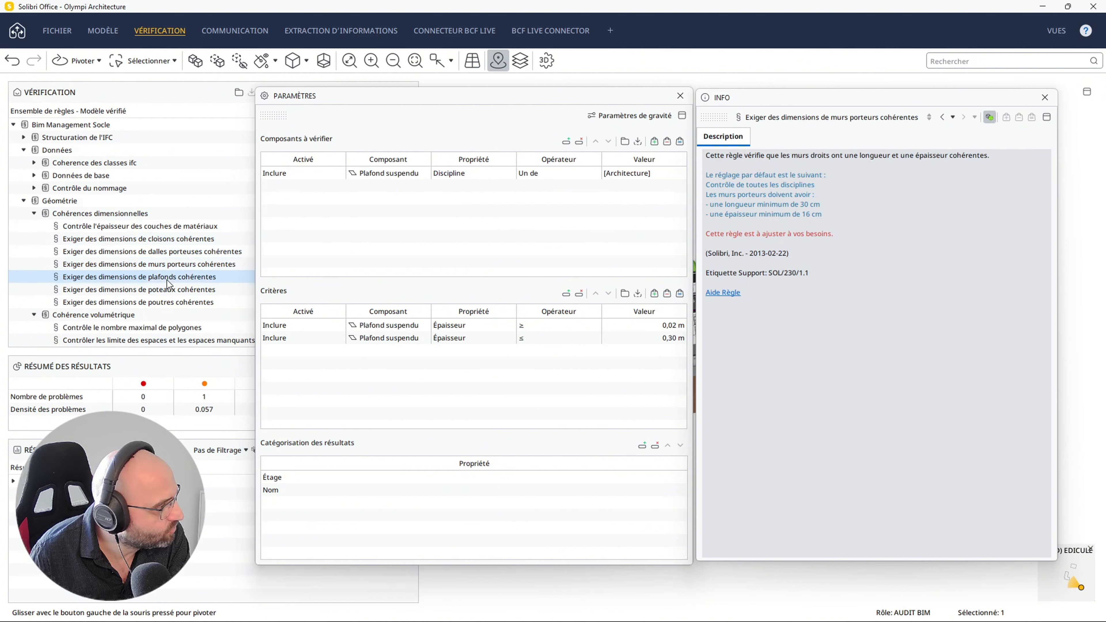
left_click(166, 293)
left_click(166, 303)
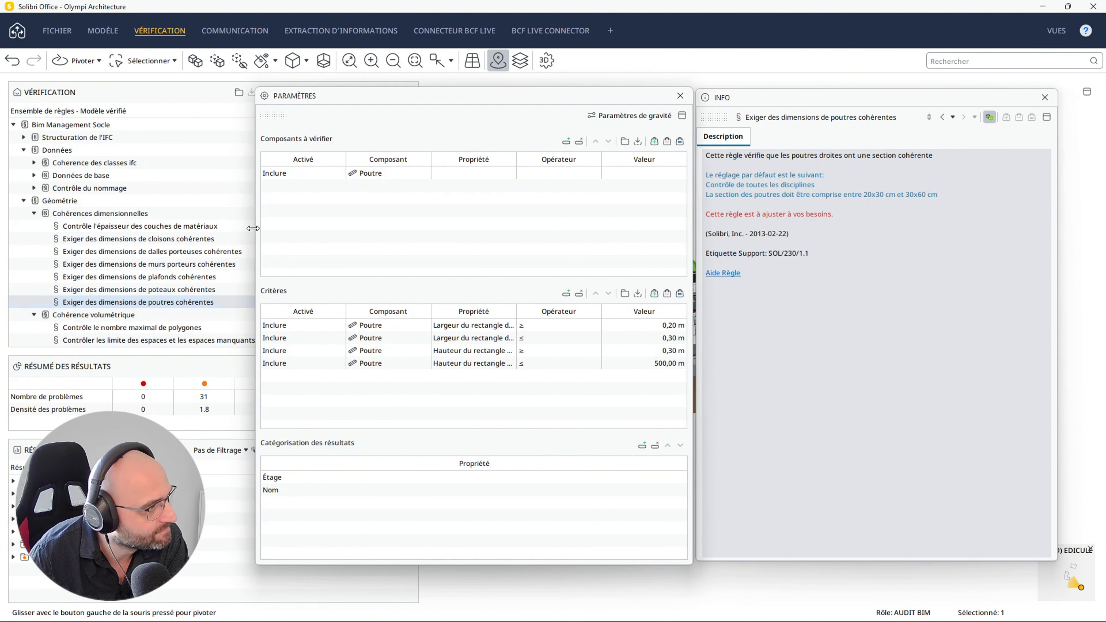
Narrow the parameters window, collapse Cohérences dimensionnelles, and examine the polygon limit in the Contrôle le nombre maximal de polygones rule
left_click_drag(257, 233, 363, 233)
scroll(146, 291, "down", 1)
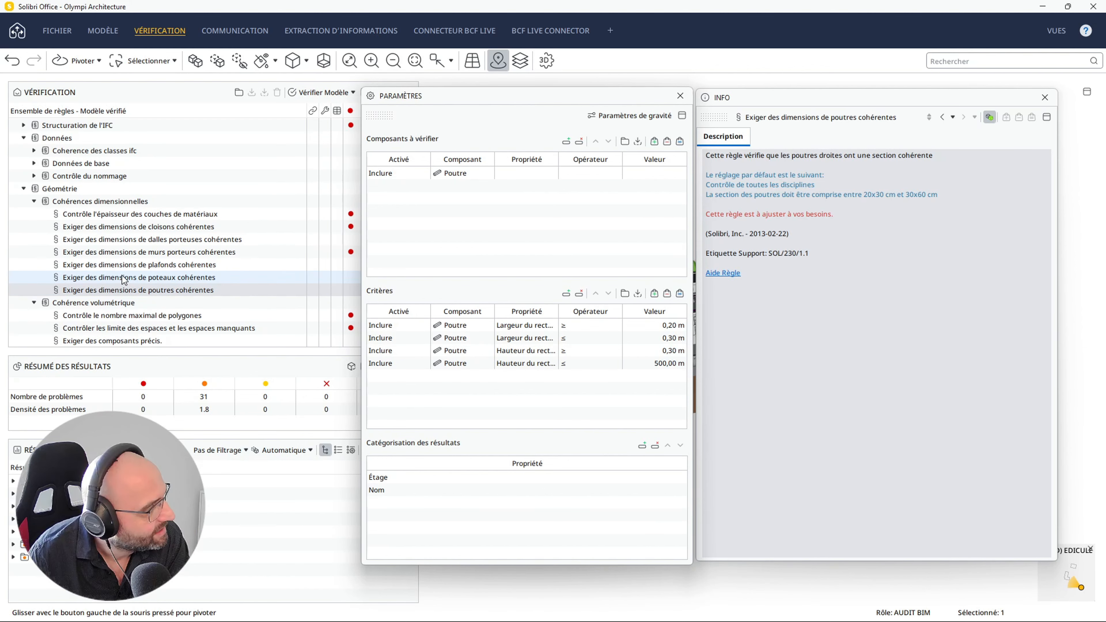
left_click(75, 316)
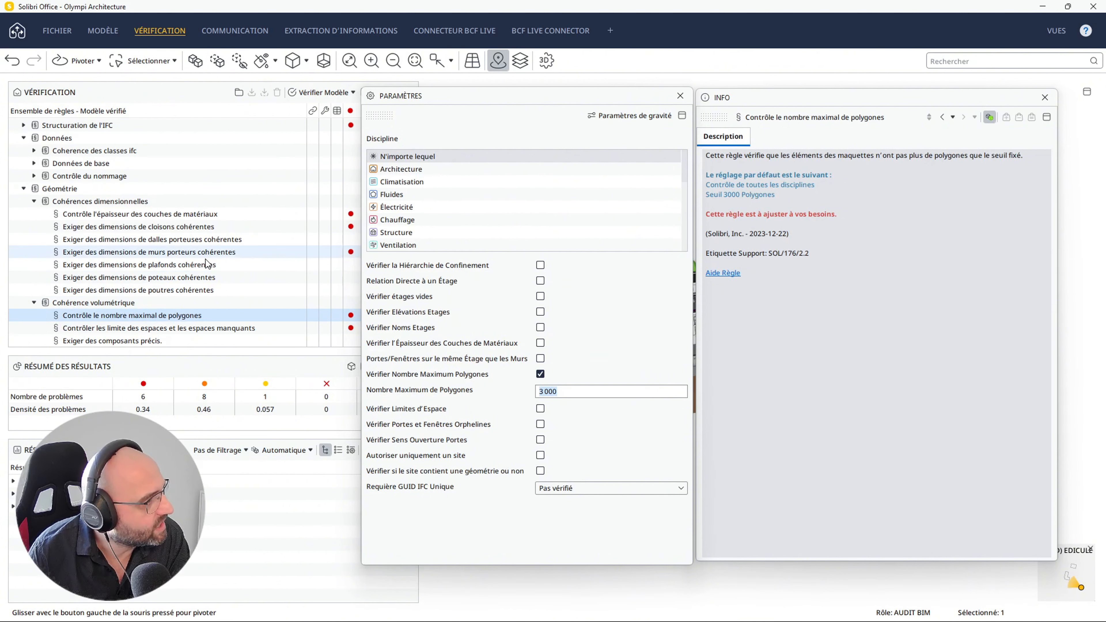
left_click(34, 201)
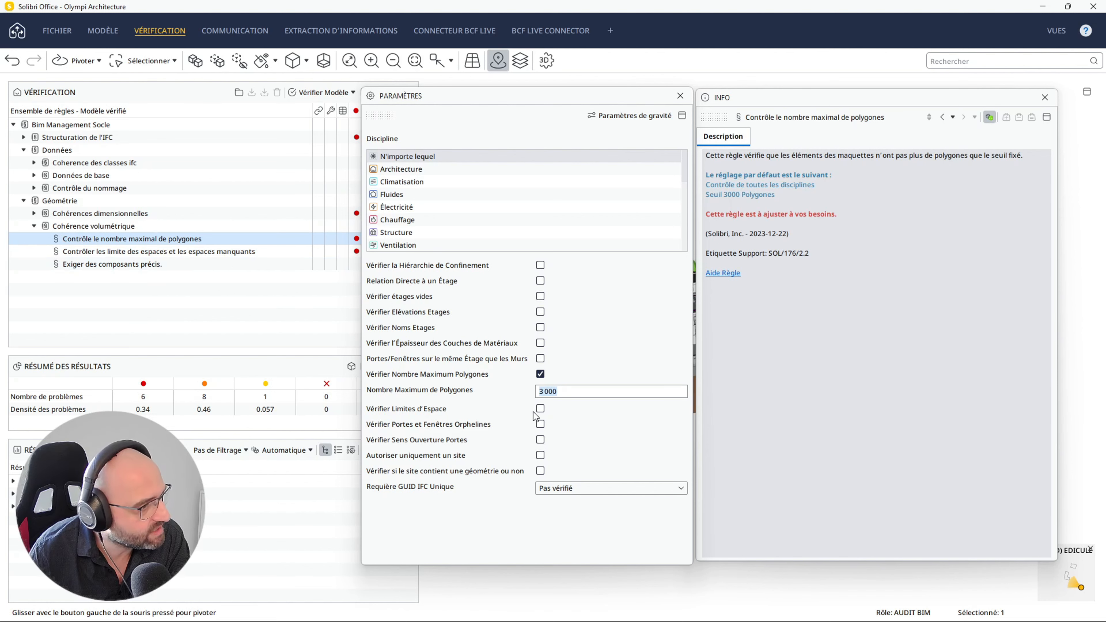
left_click(564, 393)
left_click_drag(564, 393, 527, 391)
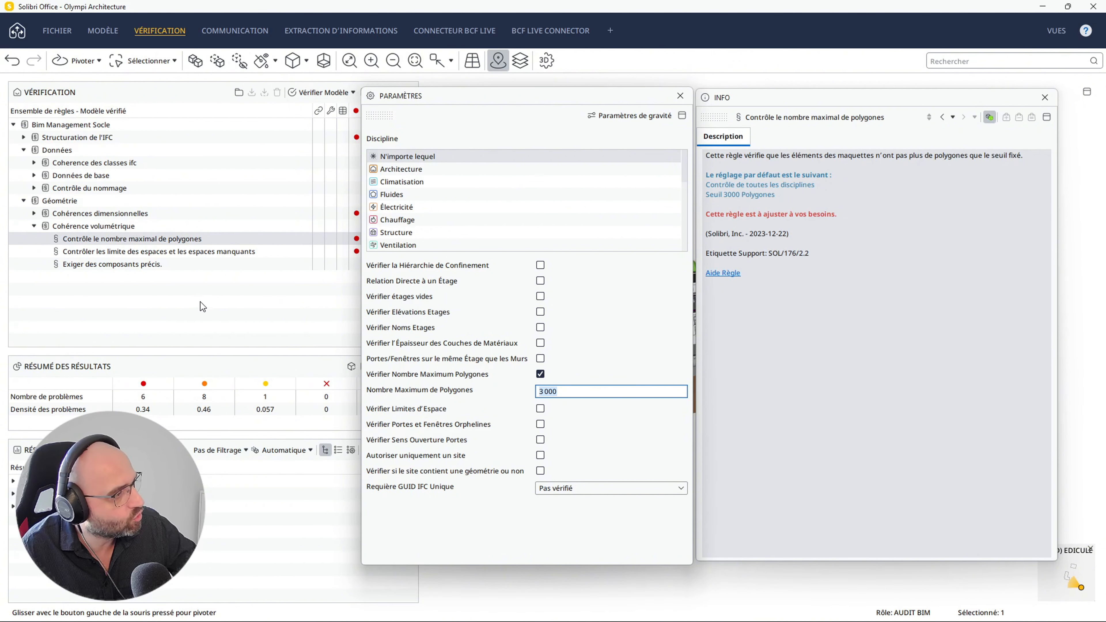
Review the space limits and missing spaces rule, move its parameters off the 3D view, and display a result group in 3D
left_click(183, 254)
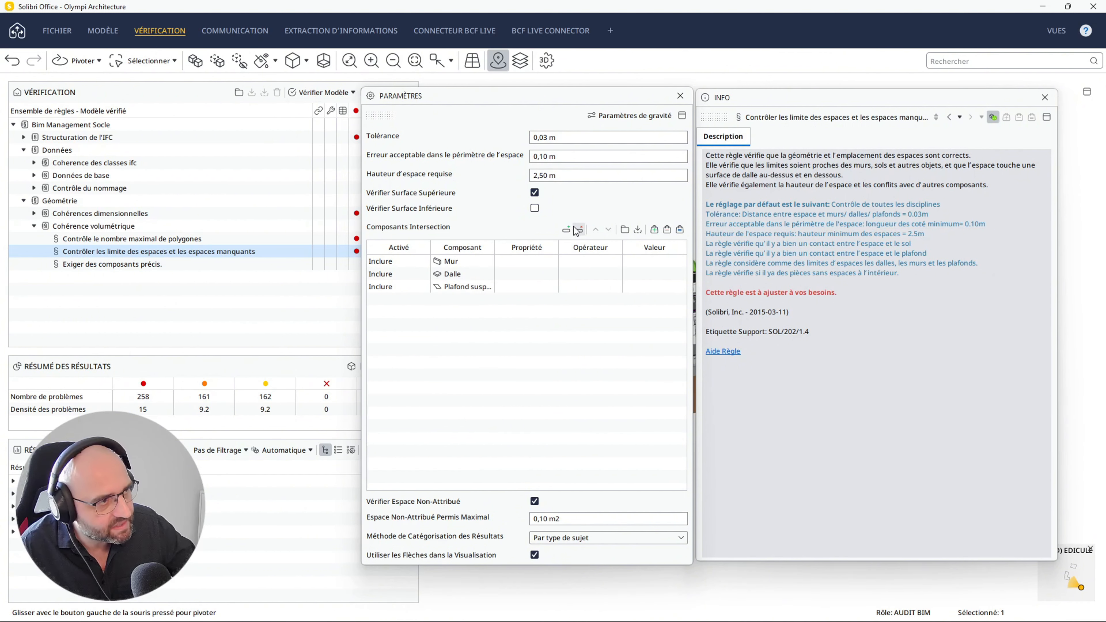
left_click_drag(476, 100, 801, 128)
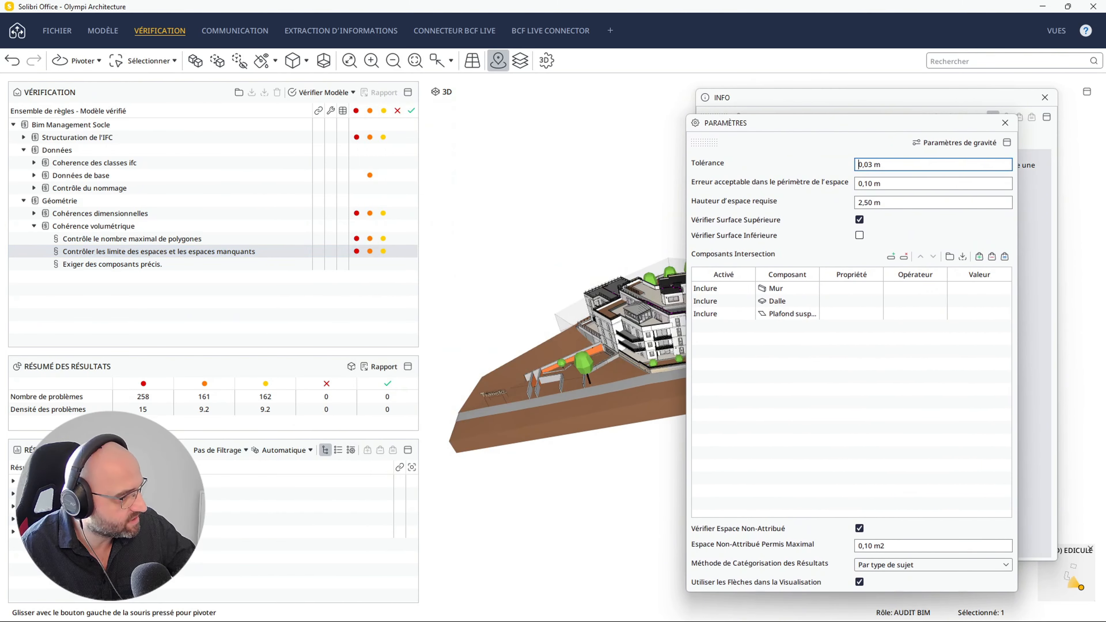
left_click(13, 481)
left_click(48, 493)
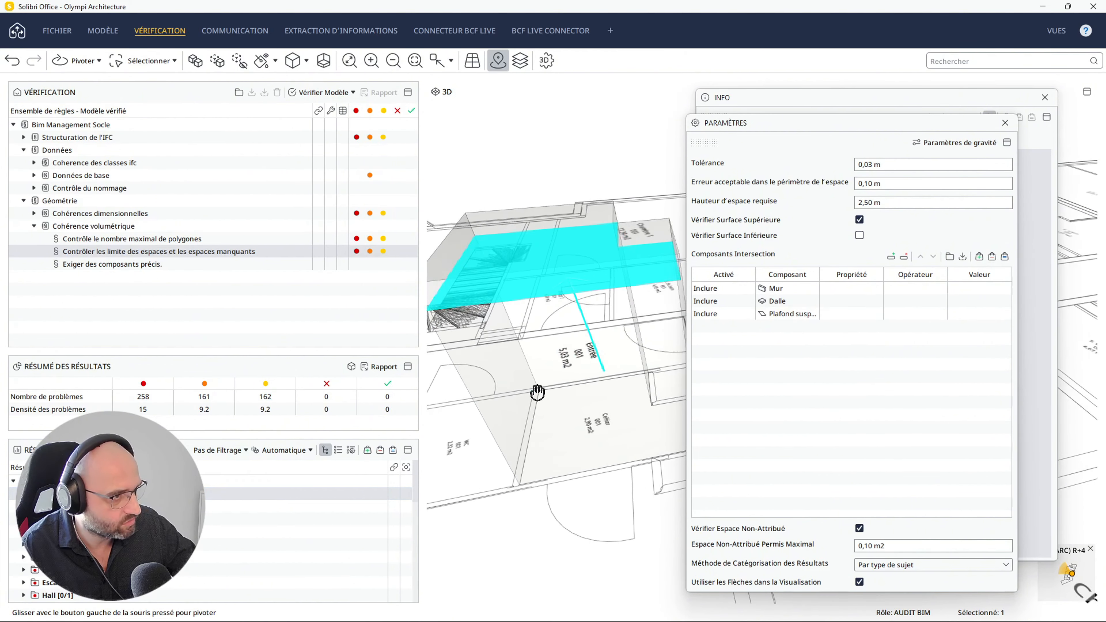
middle_click_drag(581, 500, 609, 457)
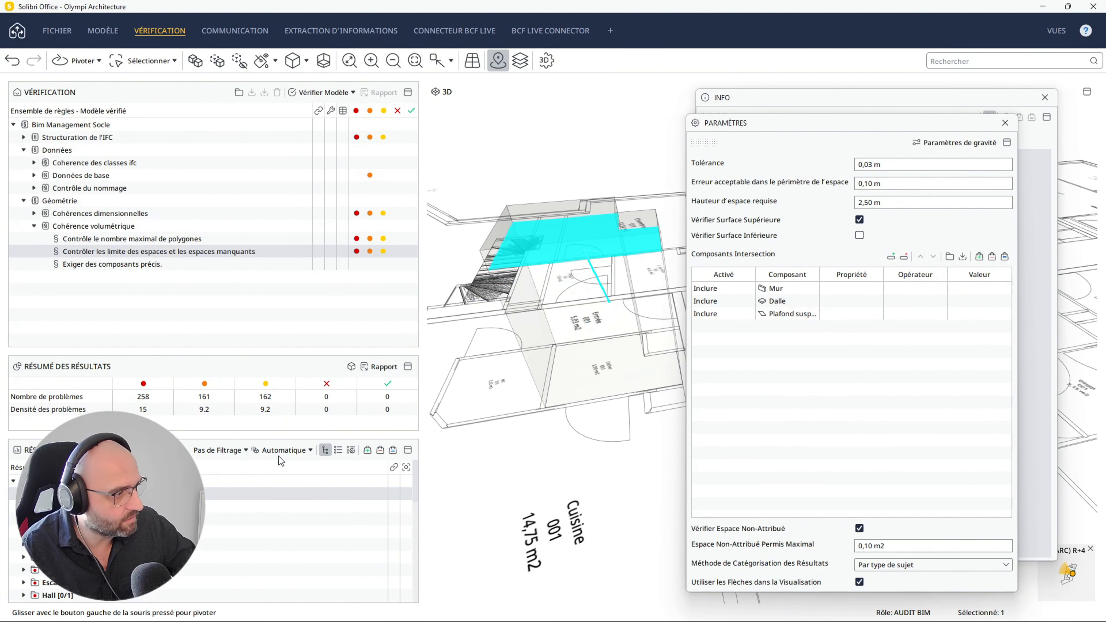
Drill into the space rule's results to show the Cellier space issue, and enlarge the 3D view around it
left_click(24, 506)
left_click(54, 532)
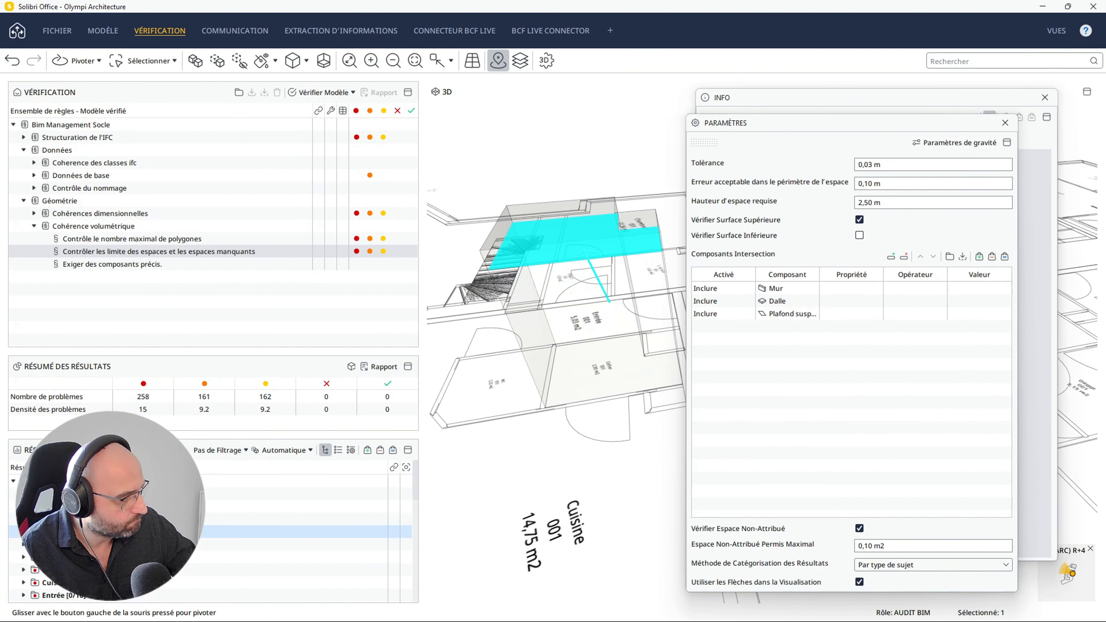
left_click(55, 519)
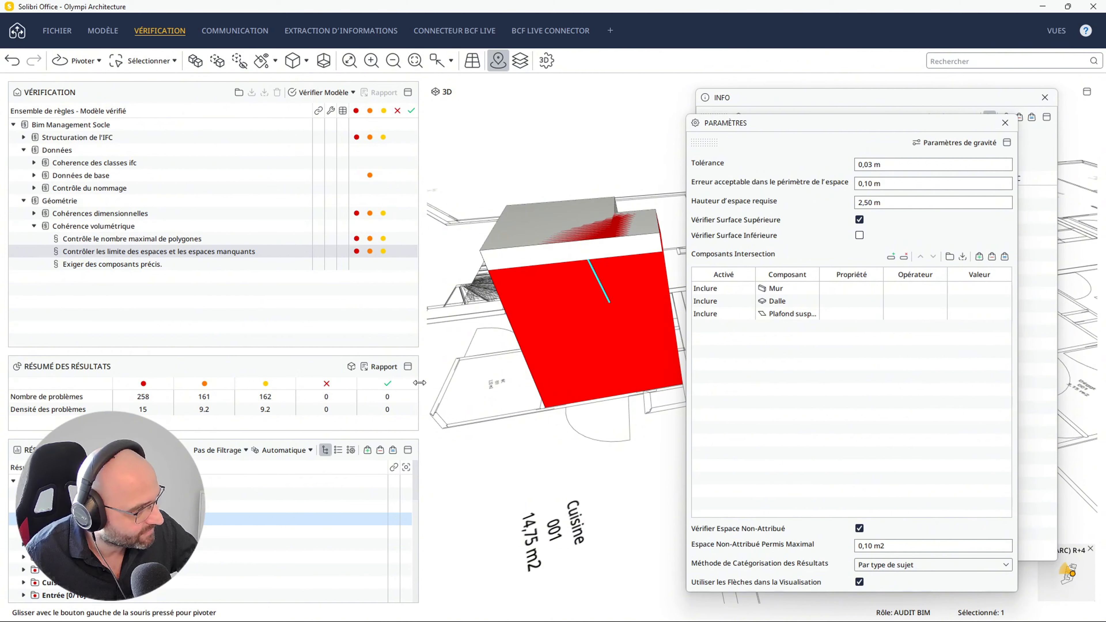
left_click_drag(419, 383, 253, 383)
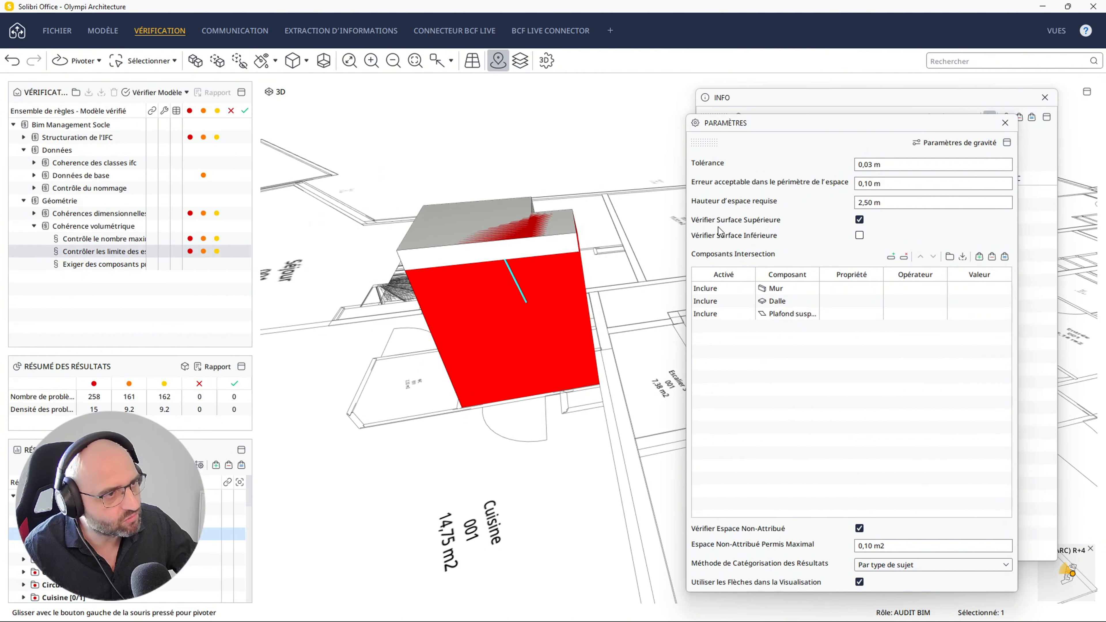
Move the parameters window back beside a widened rule list, and review the Exiger des composants précis rule's required components
left_click_drag(798, 126, 456, 97)
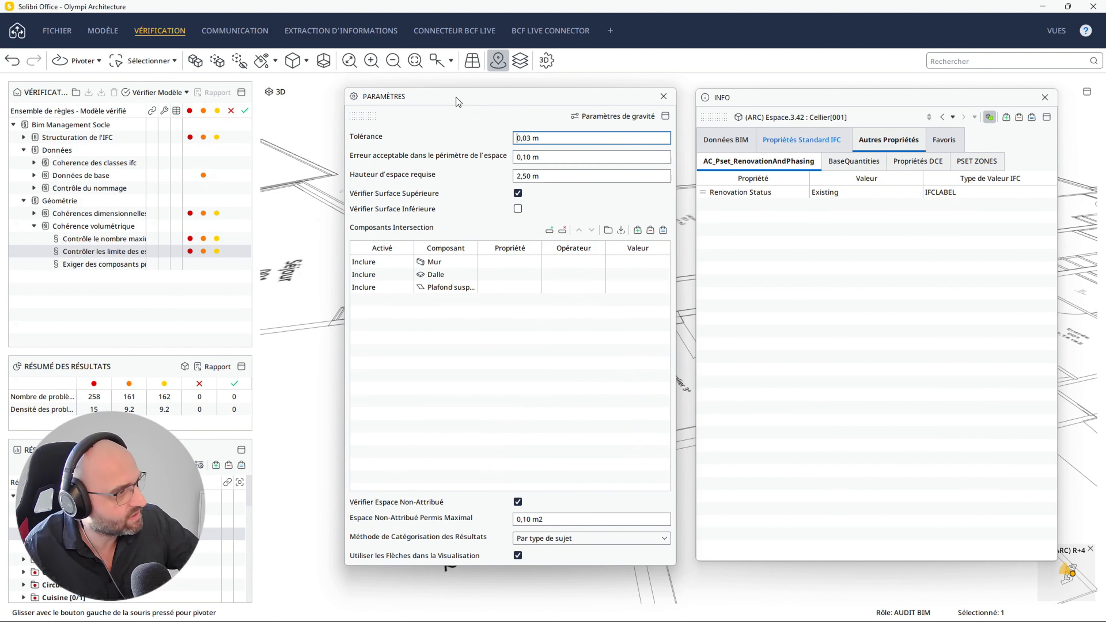
left_click_drag(255, 274, 317, 270)
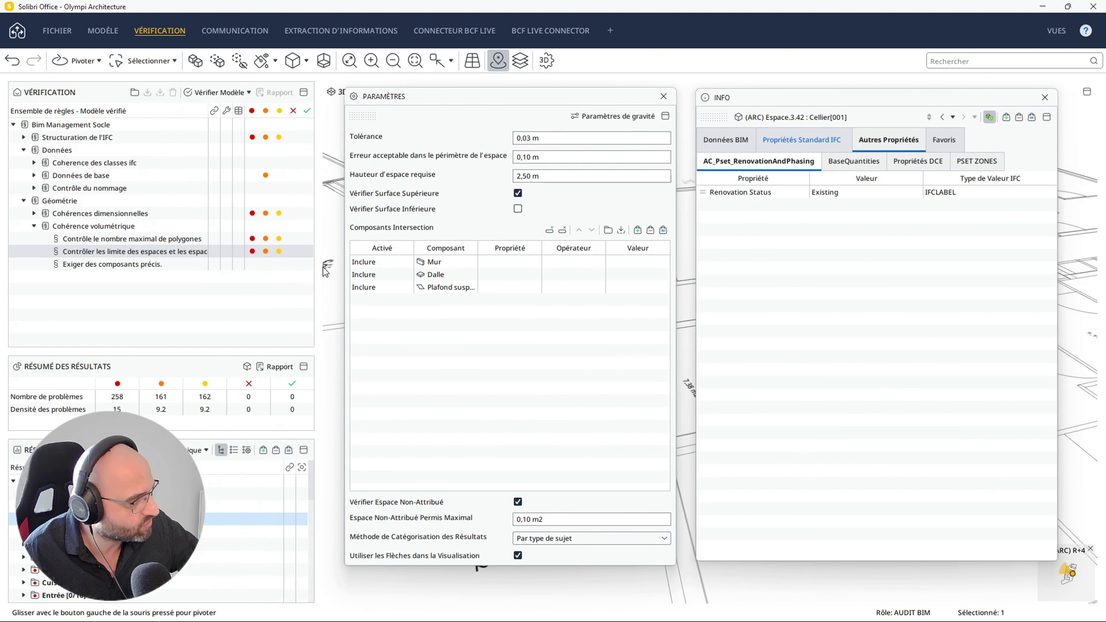
left_click(139, 264)
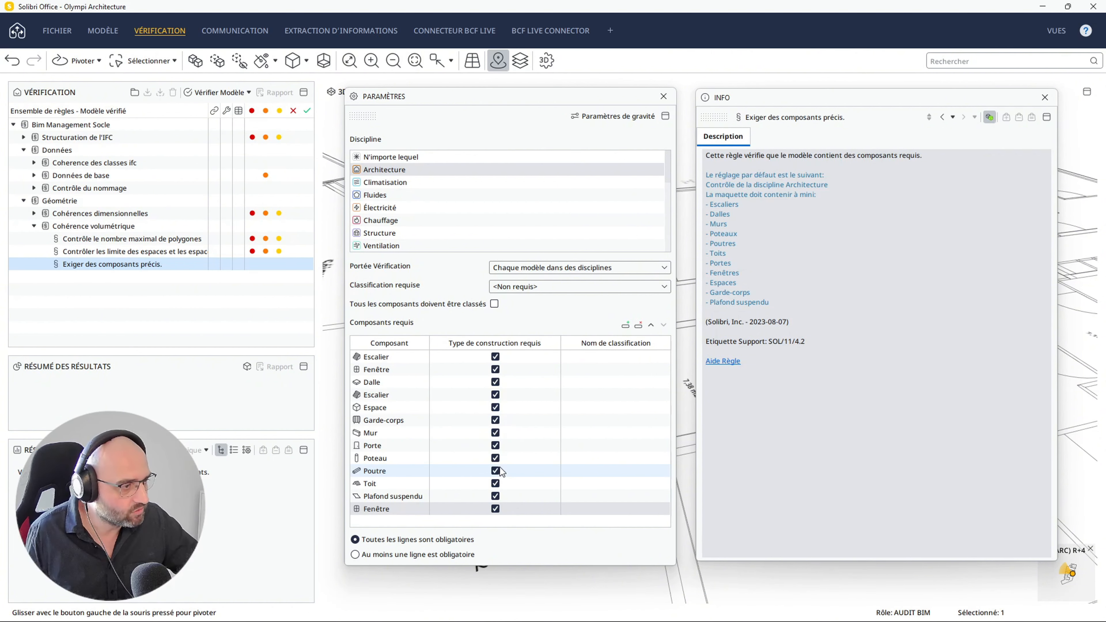
Collapse the Géométrie and Données rule groups, and close the parameters and info windows
left_click(24, 200)
left_click(24, 149)
left_click(59, 163)
left_click(663, 96)
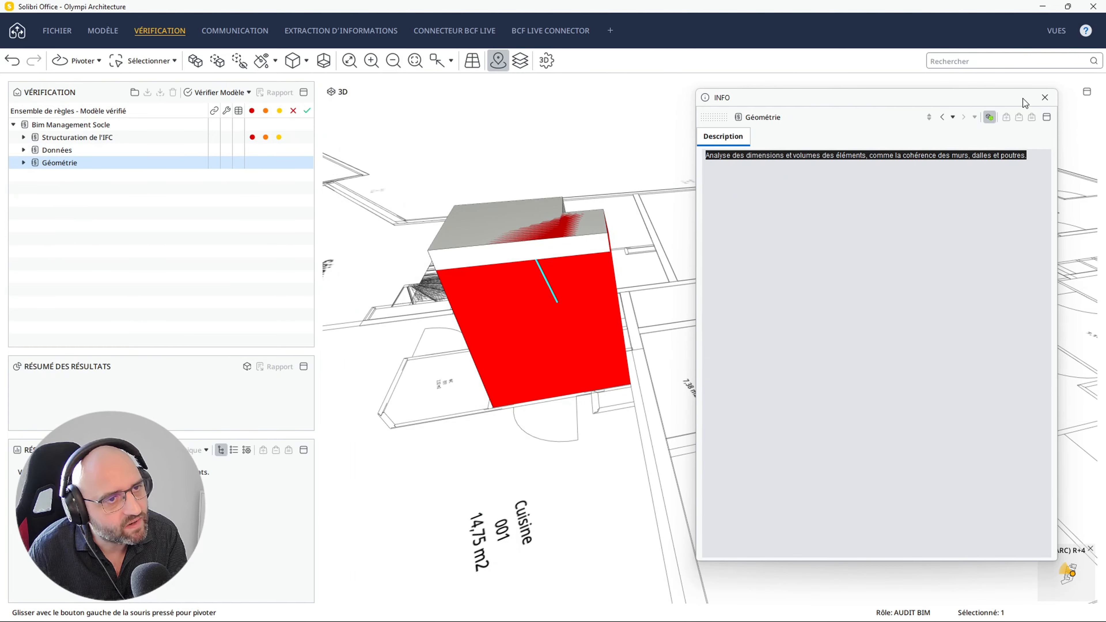
left_click(1045, 98)
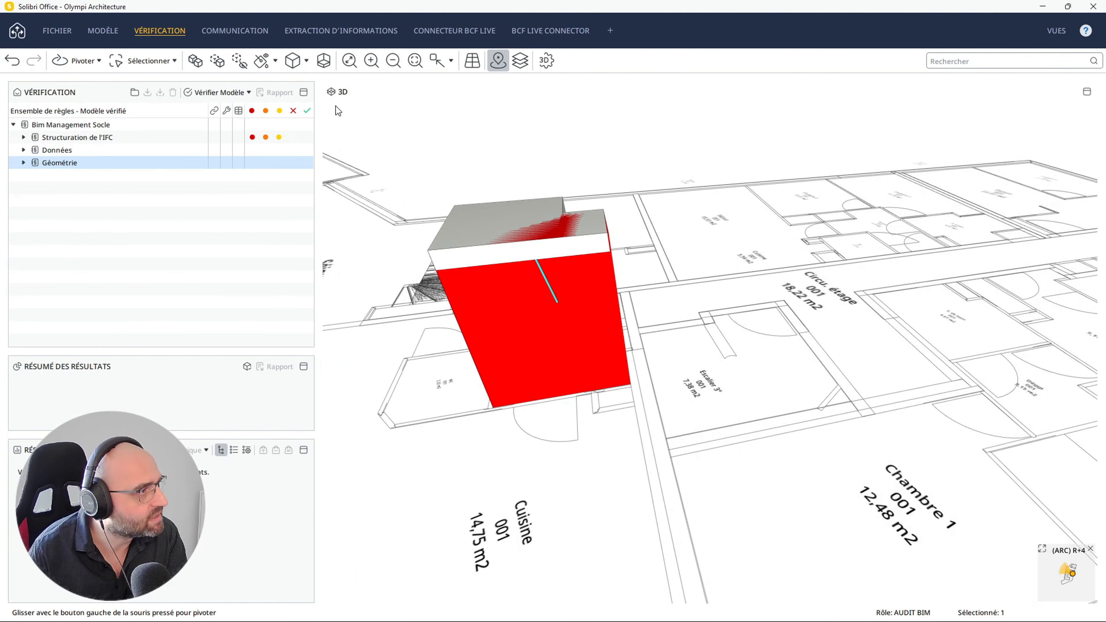
Switch to the information extraction layout, review the available definitions, and display the Architecture - Fenêtres Simple extraction
left_click(339, 30)
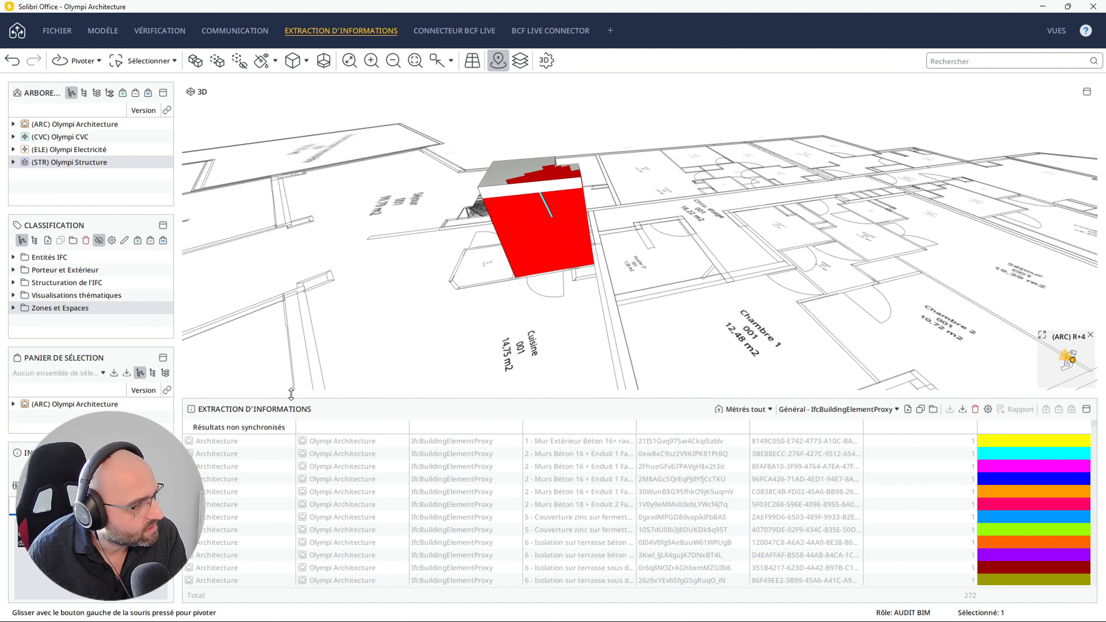
left_click(898, 410)
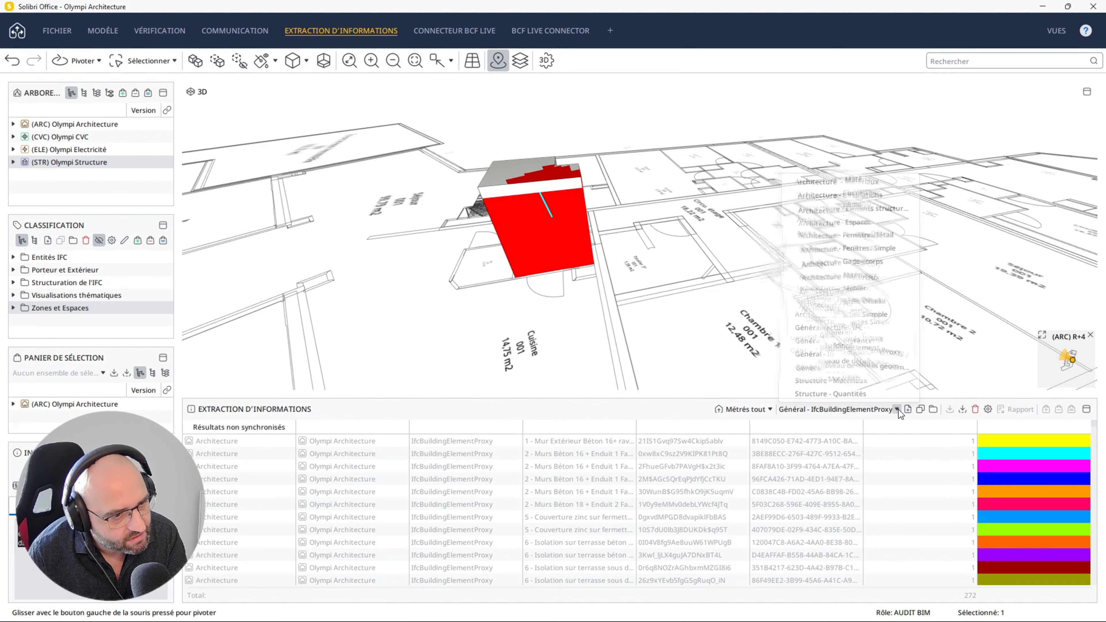
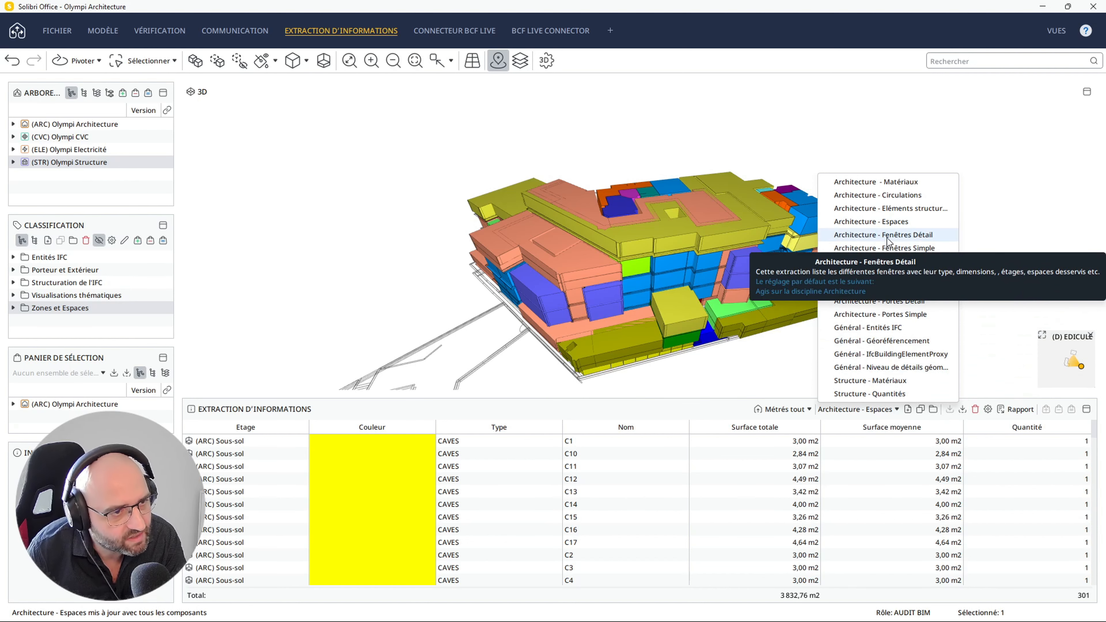
left_click(933, 248)
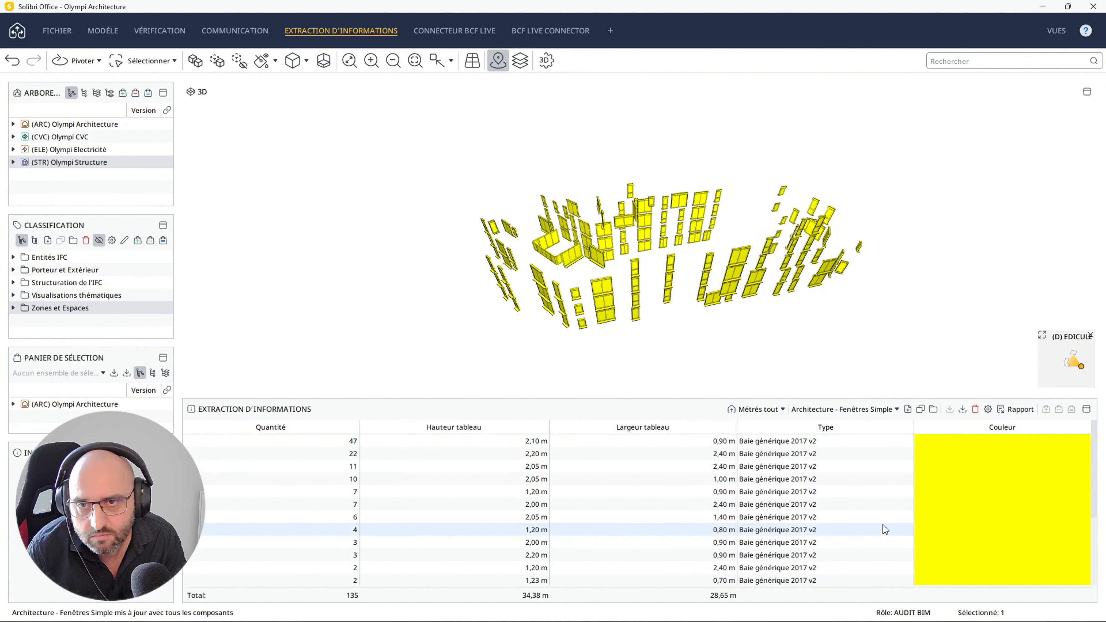
Change the extraction to Architecture - Fenêtres Détail and take off all components
left_click(897, 409)
left_click(847, 434)
left_click(759, 410)
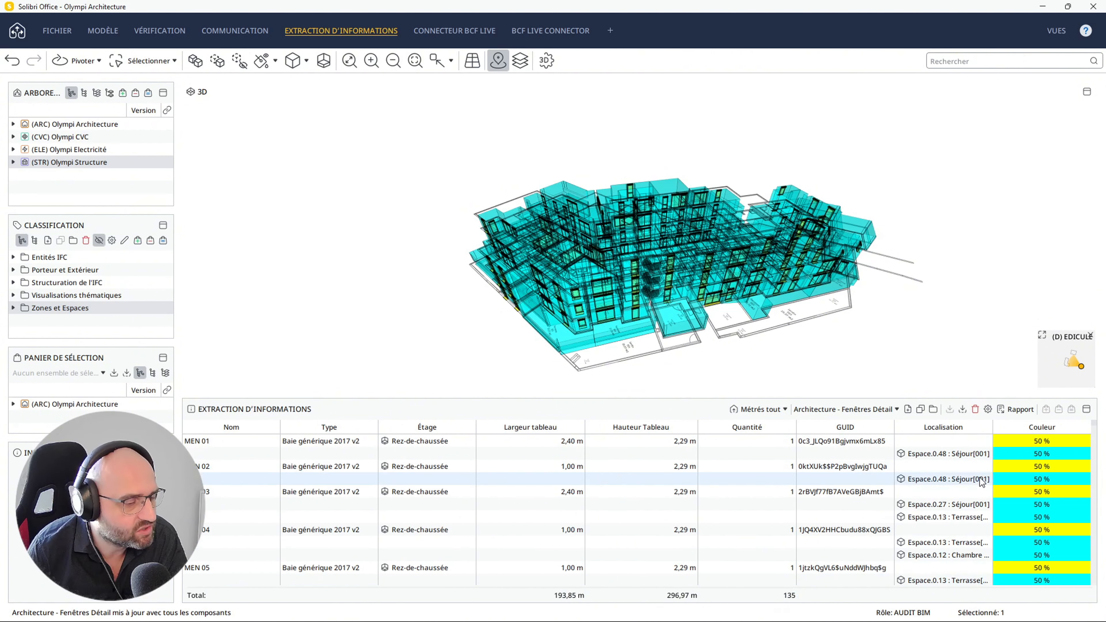
Enlarge the extraction table upwards and display the Structure - Matériaux extraction
left_click_drag(936, 397, 939, 372)
left_click(896, 383)
left_click(846, 354)
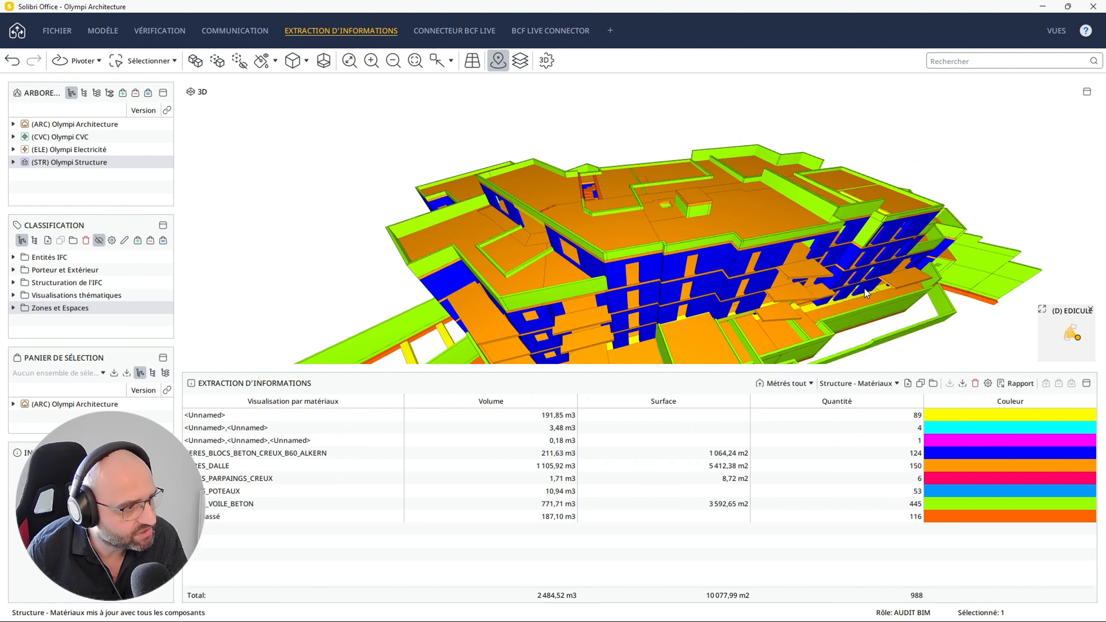
Display the Structure - Quantités extraction and look through its slab and foundation rows
left_click(897, 384)
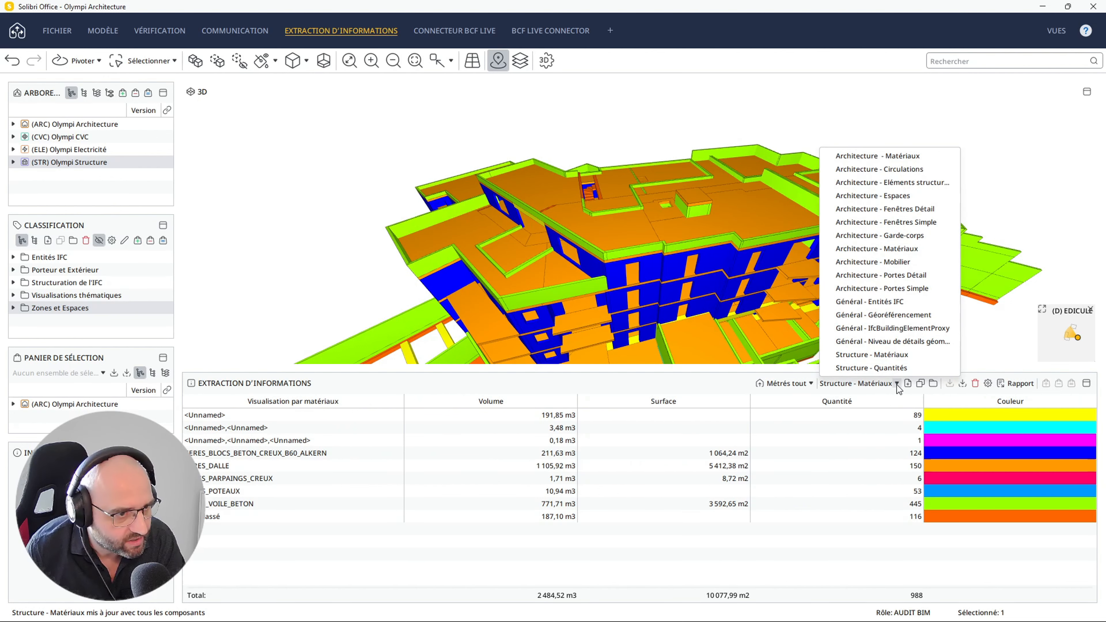
left_click(896, 369)
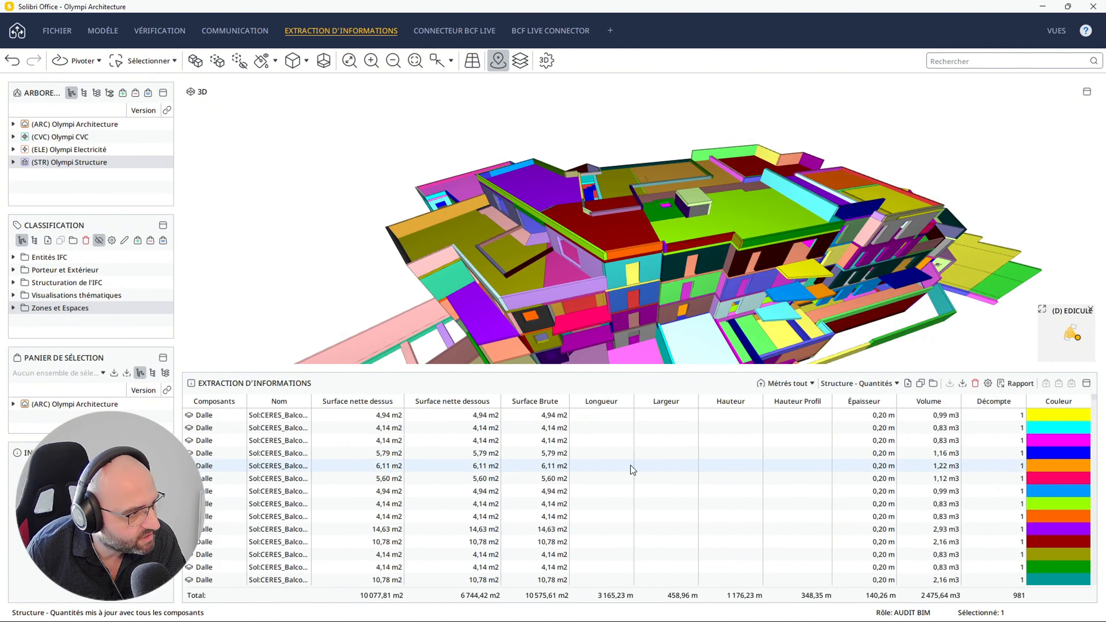
scroll(680, 493, "down", 10)
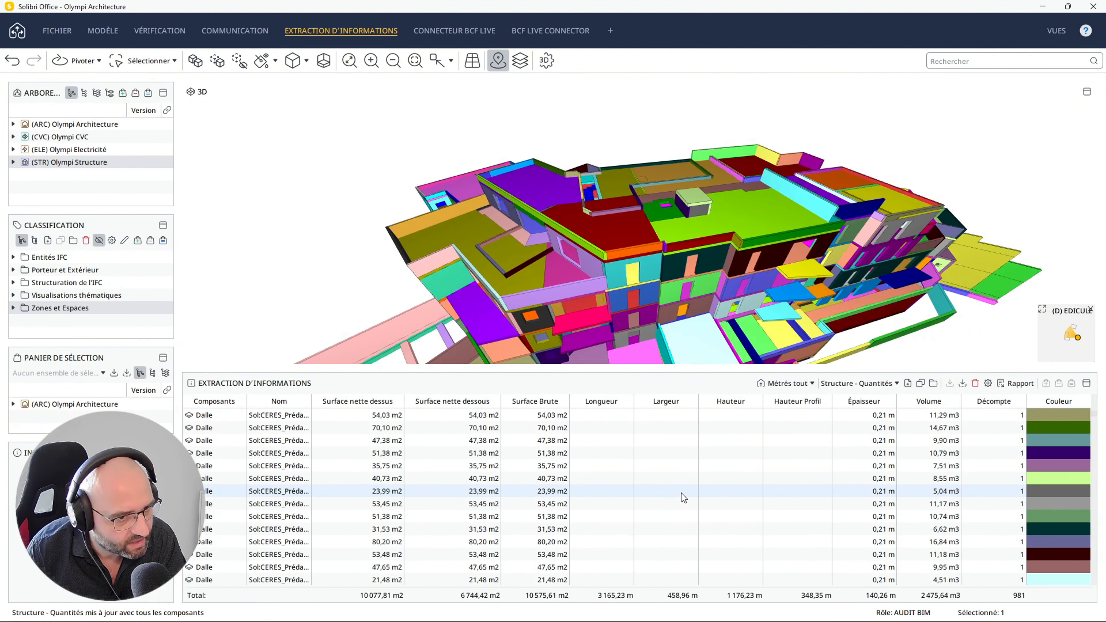
scroll(685, 496, "up", 5)
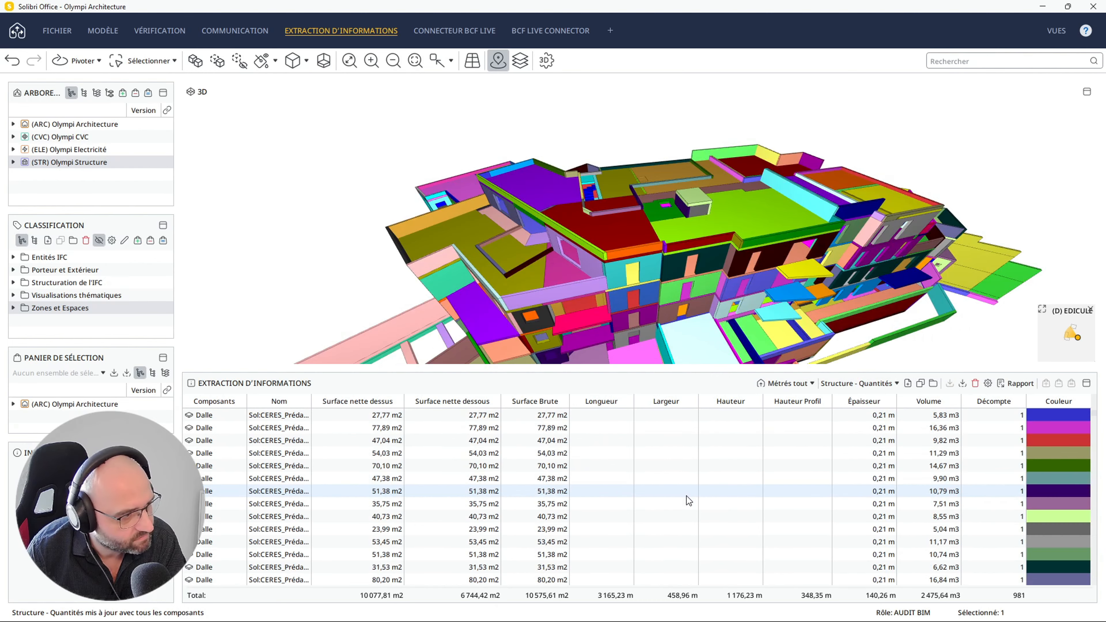
scroll(687, 494, "down", 10)
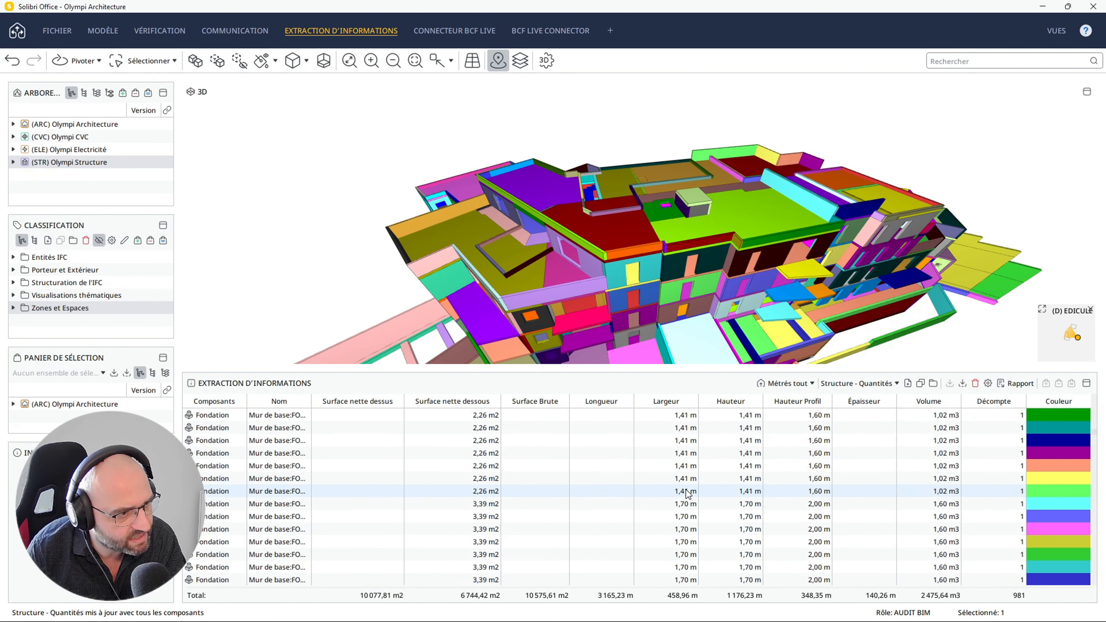
Examine the dimensions and volumes of the foundation, wall and slab rows in the Structure - Quantités extraction
scroll(686, 494, "down", 10)
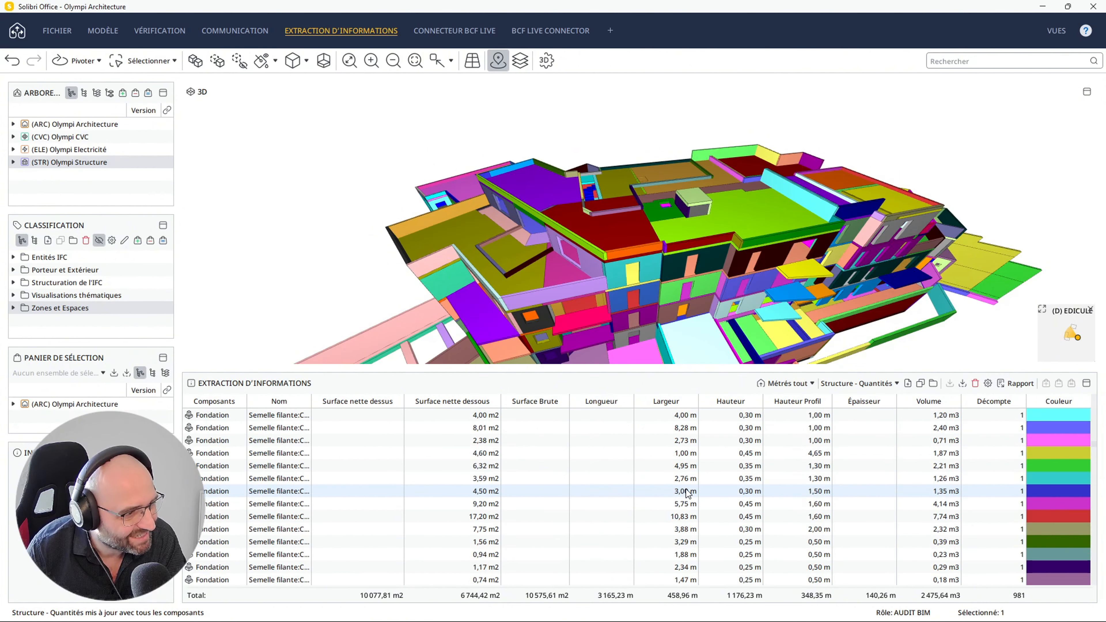
scroll(686, 493, "down", 10)
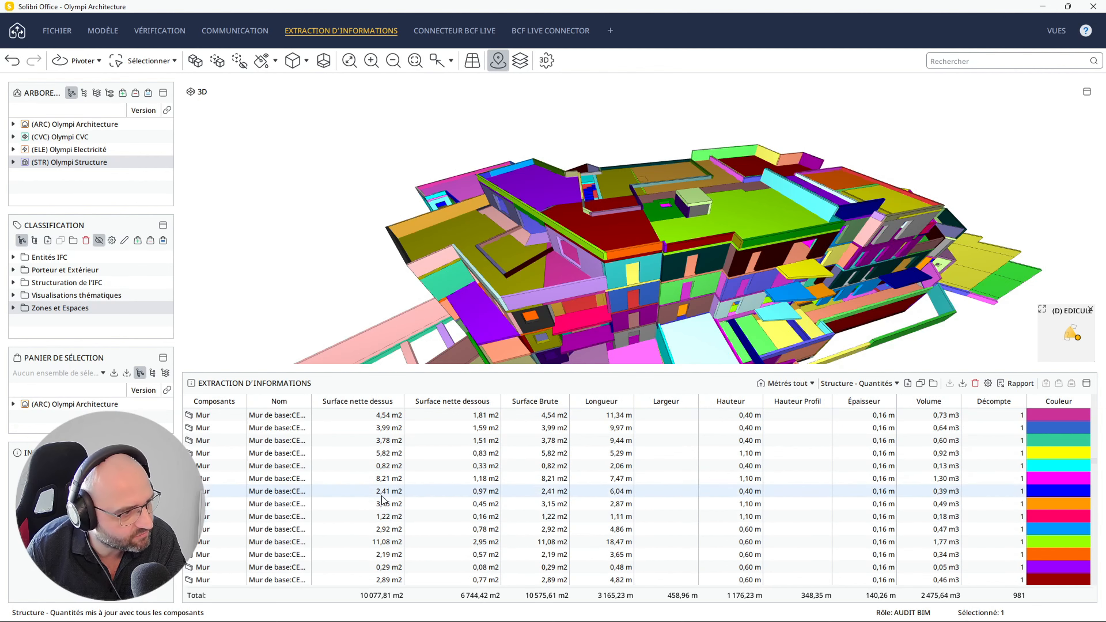
scroll(638, 519, "down", 10)
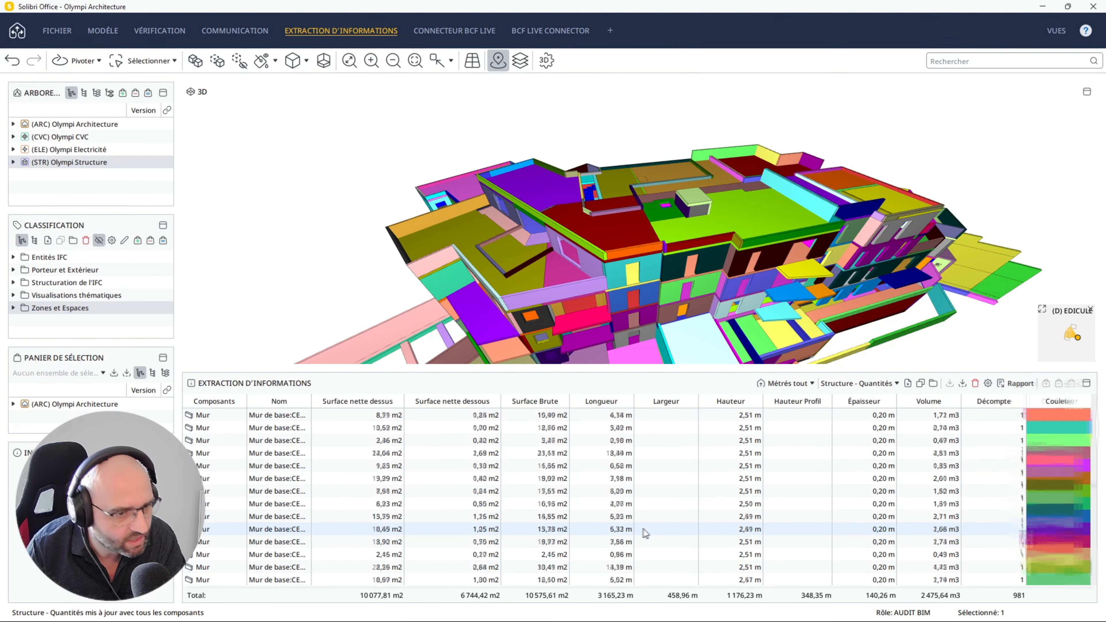
scroll(655, 527, "down", 10)
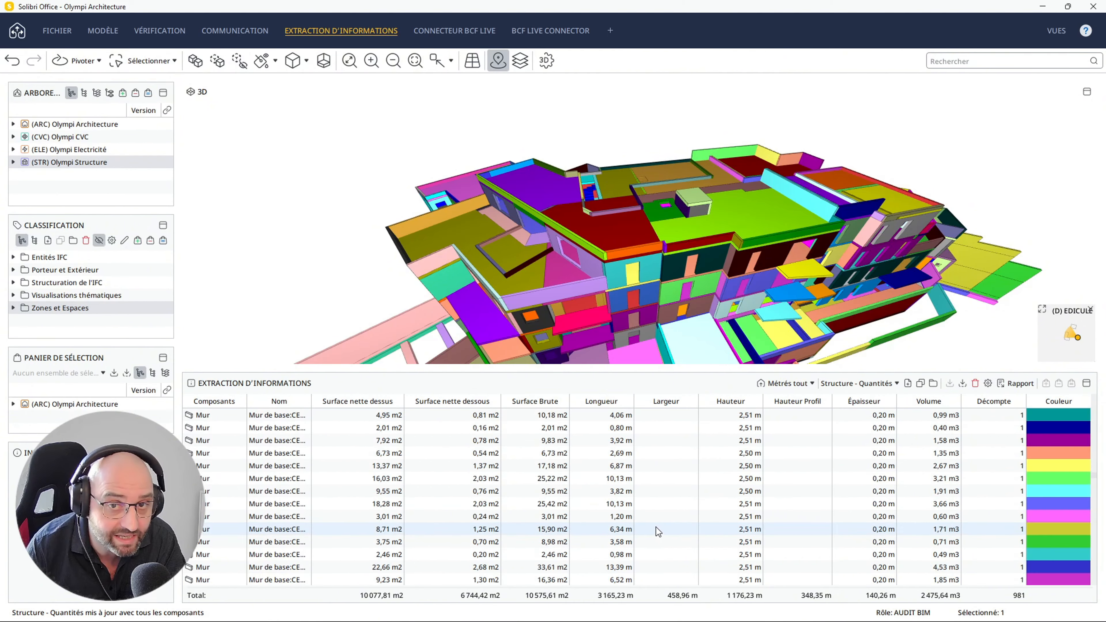
scroll(657, 527, "down", 10)
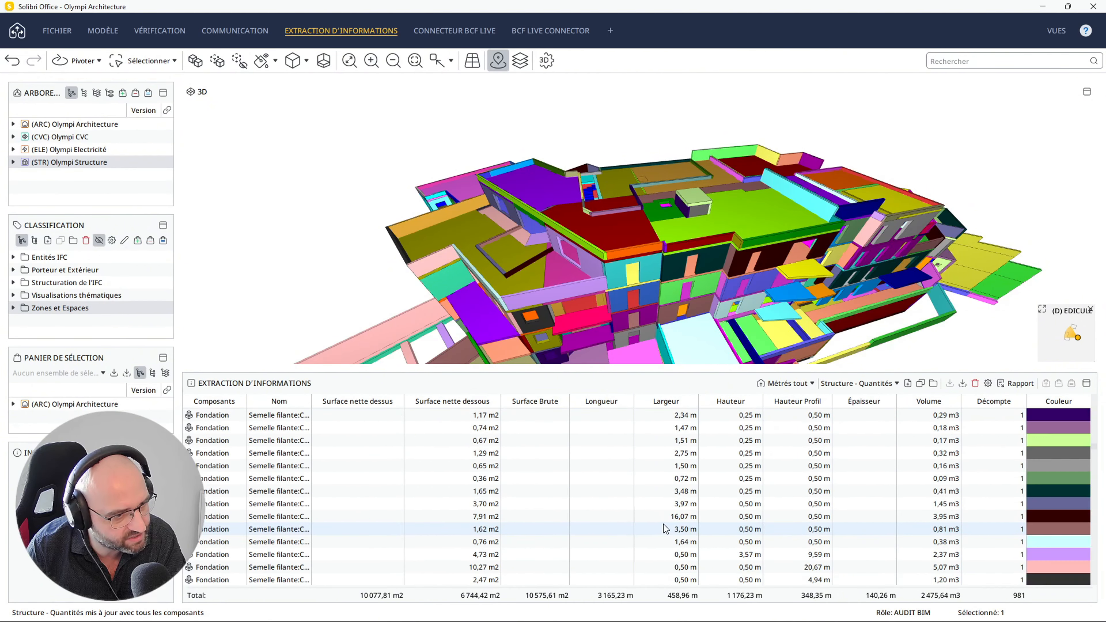
scroll(667, 523, "down", 10)
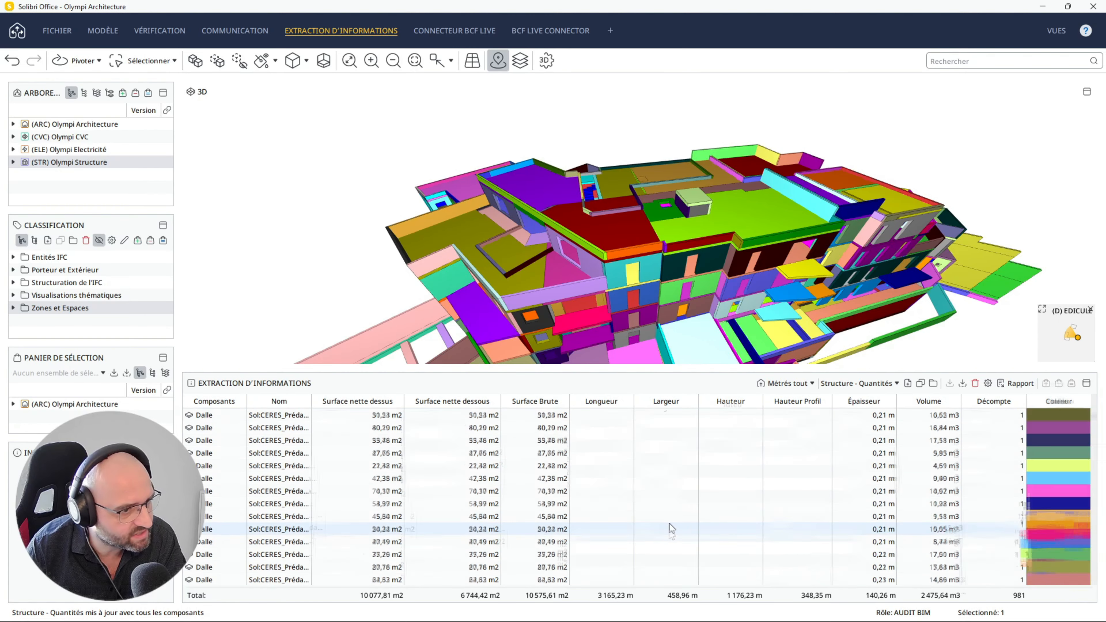
scroll(671, 523, "down", 10)
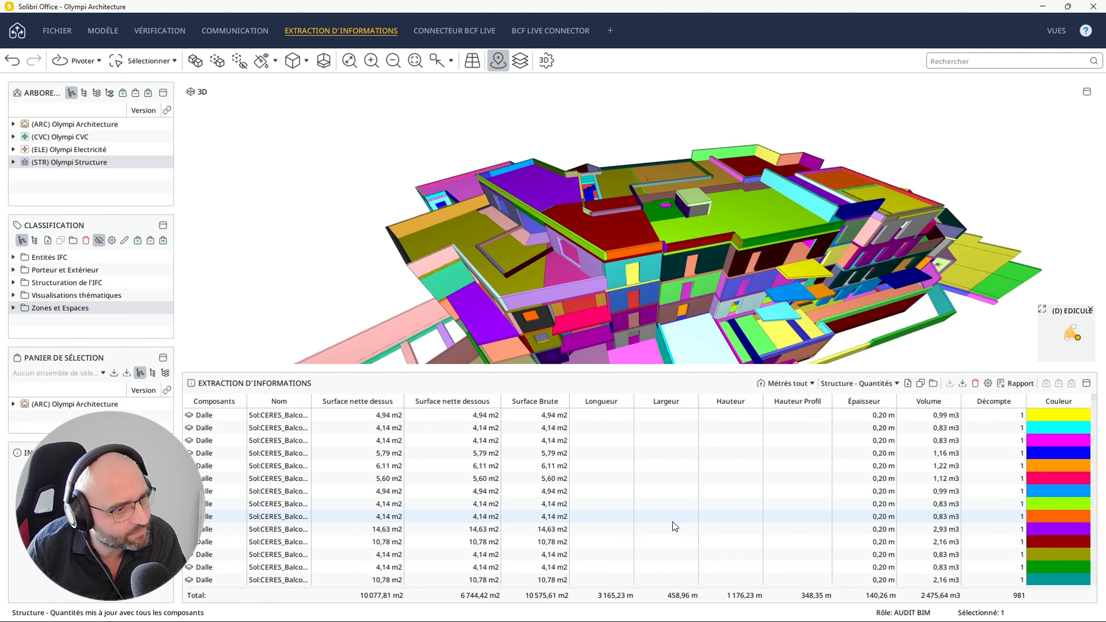
Change the extraction to Général - Entités IFC and take off all components
left_click(897, 384)
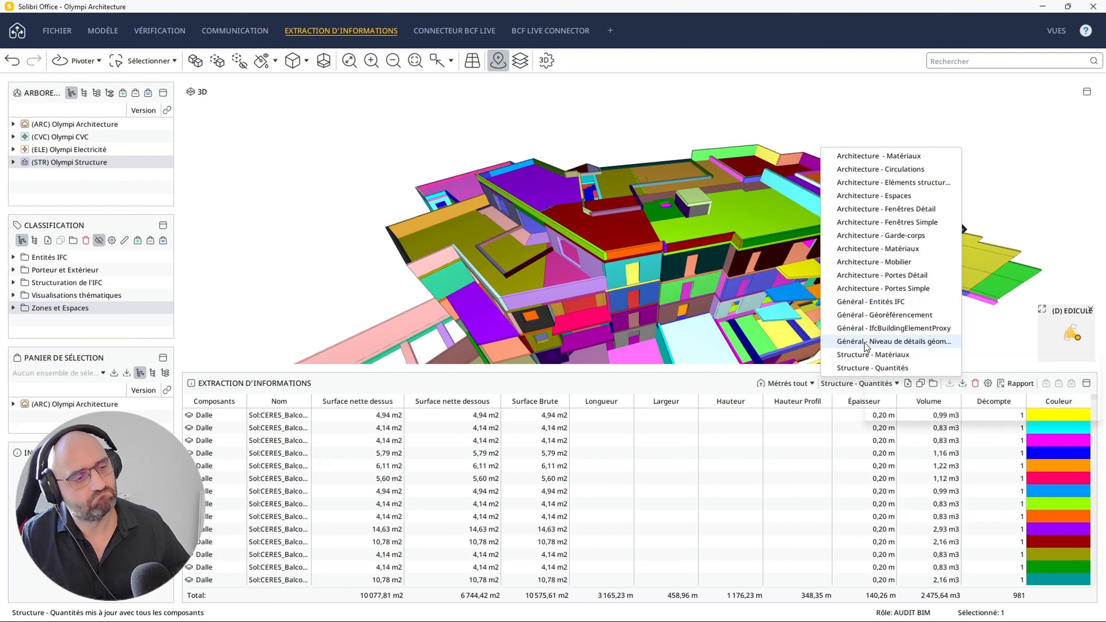
mouse_move(866, 348)
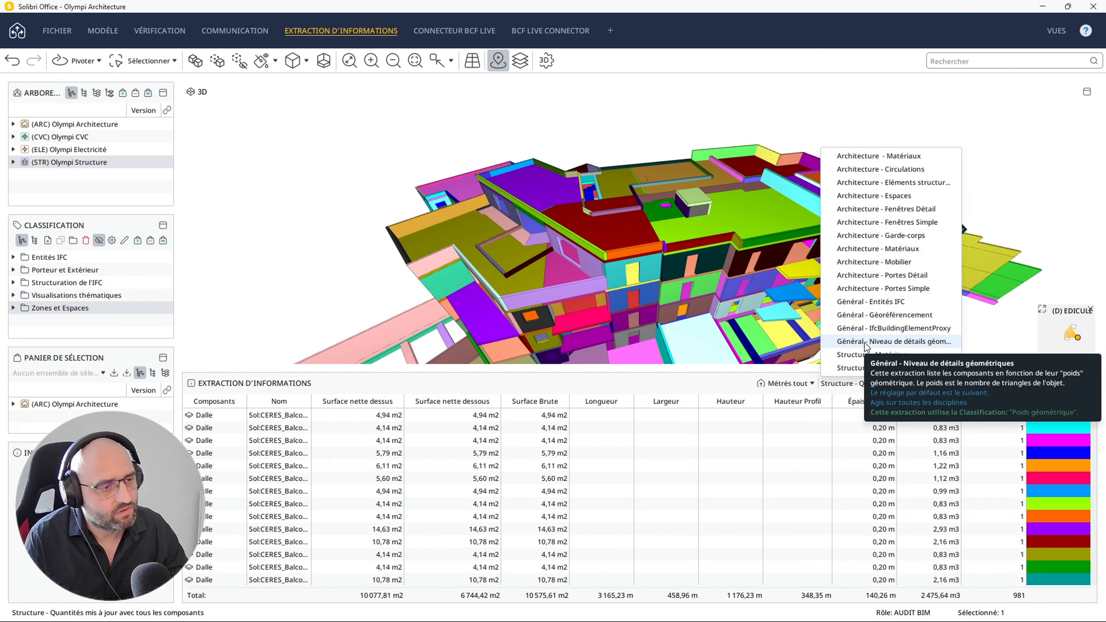
mouse_move(920, 304)
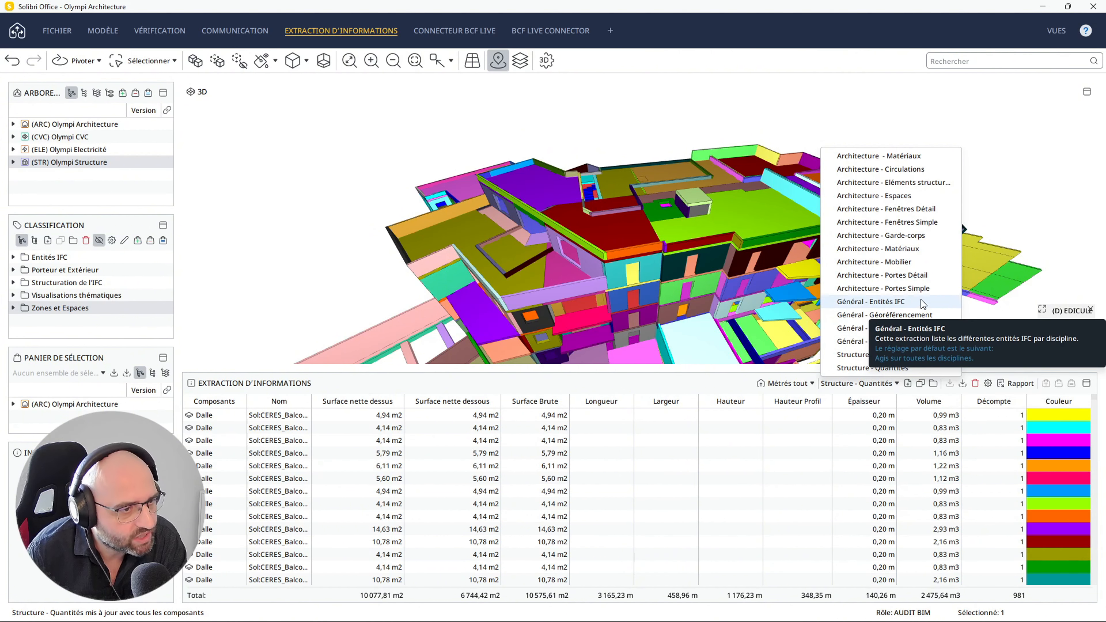
left_click(921, 301)
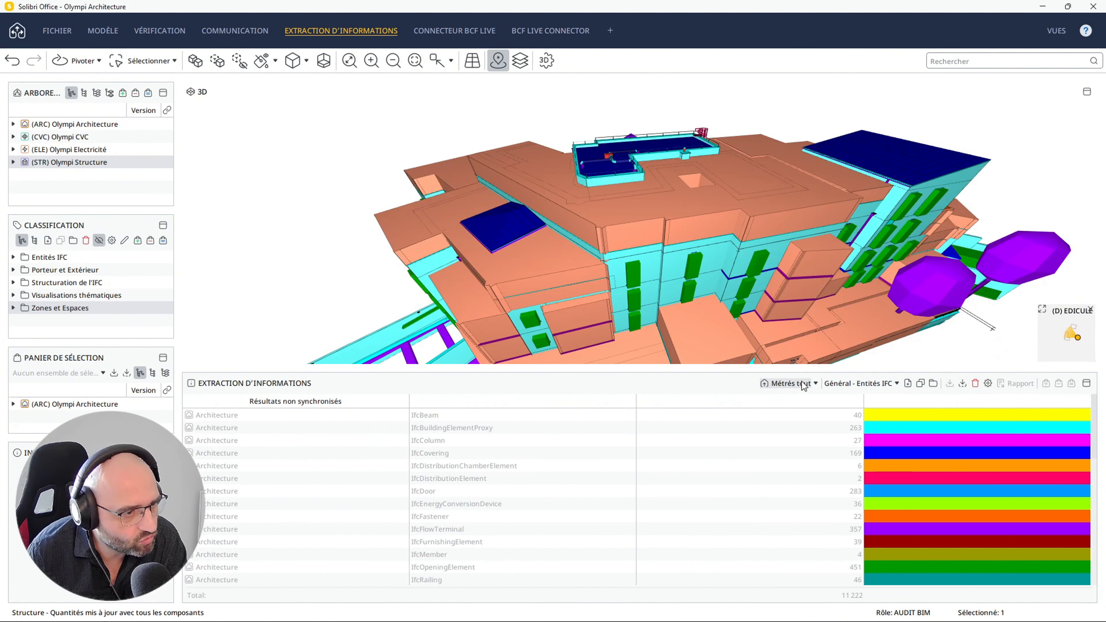
left_click(792, 384)
Change the extraction to Général - IfcBuildingElementProxy, take off all components, and slightly reduce the table's height
left_click(862, 384)
left_click(920, 329)
left_click(745, 384)
left_click_drag(640, 368, 639, 397)
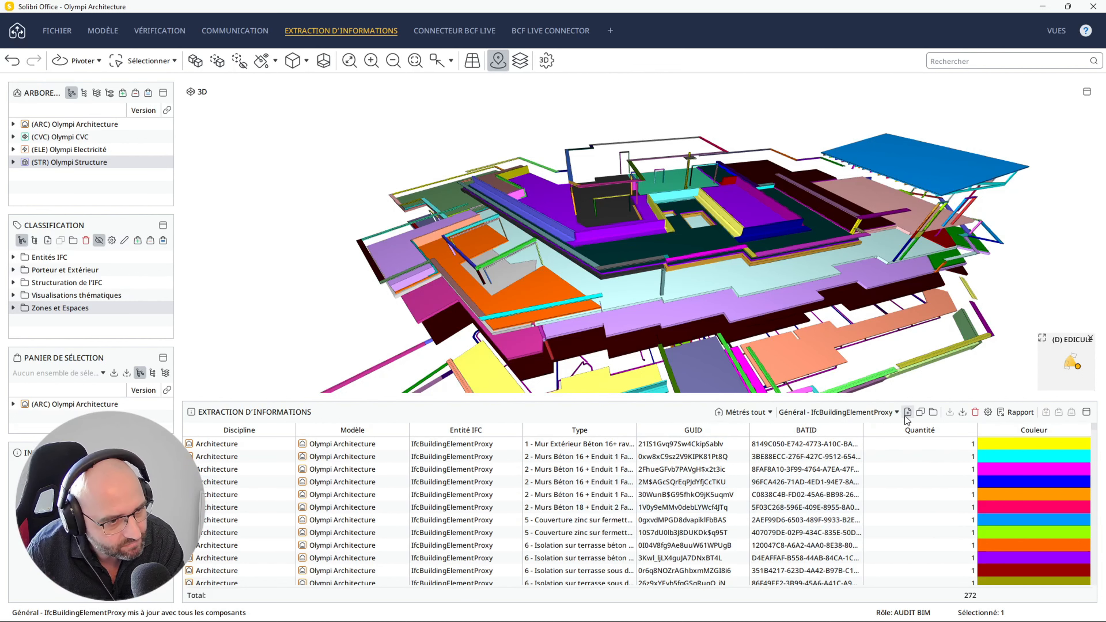
Take off all components with the Général - Niveau de détails géométriques extraction and enlarge its results table
left_click(897, 412)
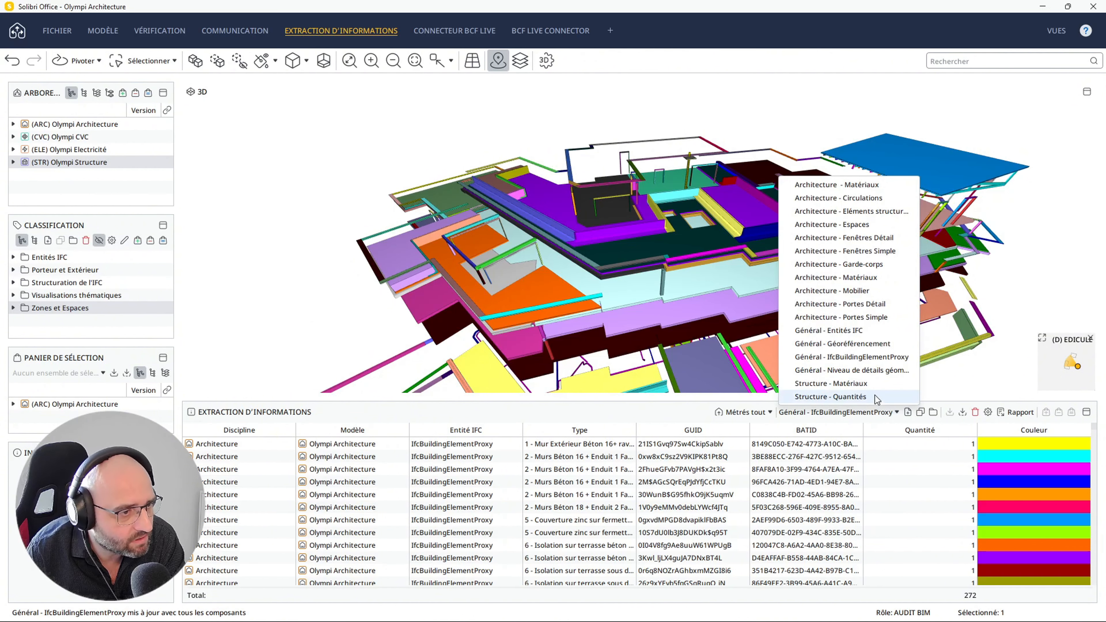
left_click(887, 371)
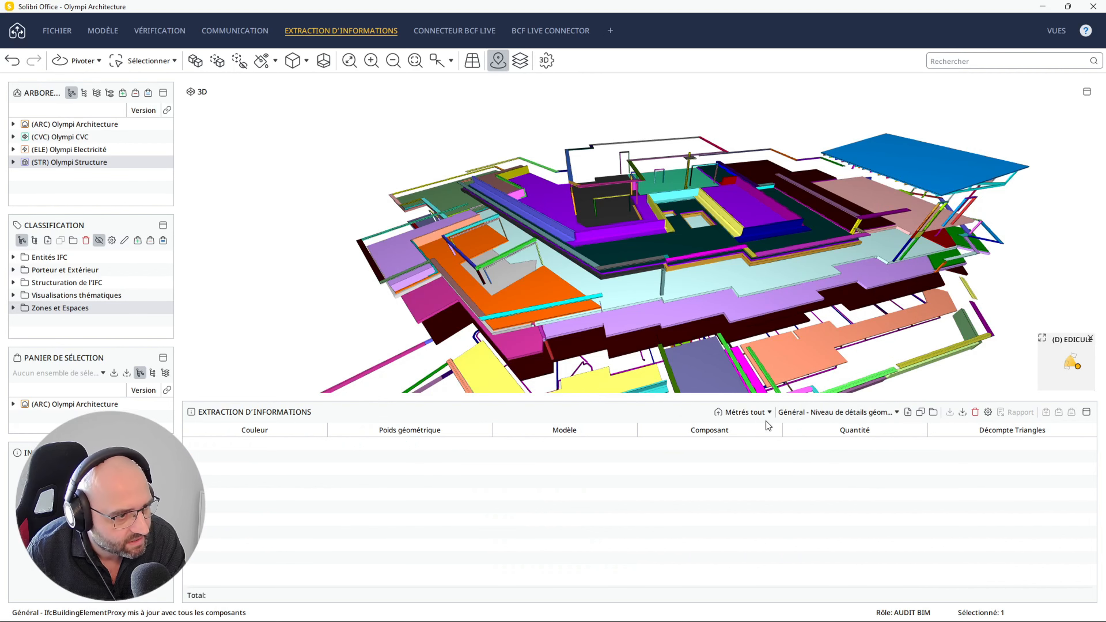
left_click(758, 413)
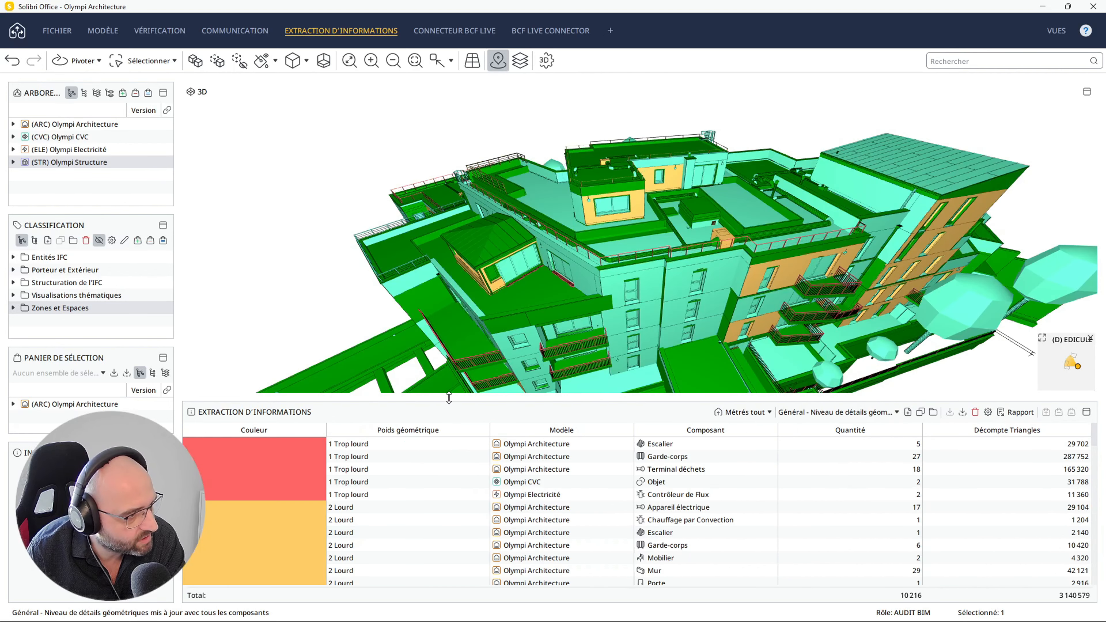
left_click_drag(450, 398, 472, 202)
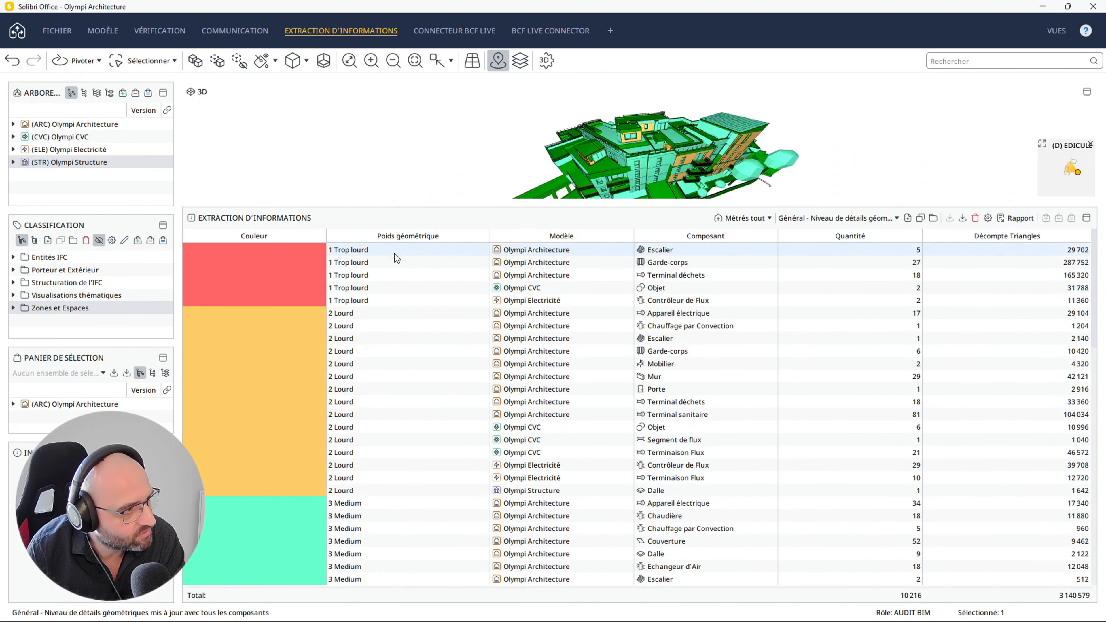
Review the geometric weight categories and show in 3D the Trop lourd components of Olympi CVC and Olympi Electricité
scroll(366, 449, "down", 15)
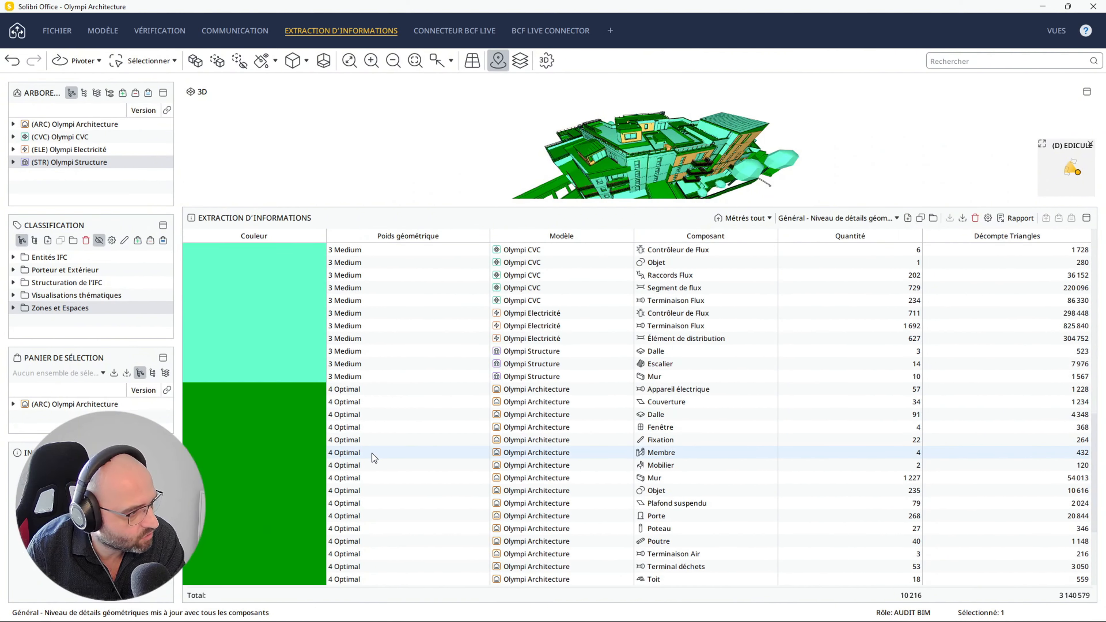
scroll(371, 453, "up", 15)
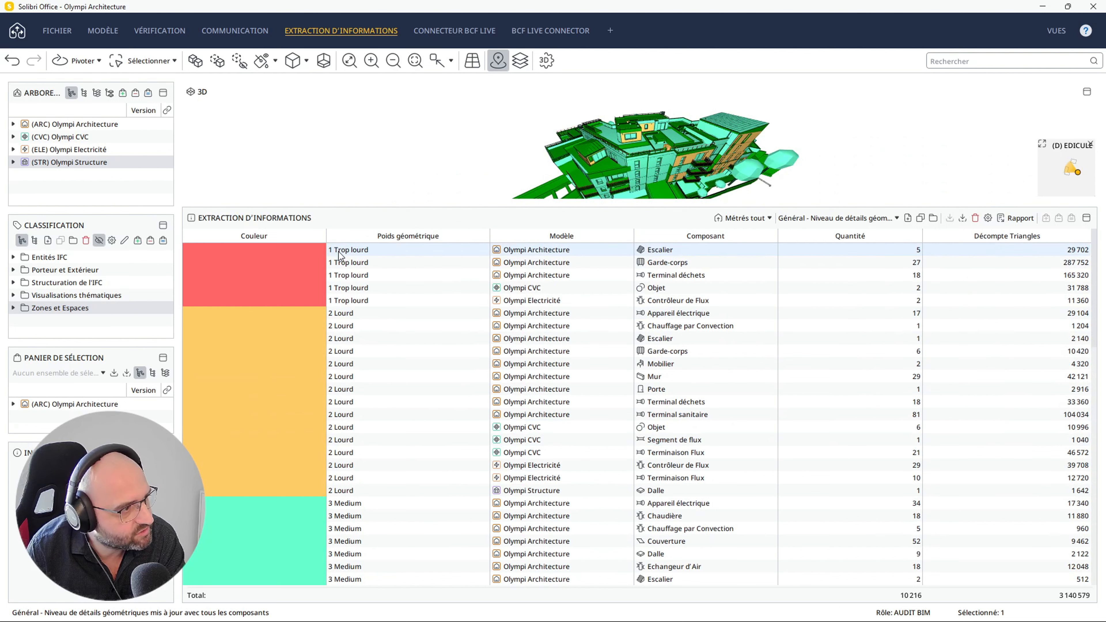
left_click(375, 288)
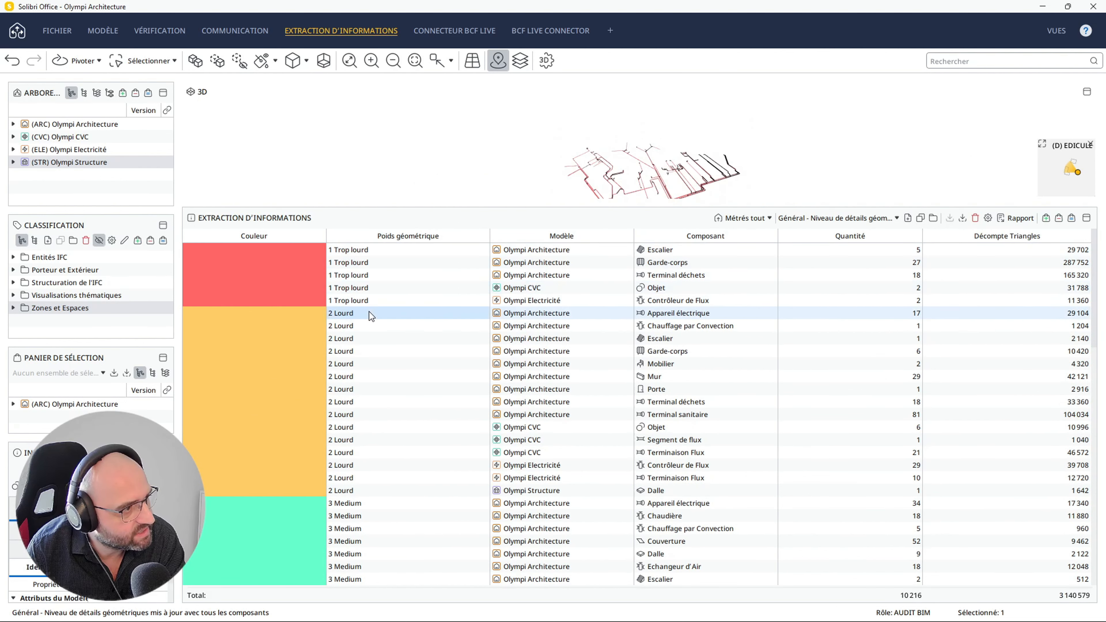
left_click(376, 303)
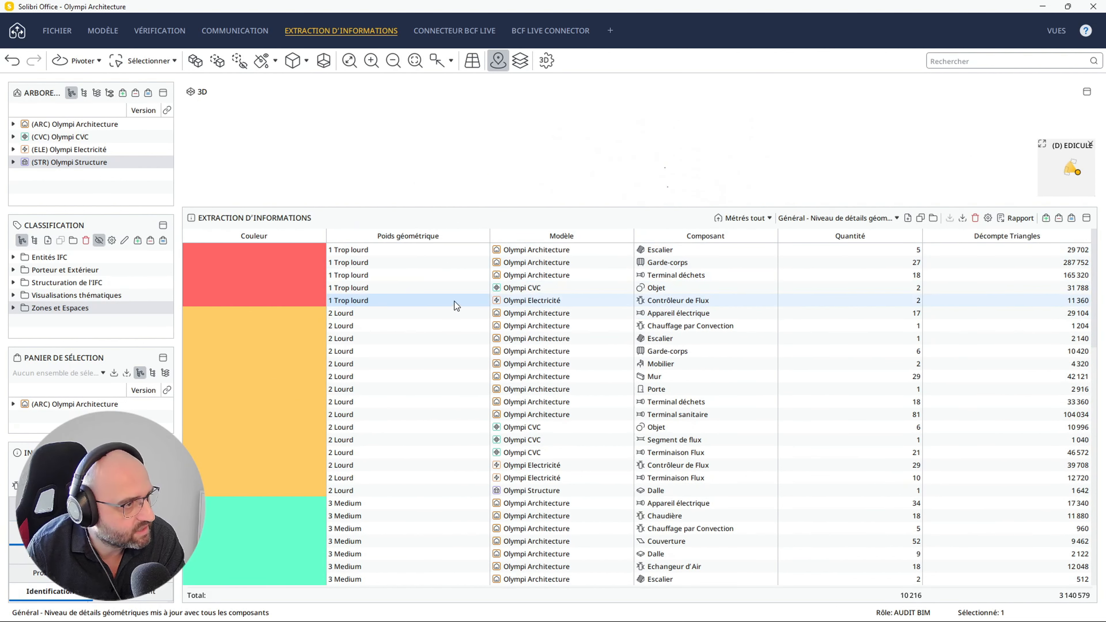
Shrink the results table and view the whole building coloured by geometric weight
left_click_drag(455, 206, 462, 382)
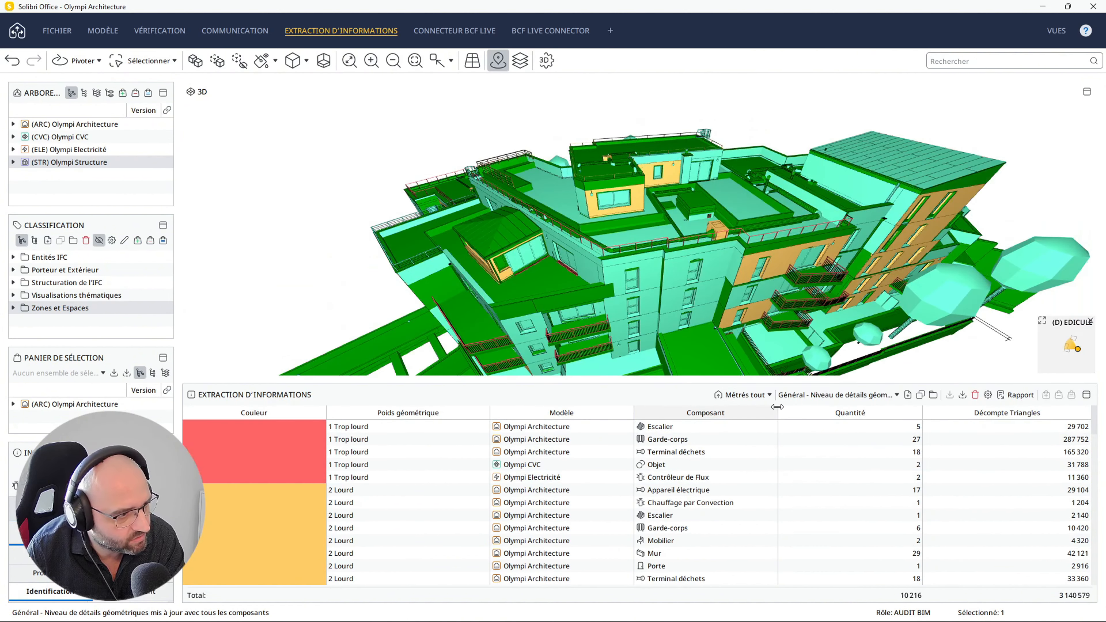
scroll(725, 295, "down", 5)
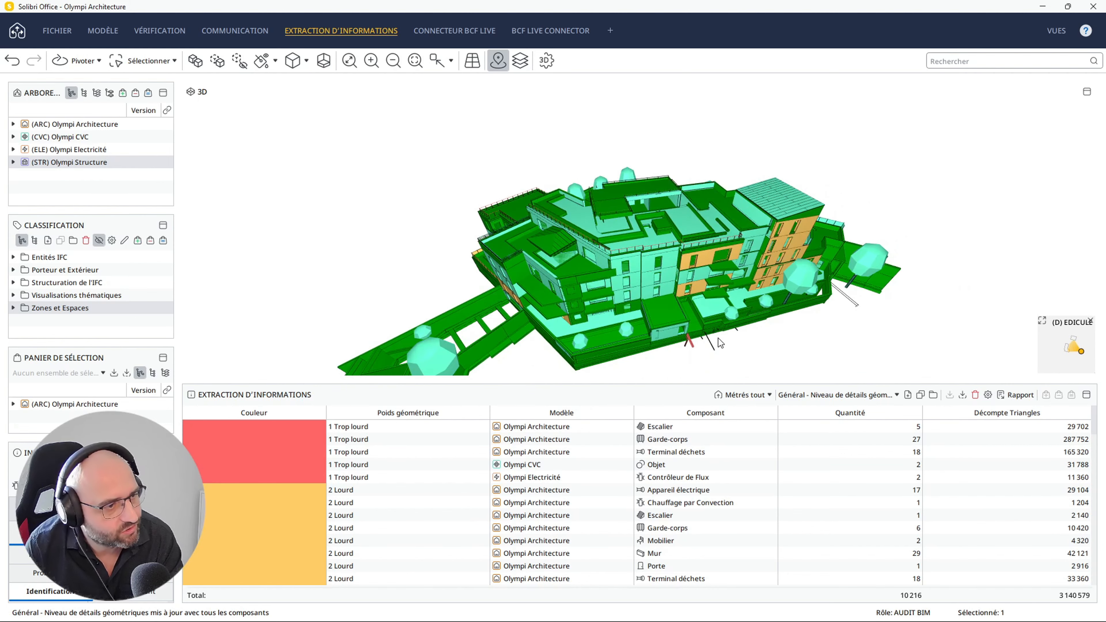
scroll(740, 342, "up", 1)
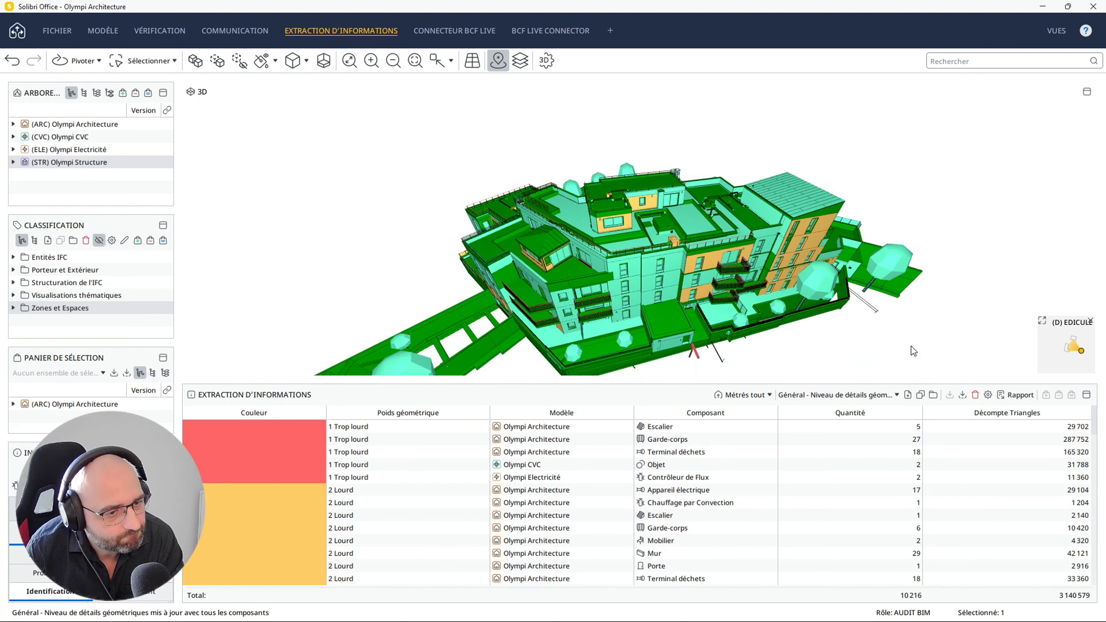
Display the Général - Géoréférencement extraction and reduce the table's height to enlarge the 3D view
left_click(897, 395)
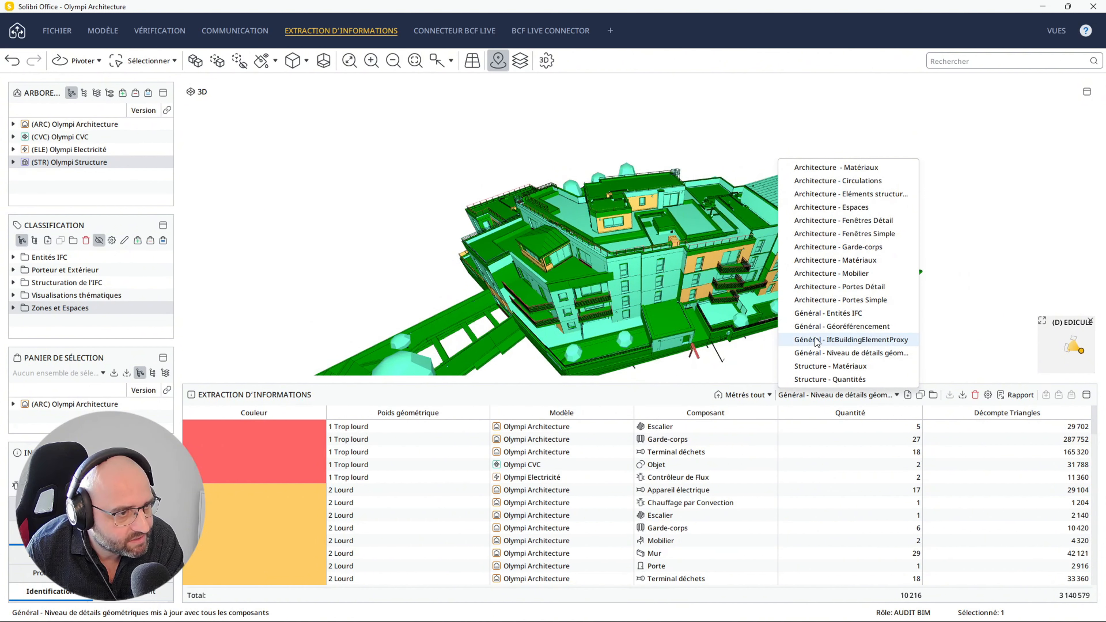
mouse_move(816, 341)
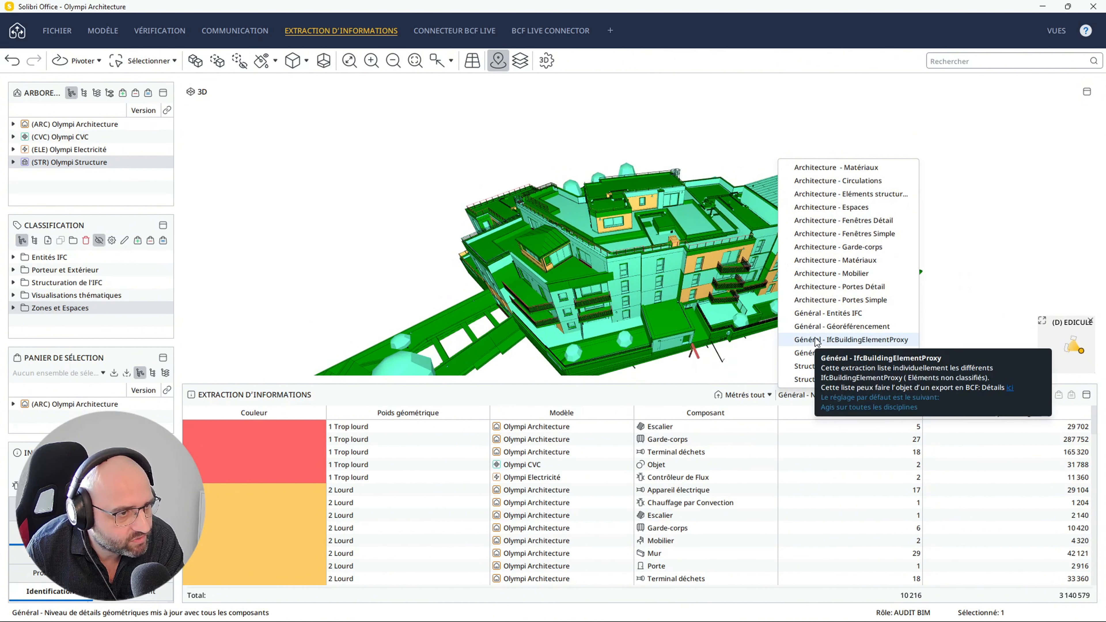
left_click(836, 328)
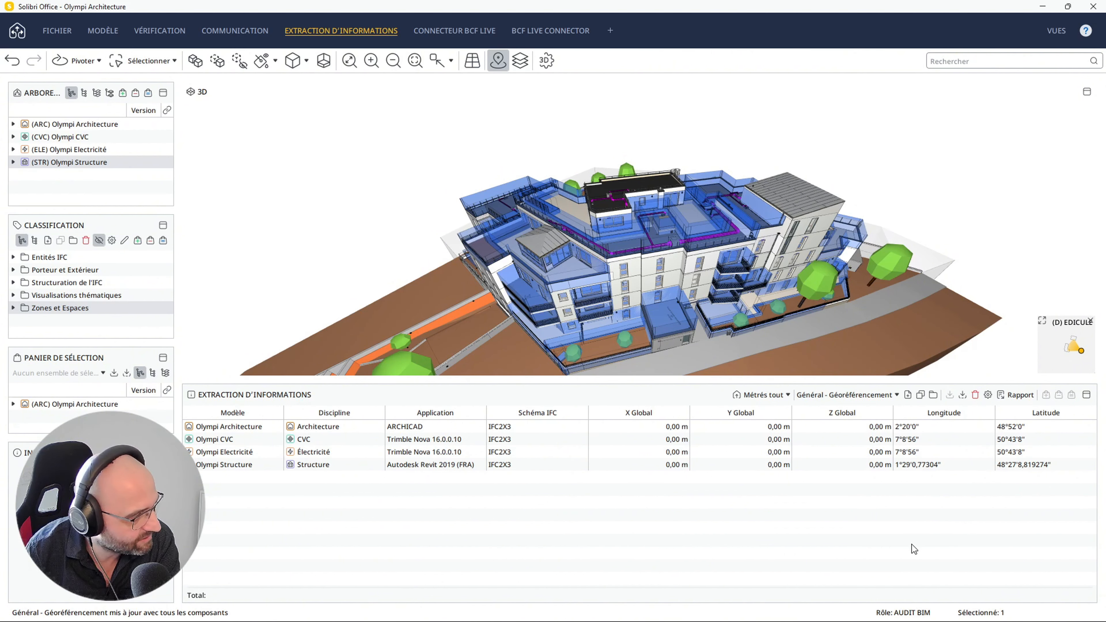
left_click_drag(702, 432, 697, 465)
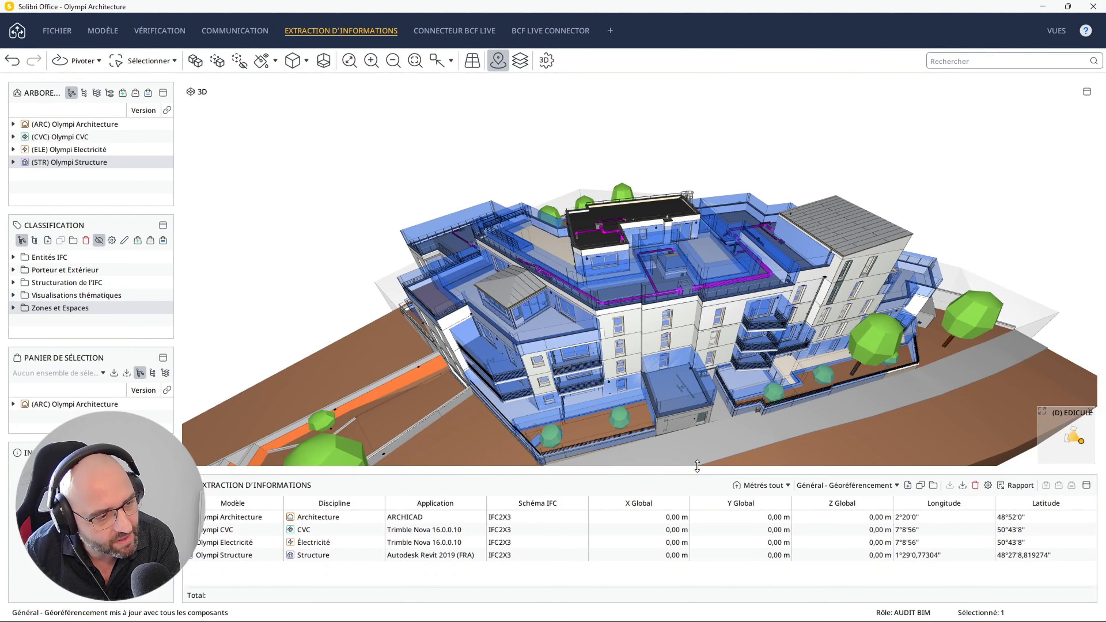